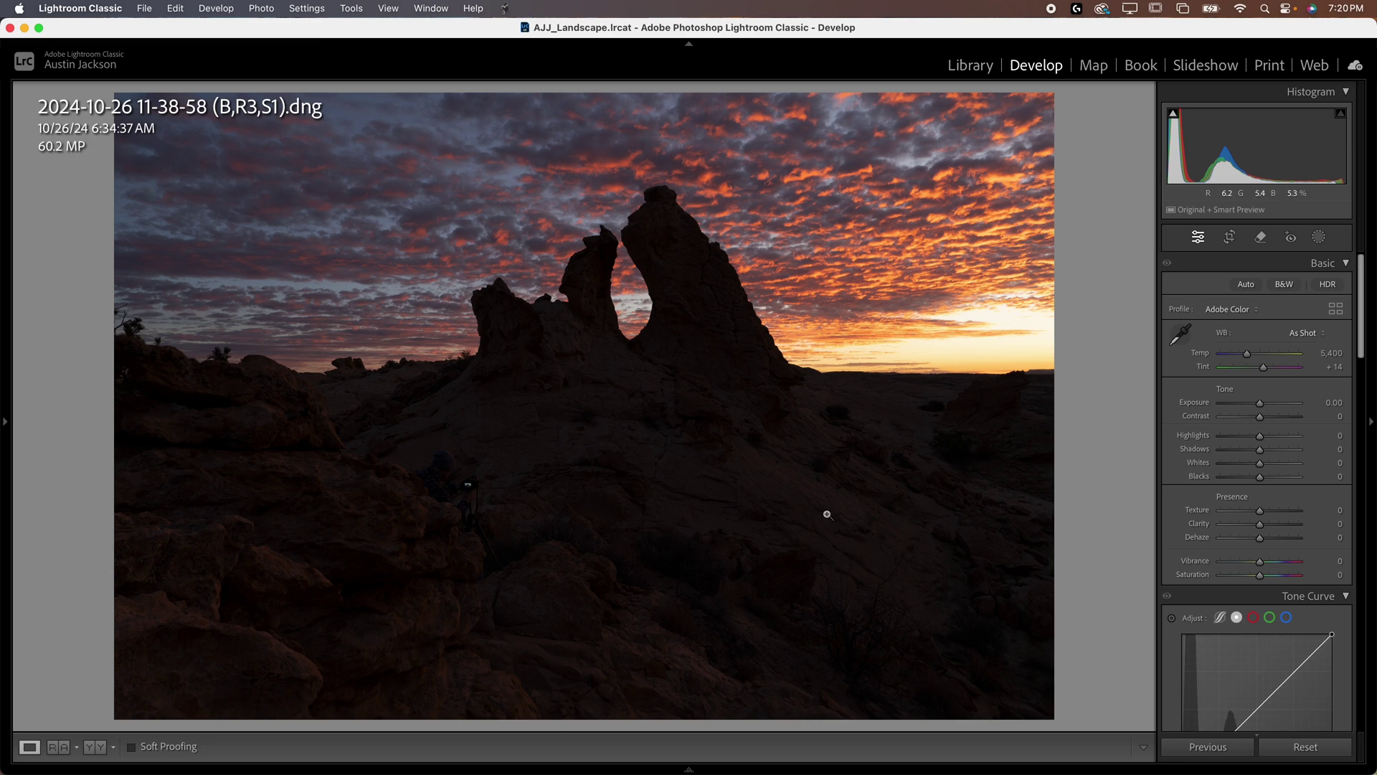
# Send the sunset photo from Lightroom to Photoshop via Edit In > Open as Smart Object
pyautogui.moveTo(1019, 771)
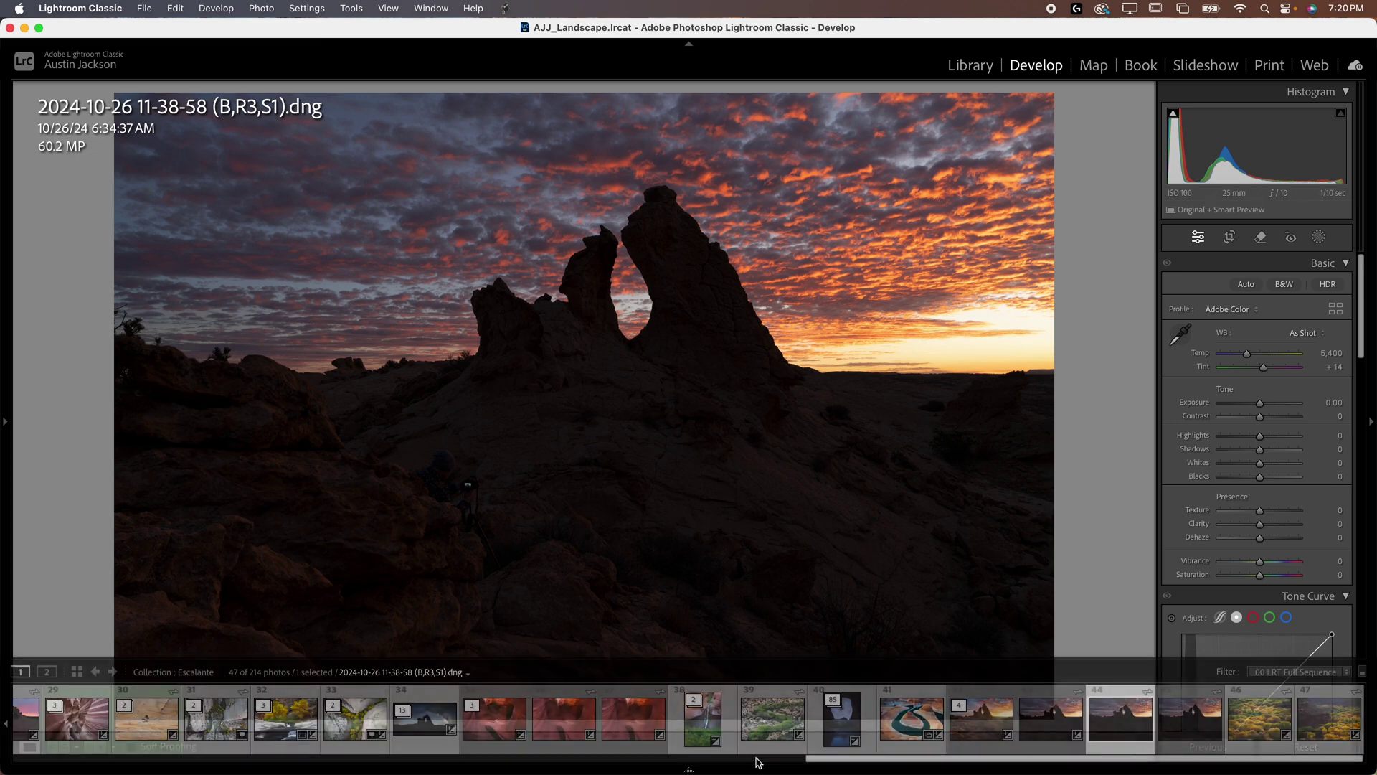
pyautogui.rightClick(1114, 729)
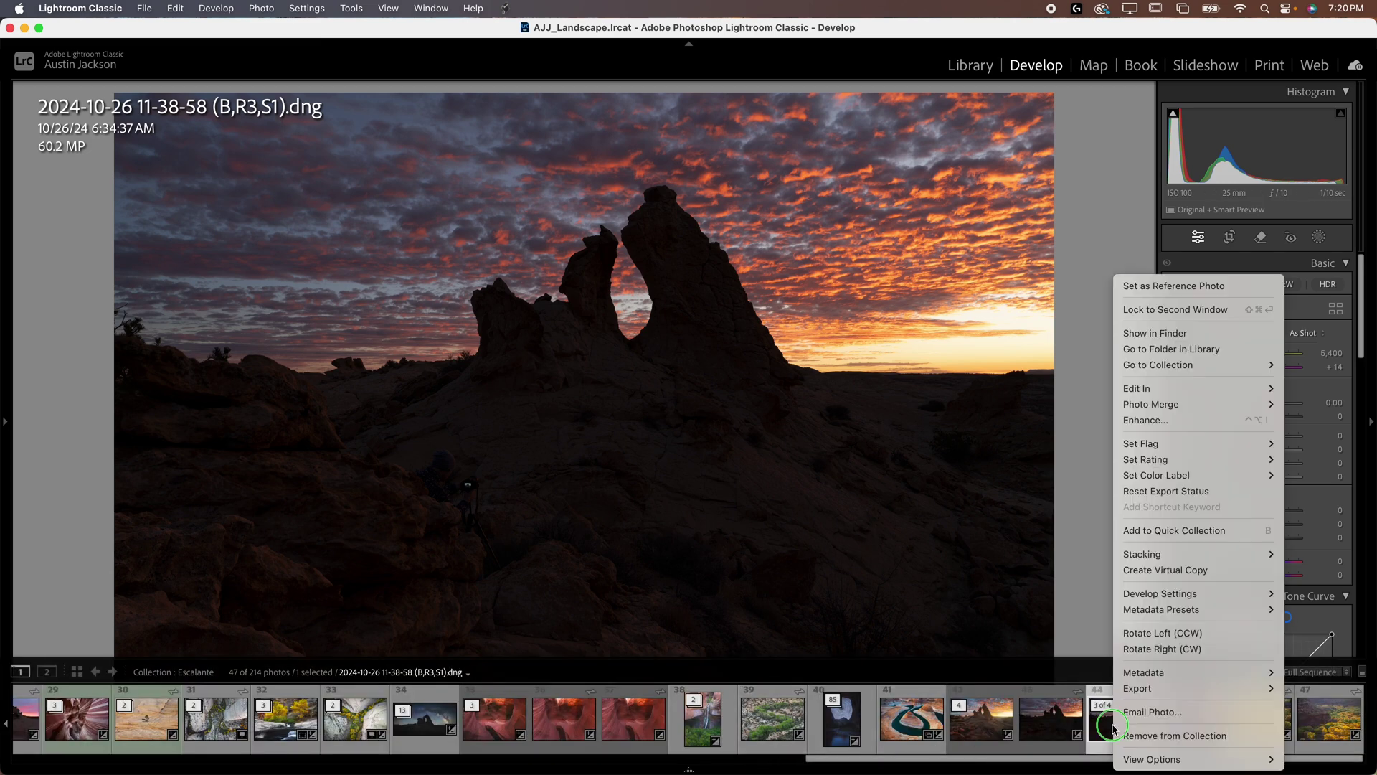
pyautogui.press('Escape')
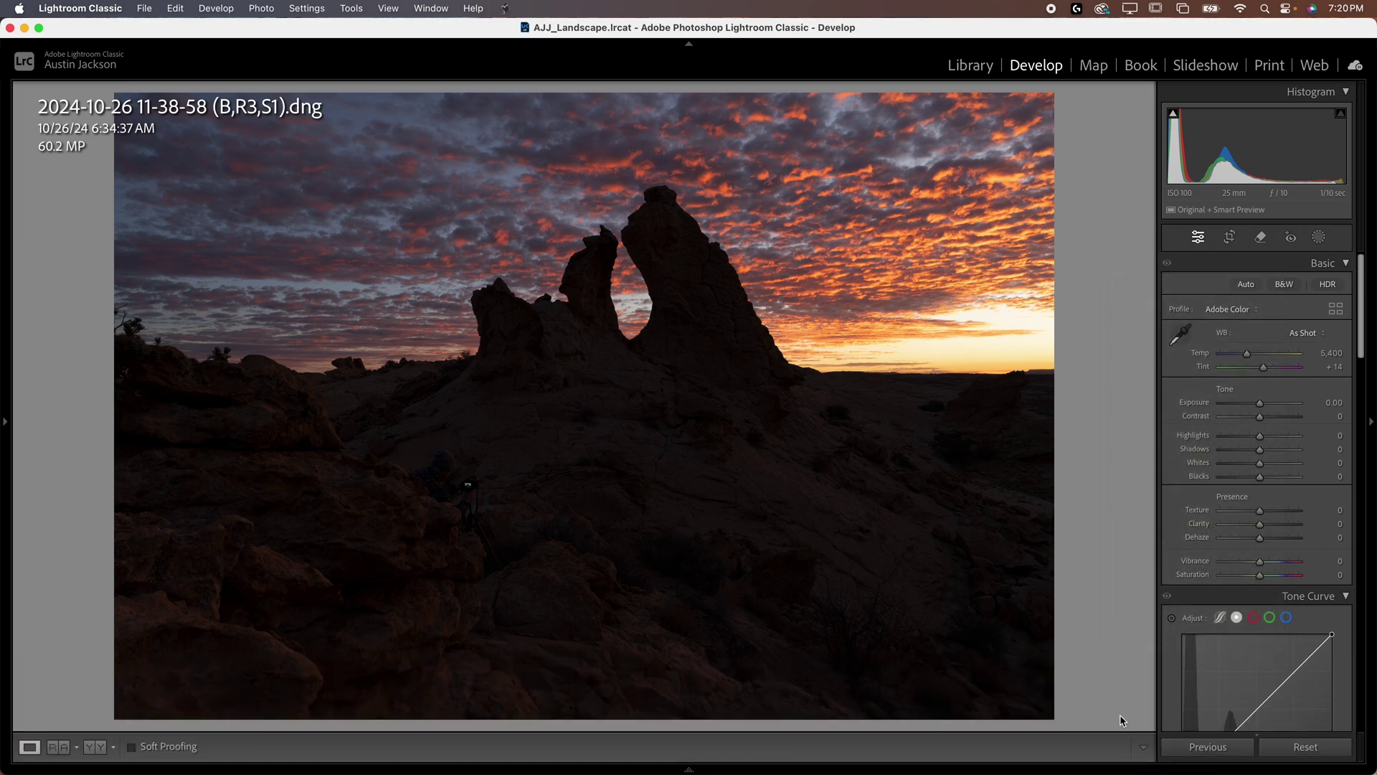
pyautogui.rightClick(1117, 721)
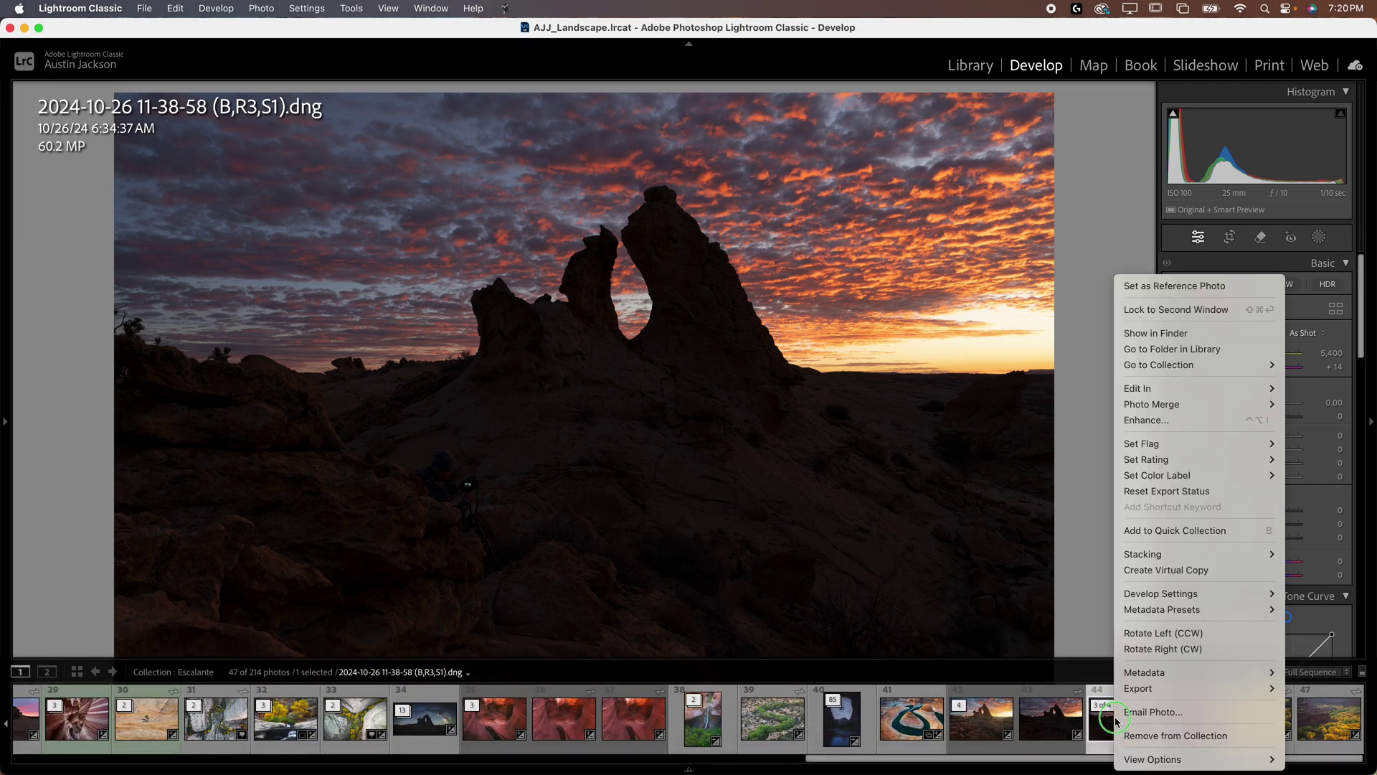
pyautogui.click(1140, 389)
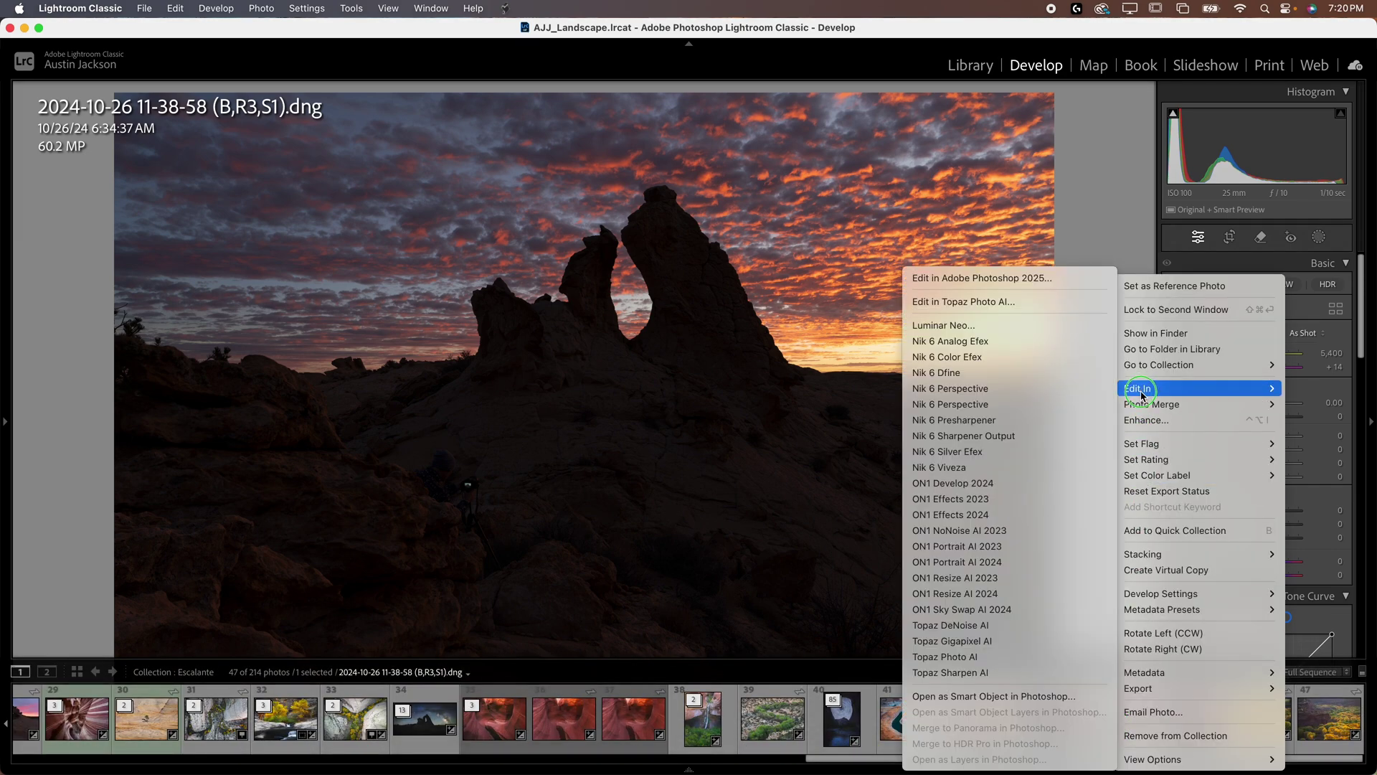
pyautogui.click(1024, 696)
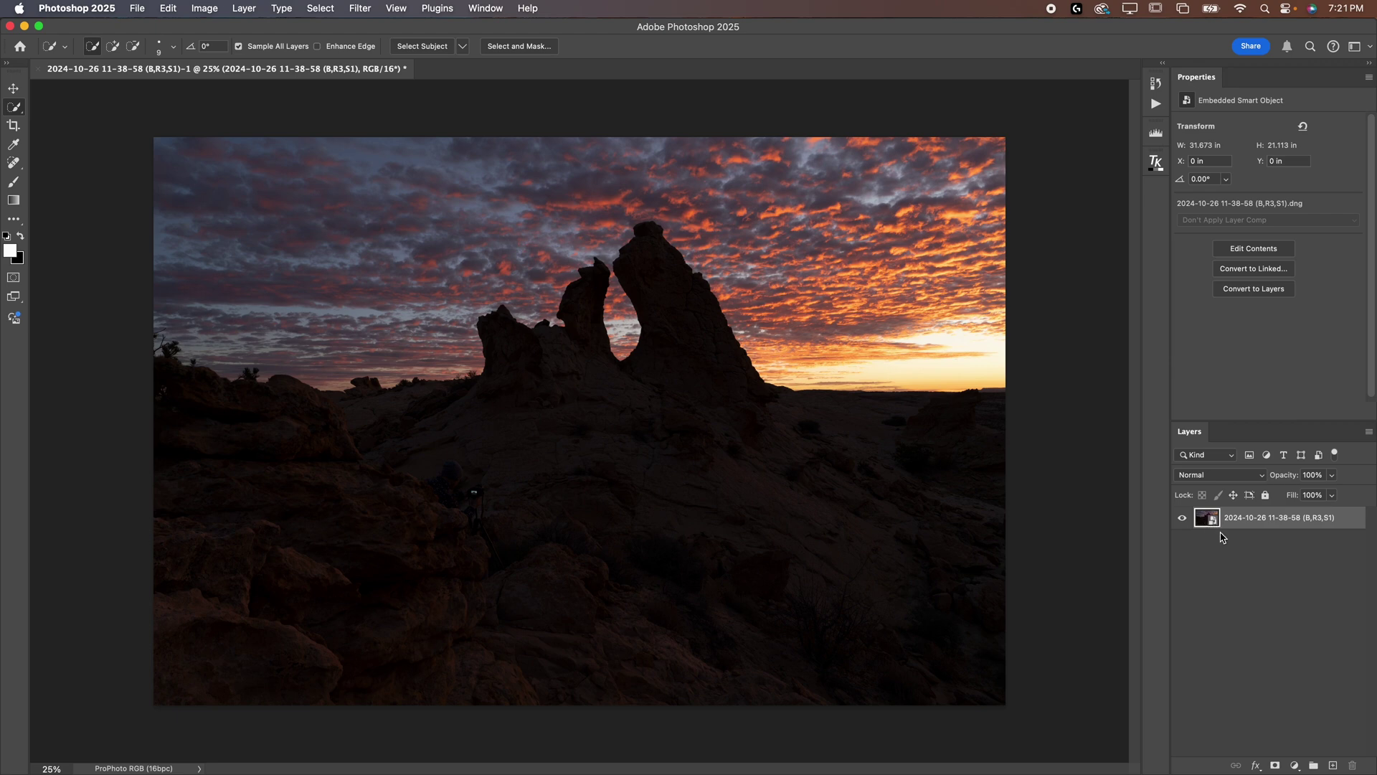
# Open the Filter menu for the rock-formation smart object layer
pyautogui.click(363, 7)
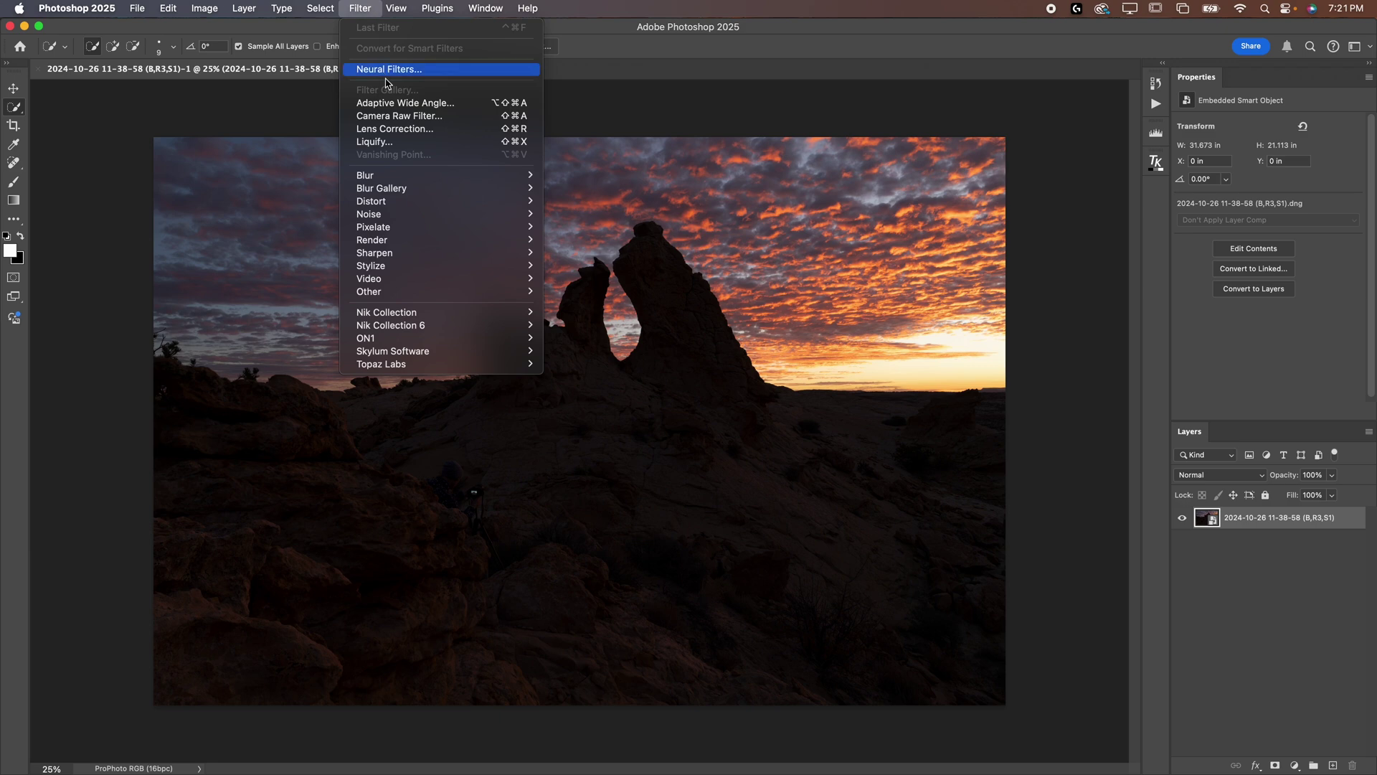
# Apply Camera Raw Filter with Exposure +0.60, Highlights -56, Shadows +58, Whites +27, Blacks +56
pyautogui.click(391, 117)
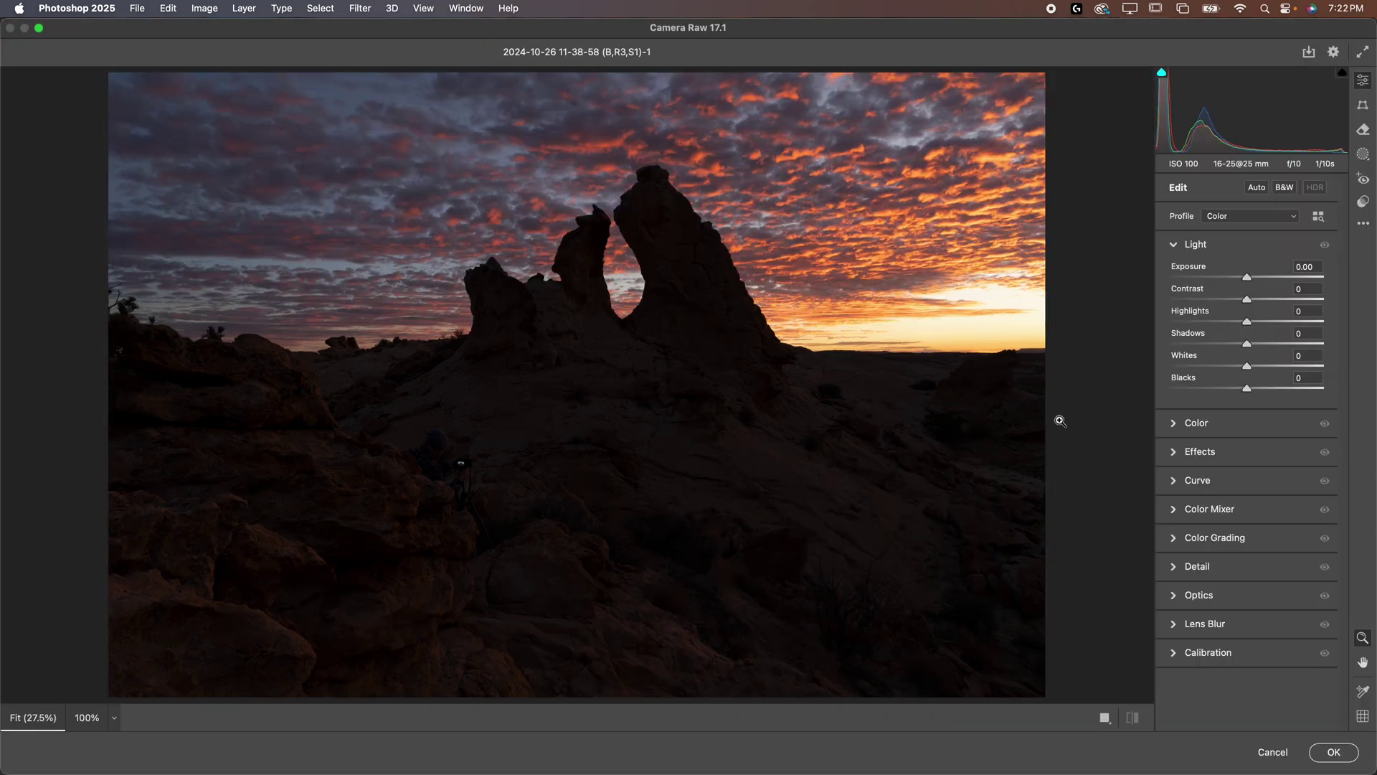
pyautogui.moveTo(1234, 327); pyautogui.dragTo(1290, 388)
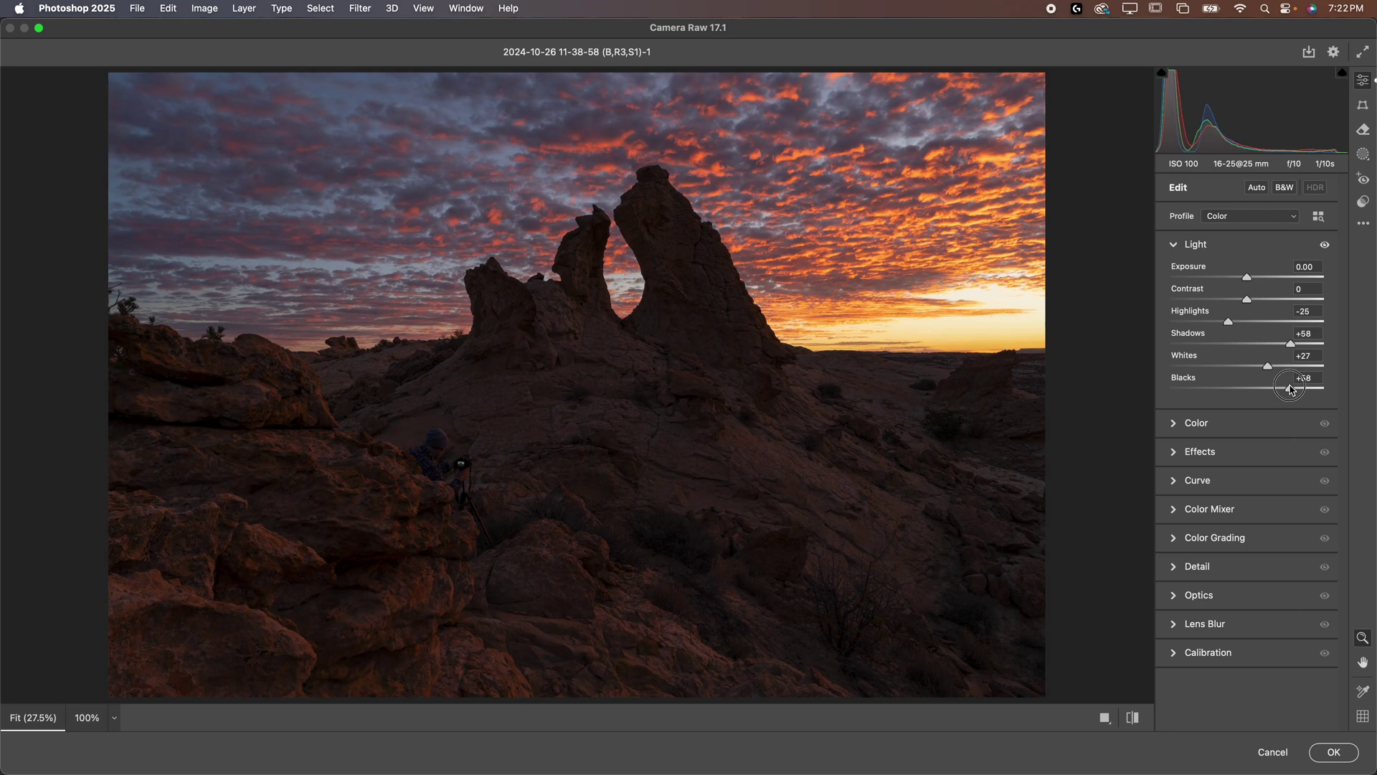
pyautogui.moveTo(1247, 278); pyautogui.dragTo(1256, 278)
pyautogui.moveTo(1229, 322); pyautogui.dragTo(1169, 323)
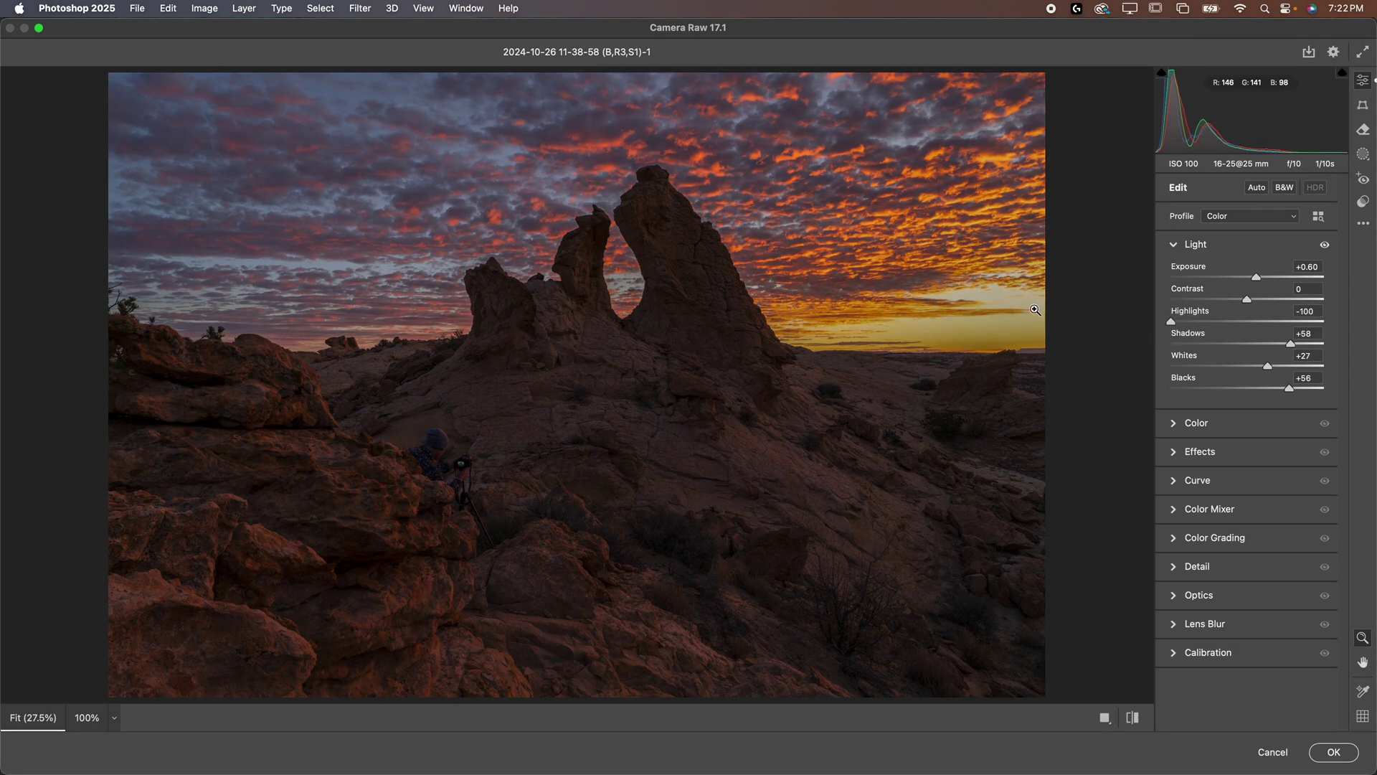
pyautogui.click(1209, 323)
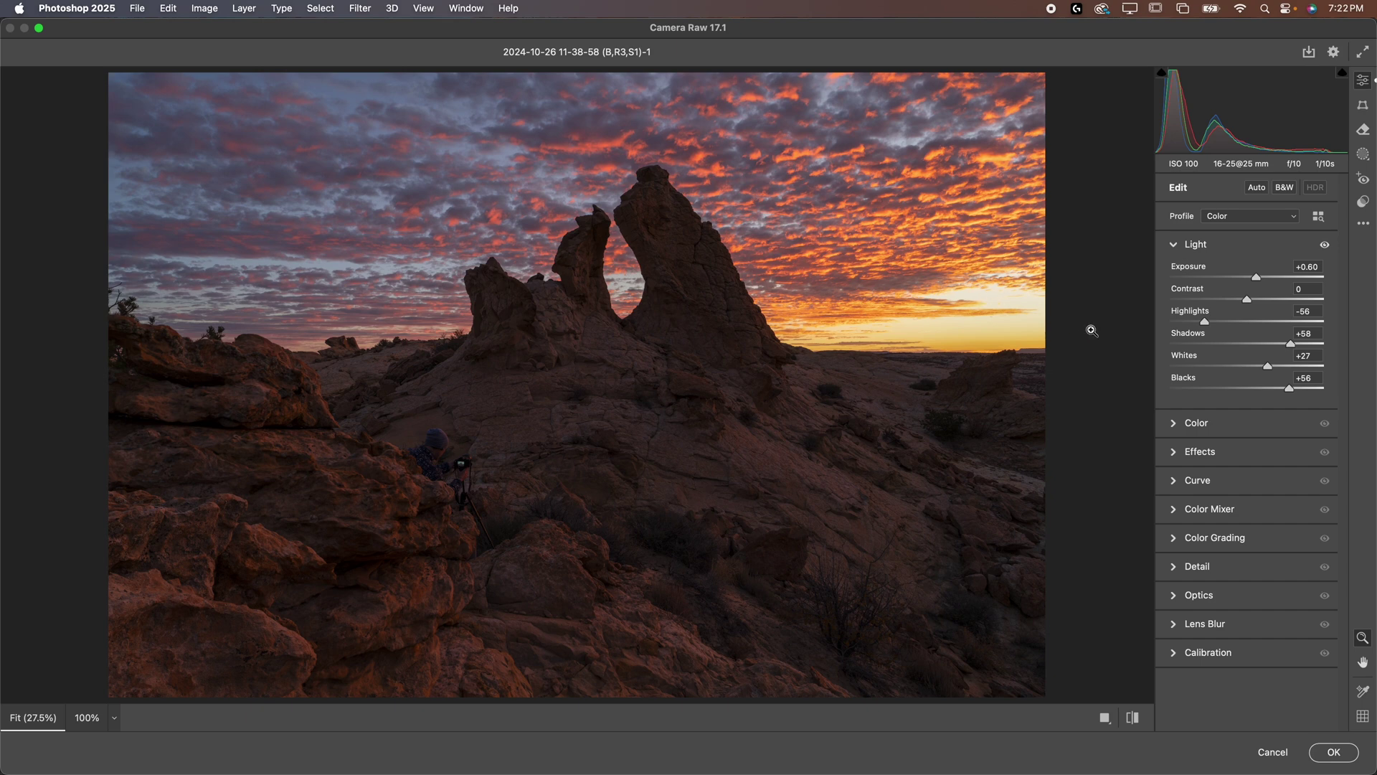
pyautogui.click(1175, 482)
# Shape a gentle S tone curve with shadow and highlight points and a slightly raised black point
pyautogui.click(1209, 494)
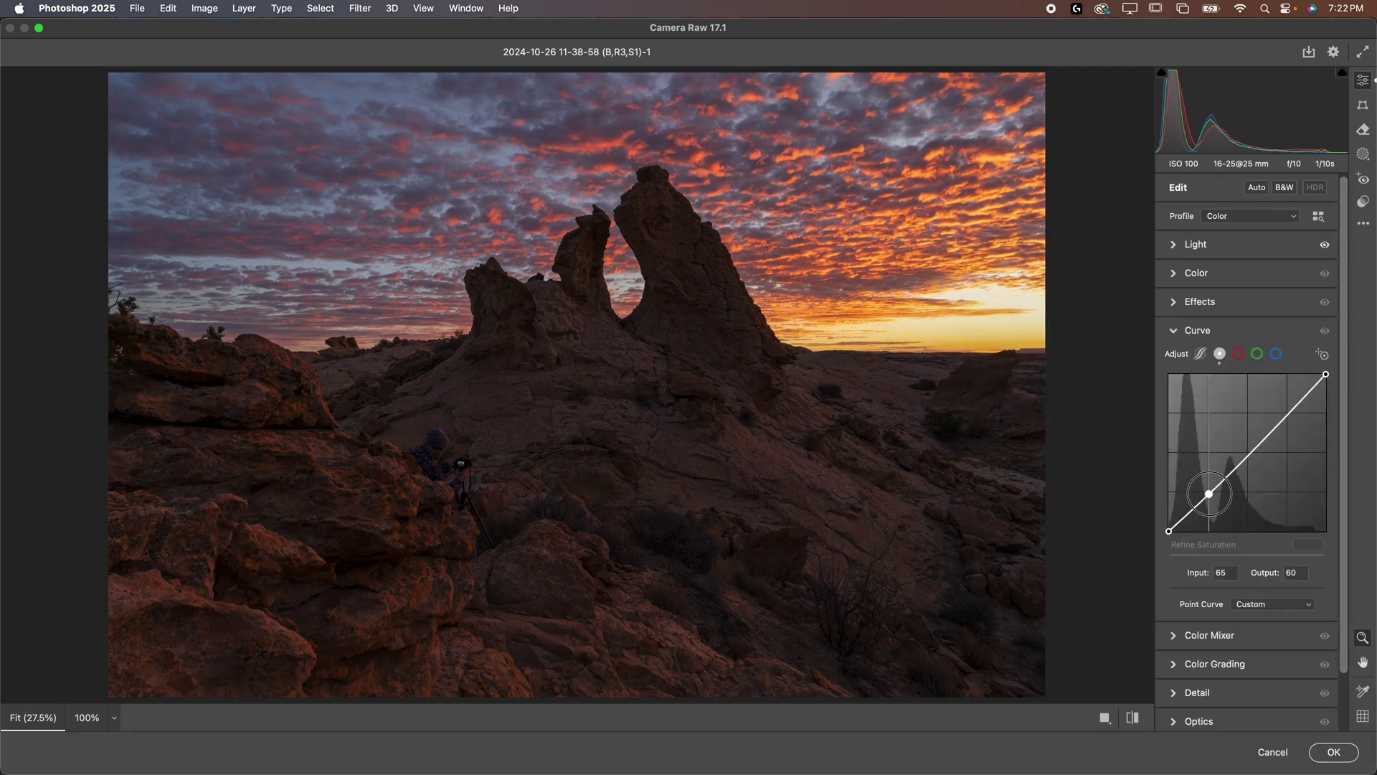
pyautogui.click(1284, 412)
pyautogui.moveTo(1284, 412); pyautogui.dragTo(1283, 410)
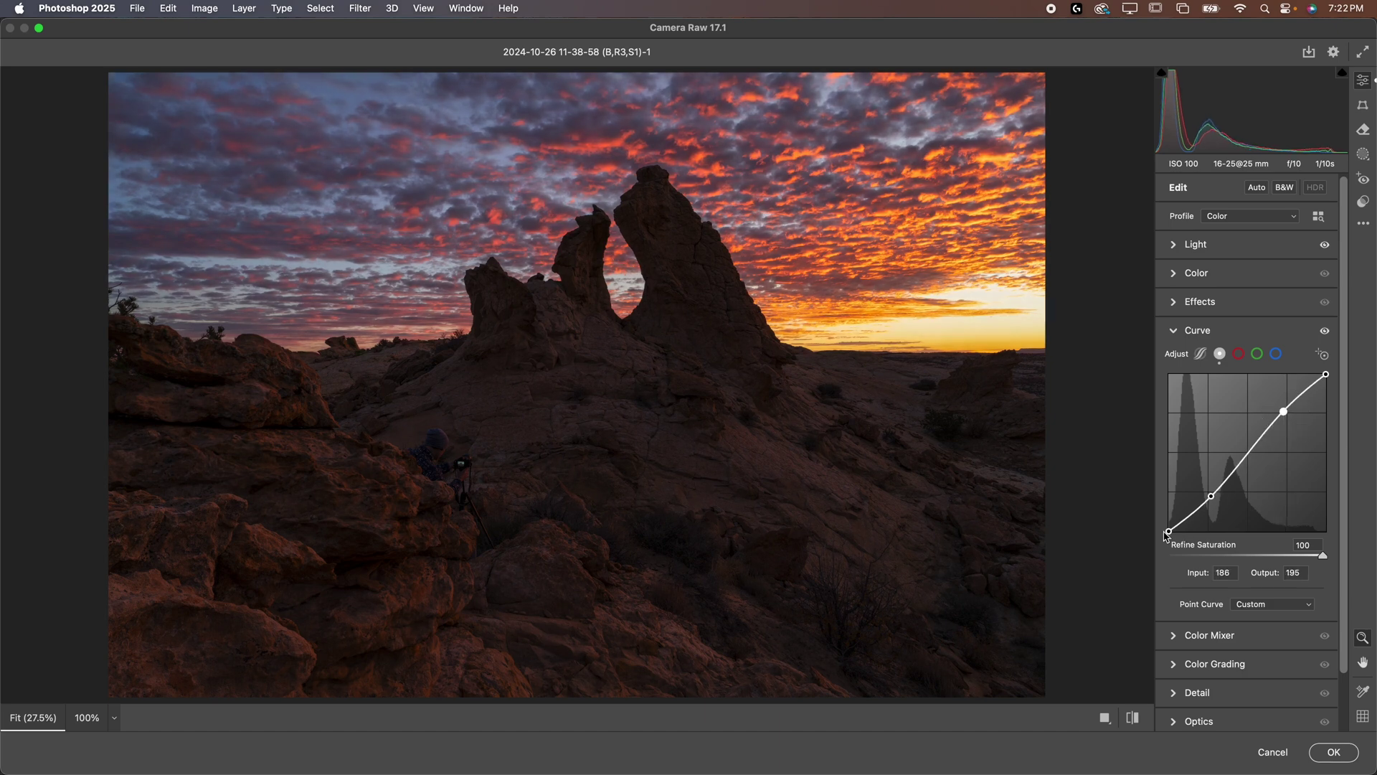
pyautogui.moveTo(1169, 532); pyautogui.dragTo(1158, 528)
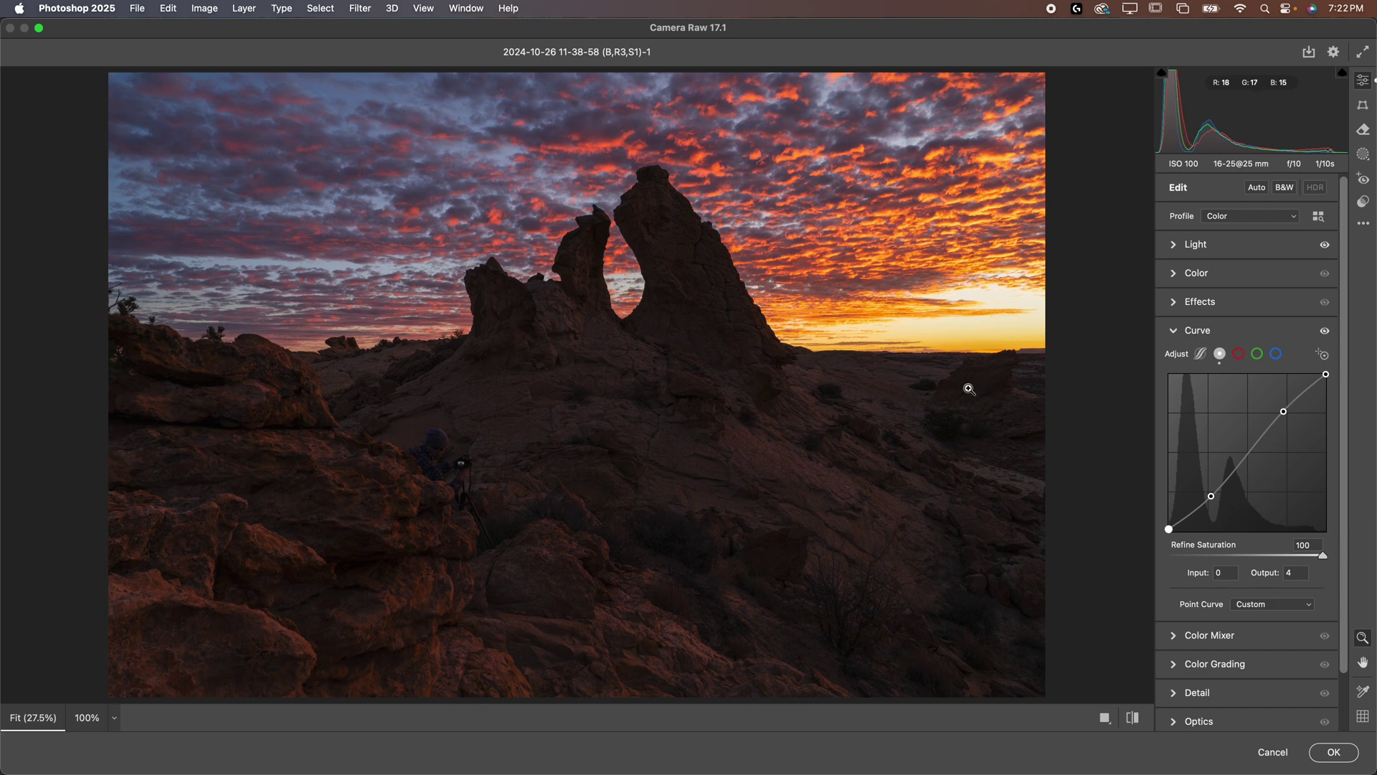
pyautogui.click(1211, 496)
# Raise Exposure from +0.60 to +0.75 in the Light panel
pyautogui.click(1177, 251)
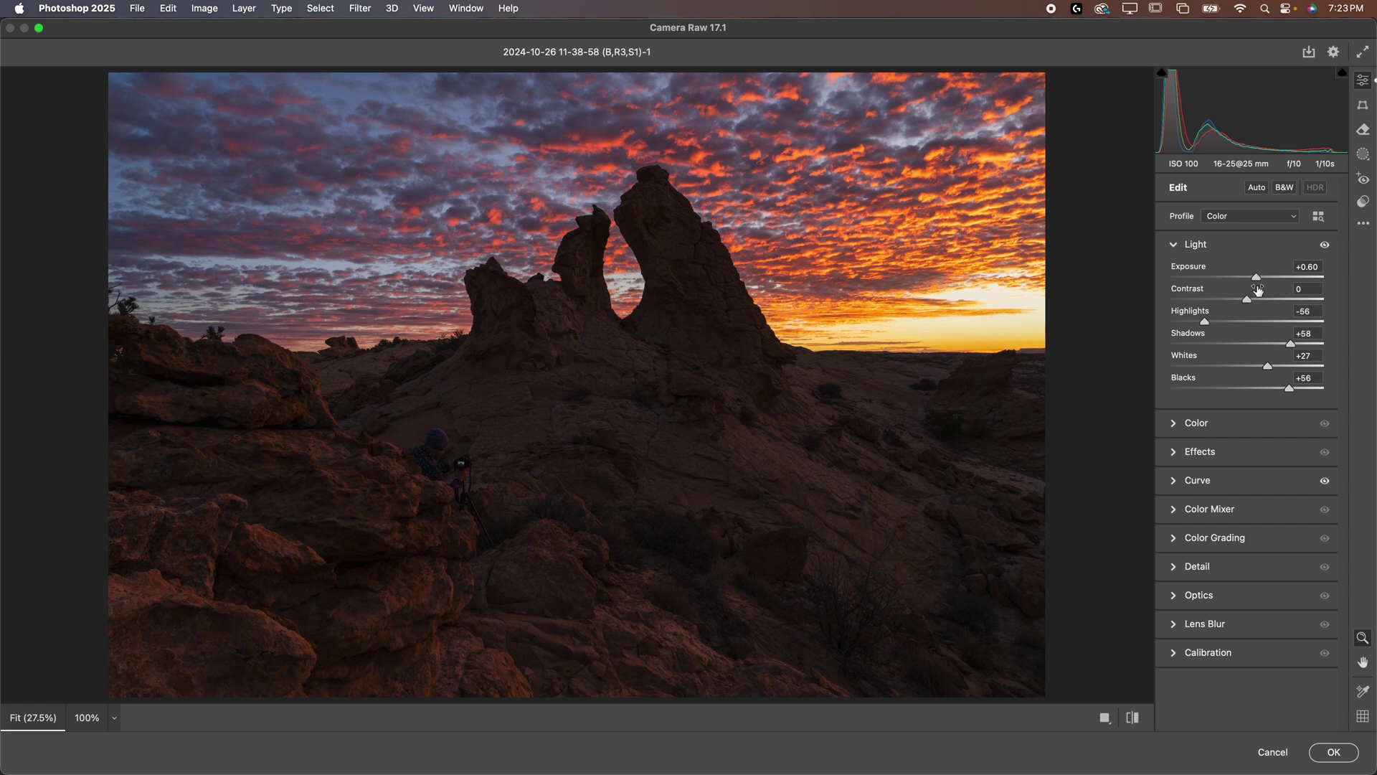
pyautogui.moveTo(1256, 277); pyautogui.dragTo(1258, 279)
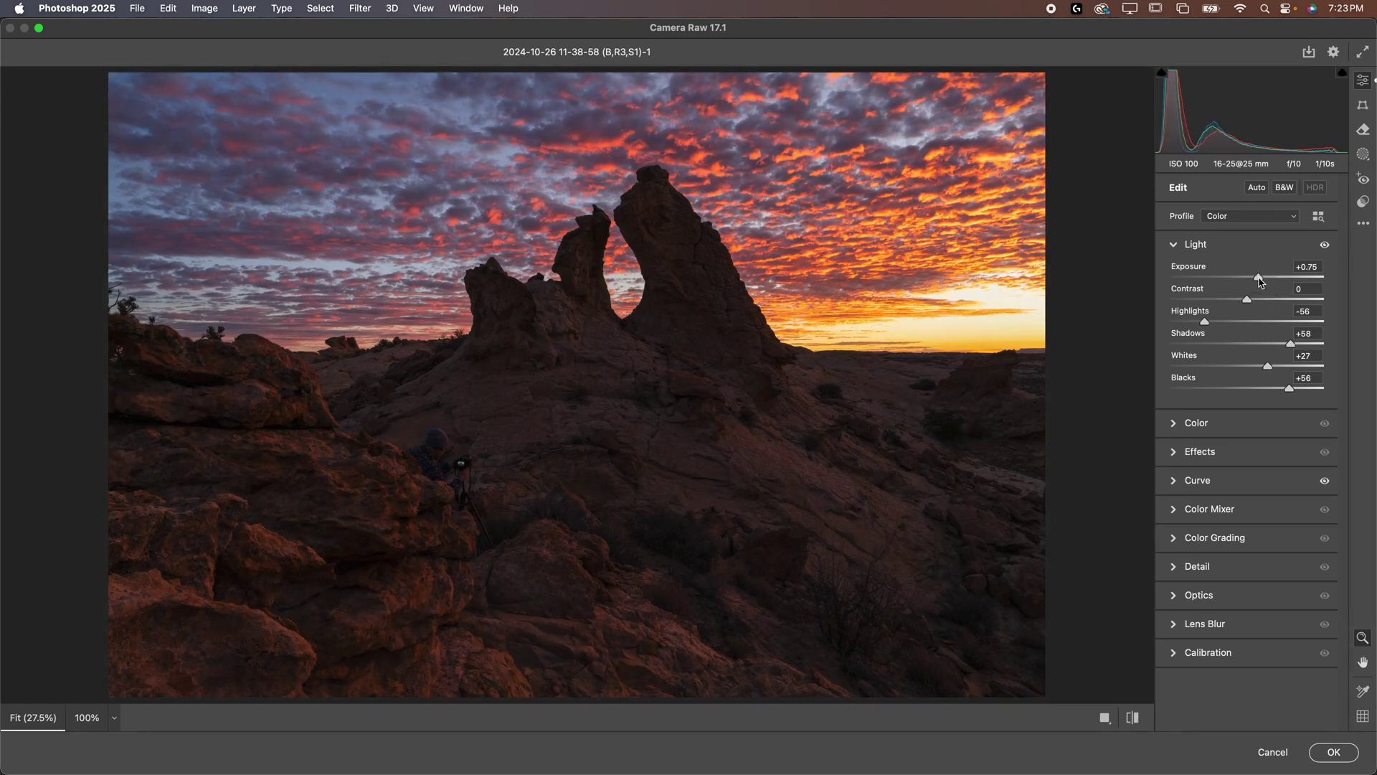
pyautogui.click(1172, 511)
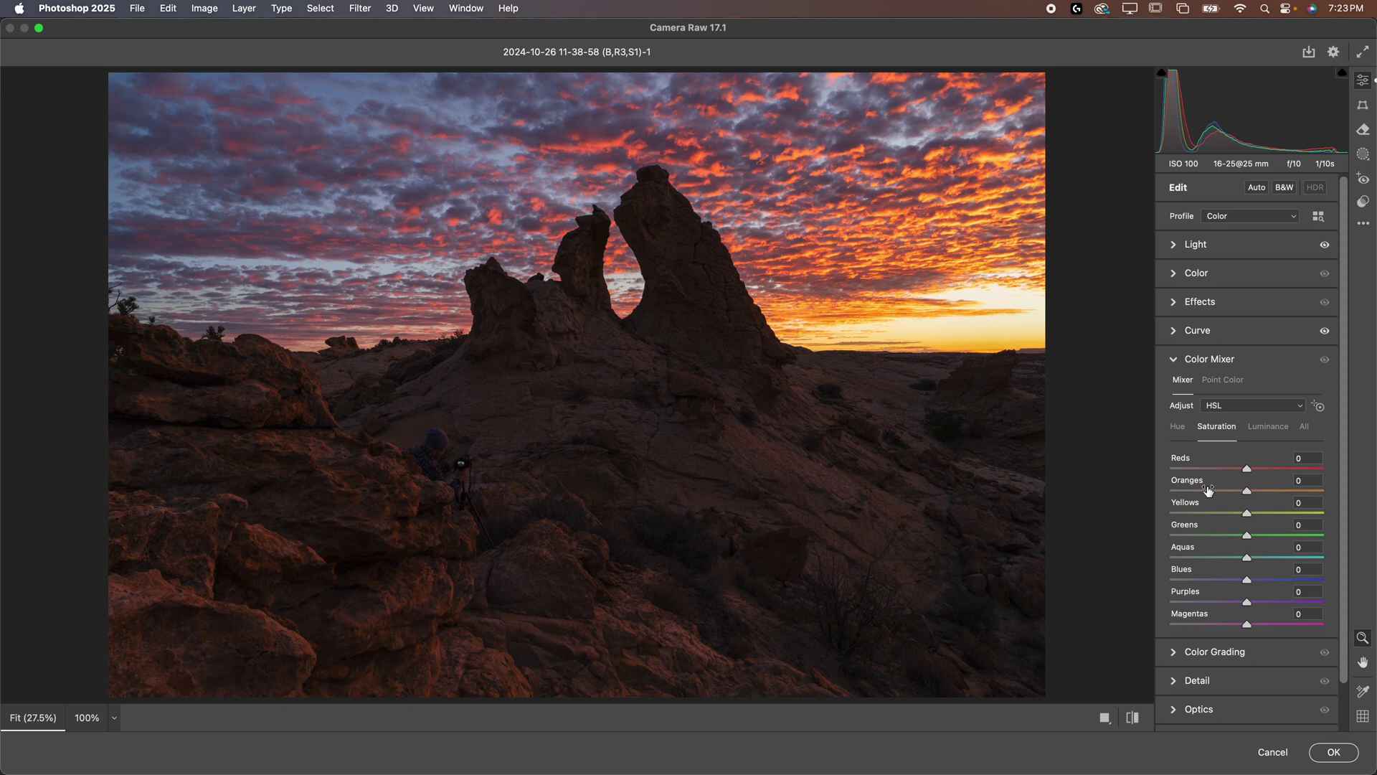
pyautogui.click(1174, 247)
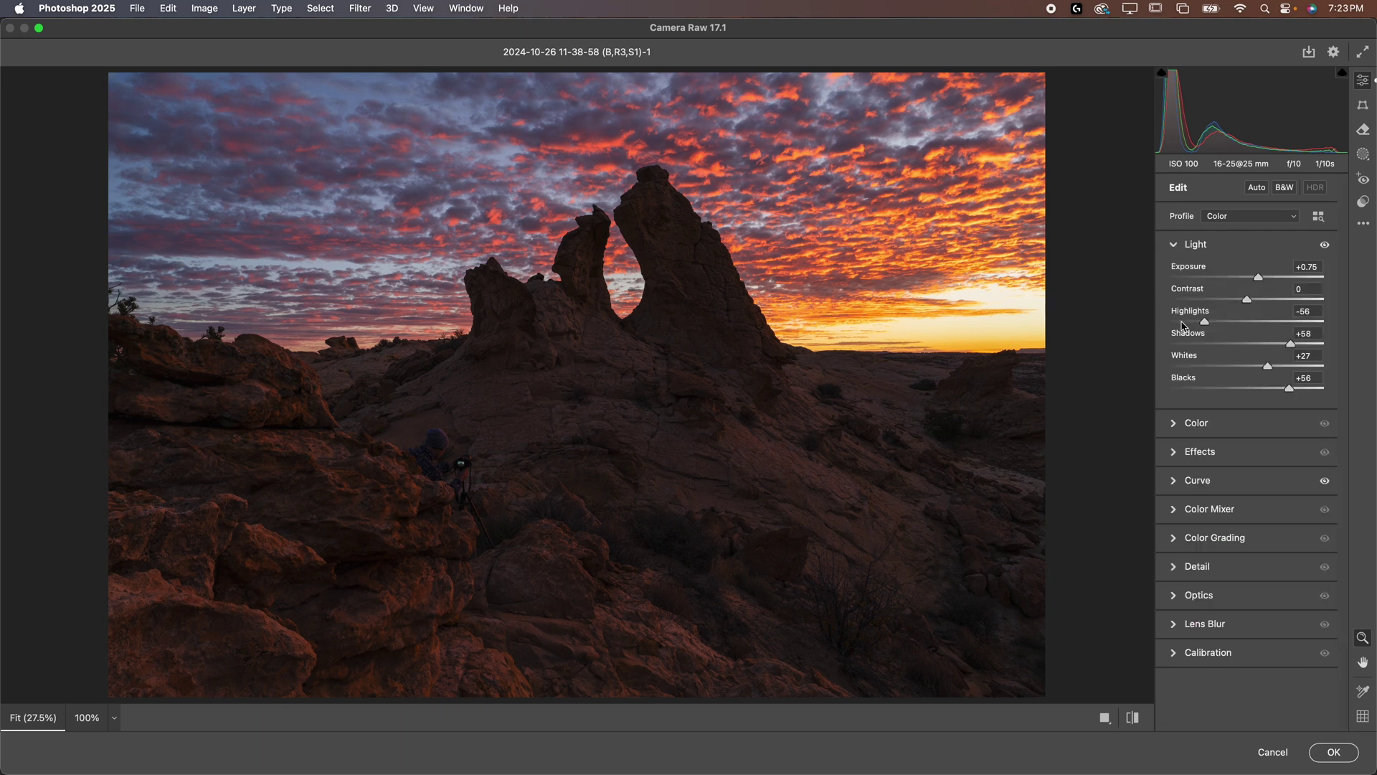
pyautogui.click(1172, 536)
# Shift Tint to -12, zooming on the rocks and clouds to judge it
pyautogui.click(1174, 332)
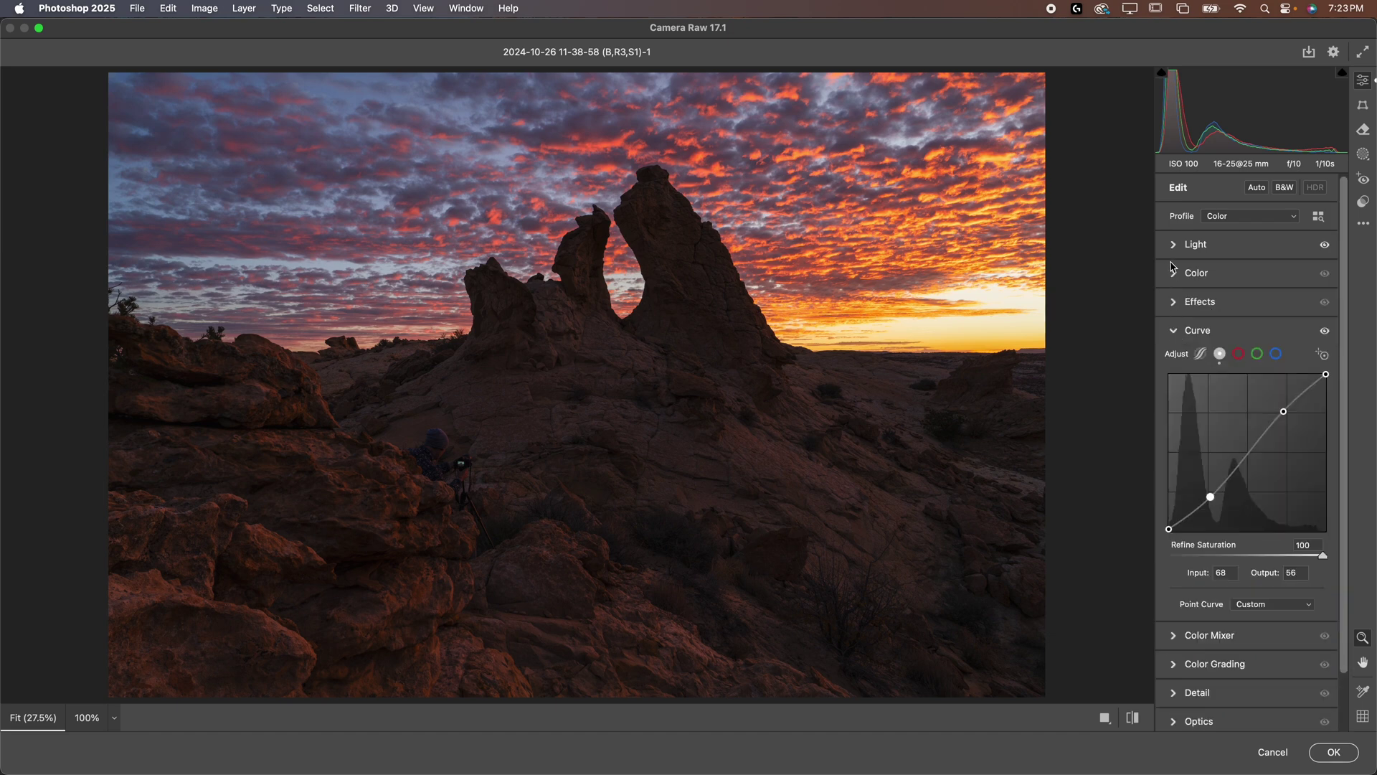
pyautogui.click(1173, 273)
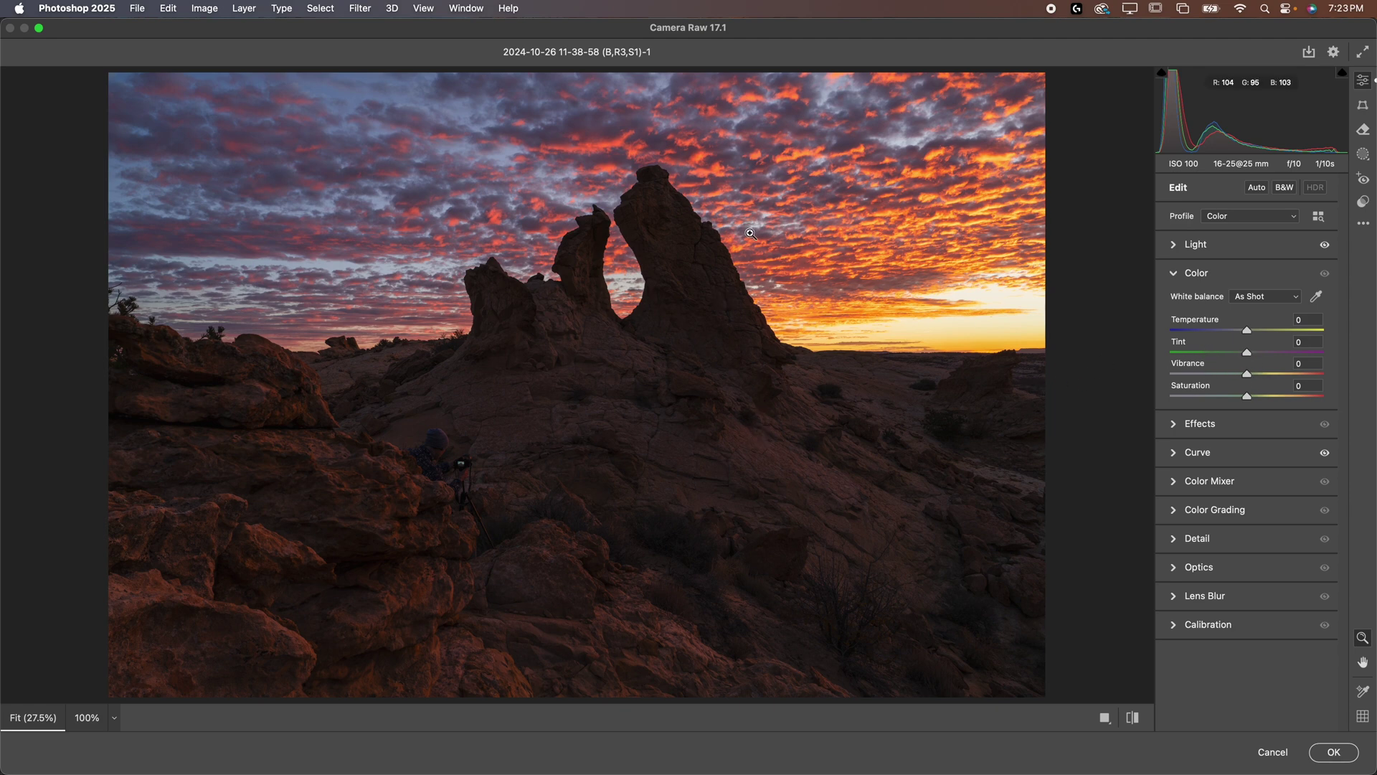
pyautogui.moveTo(563, 340); pyautogui.dragTo(502, 304)
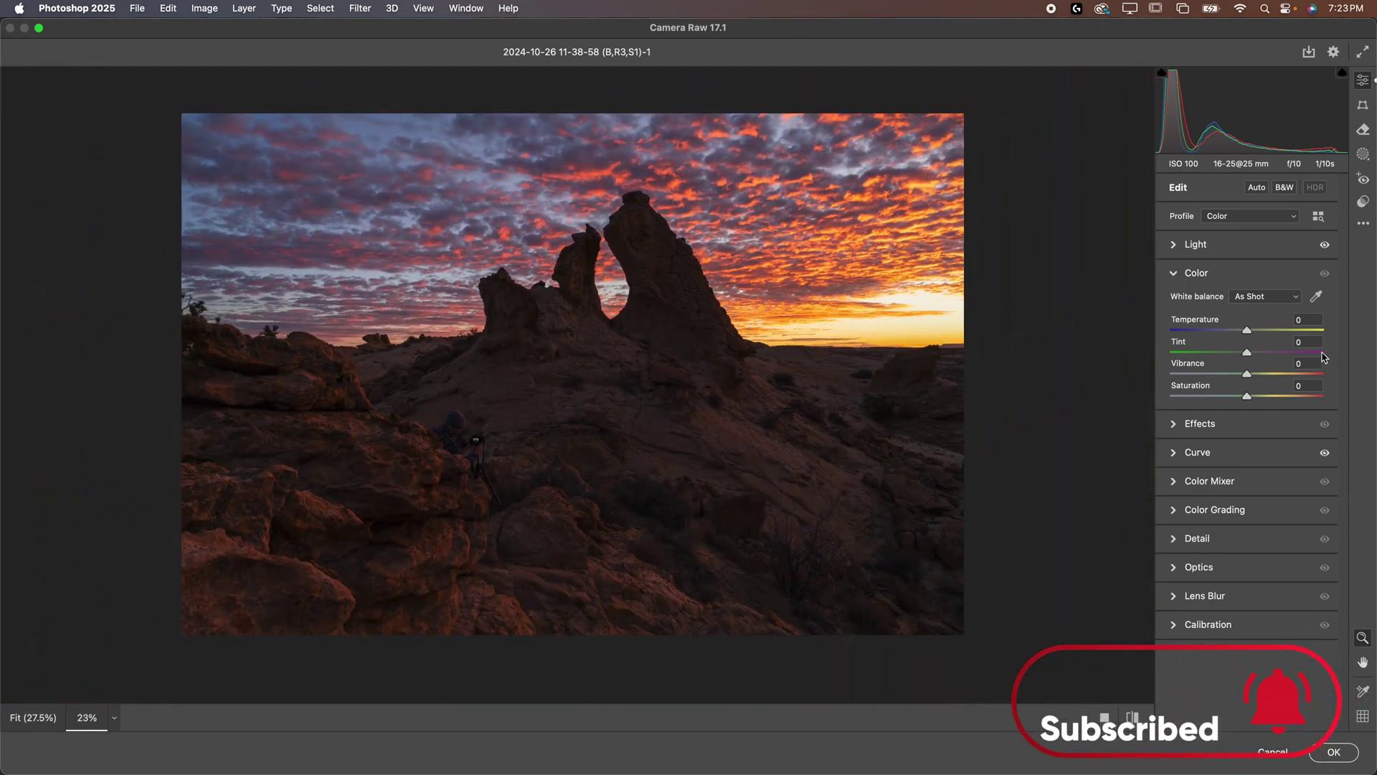
pyautogui.moveTo(1246, 353); pyautogui.dragTo(1239, 356)
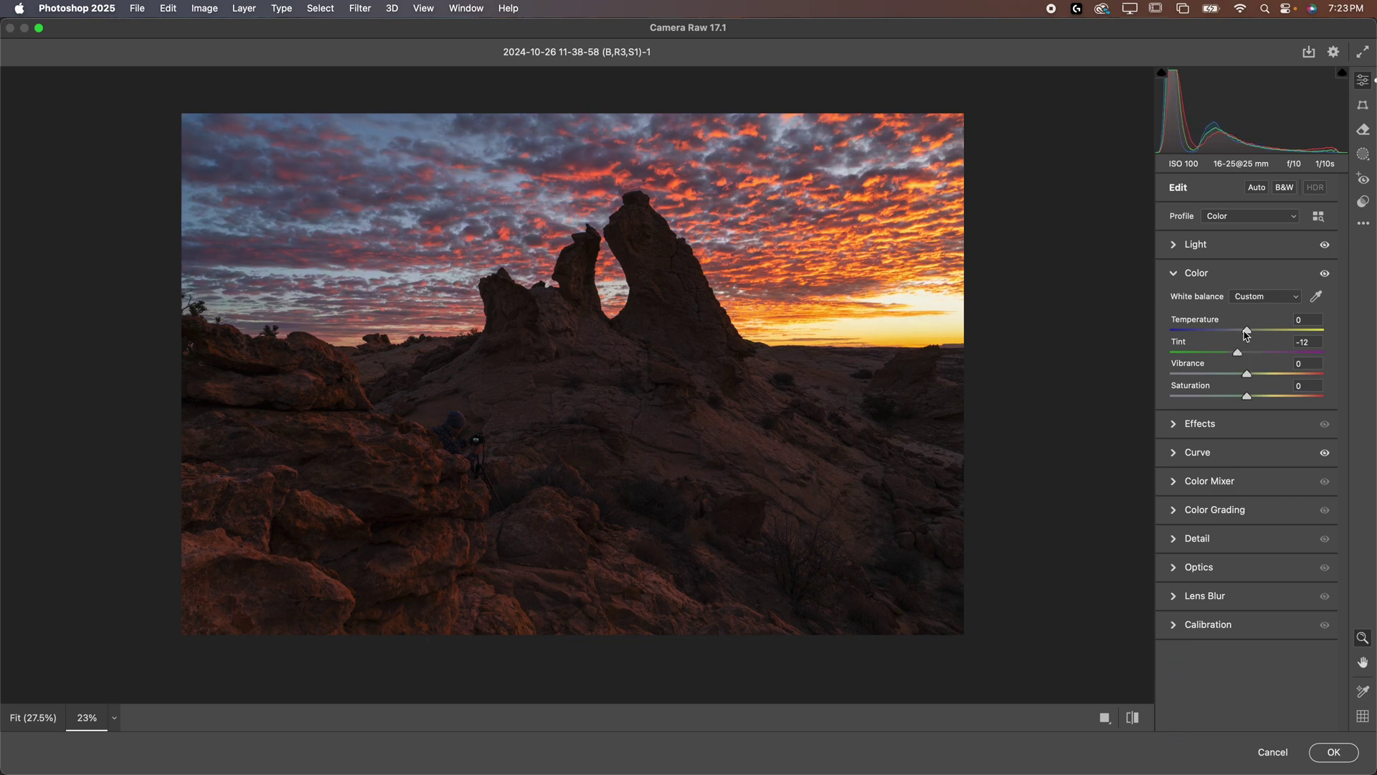
pyautogui.moveTo(393, 137); pyautogui.dragTo(593, 150)
pyautogui.keyDown('alt'); pyautogui.click(388, 134); pyautogui.keyUp('alt')
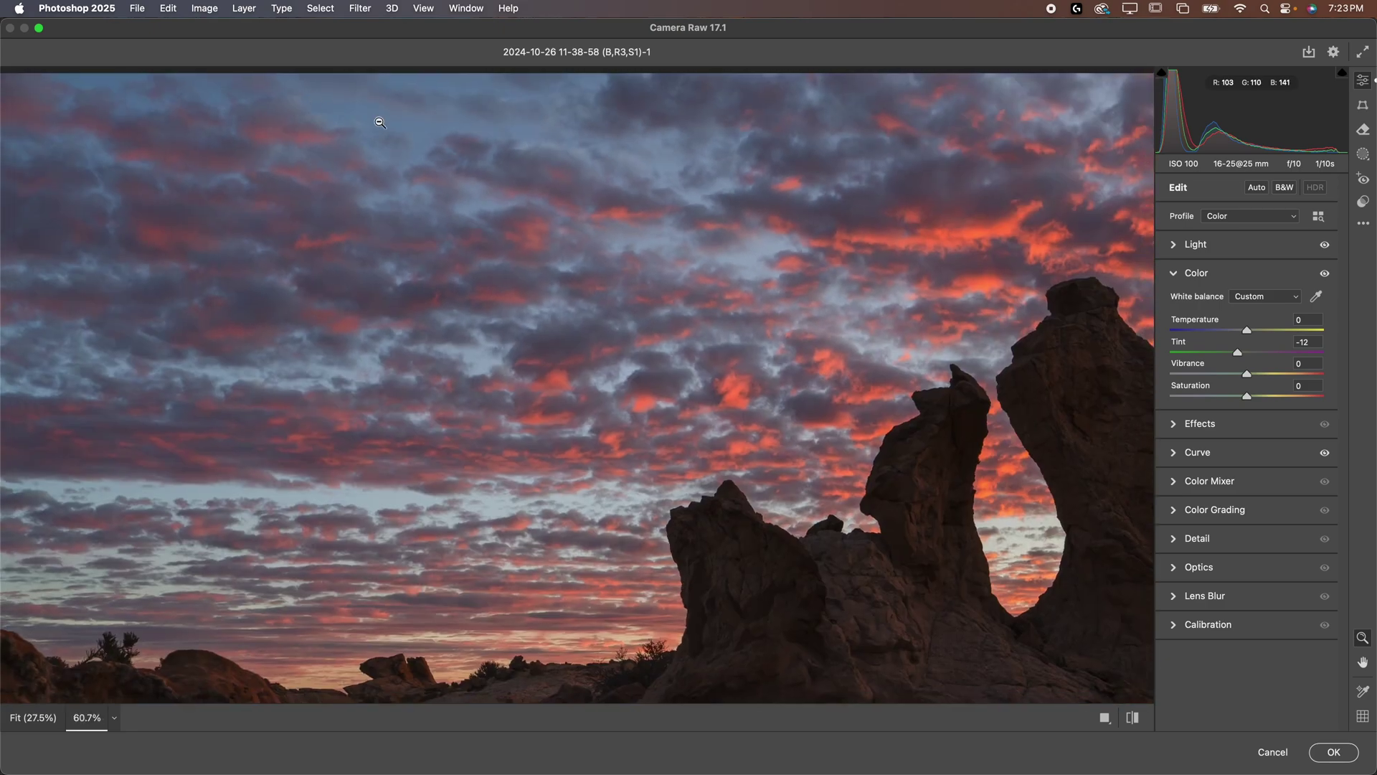
pyautogui.keyDown('alt'); pyautogui.click(439, 140); pyautogui.keyUp('alt')
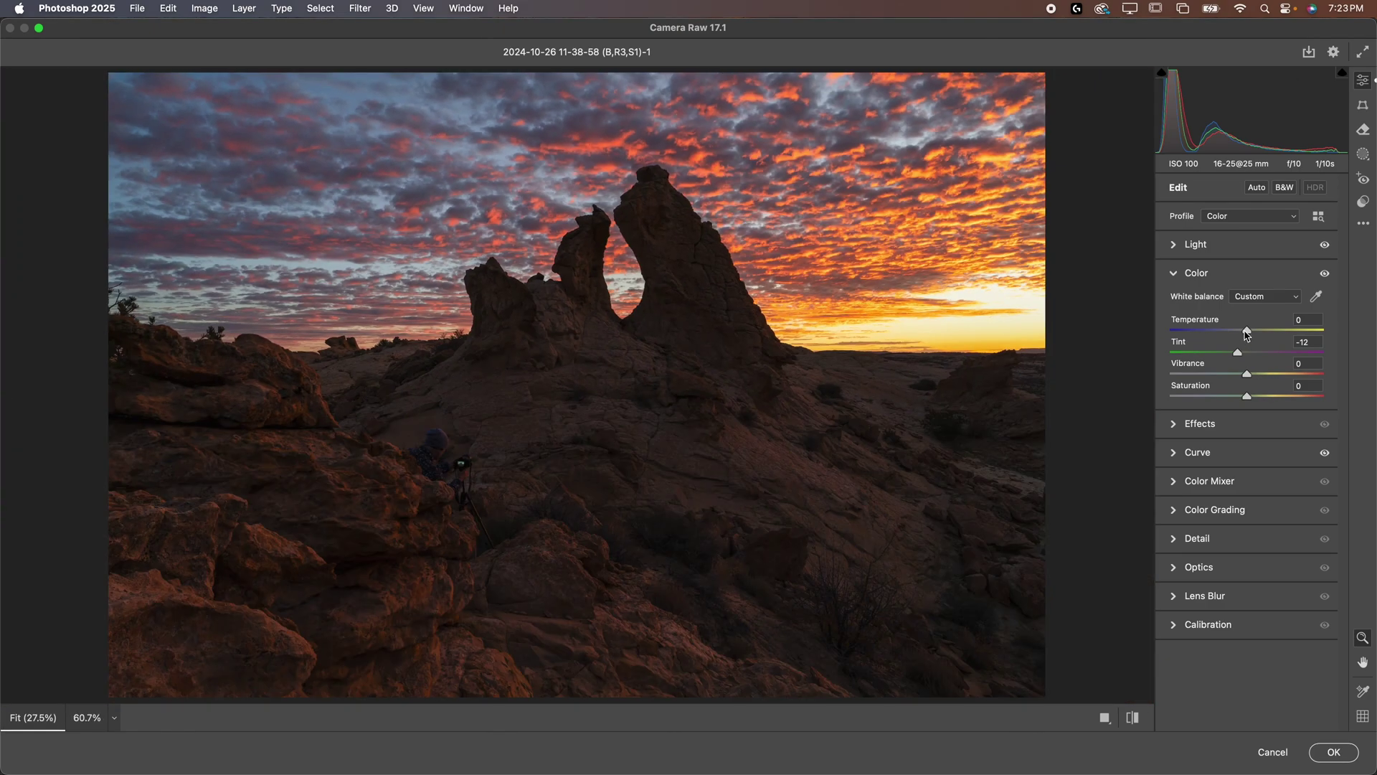
# Cool Temperature to -5, compare the colour change on and off, and apply the filter
pyautogui.moveTo(1246, 332); pyautogui.dragTo(1244, 331)
pyautogui.click(1325, 274)
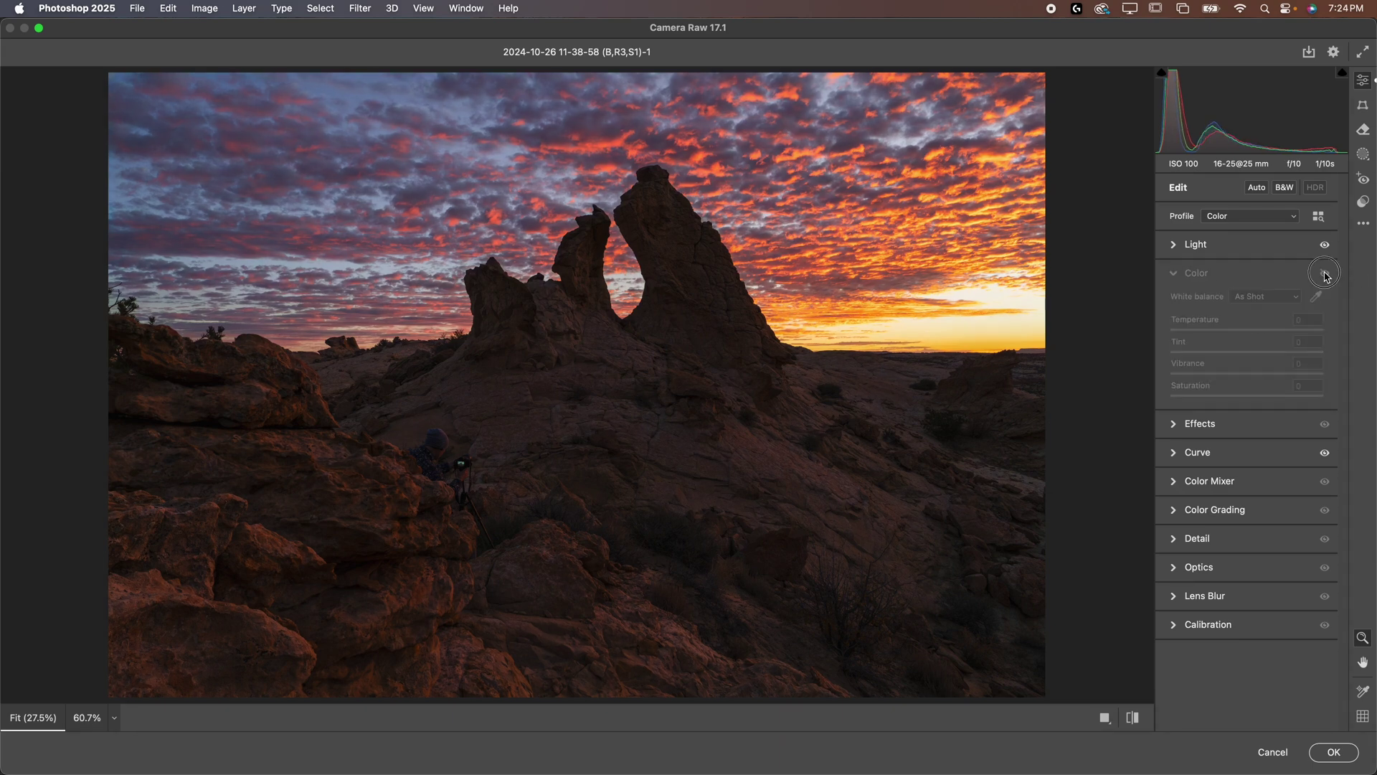
pyautogui.click(1325, 274)
pyautogui.click(1325, 275)
pyautogui.click(1325, 275)
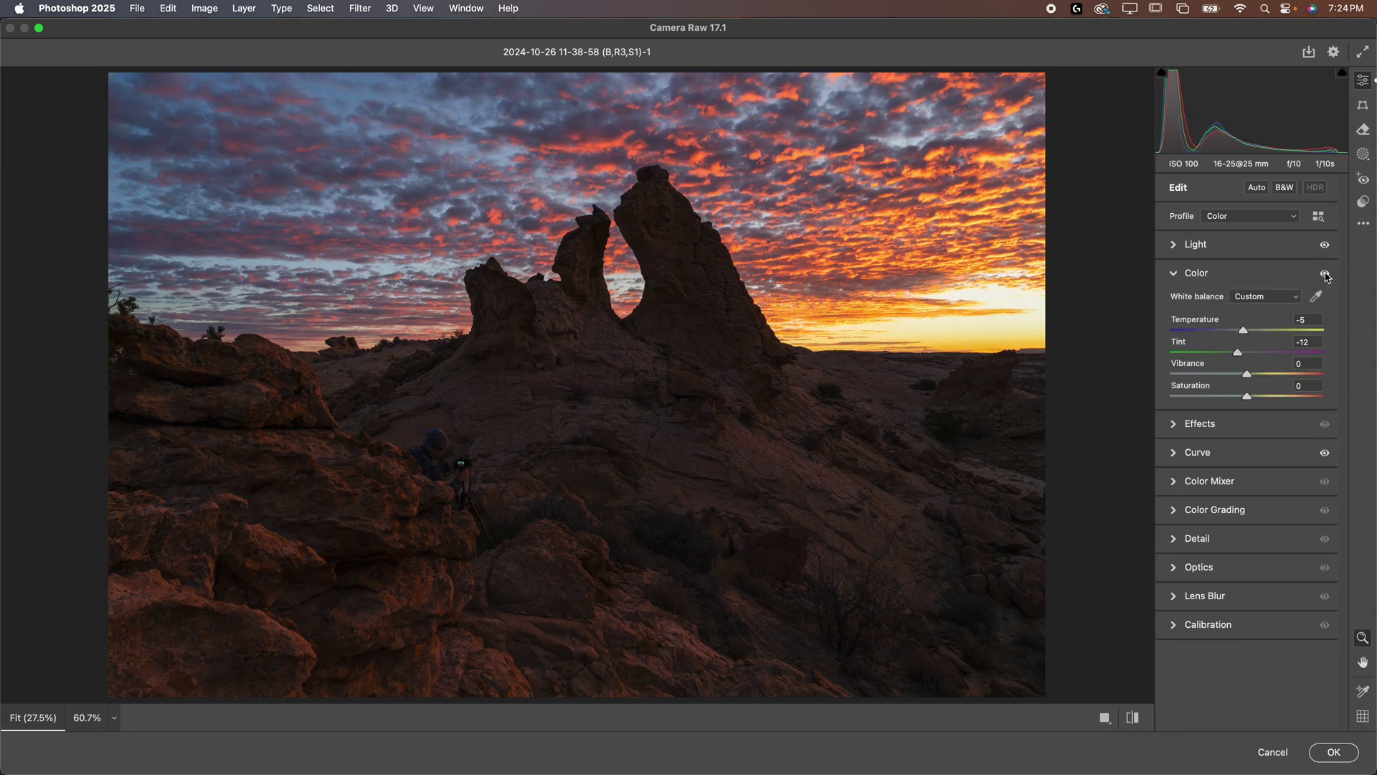
pyautogui.click(1325, 275)
pyautogui.click(1326, 275)
pyautogui.click(1333, 752)
# Review the Light sliders and confirm the Camera Raw smart filter with OK
pyautogui.click(1187, 246)
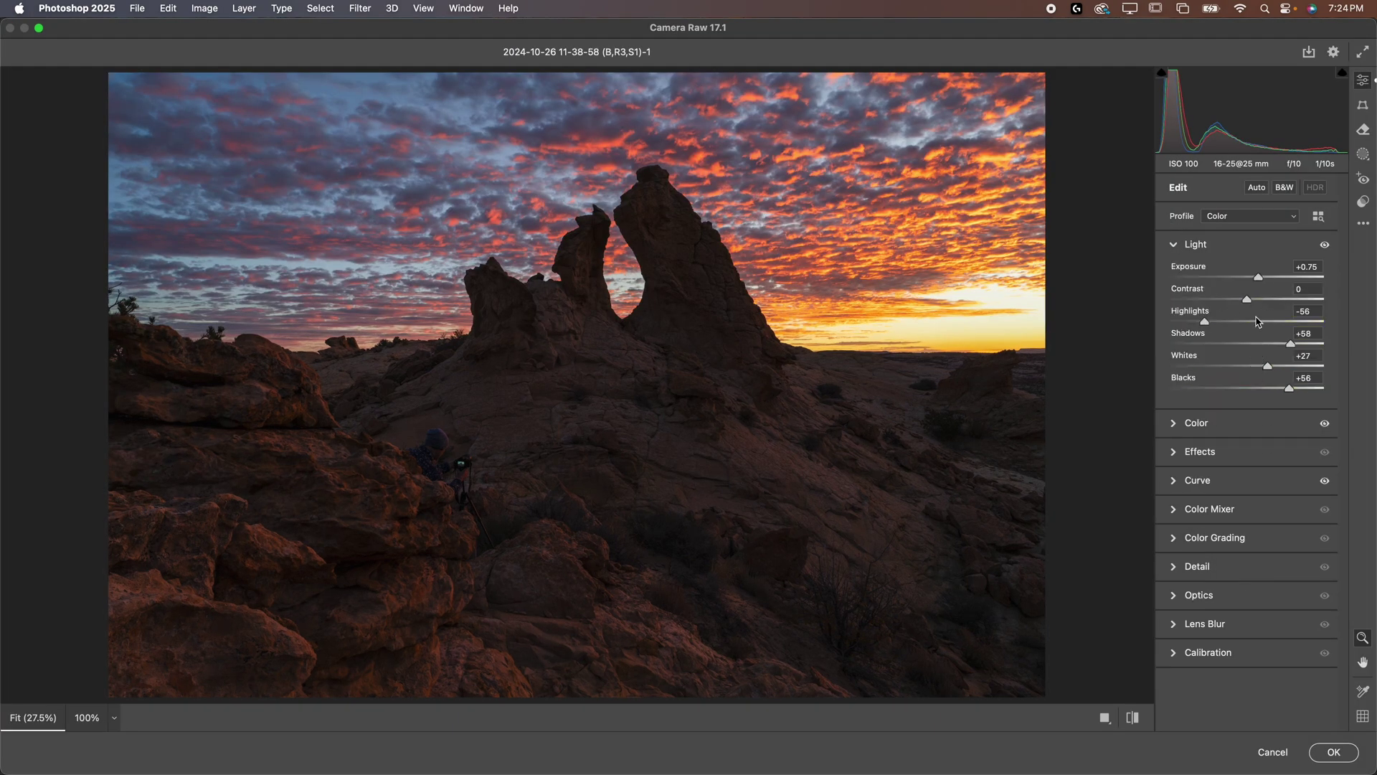
pyautogui.click(1334, 752)
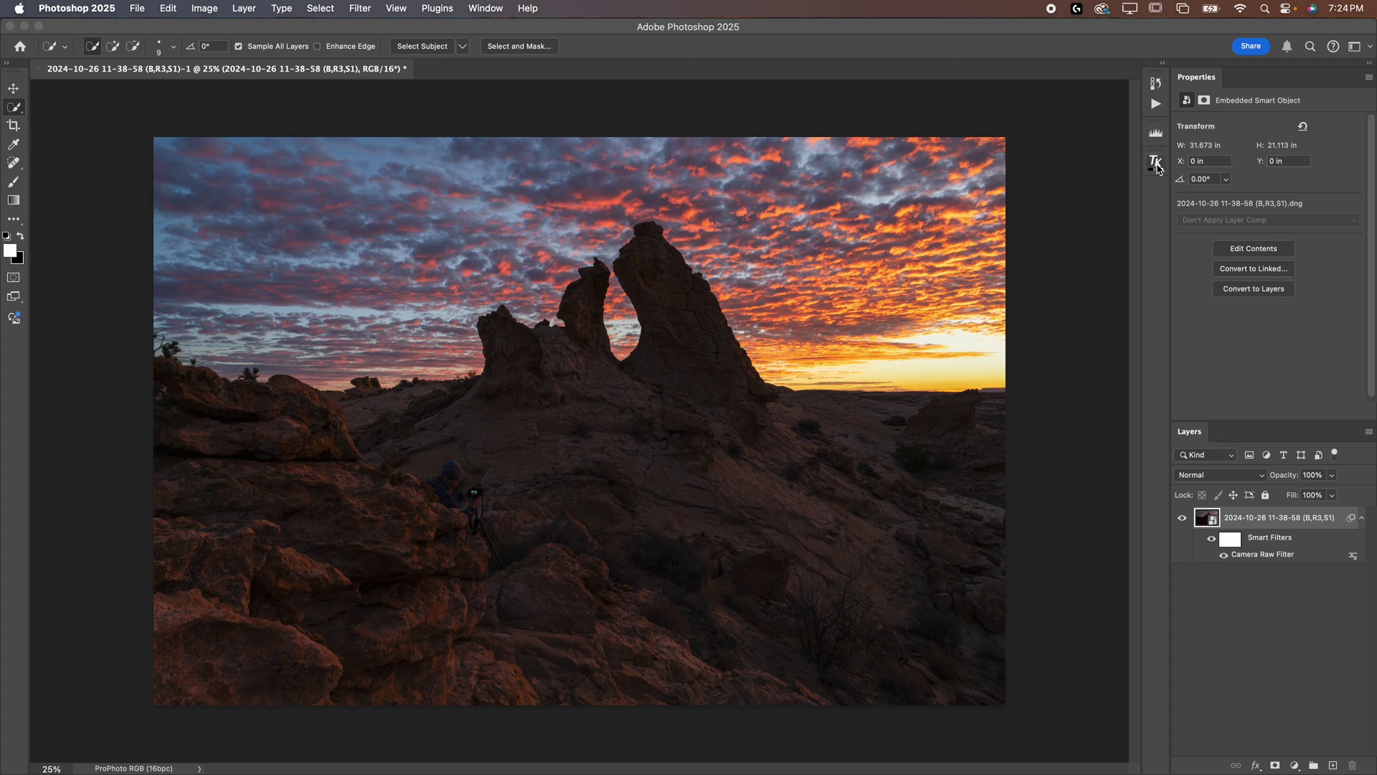
# Generate luminosity masks in TK Lum-Mask and compare Darks 2–4, choosing Darks 4
pyautogui.click(1156, 162)
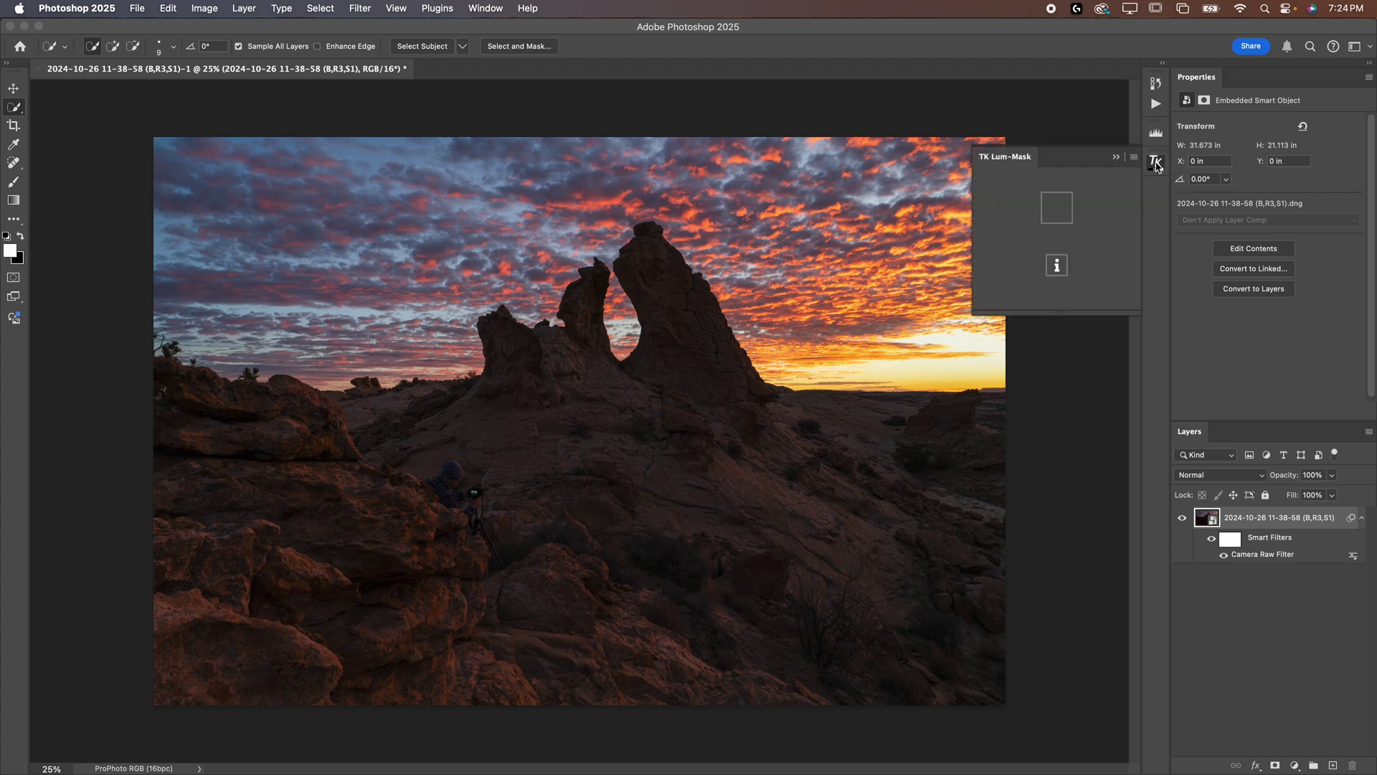
pyautogui.click(1057, 208)
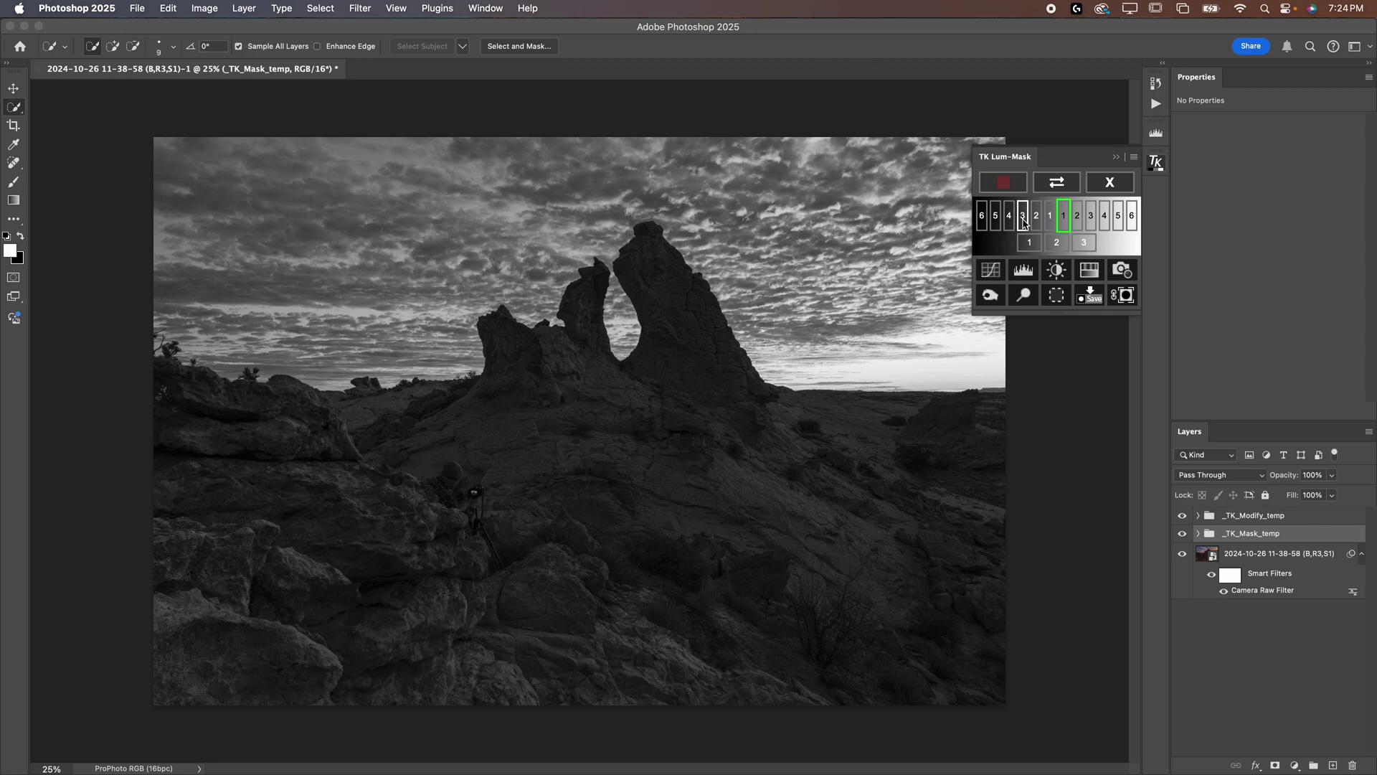
pyautogui.click(1023, 217)
pyautogui.click(1037, 218)
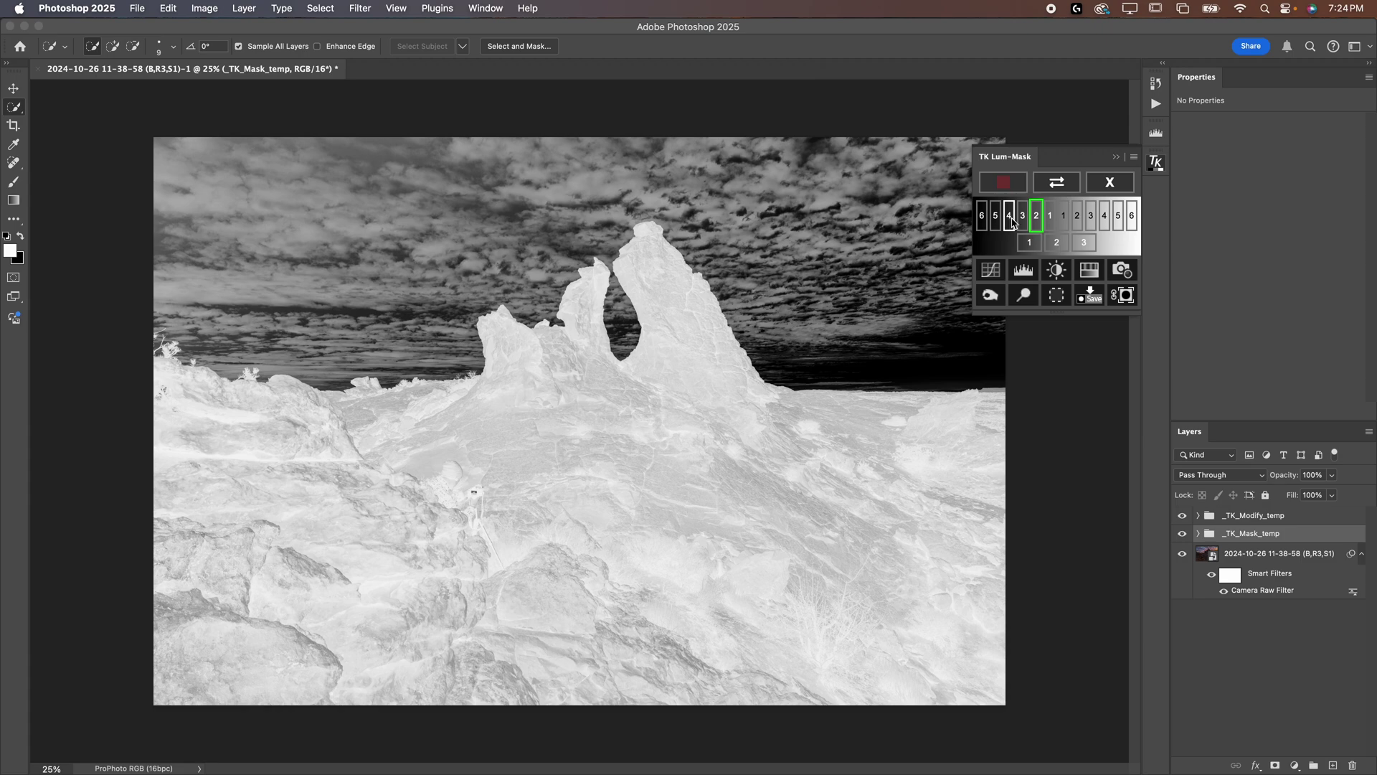
pyautogui.click(1023, 219)
pyautogui.click(1010, 221)
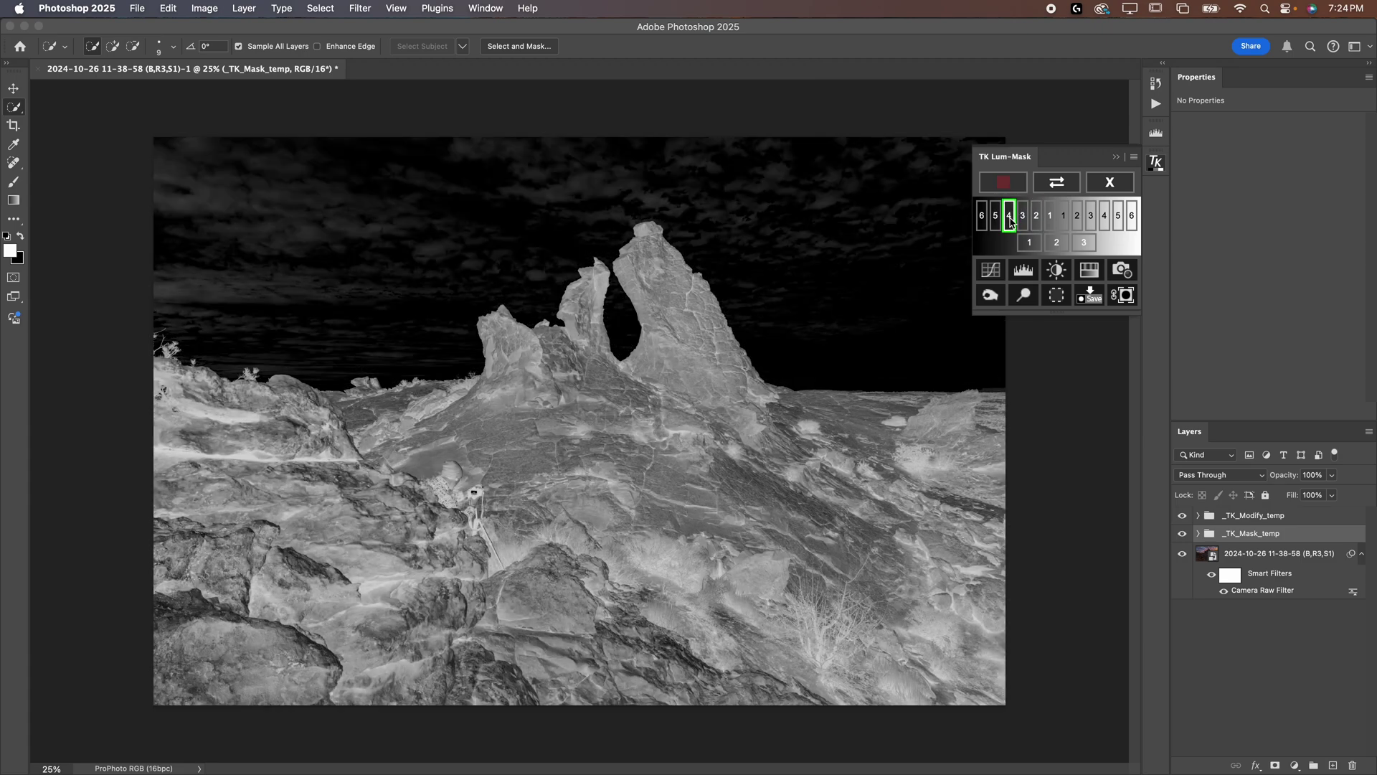
# Add a Darks 4-masked Curves layer lifting midtones to Input 114 / Output 144
pyautogui.click(991, 271)
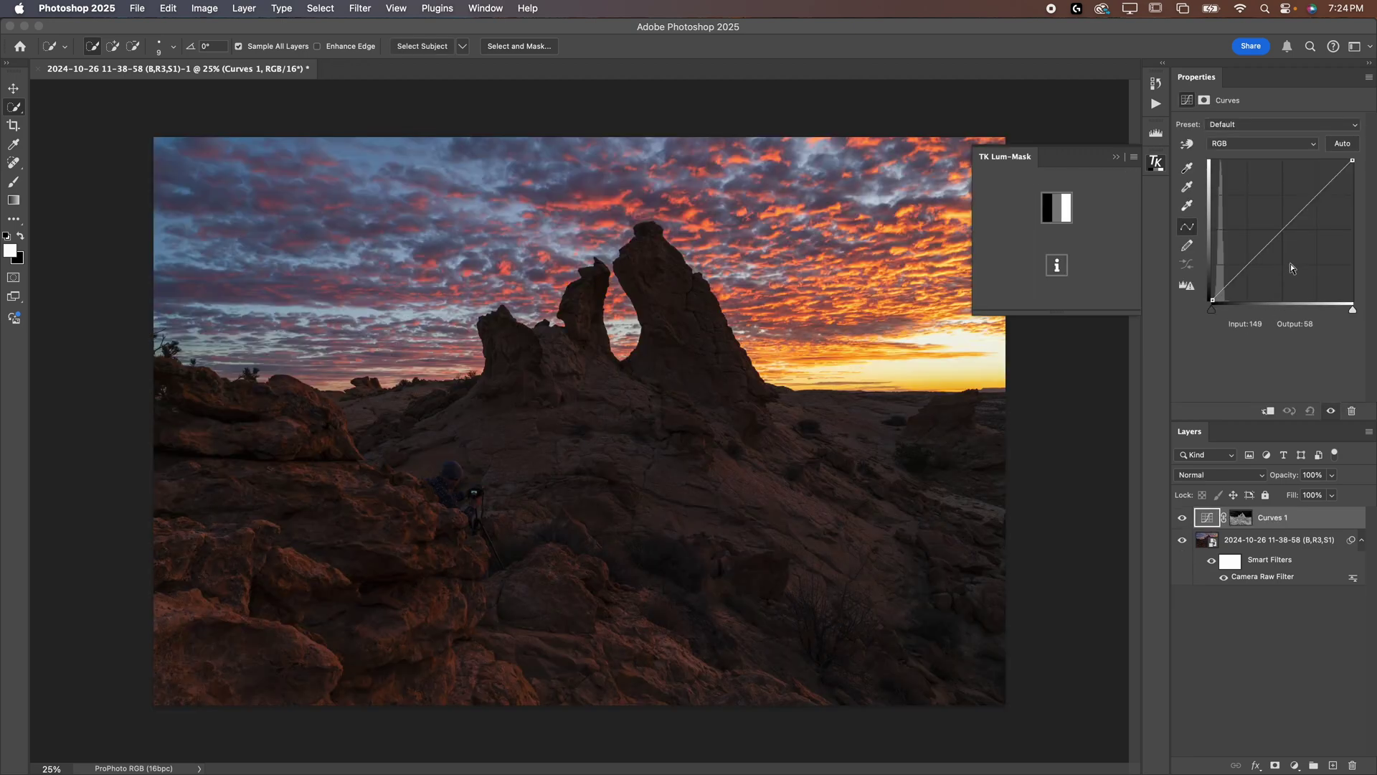
pyautogui.moveTo(1274, 239); pyautogui.dragTo(1277, 221)
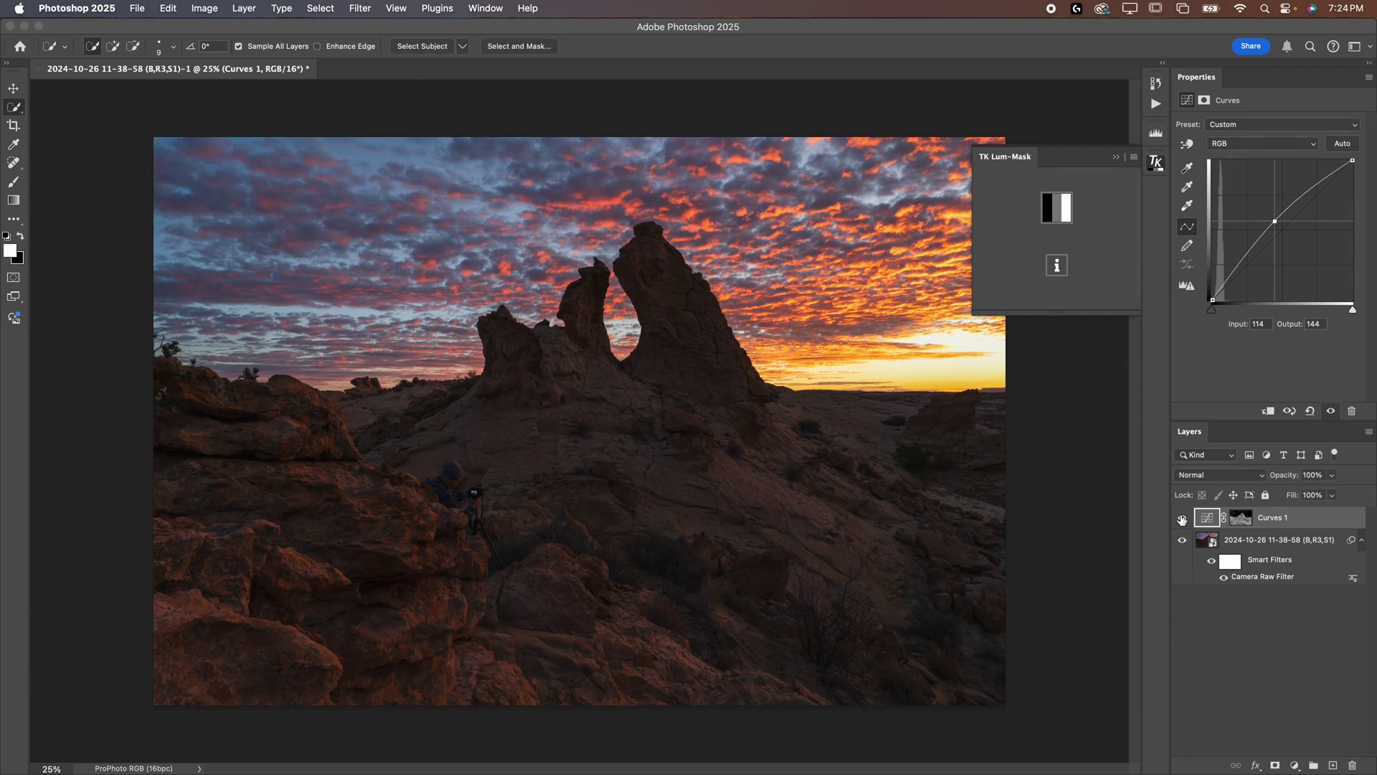
pyautogui.click(1055, 208)
# Add a Lights 3-masked Curves 2 layer darkening brights from 162 to 113, then compare it
pyautogui.click(1092, 218)
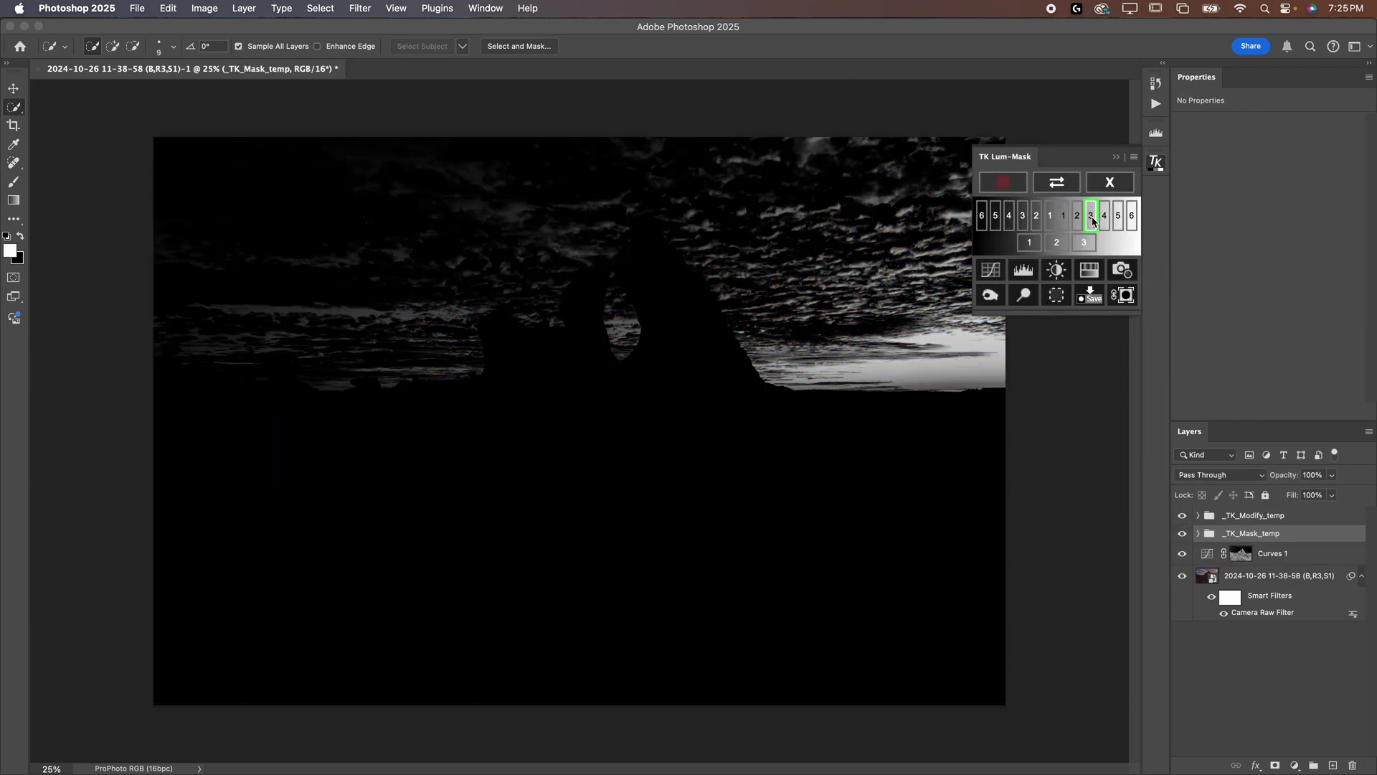
pyautogui.click(1091, 218)
pyautogui.click(1091, 218)
pyautogui.click(991, 270)
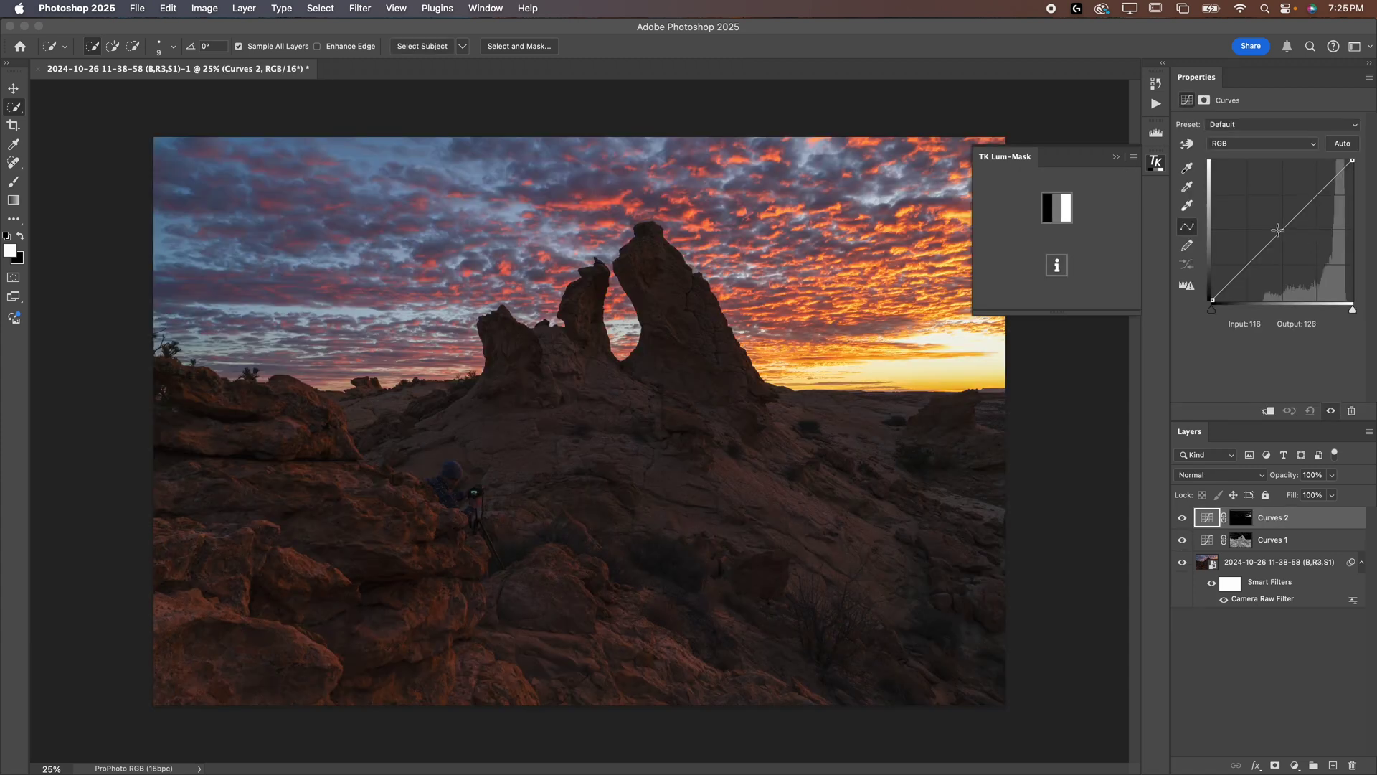
pyautogui.moveTo(1278, 229)
pyautogui.mouseDown()
pyautogui.moveTo(1256, 205)
pyautogui.moveTo(1320, 254)
pyautogui.moveTo(1301, 237)
pyautogui.mouseUp()
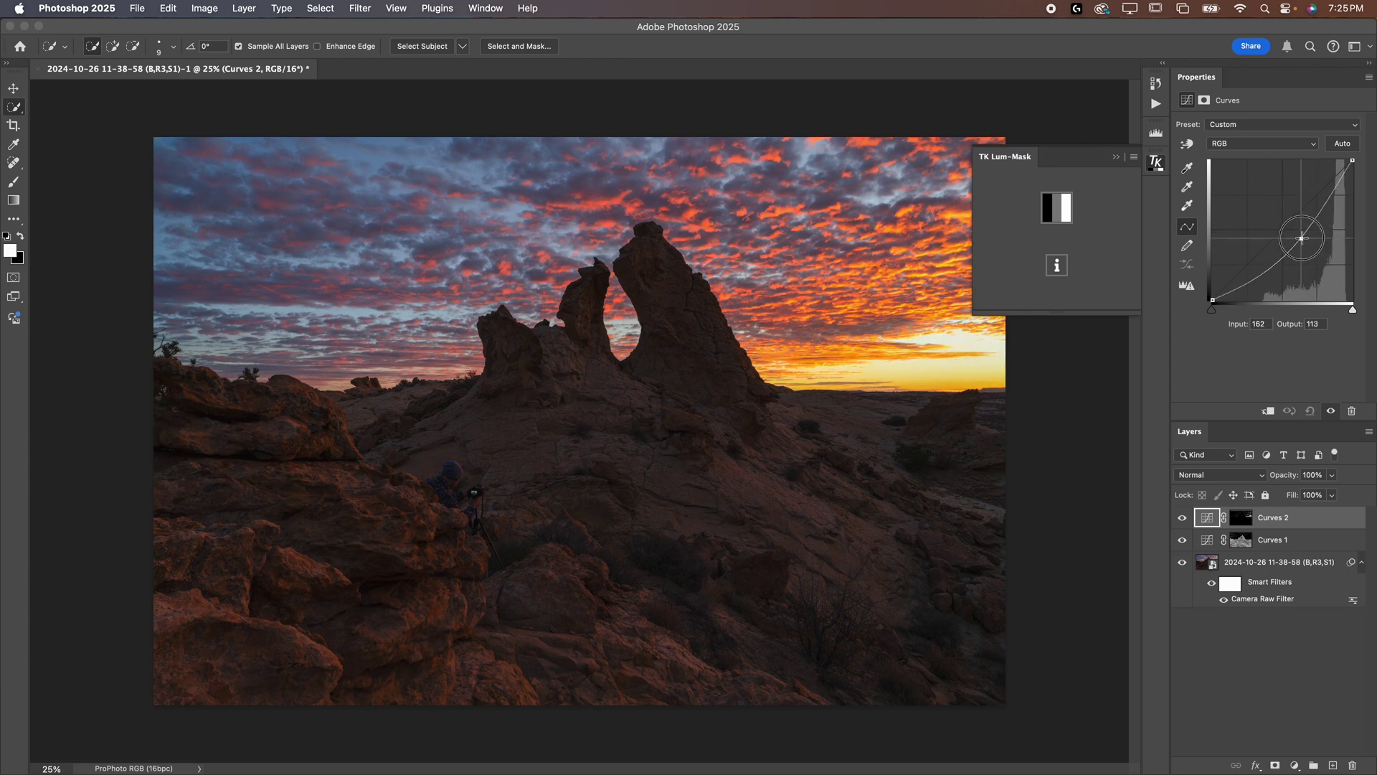
pyautogui.click(1183, 517)
pyautogui.click(1182, 517)
# Add a Lights 4-masked Curves 3 layer raising tones from 71 to 148
pyautogui.click(1062, 212)
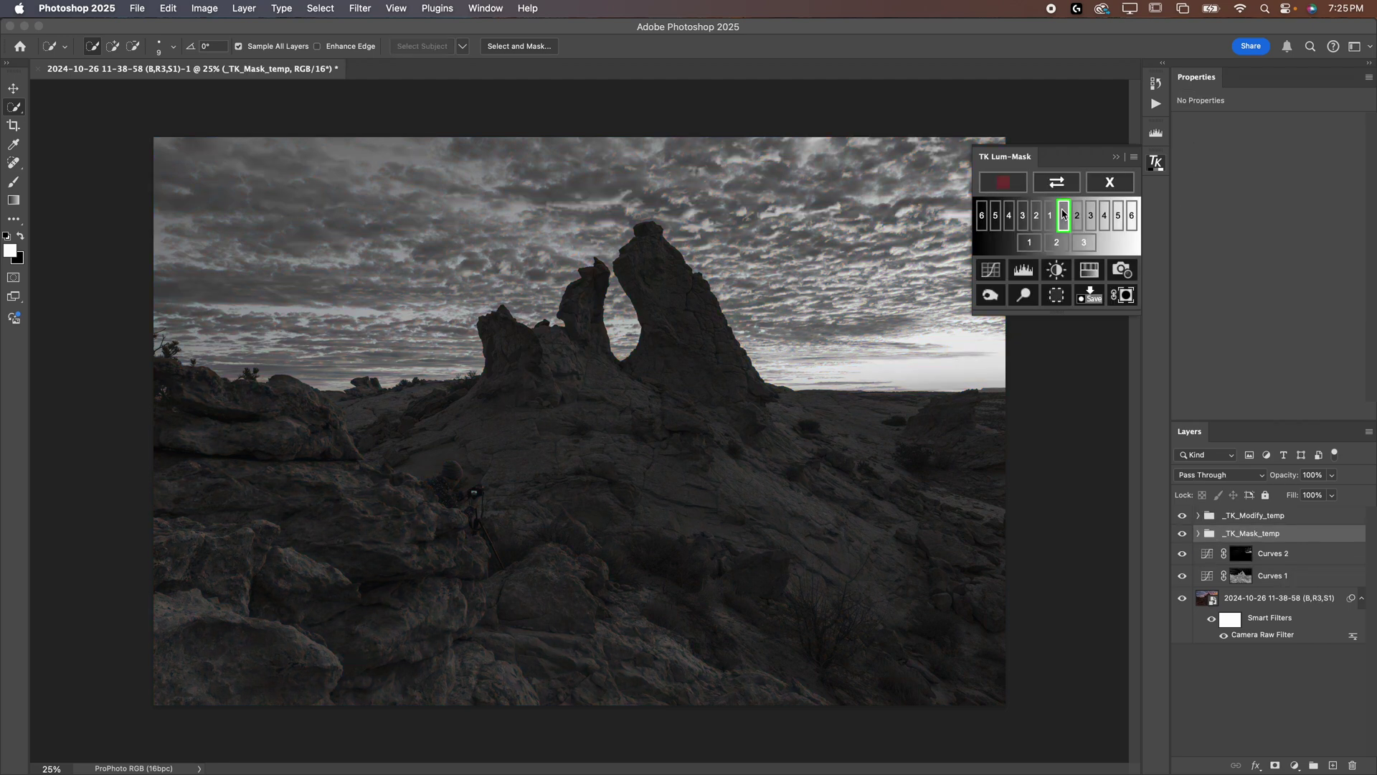
pyautogui.click(1116, 223)
pyautogui.click(1105, 224)
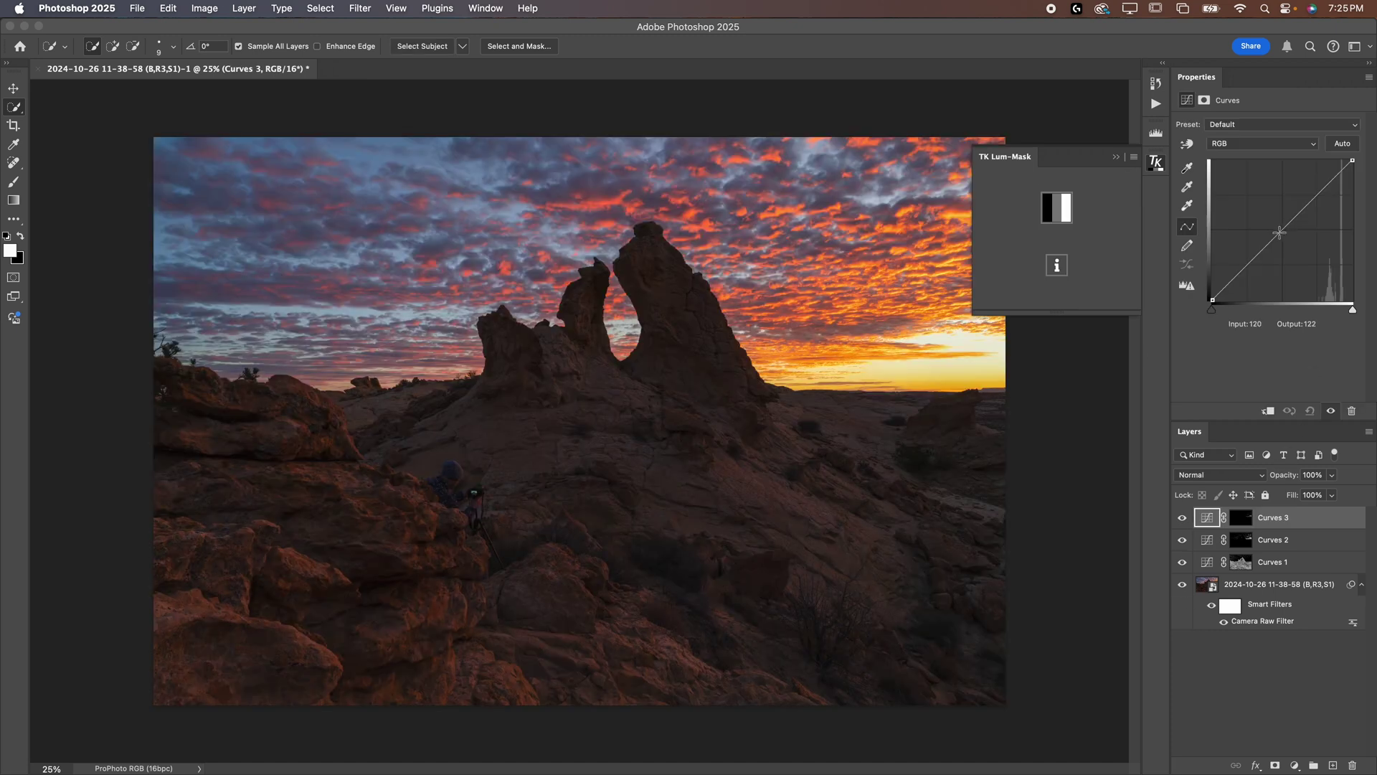
pyautogui.moveTo(1279, 233); pyautogui.dragTo(1251, 219)
# Toggle Curves 3 and Curves 2 visibility to compare their effect on the sunset photo
pyautogui.click(1183, 518)
pyautogui.click(1182, 518)
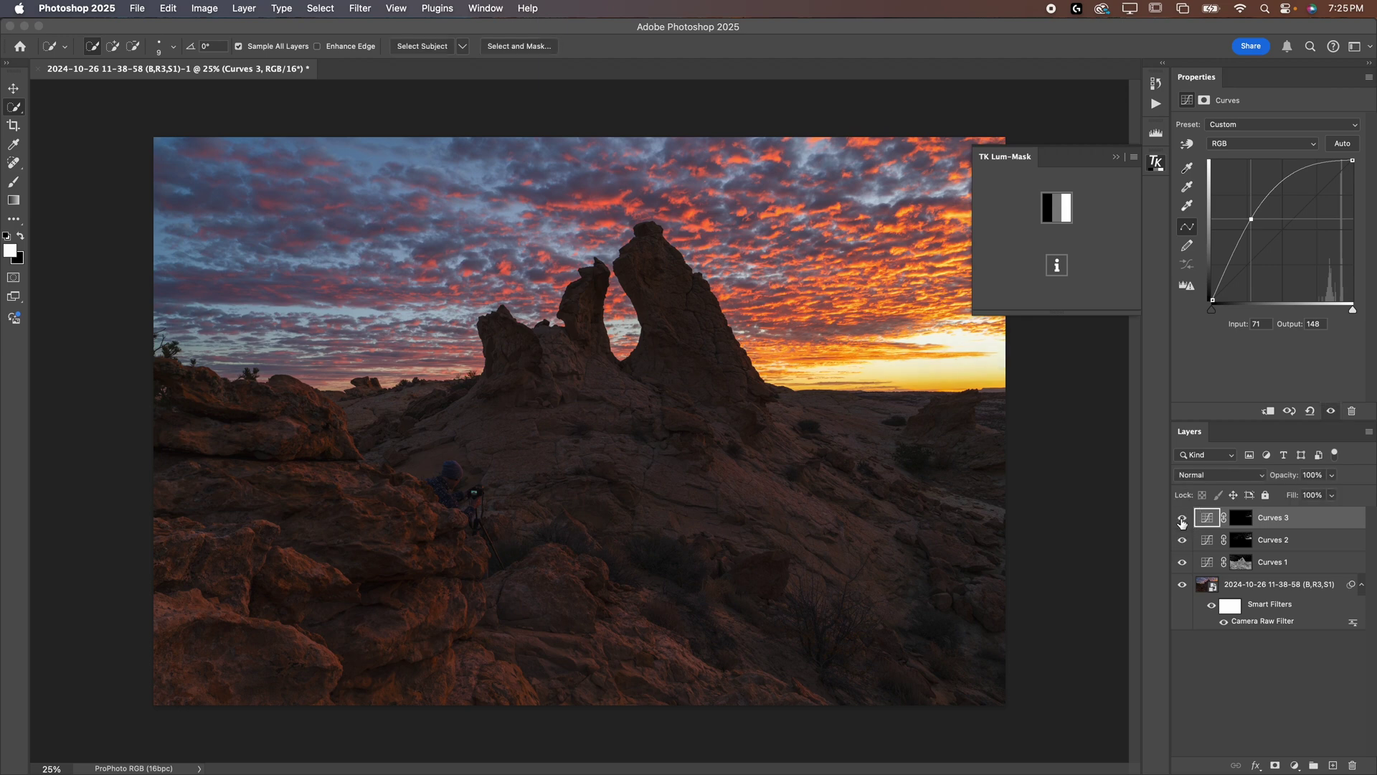
pyautogui.click(1182, 518)
pyautogui.click(1183, 540)
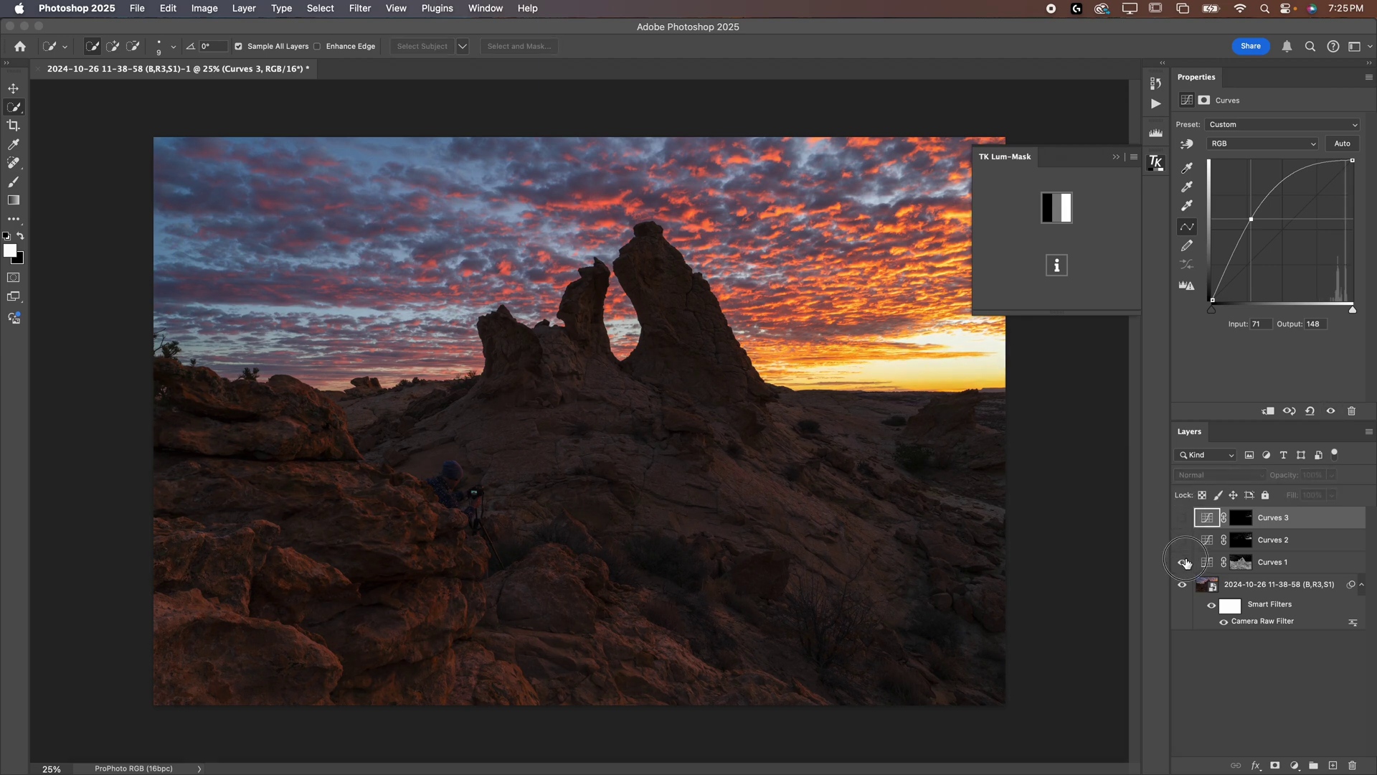
pyautogui.moveTo(1182, 540); pyautogui.dragTo(1183, 502)
pyautogui.click(1116, 157)
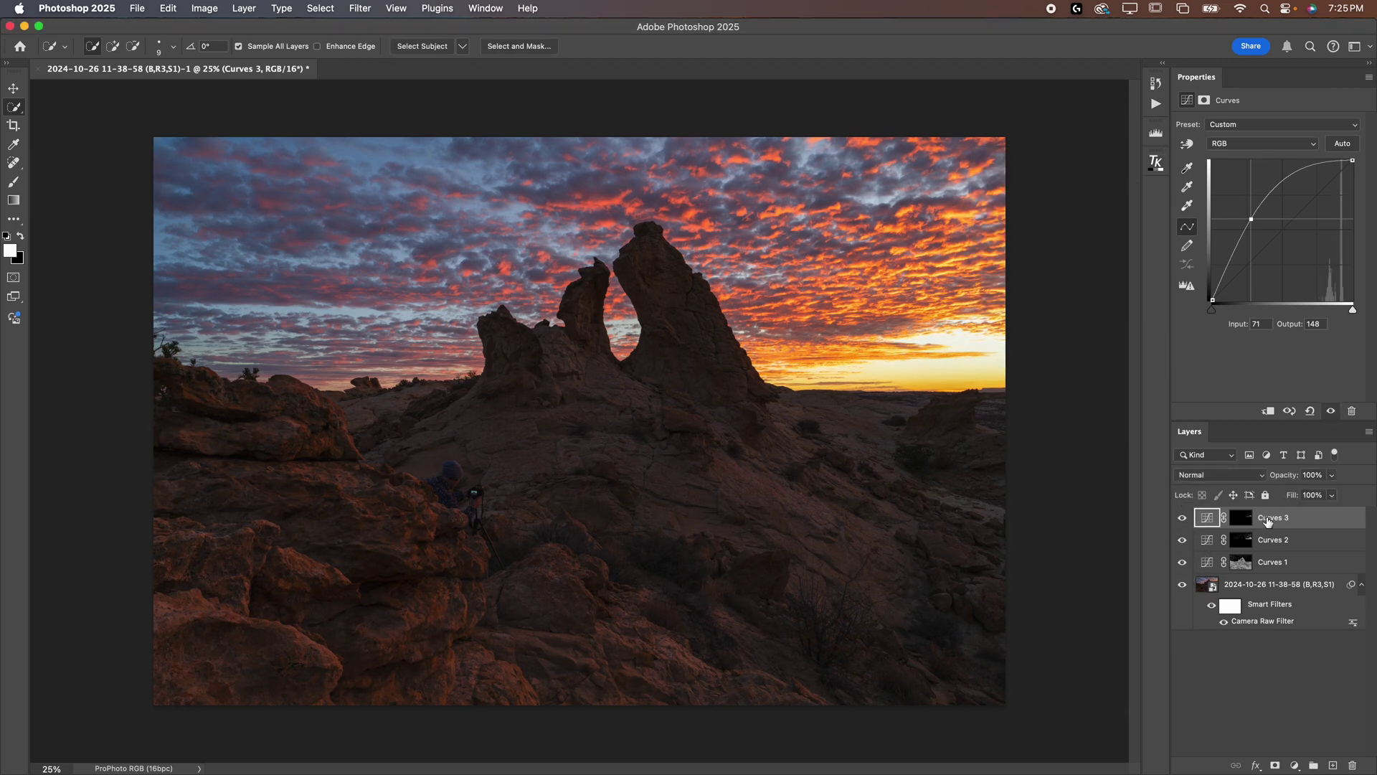
pyautogui.click(1182, 518)
pyautogui.click(1182, 518)
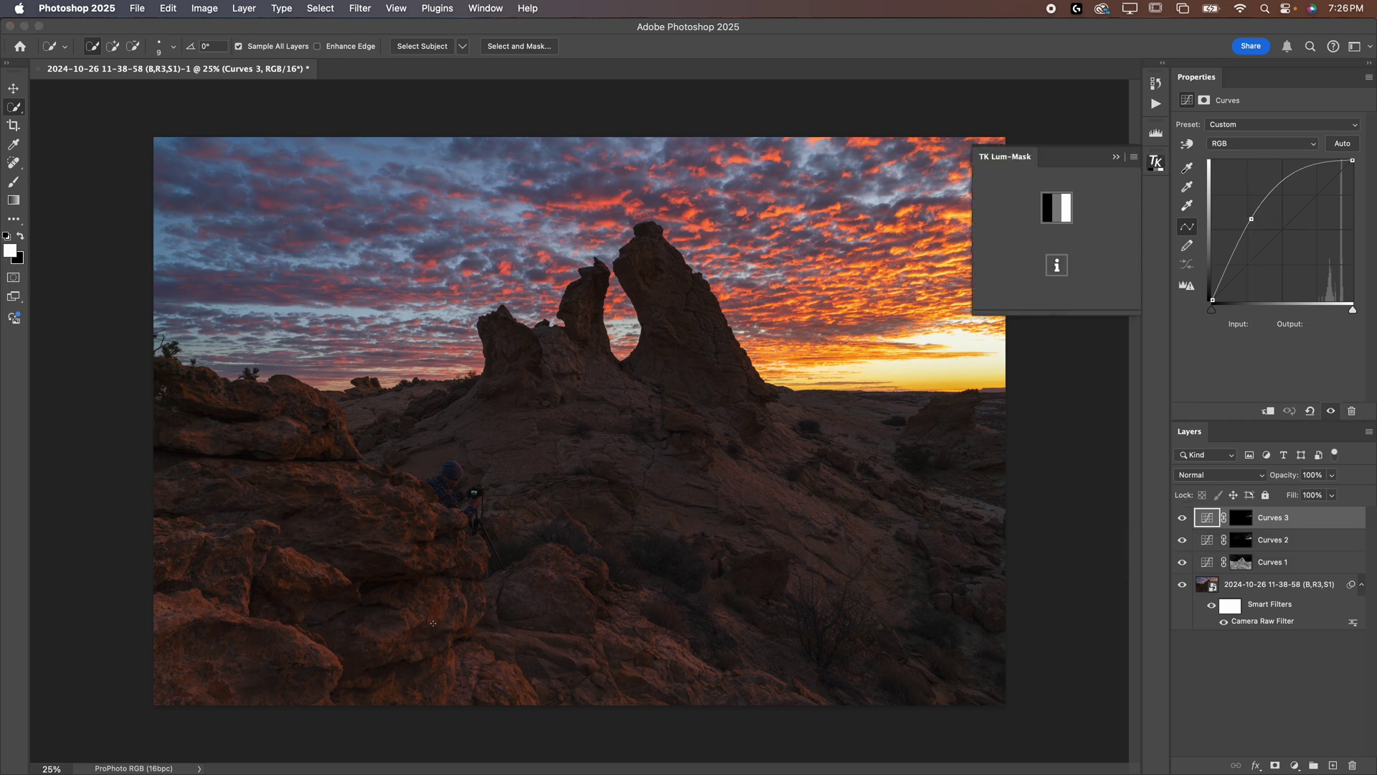
# Preview the Lights 3, 2 and 1 masks in TK Lum-Mask, settling on Lights 2
pyautogui.click(1057, 207)
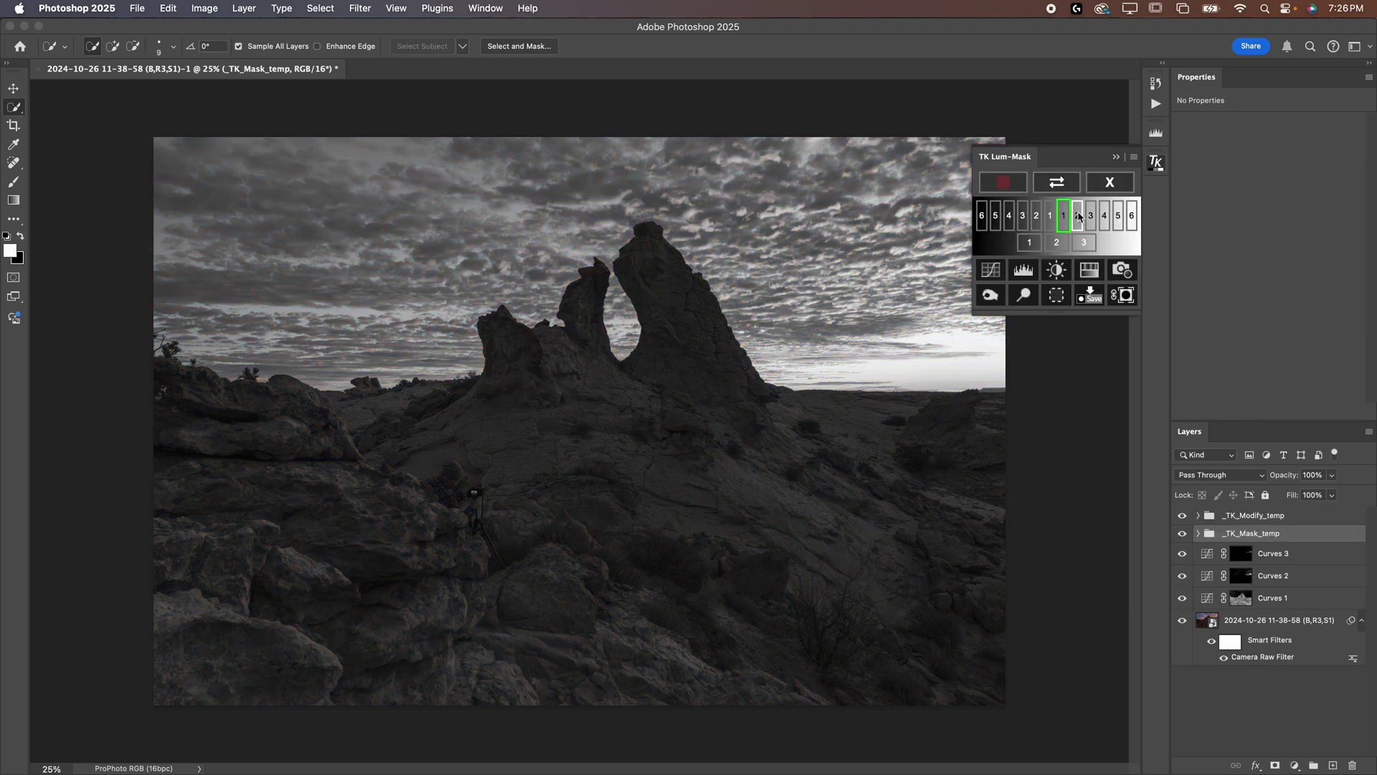
pyautogui.click(1090, 215)
pyautogui.click(1077, 222)
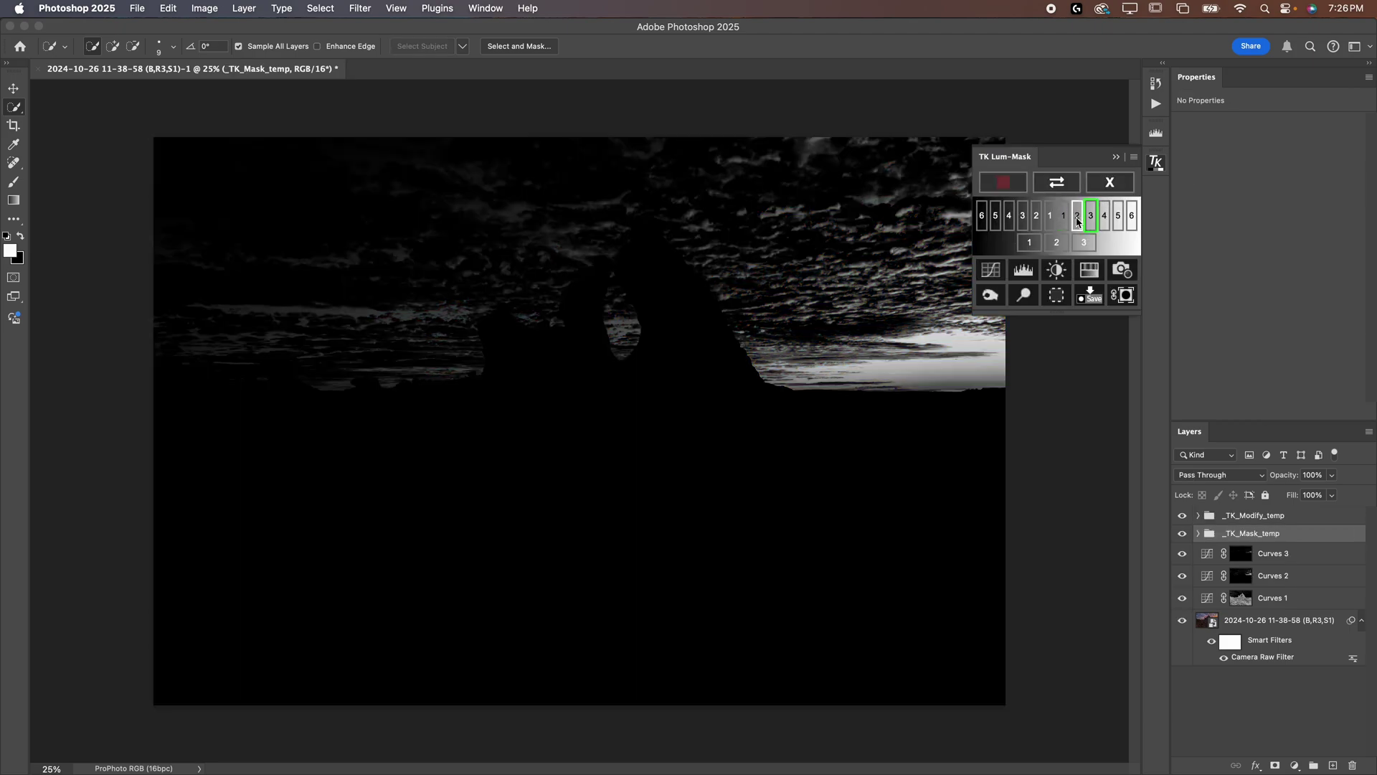
pyautogui.click(1065, 220)
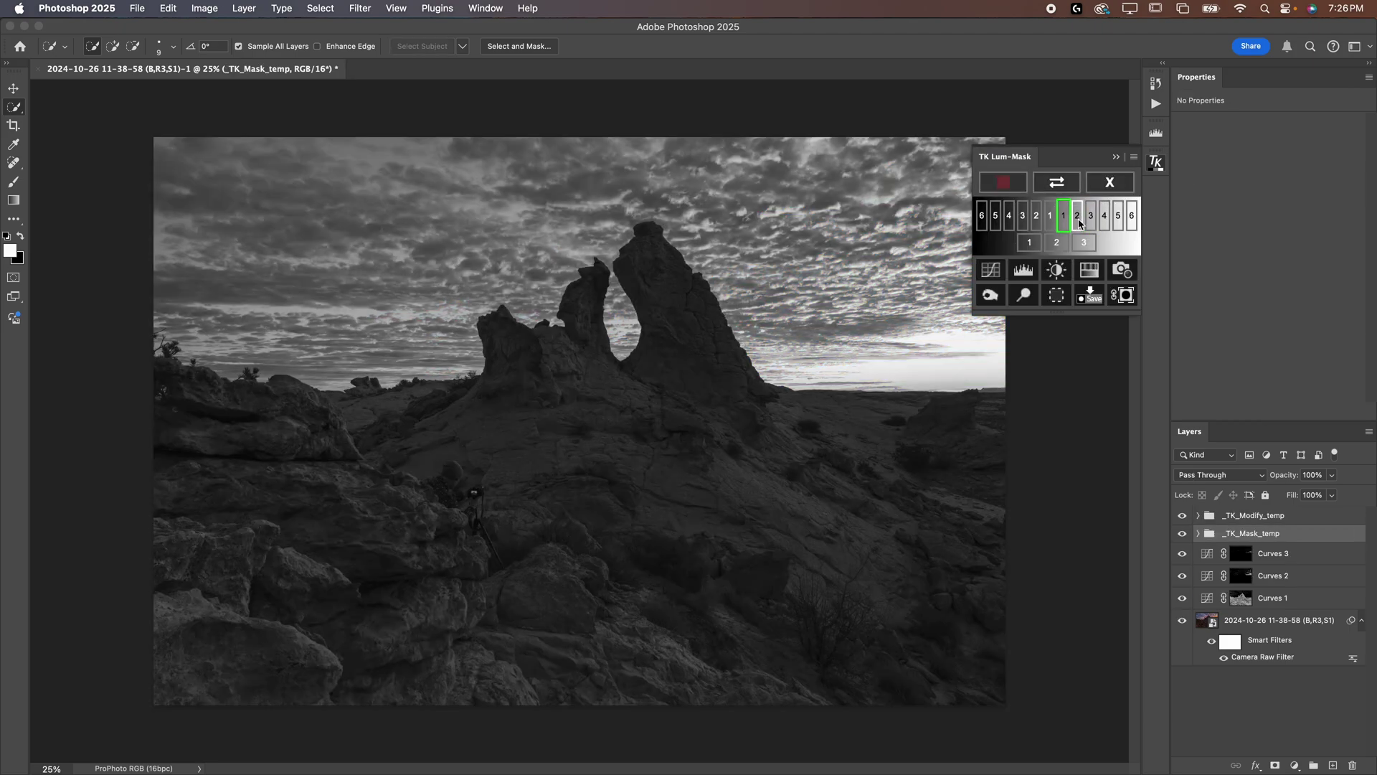
pyautogui.click(1078, 220)
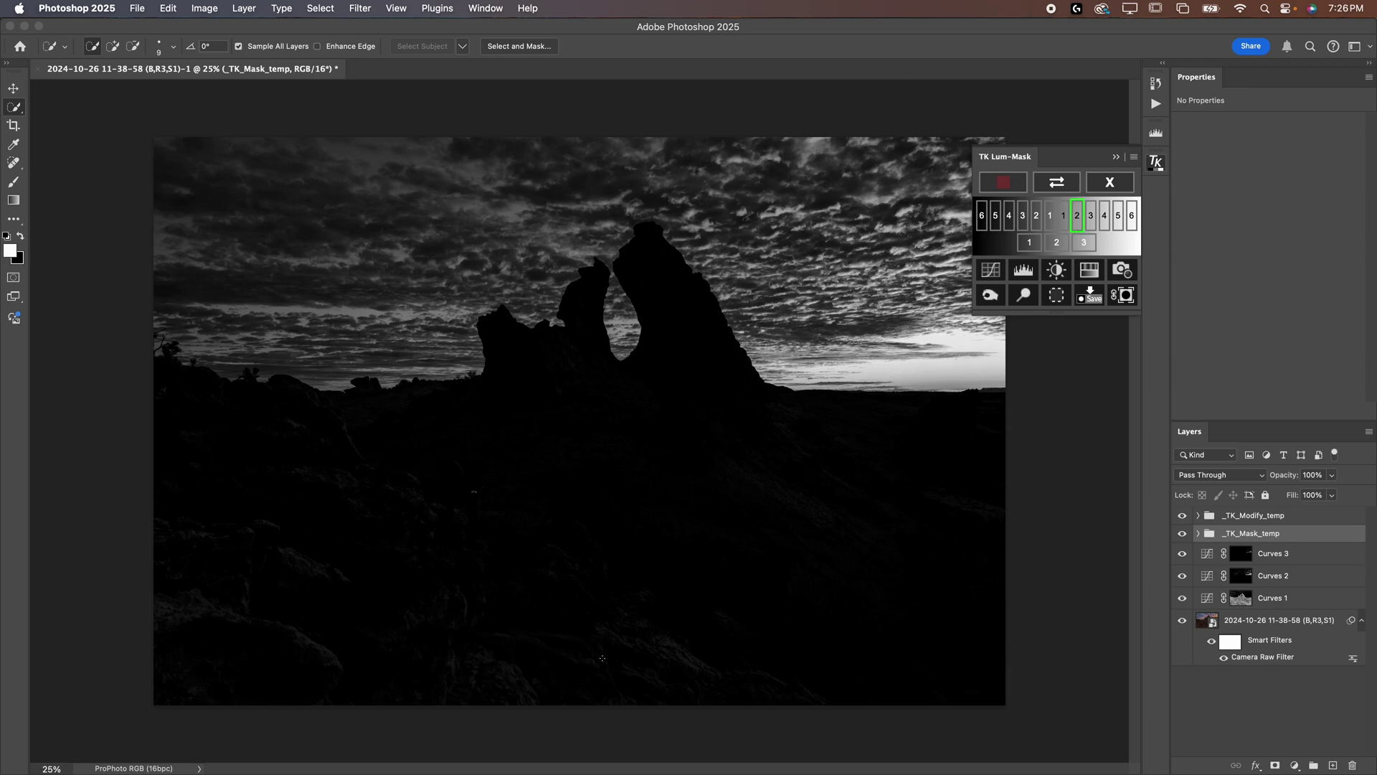
# Add a Lights 2–masked Curves 4 layer lifting input 82 to output 169, comparing it on and off
pyautogui.click(993, 272)
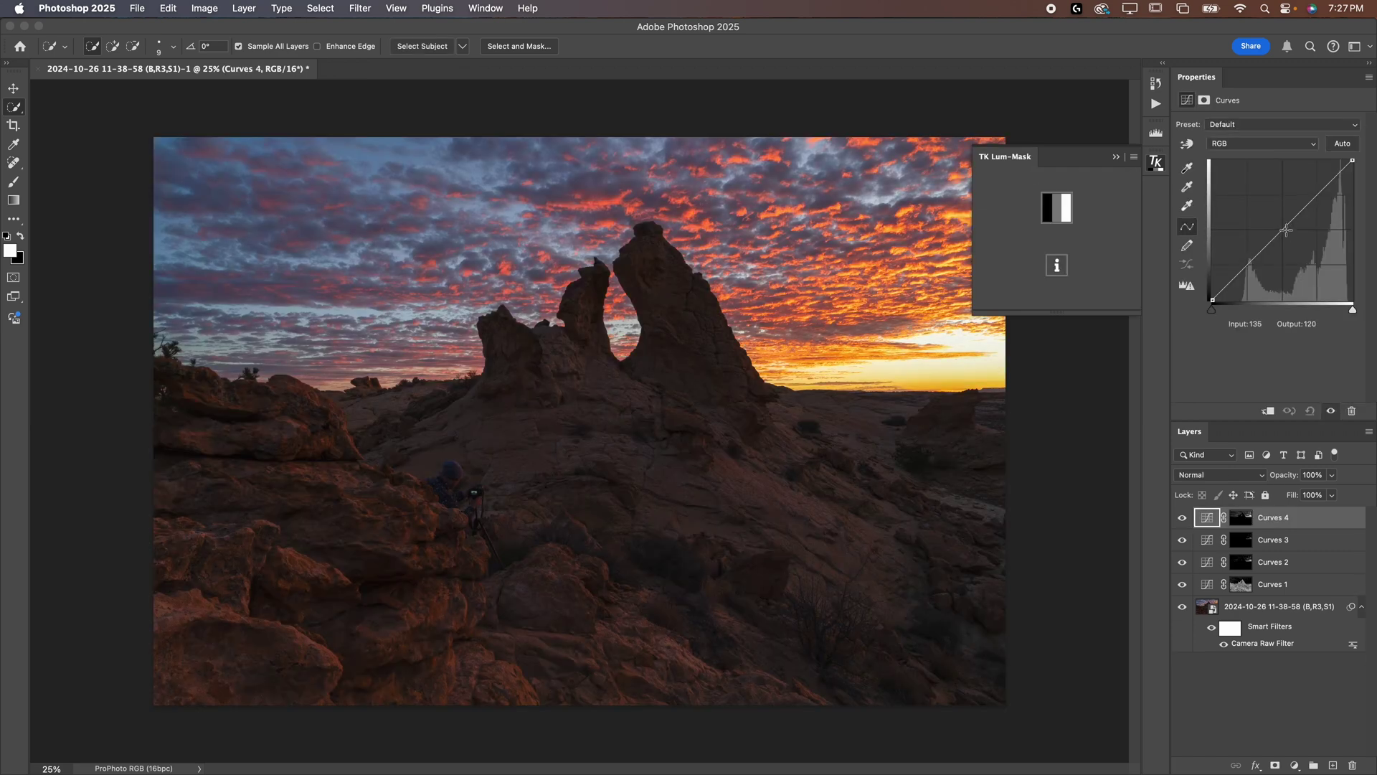
pyautogui.moveTo(1285, 228); pyautogui.dragTo(1258, 207)
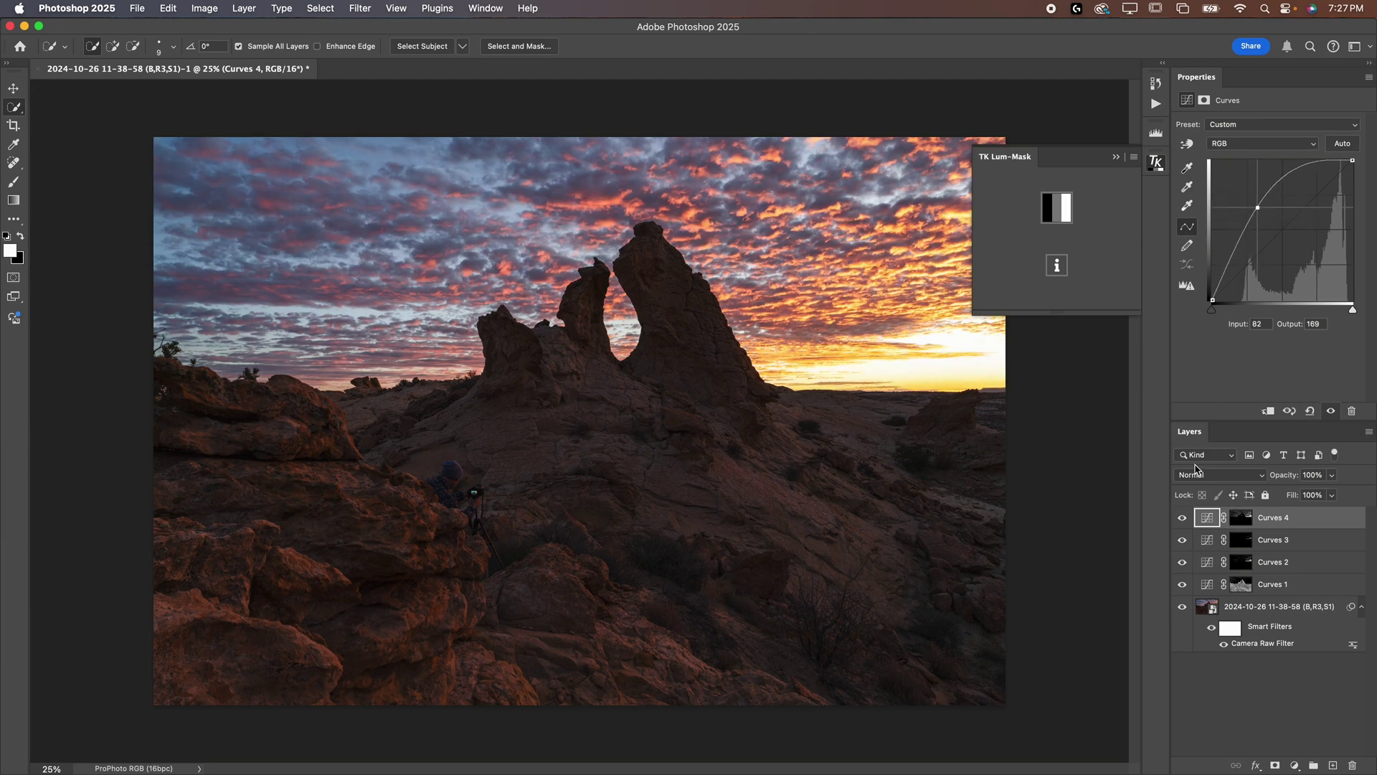
pyautogui.click(1182, 517)
pyautogui.click(1182, 517)
pyautogui.click(1182, 517)
pyautogui.click(1182, 517)
# Put Curves 4 into a new Group 1 and give the group a white layer mask
pyautogui.click(1312, 767)
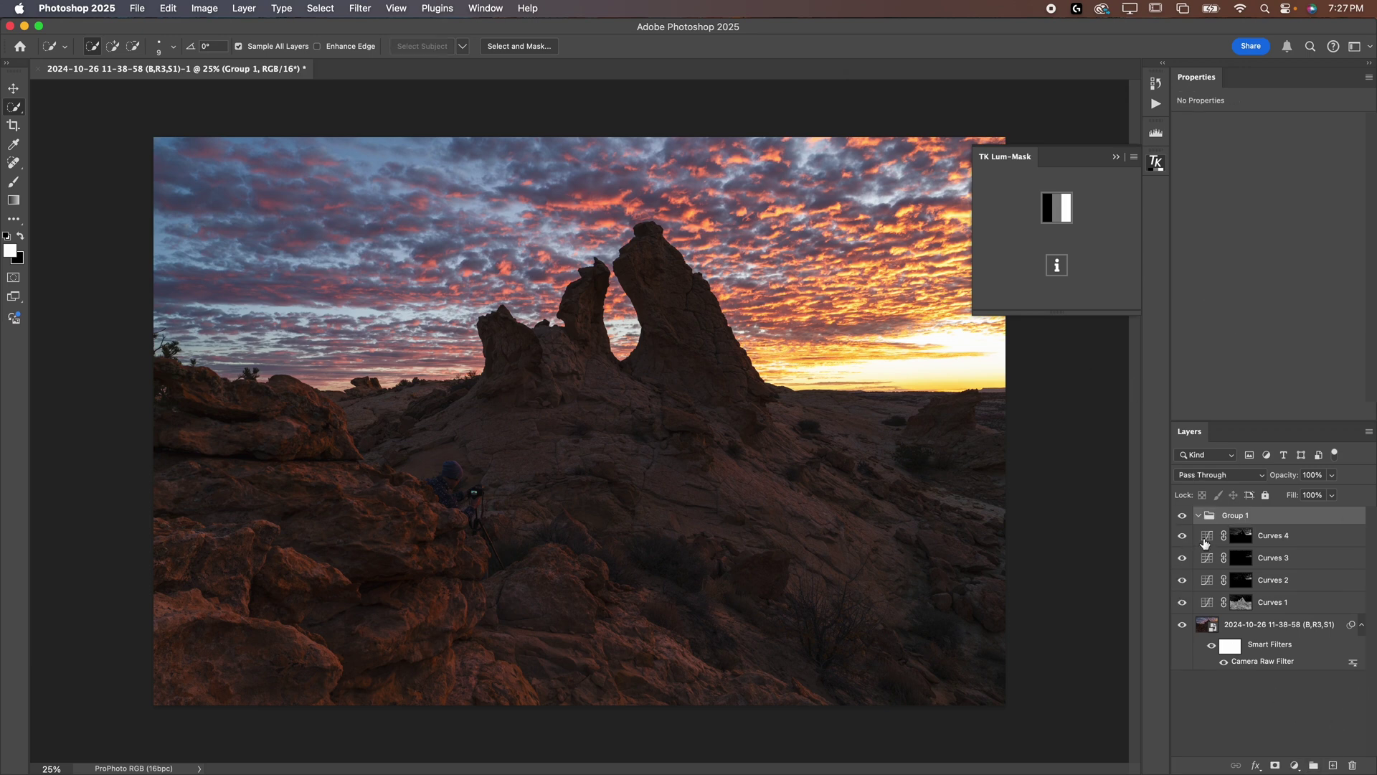
pyautogui.moveTo(1206, 543); pyautogui.dragTo(1231, 518)
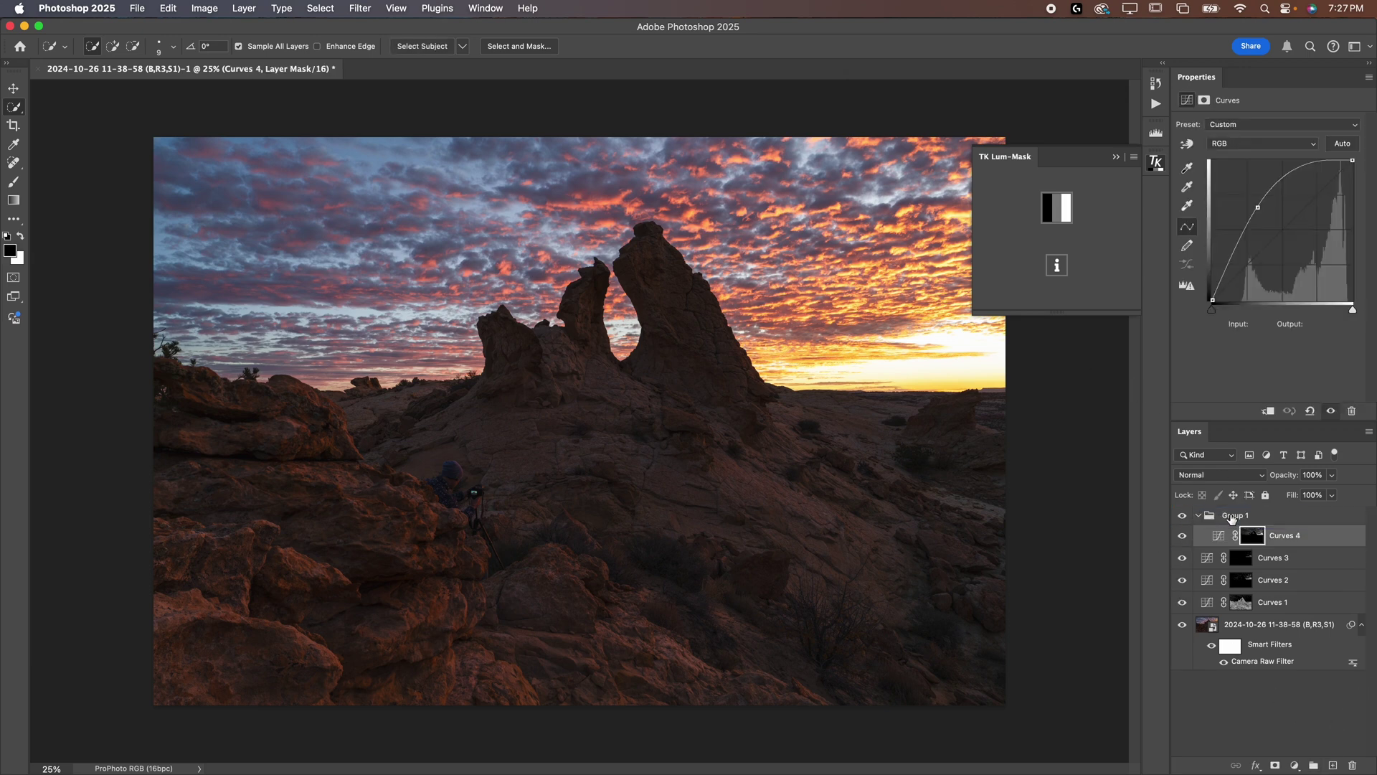
pyautogui.click(1232, 517)
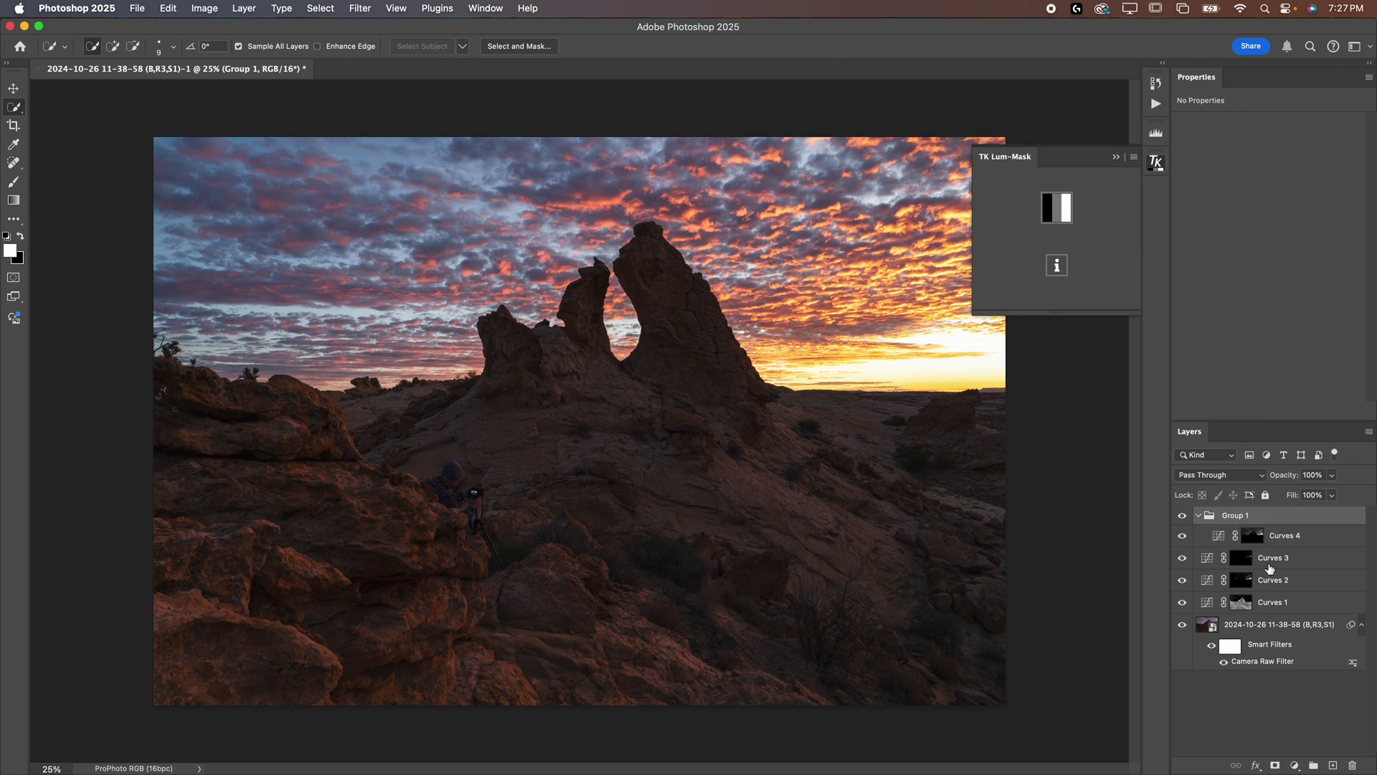
pyautogui.click(1275, 766)
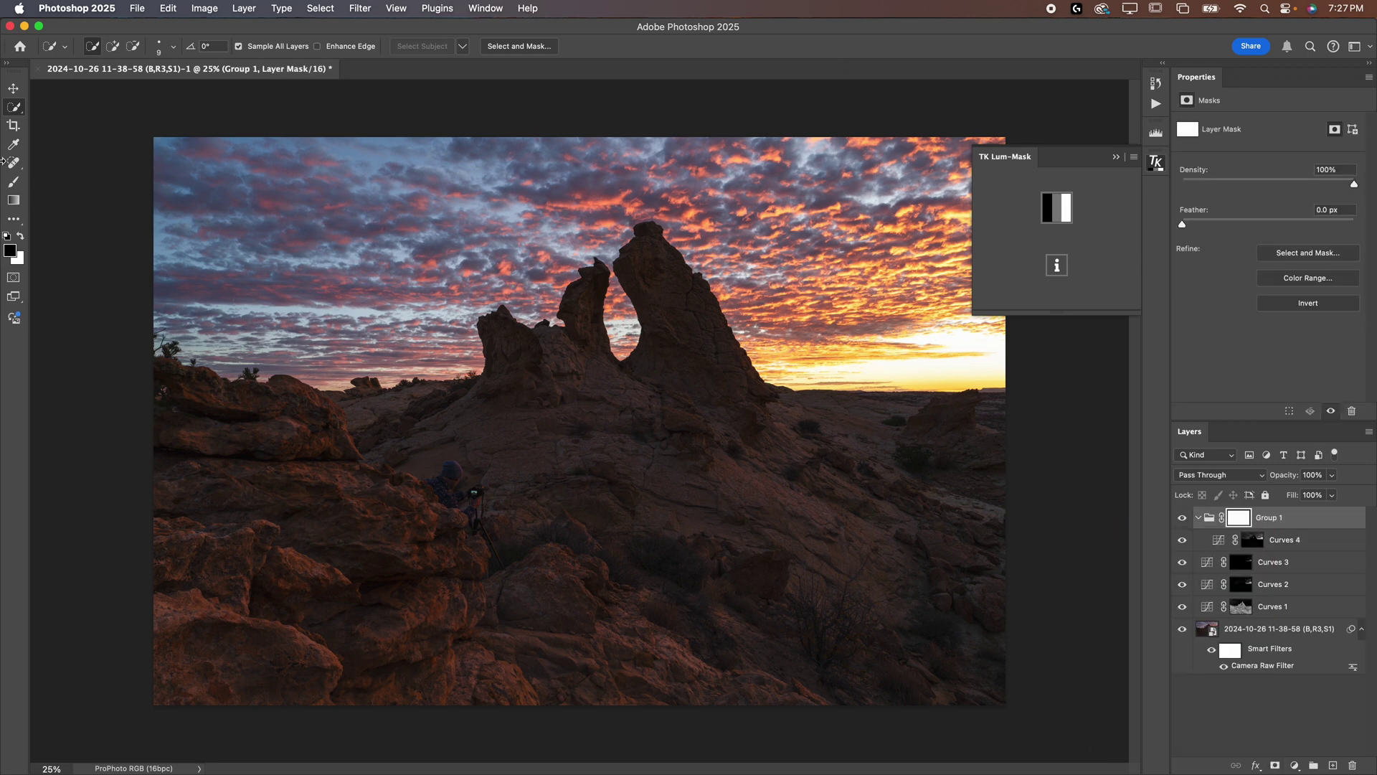
# Paint black across the sky on Group 1's mask with a 0% hardness, 2400 px brush
pyautogui.click(14, 186)
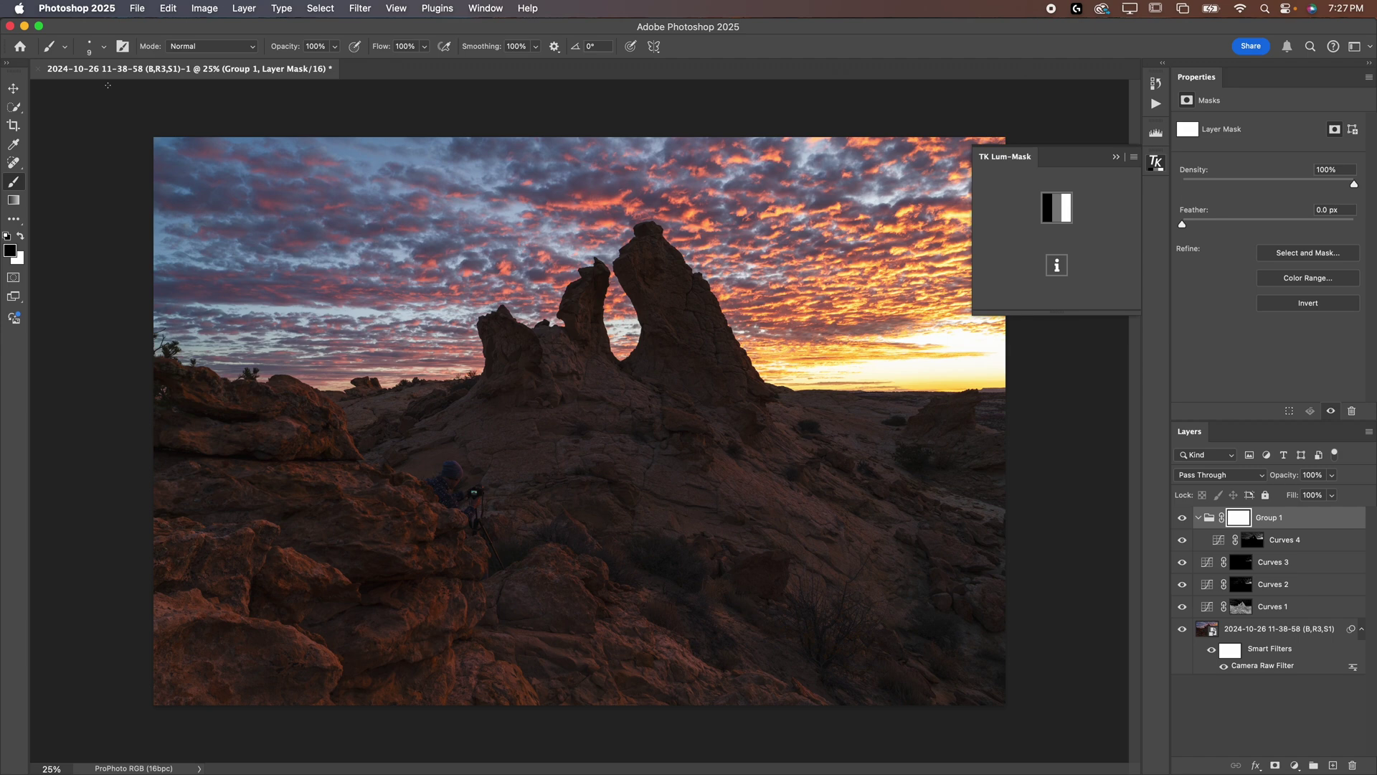
pyautogui.click(101, 46)
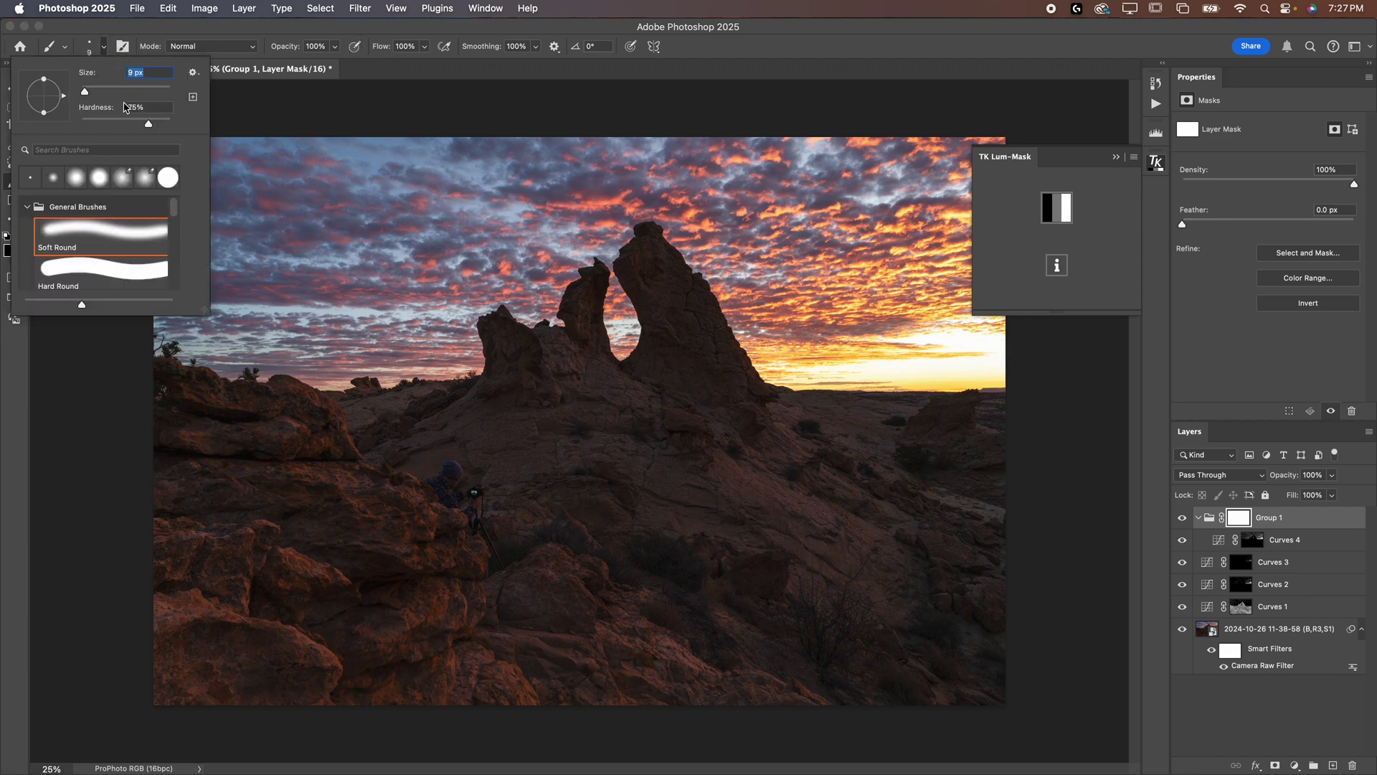
pyautogui.moveTo(149, 123)
pyautogui.mouseDown()
pyautogui.moveTo(81, 124)
pyautogui.moveTo(169, 91)
pyautogui.mouseUp()
pyautogui.click(104, 48)
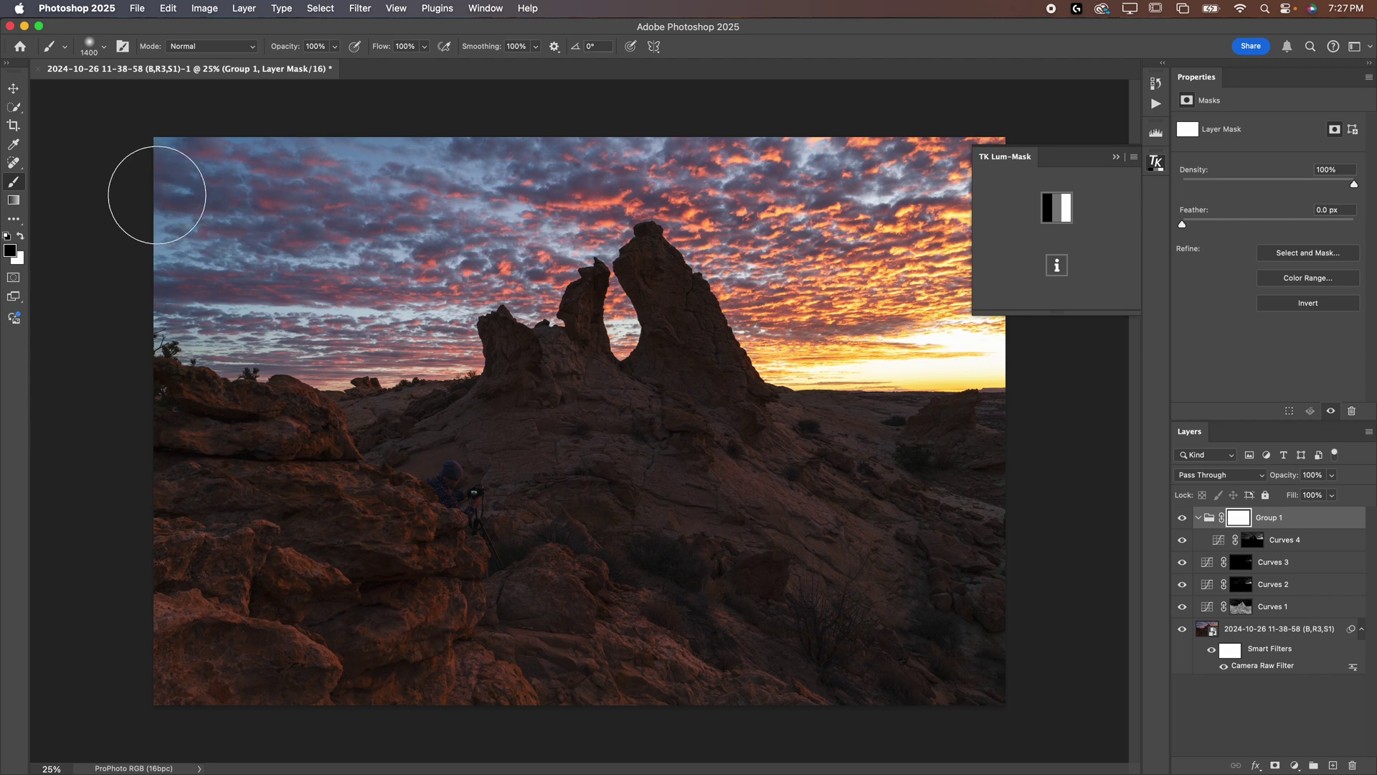
pyautogui.press(']')
pyautogui.press(']')
pyautogui.press(']')
pyautogui.press(']')
pyautogui.press(']')
pyautogui.press(']')
pyautogui.press(']')
pyautogui.press(']')
pyautogui.press(']')
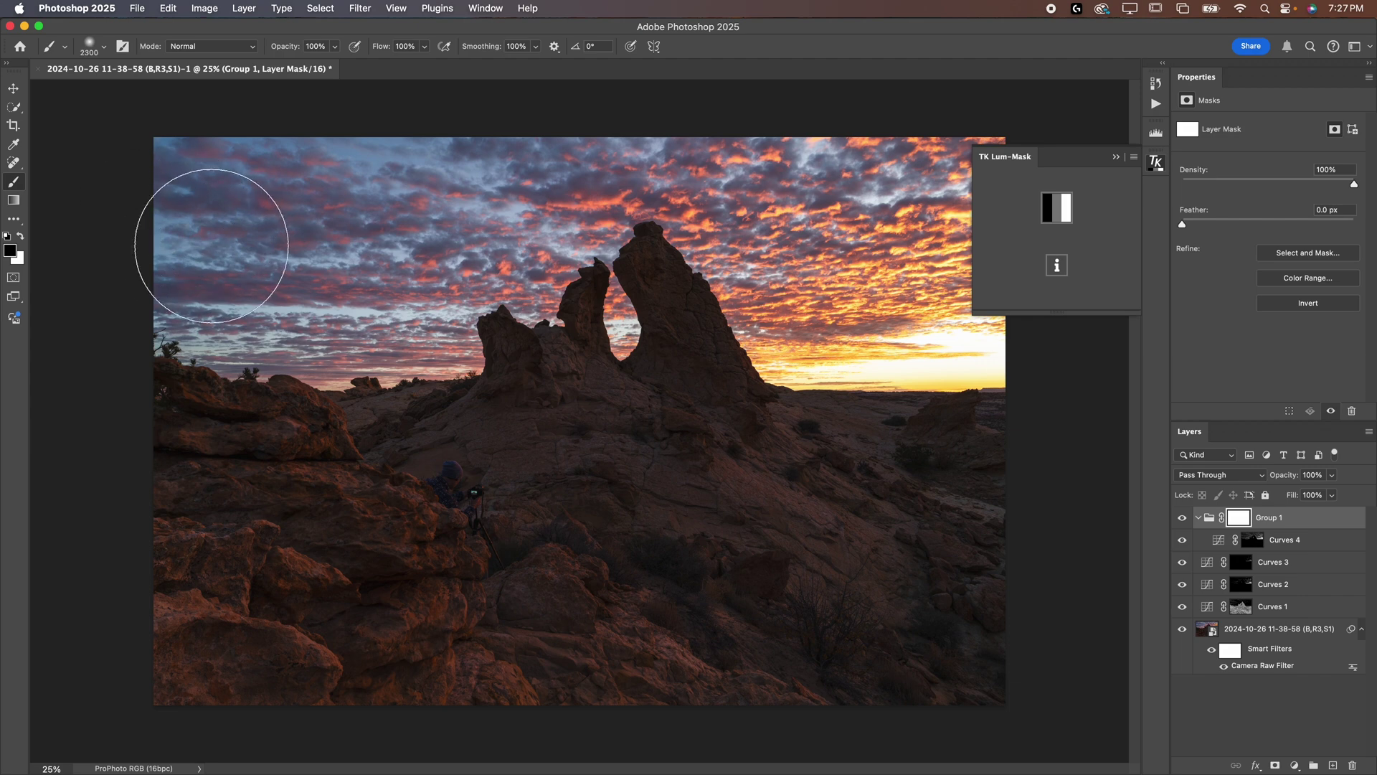
pyautogui.press(']')
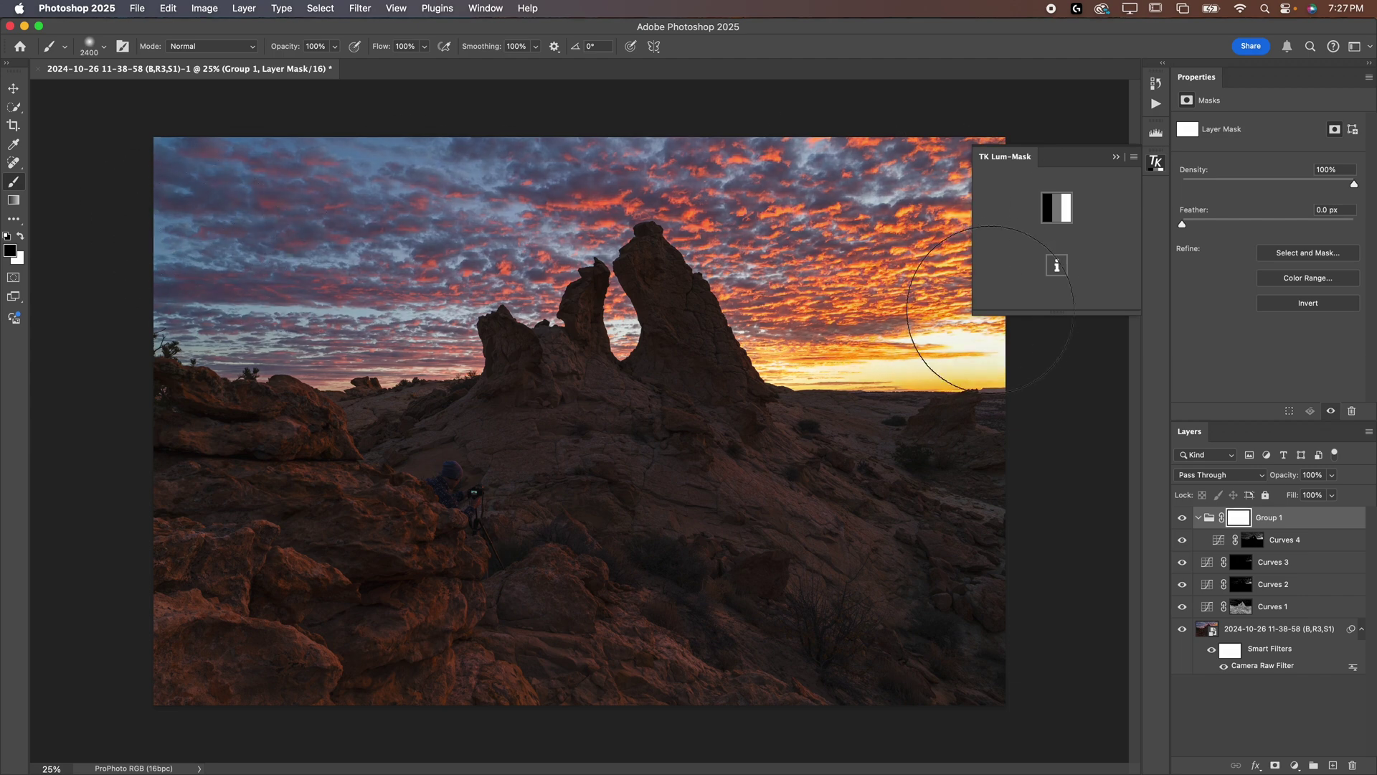
pyautogui.moveTo(990, 310); pyautogui.dragTo(301, 310)
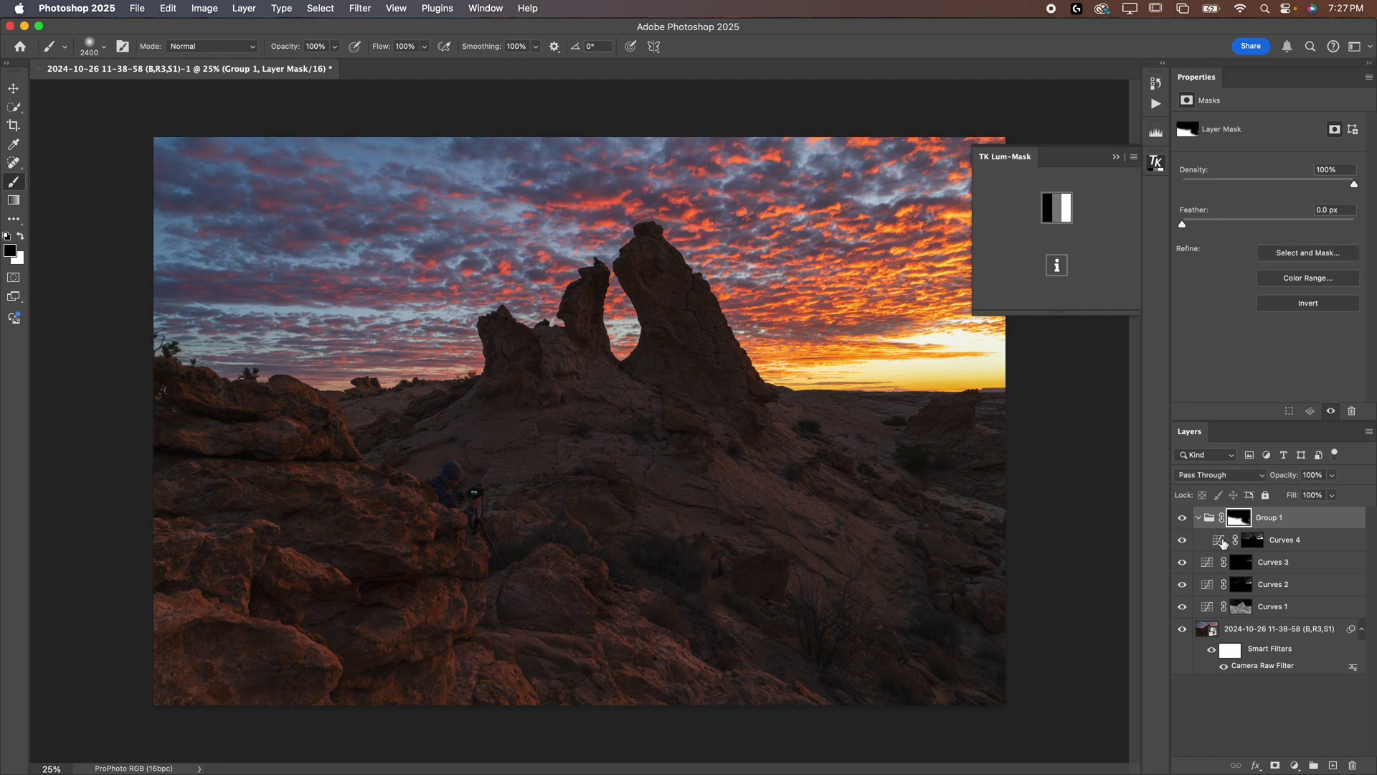
# Duplicate Curves 4 inside Group 1 into Curves 4 copy and Curves 4 copy 2
pyautogui.click(1223, 543)
pyautogui.click(1220, 543)
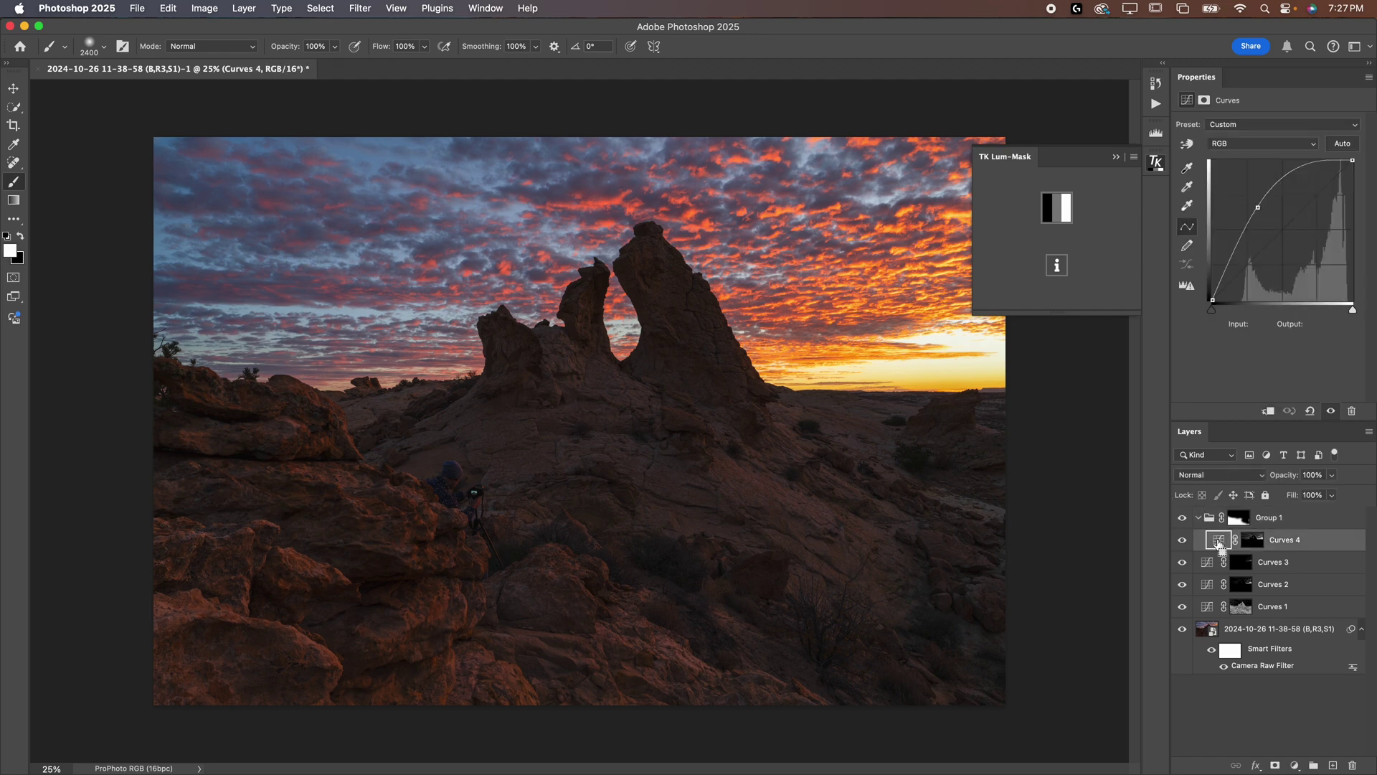
pyautogui.press('super+j')
pyautogui.press('super+j')
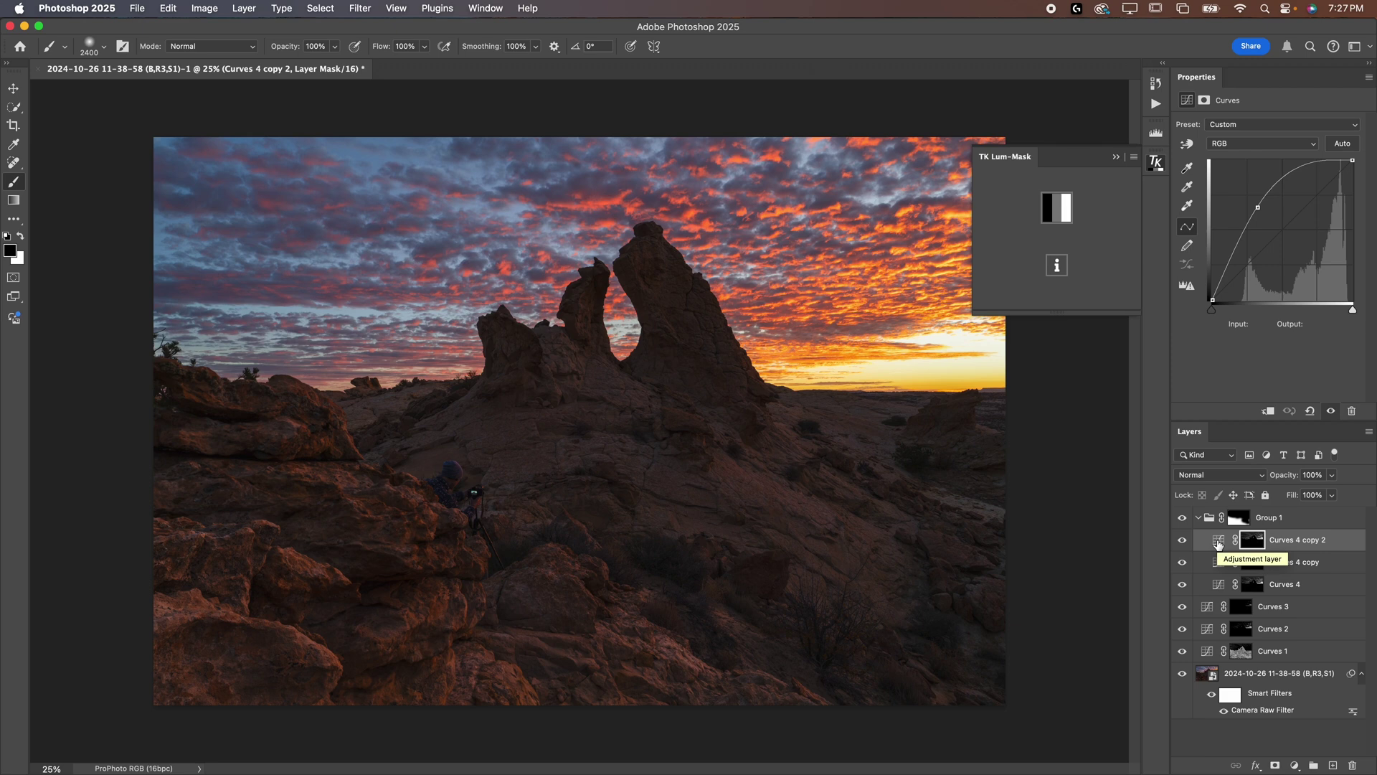
pyautogui.click(1182, 519)
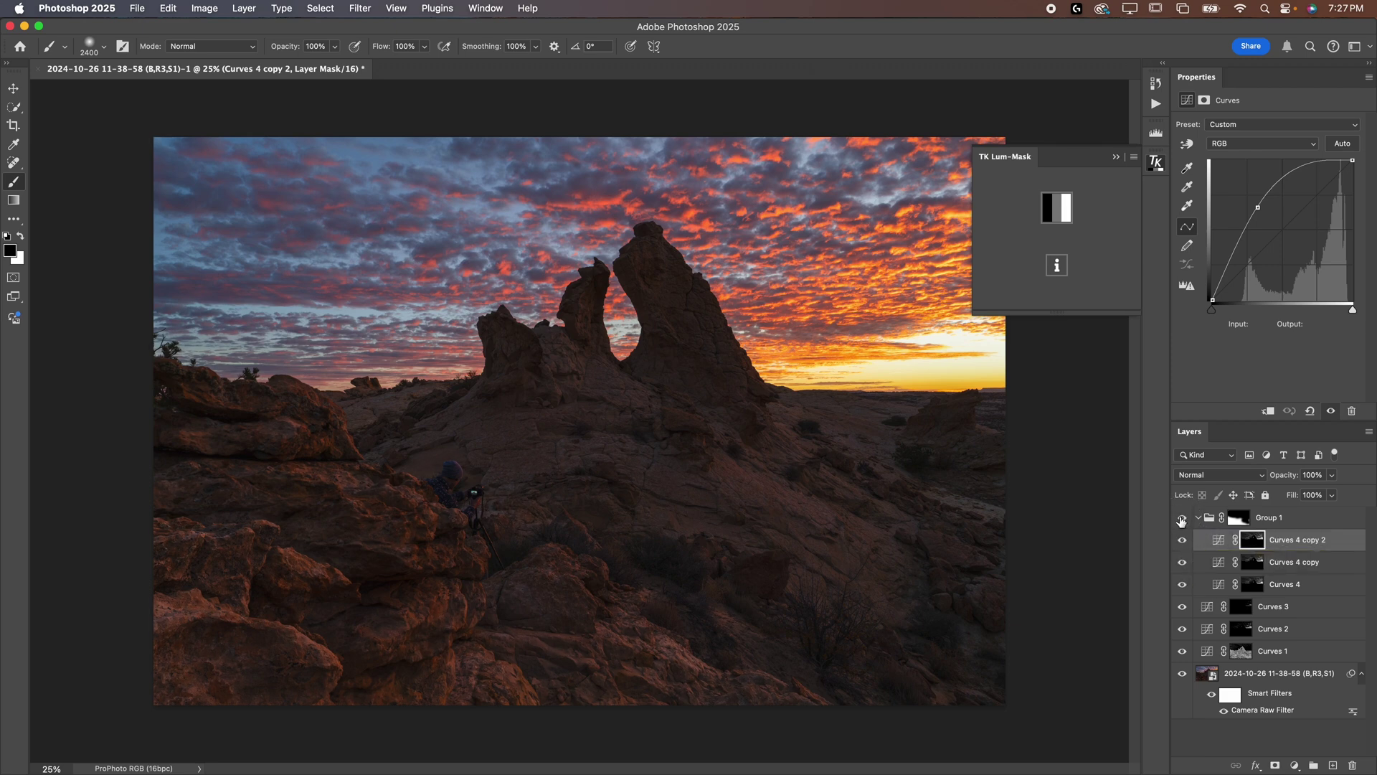
pyautogui.click(1241, 520)
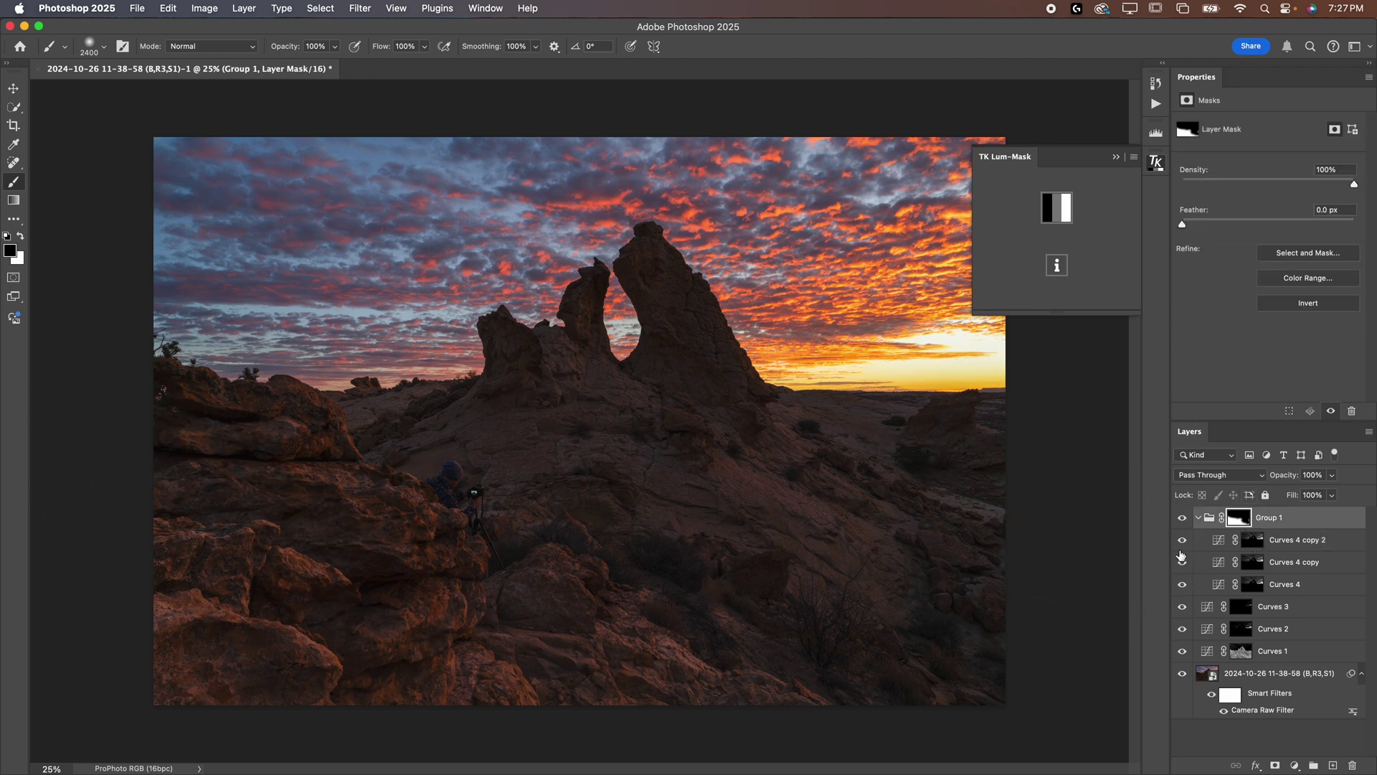
pyautogui.moveTo(1182, 539)
pyautogui.mouseDown()
pyautogui.moveTo(1181, 586)
pyautogui.moveTo(1181, 543)
pyautogui.mouseUp()
pyautogui.click(1252, 545)
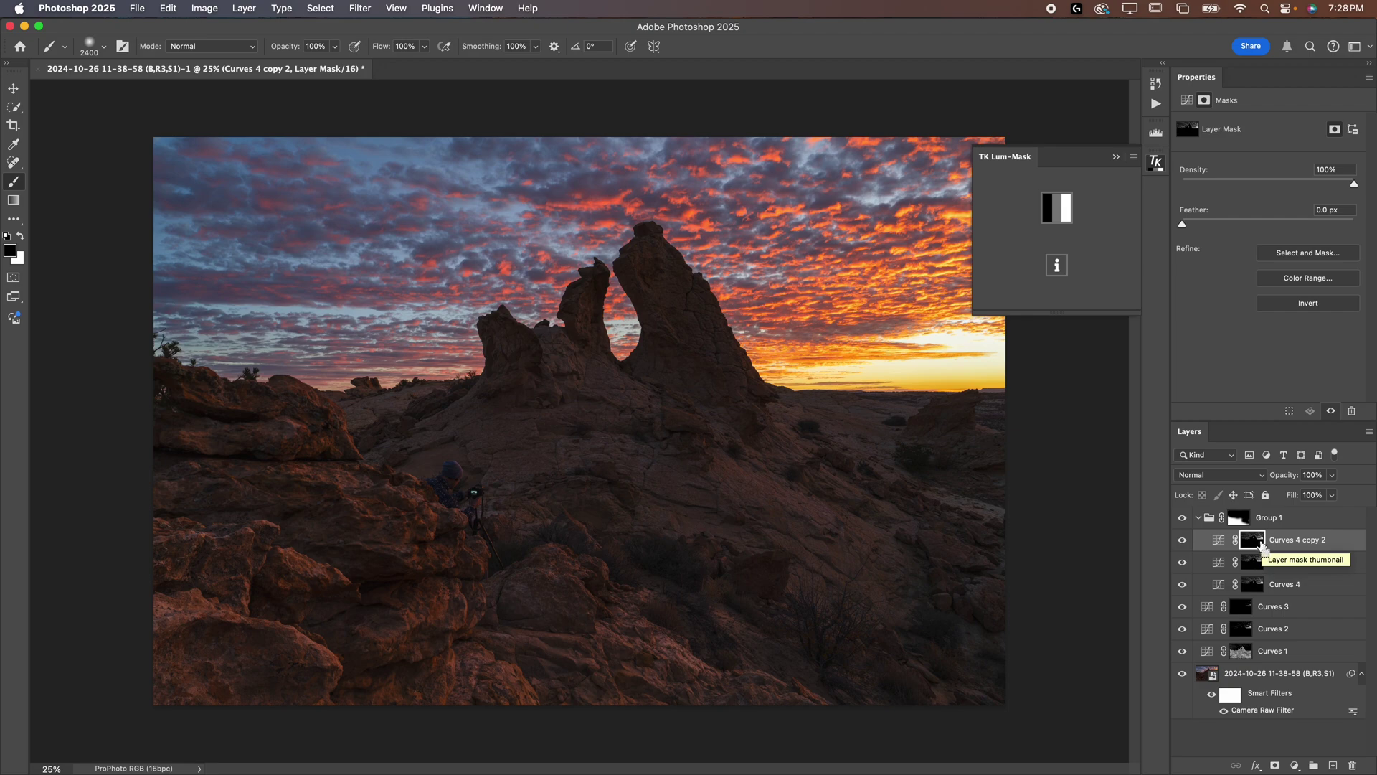
# Add a Hue/Saturation layer masked to the Curves 4 copy 2 selection with Saturation +100
pyautogui.keyDown('super'); pyautogui.click(1263, 547); pyautogui.keyUp('super')
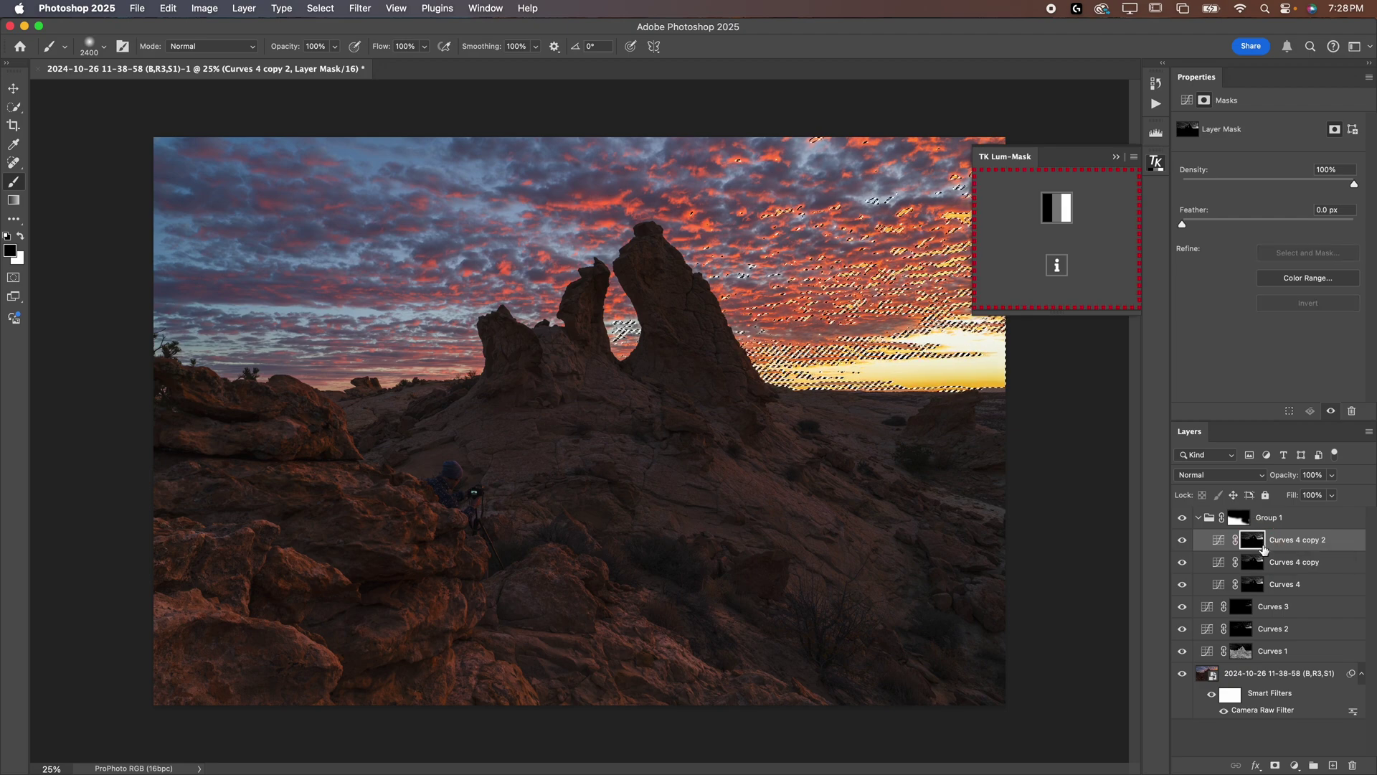
pyautogui.click(1295, 766)
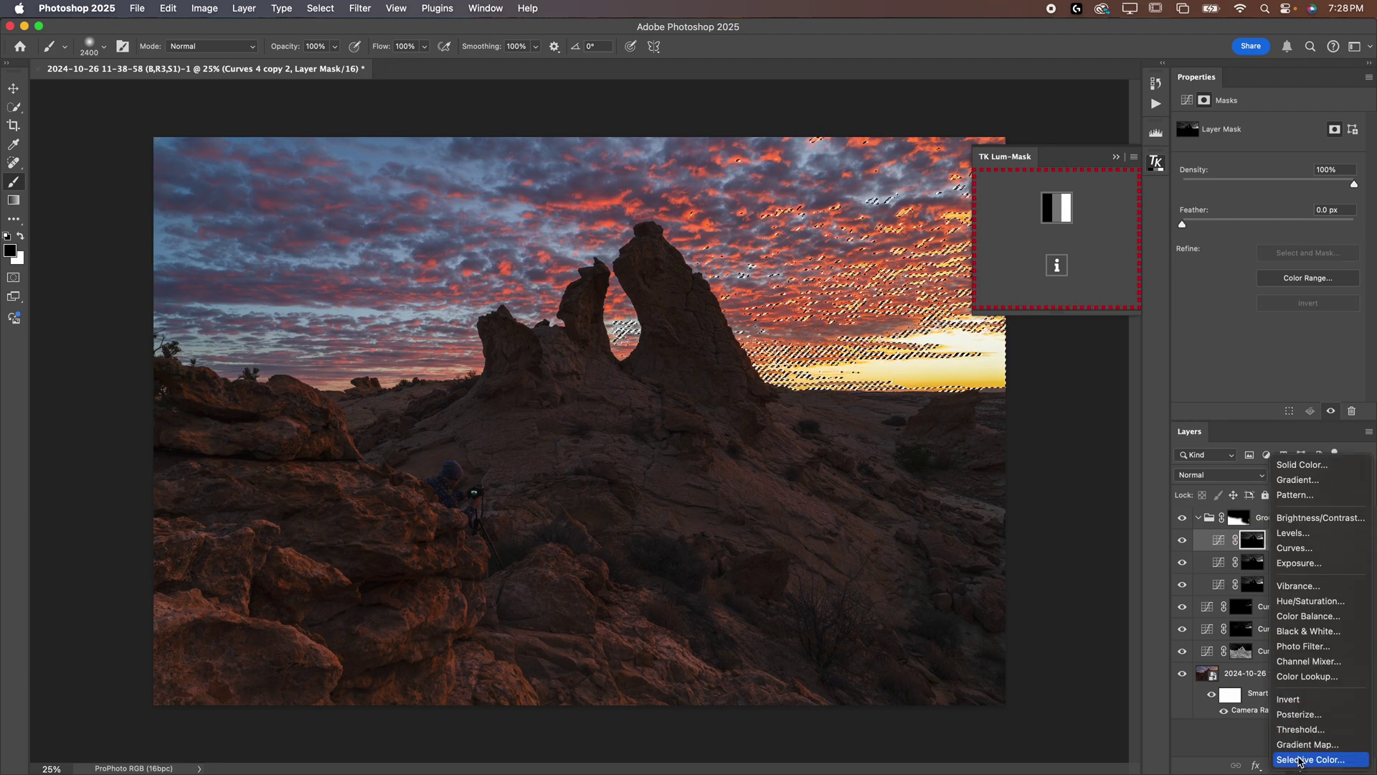
pyautogui.click(1311, 601)
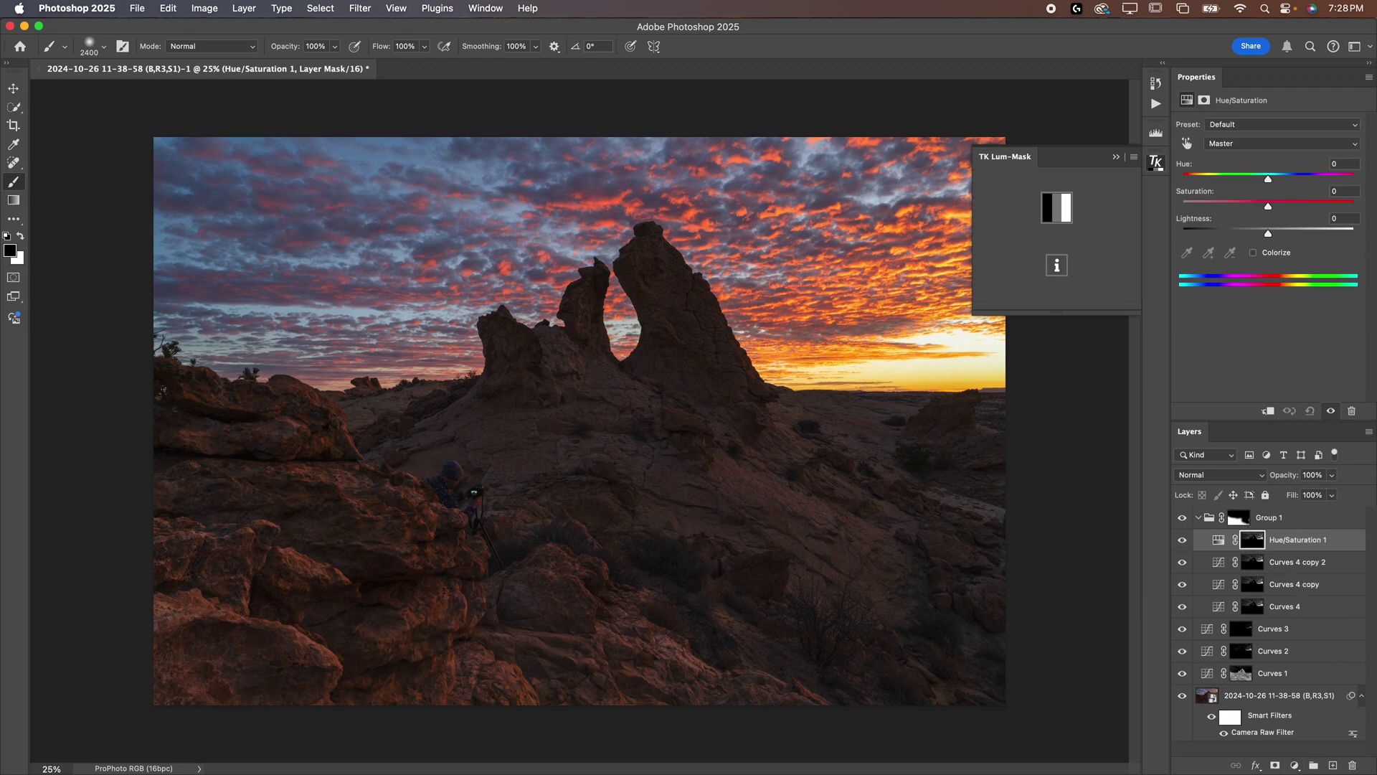
pyautogui.press('x')
pyautogui.click(1219, 539)
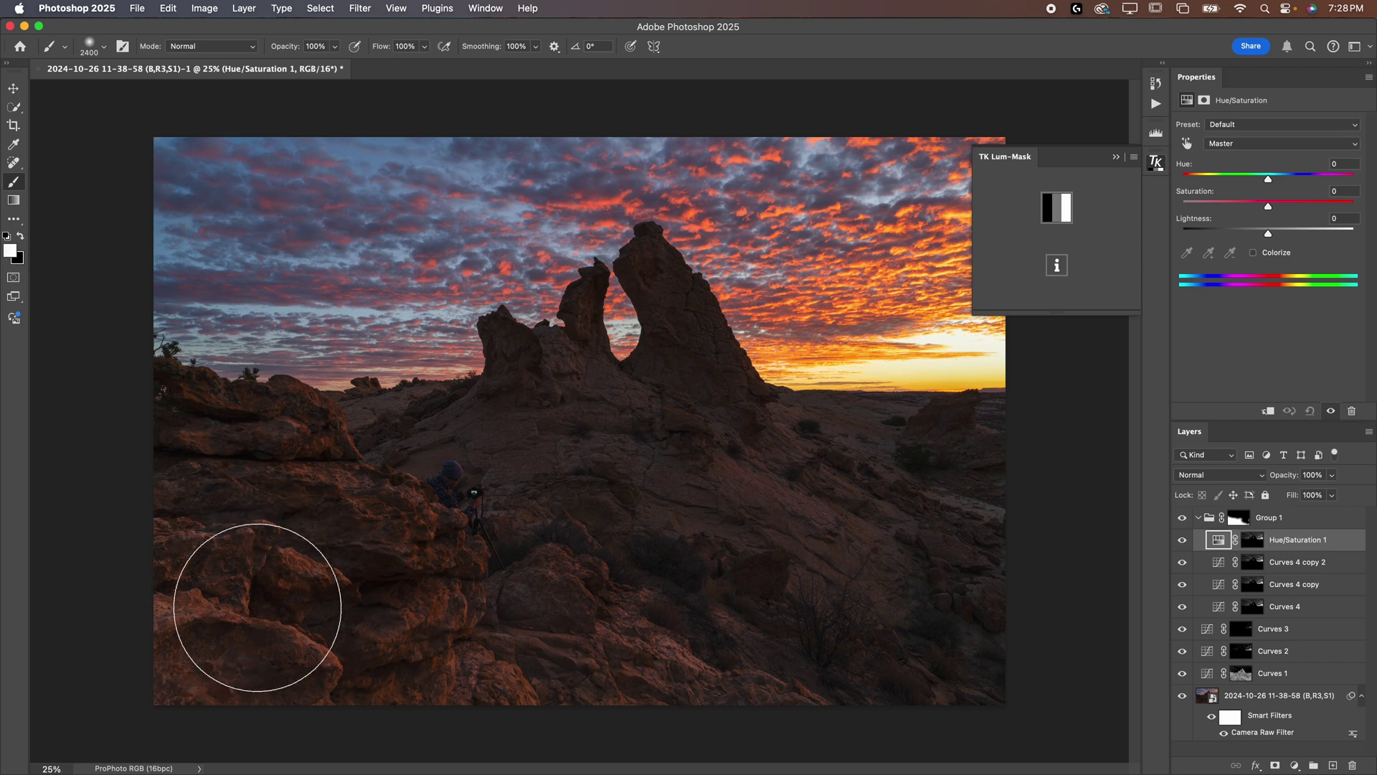
pyautogui.moveTo(1297, 206); pyautogui.dragTo(1367, 231)
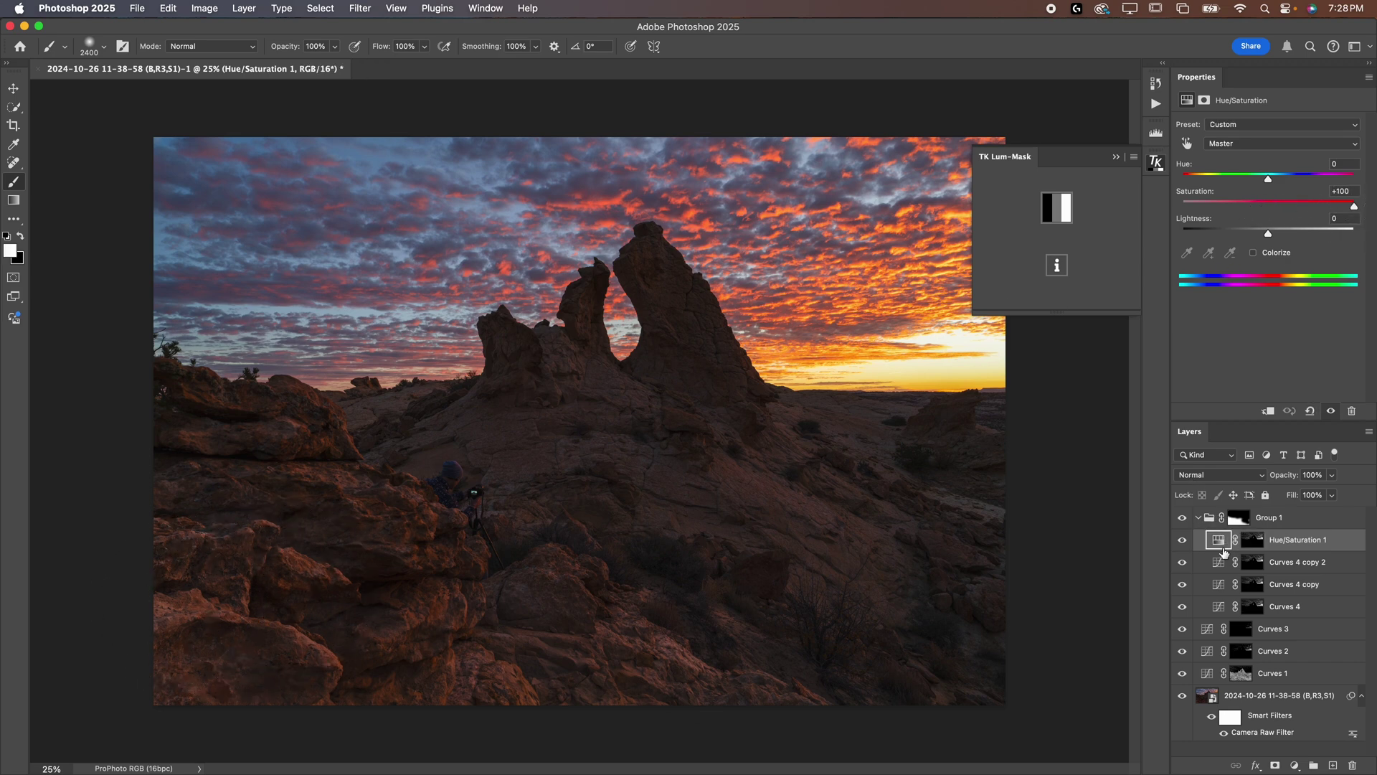
# Try stacking Hue/Saturation duplicates, delete both copies, and collapse Group 1
pyautogui.press('super+j')
pyautogui.press('super+j')
pyautogui.press('super+j')
pyautogui.press('x')
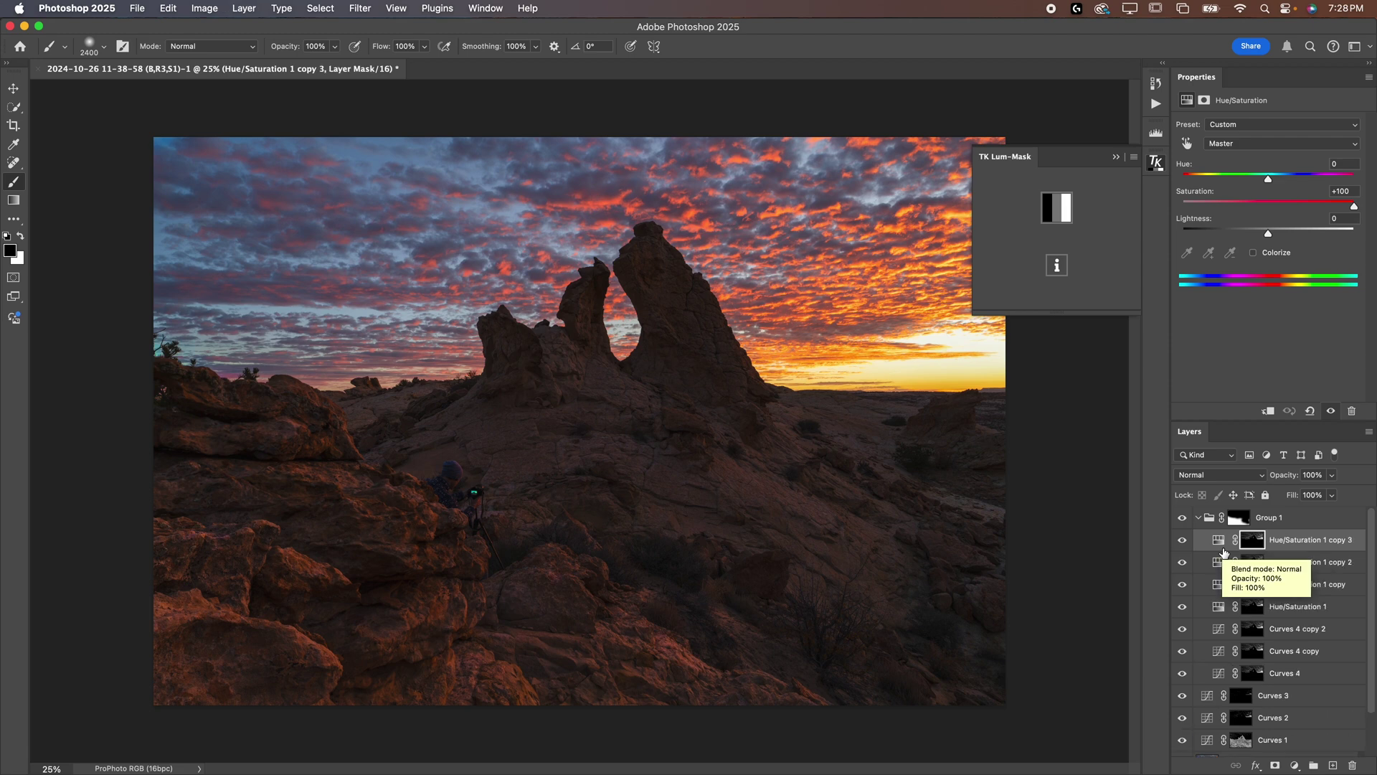
pyautogui.press('super+i')
pyautogui.press('super+z')
pyautogui.press('super+z')
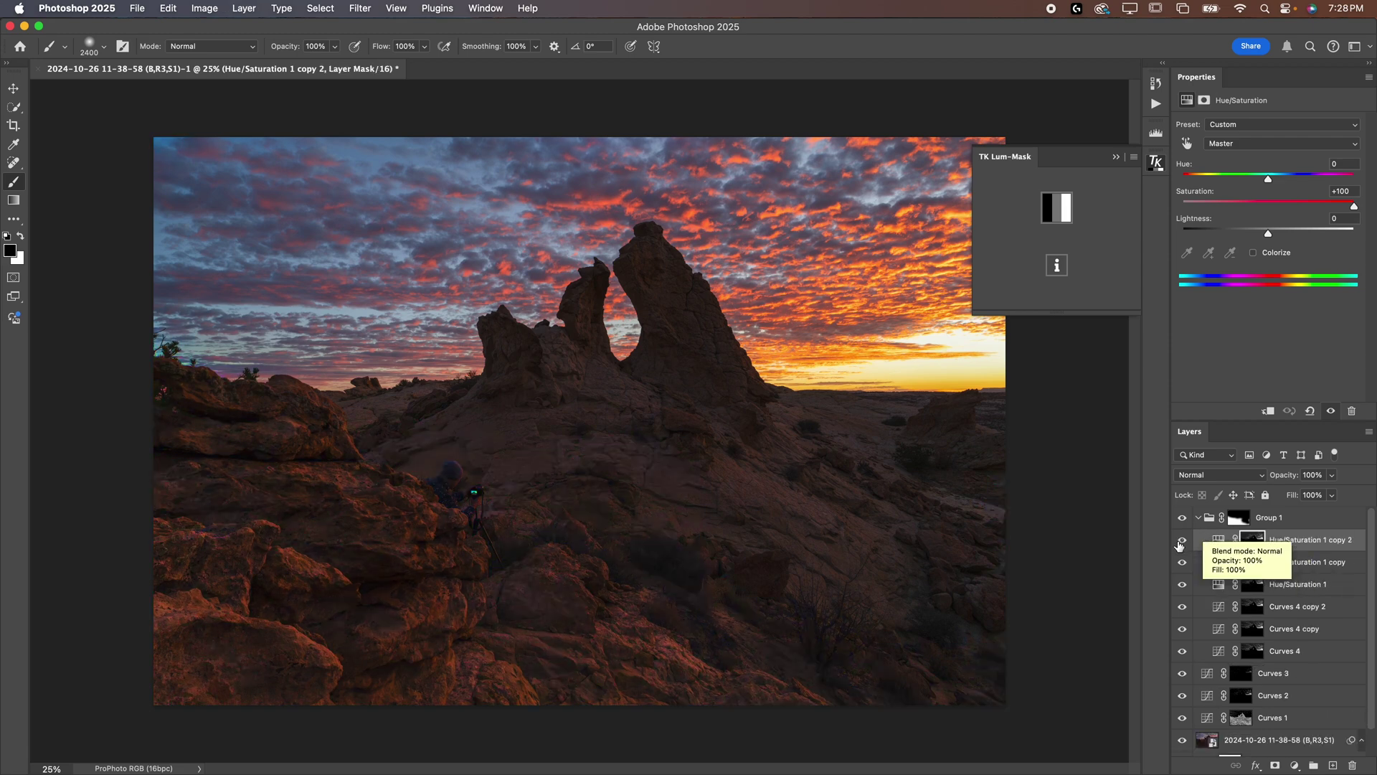
pyautogui.moveTo(1180, 545)
pyautogui.mouseDown()
pyautogui.moveTo(1182, 589)
pyautogui.moveTo(1183, 539)
pyautogui.mouseUp()
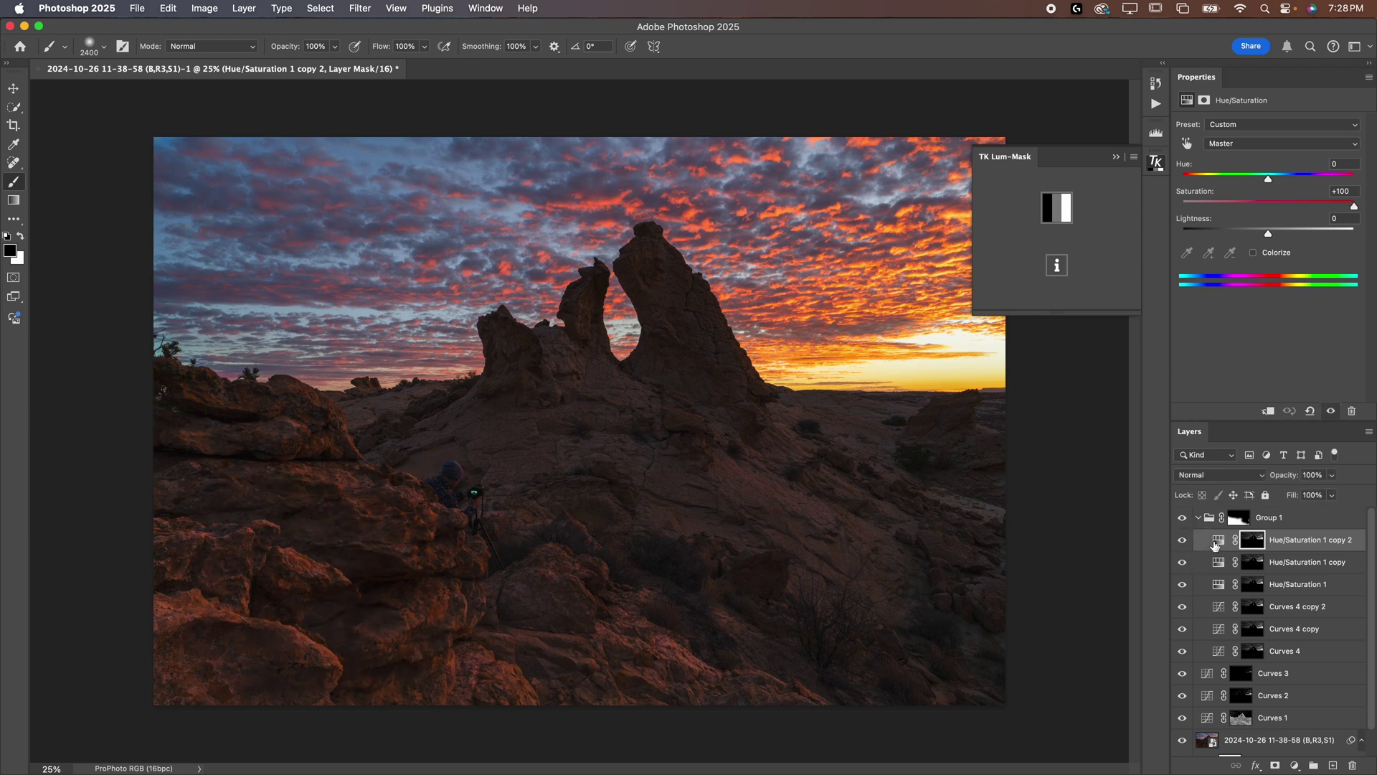
pyautogui.press('BackSpace')
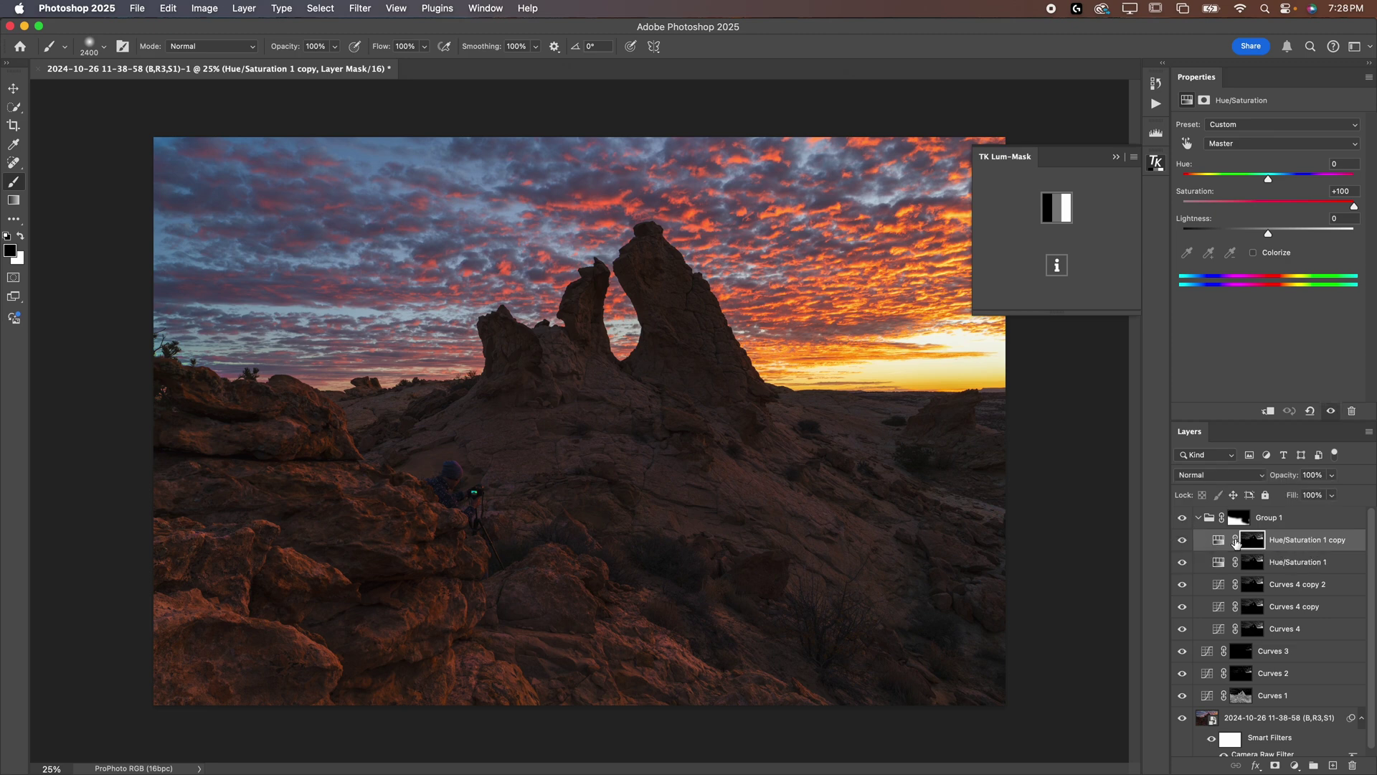
pyautogui.press('BackSpace')
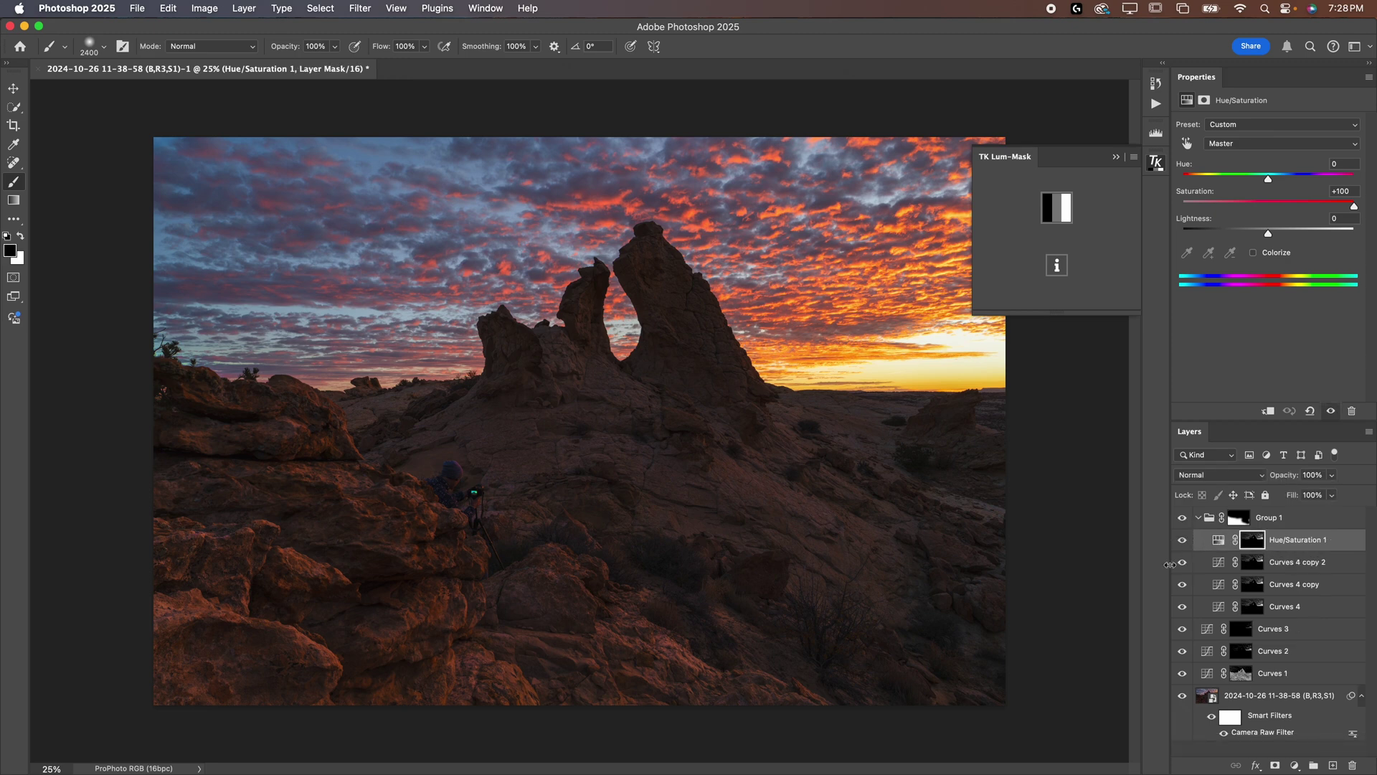
pyautogui.click(1116, 158)
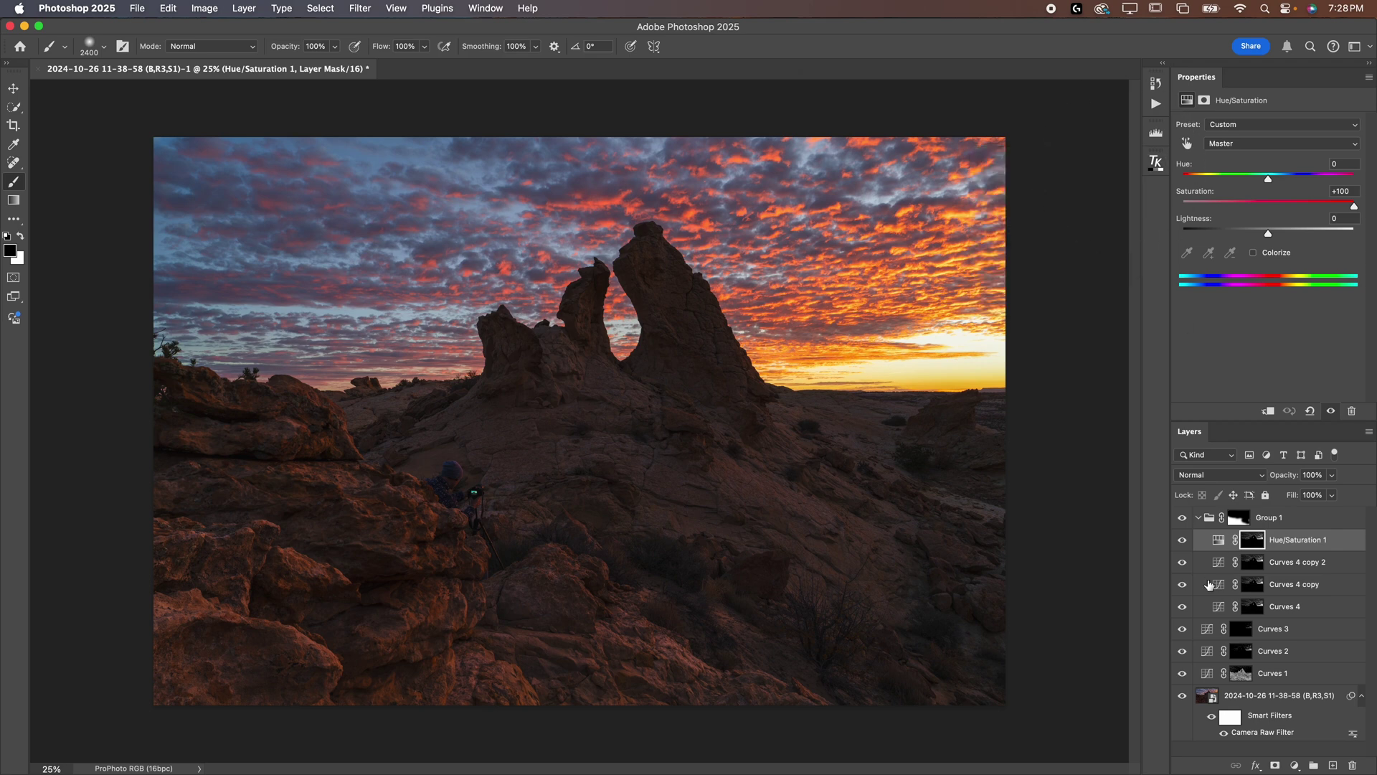
pyautogui.click(1197, 518)
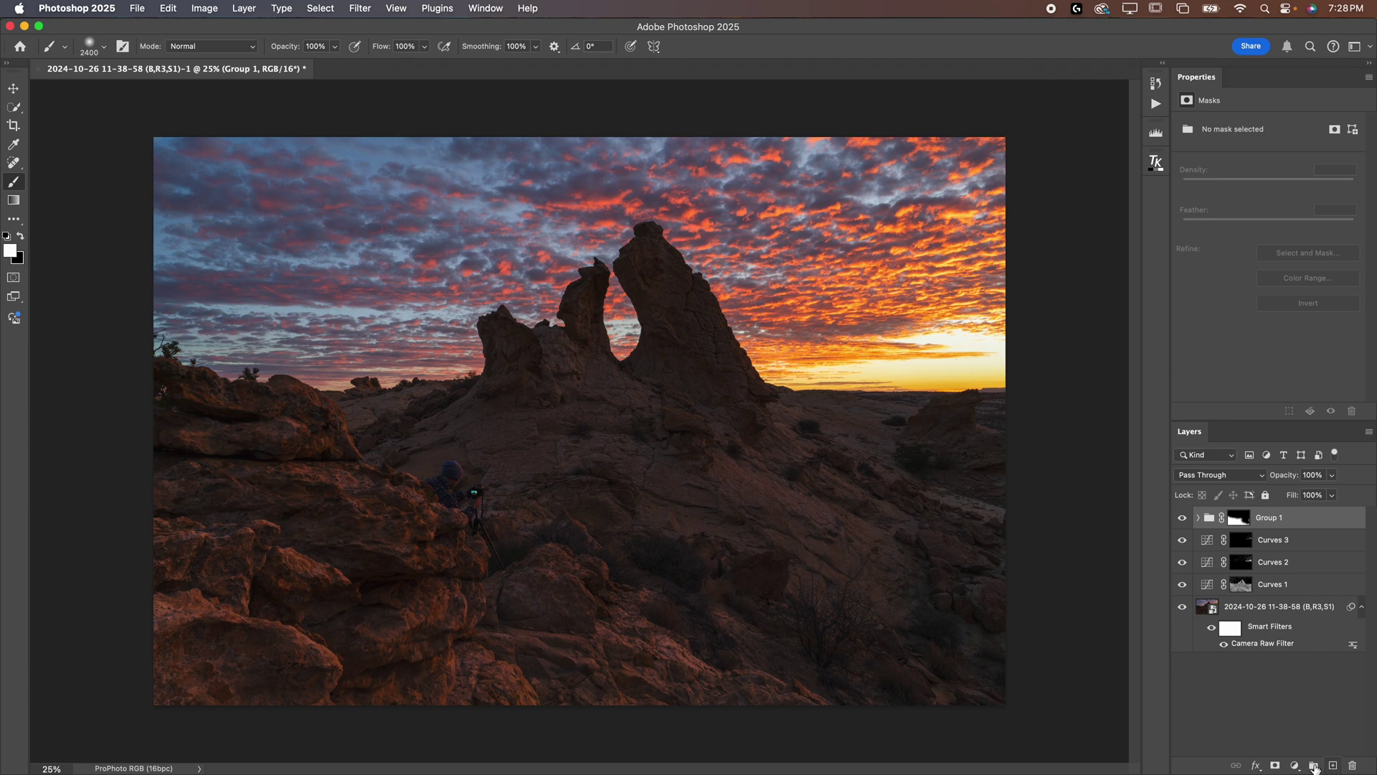
# Add a new empty Layer 1 set to Soft Light blend mode
pyautogui.click(1332, 766)
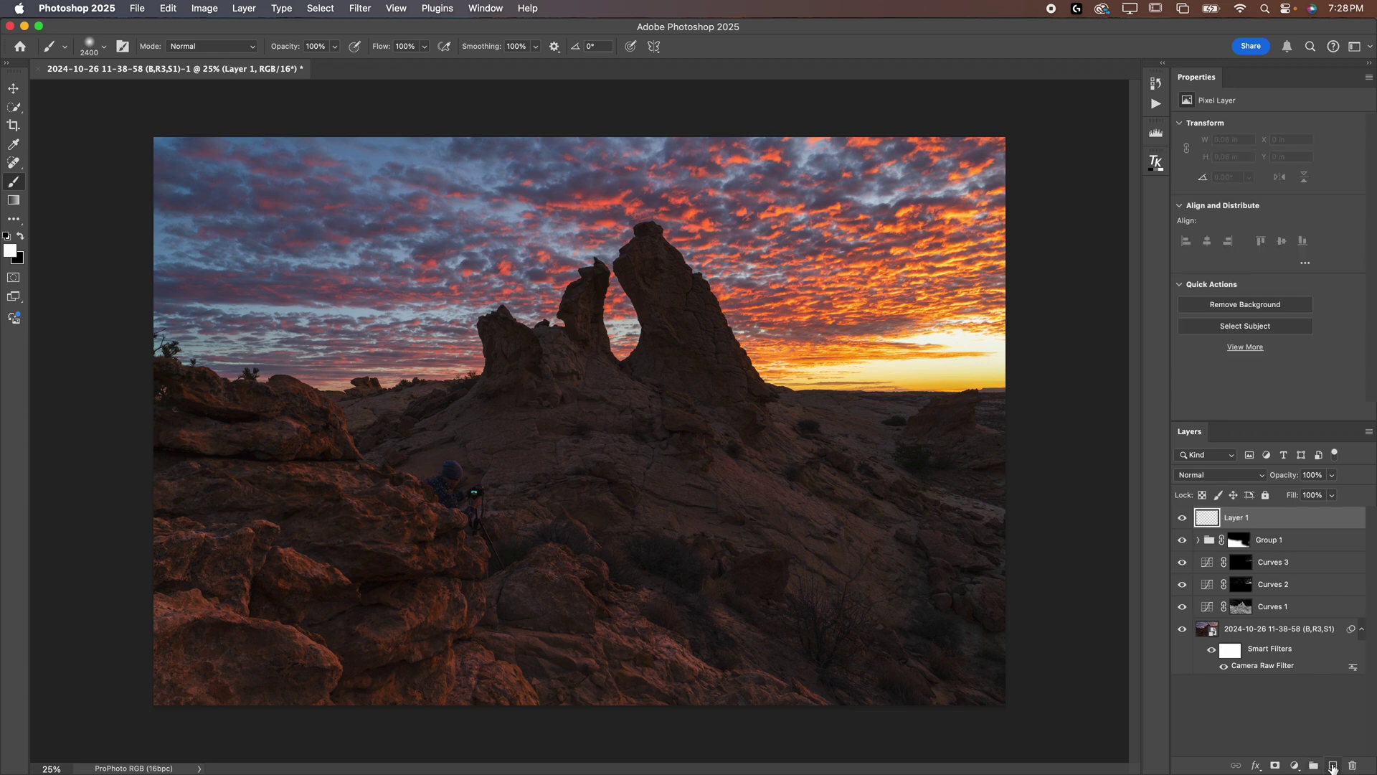
pyautogui.click(1211, 476)
pyautogui.click(1222, 705)
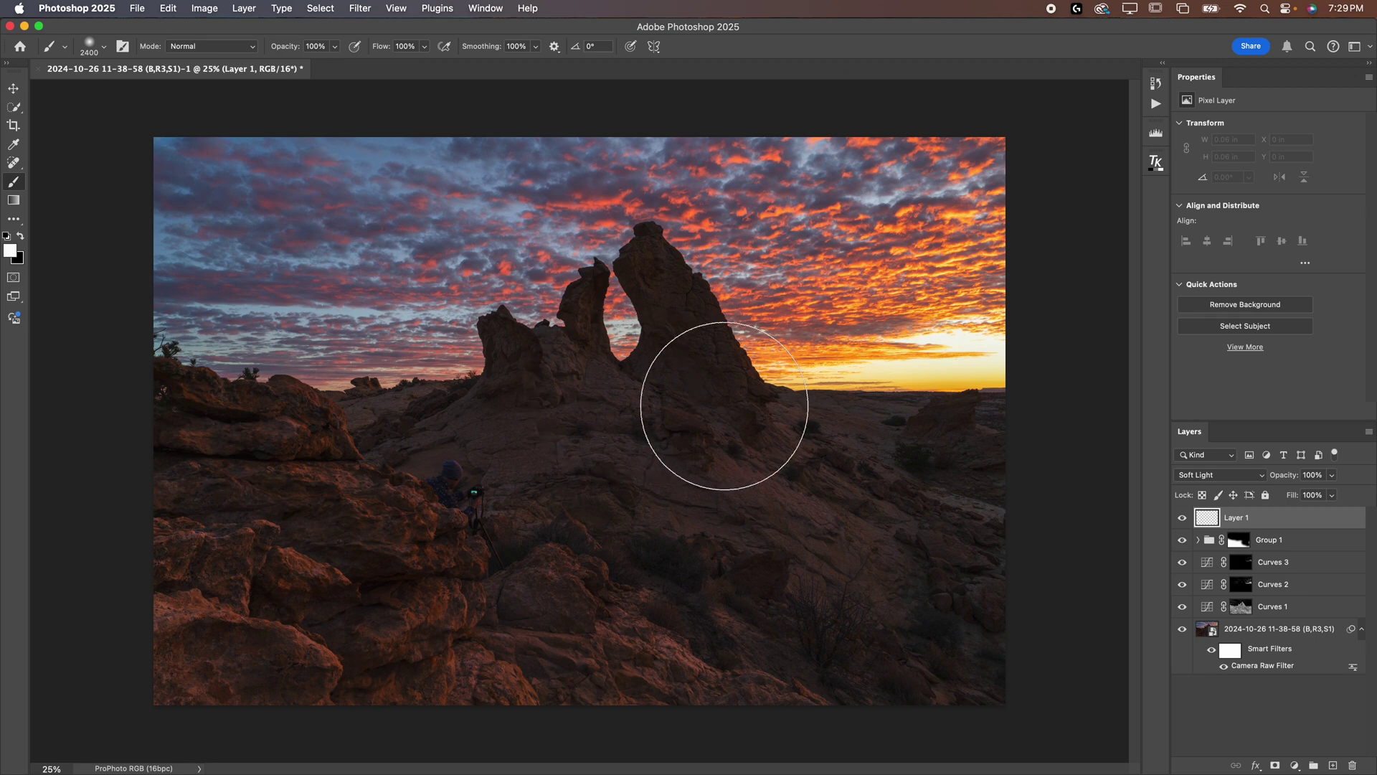
# Sample the horizon sky colour and lighten the foreground colour to pale yellow fffdd1
pyautogui.press('i')
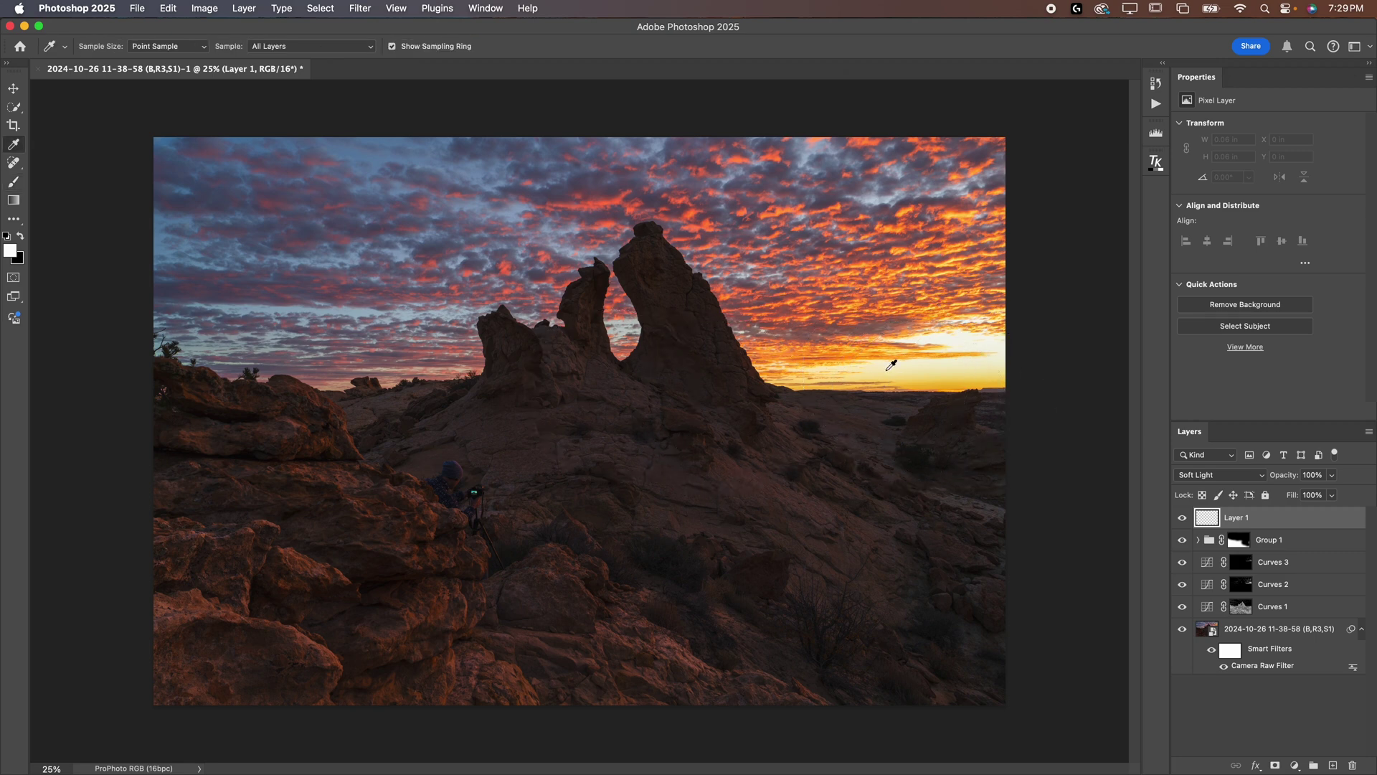
pyautogui.click(911, 370)
pyautogui.click(10, 251)
pyautogui.moveTo(913, 234); pyautogui.dragTo(897, 212)
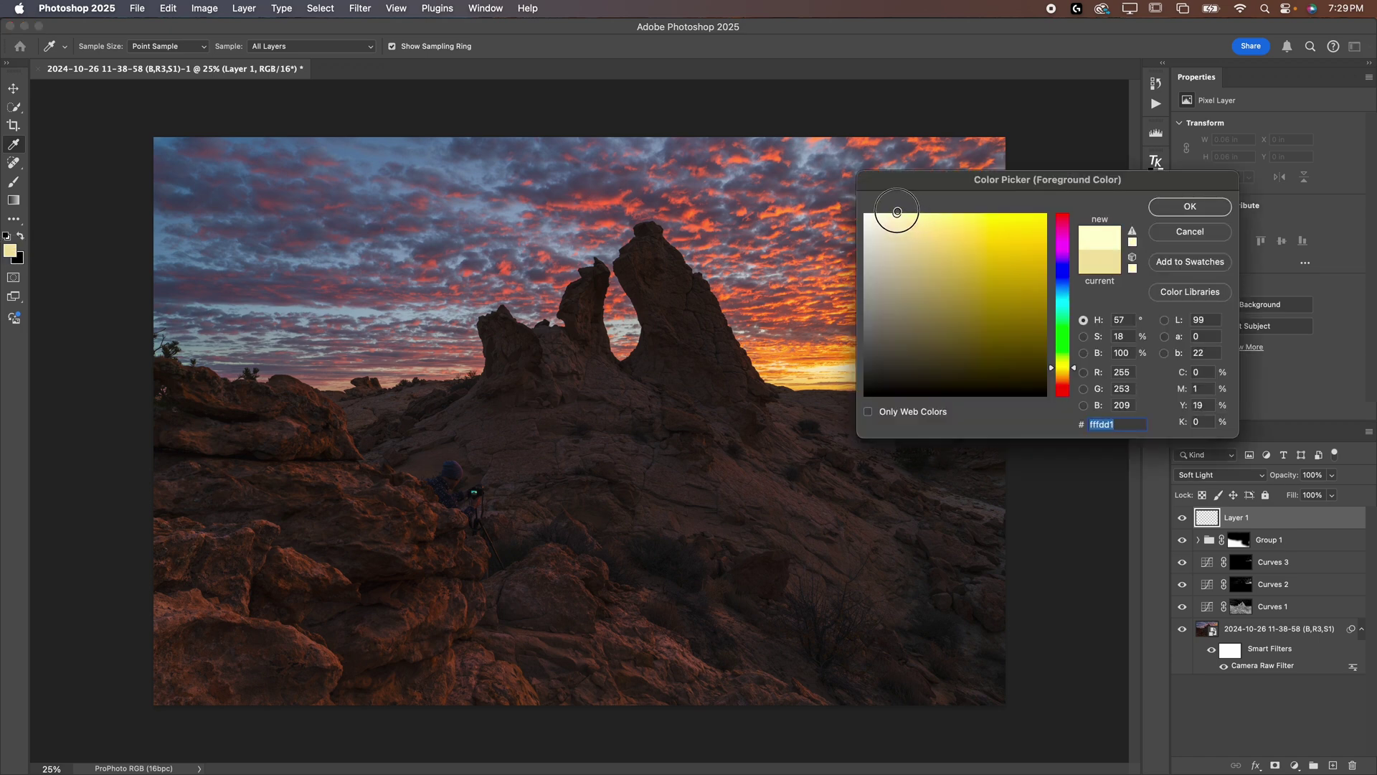
pyautogui.click(1187, 208)
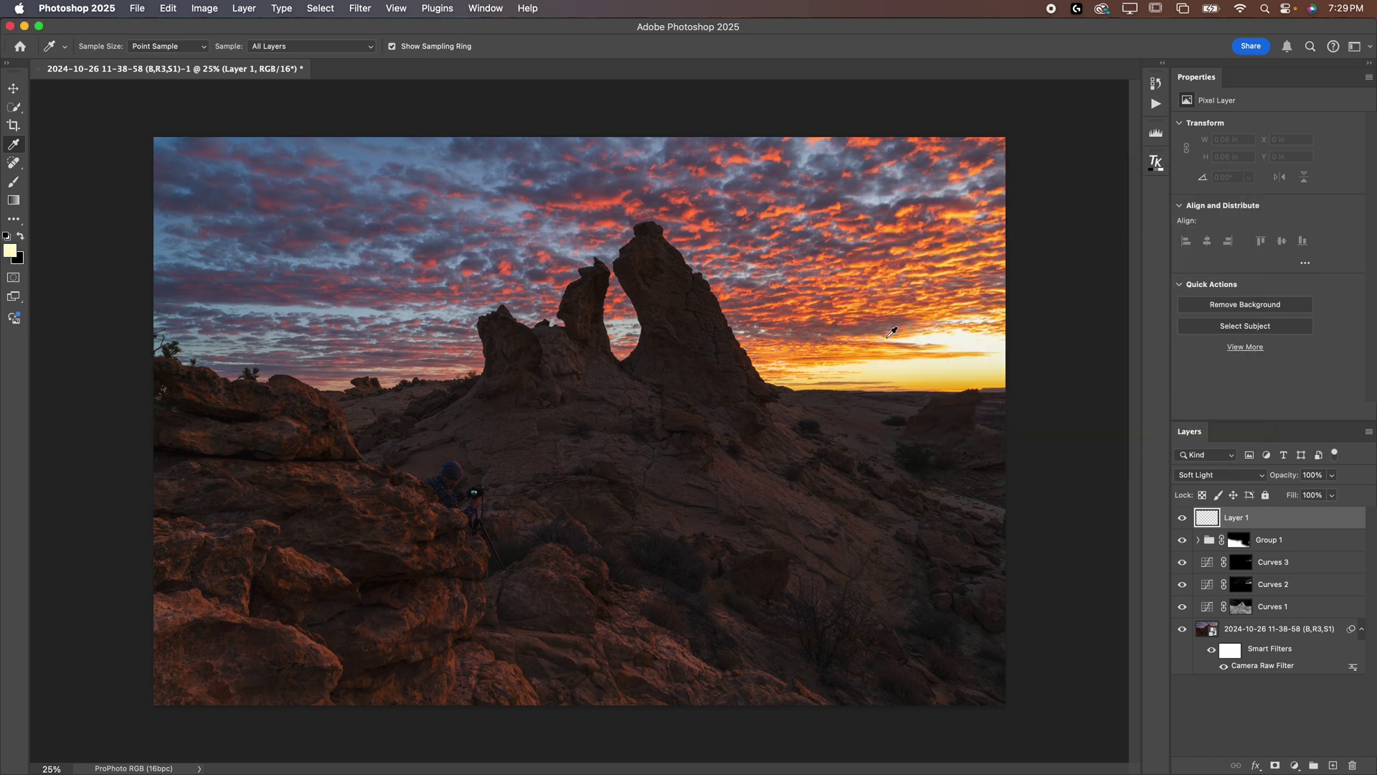
# Paint the pale yellow across the upper sky with a 10% opacity, roughly 1700 px brush
pyautogui.press('b')
pyautogui.moveTo(279, 48); pyautogui.dragTo(215, 48)
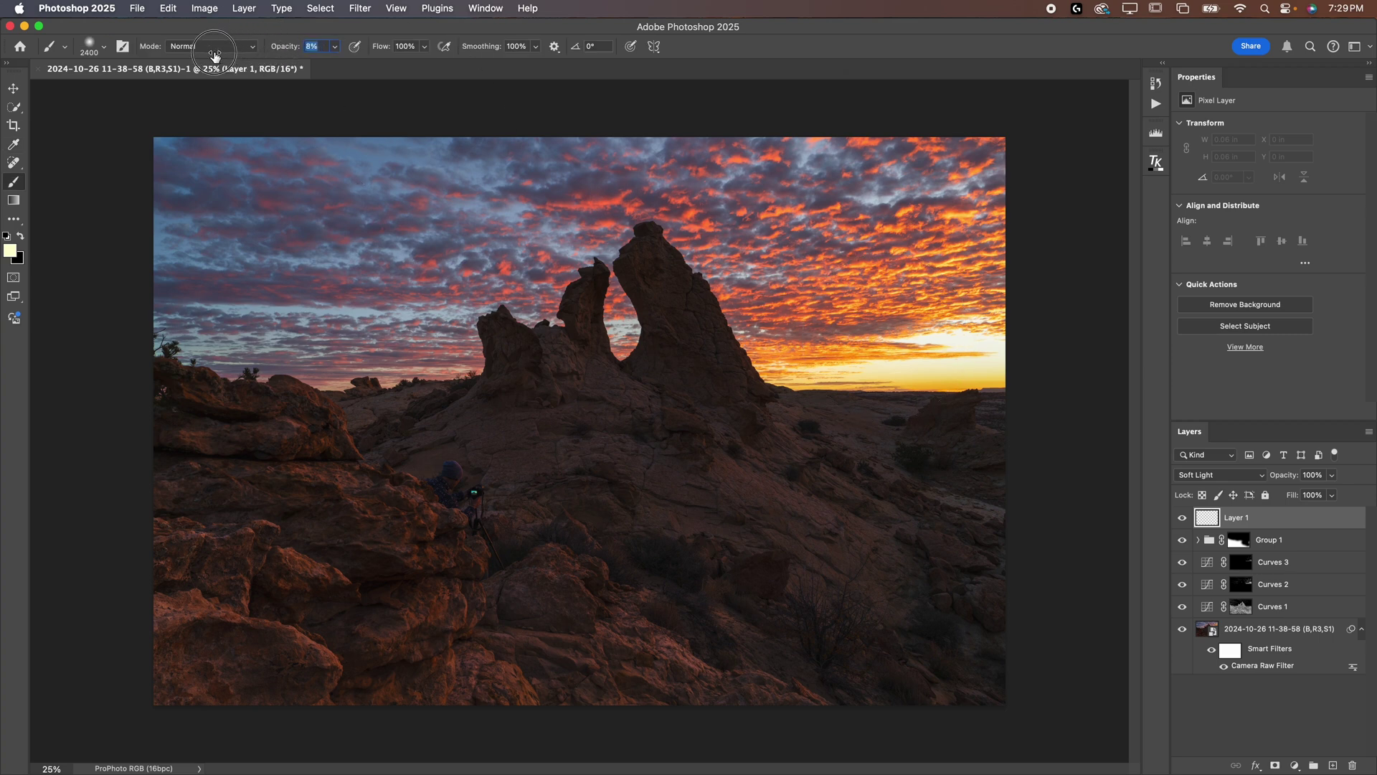
pyautogui.click(105, 47)
pyautogui.click(105, 47)
pyautogui.press('[')
pyautogui.press('[')
pyautogui.press('[')
pyautogui.press('[')
pyautogui.press('[')
pyautogui.press('[')
pyautogui.press('[')
pyautogui.press('[')
pyautogui.press('[')
pyautogui.press('[')
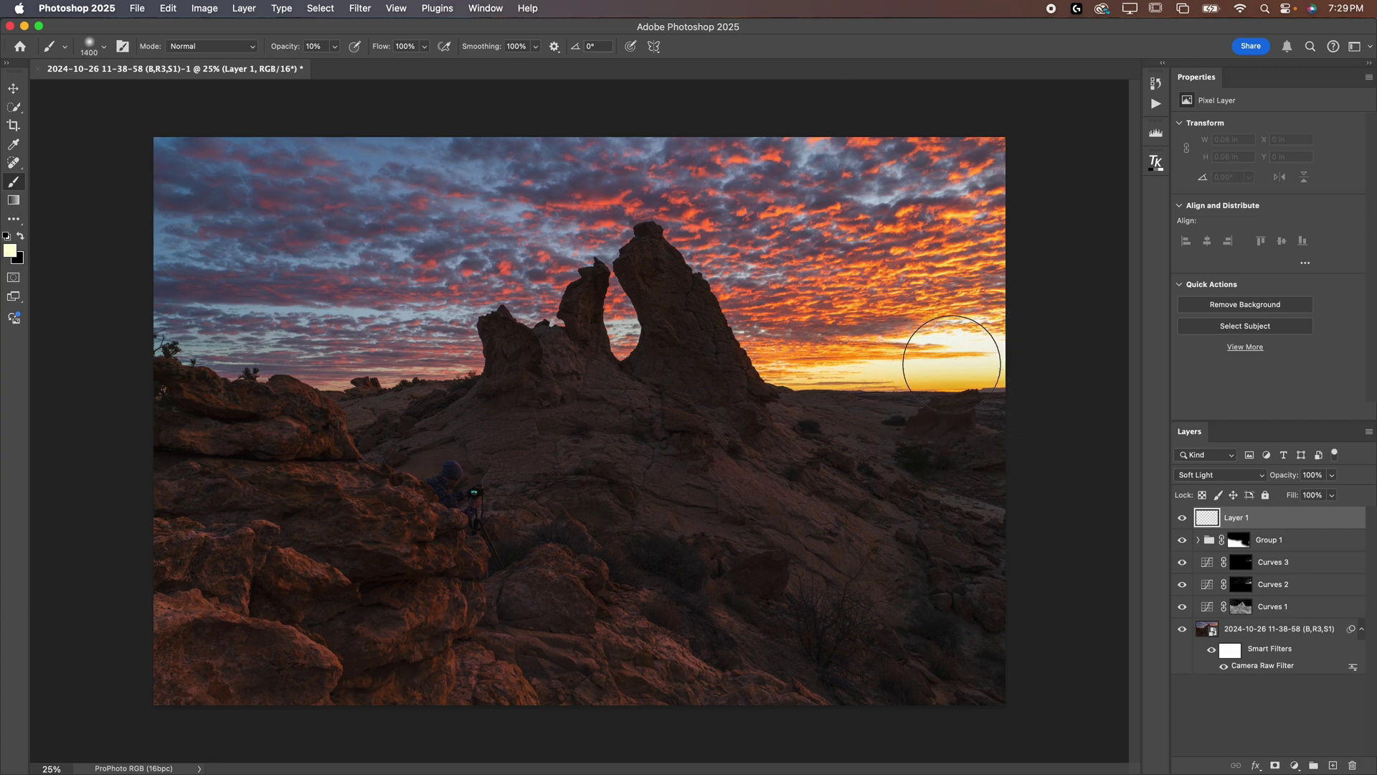
pyautogui.moveTo(928, 363)
pyautogui.mouseDown()
pyautogui.moveTo(978, 363)
pyautogui.moveTo(701, 360)
pyautogui.moveTo(1046, 344)
pyautogui.moveTo(712, 386)
pyautogui.moveTo(1076, 355)
pyautogui.moveTo(707, 334)
pyautogui.moveTo(638, 366)
pyautogui.moveTo(1026, 344)
pyautogui.moveTo(681, 344)
pyautogui.moveTo(997, 348)
pyautogui.moveTo(1039, 367)
pyautogui.moveTo(1037, 310)
pyautogui.moveTo(722, 300)
pyautogui.moveTo(729, 401)
pyautogui.mouseUp()
pyautogui.press(']')
pyautogui.press(']')
pyautogui.press(']')
pyautogui.press(']')
pyautogui.press(']')
pyautogui.moveTo(729, 401)
pyautogui.mouseDown()
pyautogui.moveTo(670, 325)
pyautogui.moveTo(1062, 236)
pyautogui.mouseUp()
pyautogui.click(1182, 518)
pyautogui.click(1182, 518)
pyautogui.press('super+minus')
pyautogui.press('super+minus')
pyautogui.press('super+minus')
pyautogui.press('super+minus')
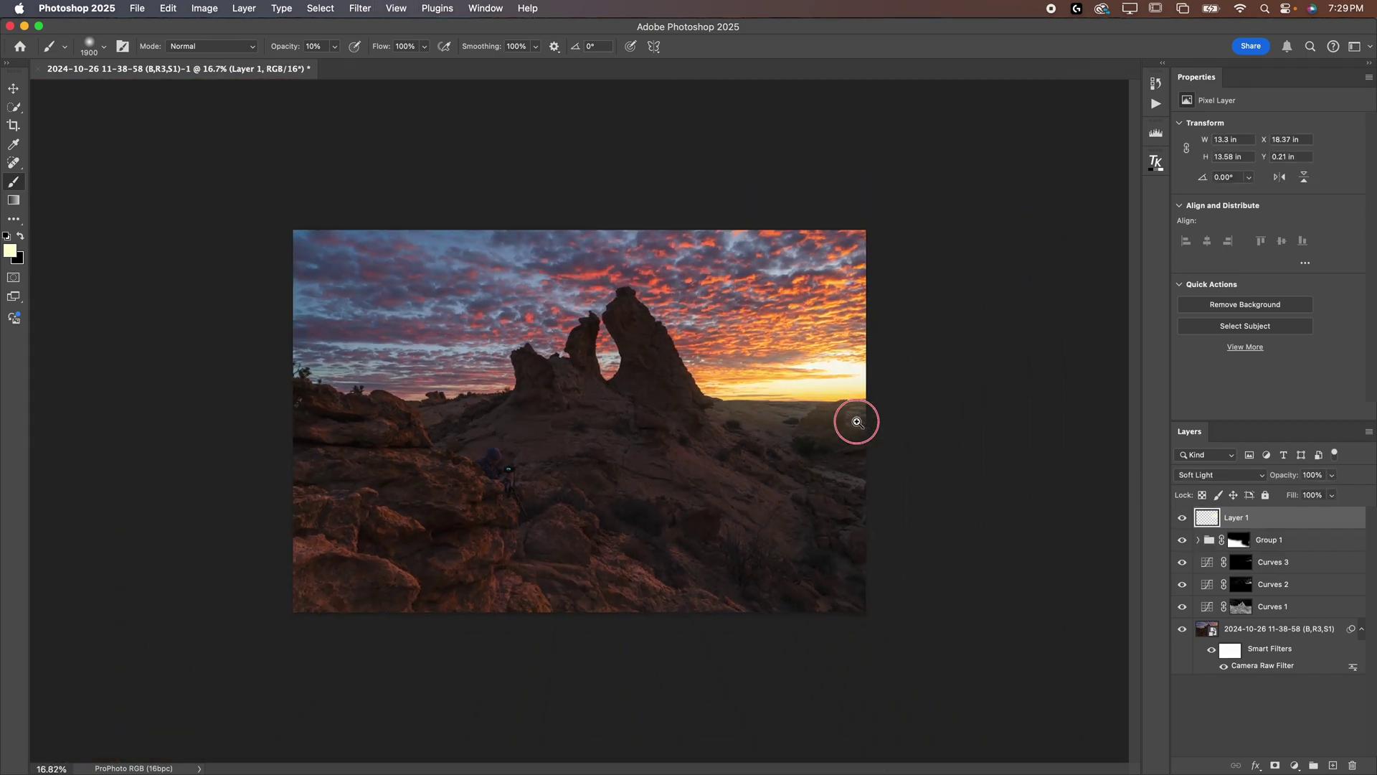
pyautogui.moveTo(855, 419); pyautogui.dragTo(908, 427)
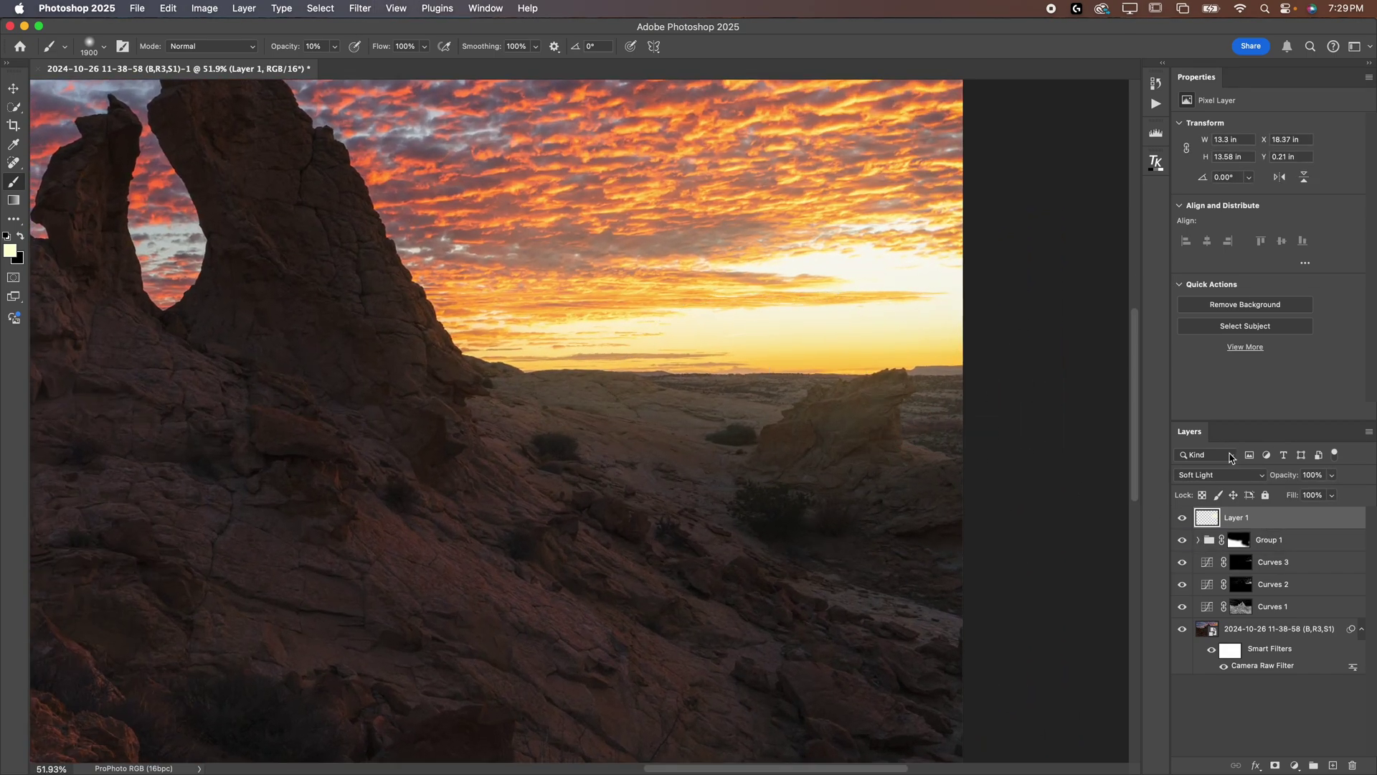
# Quick-select the sky above the horizon and rocks with a 300 px selection brush
pyautogui.click(1183, 518)
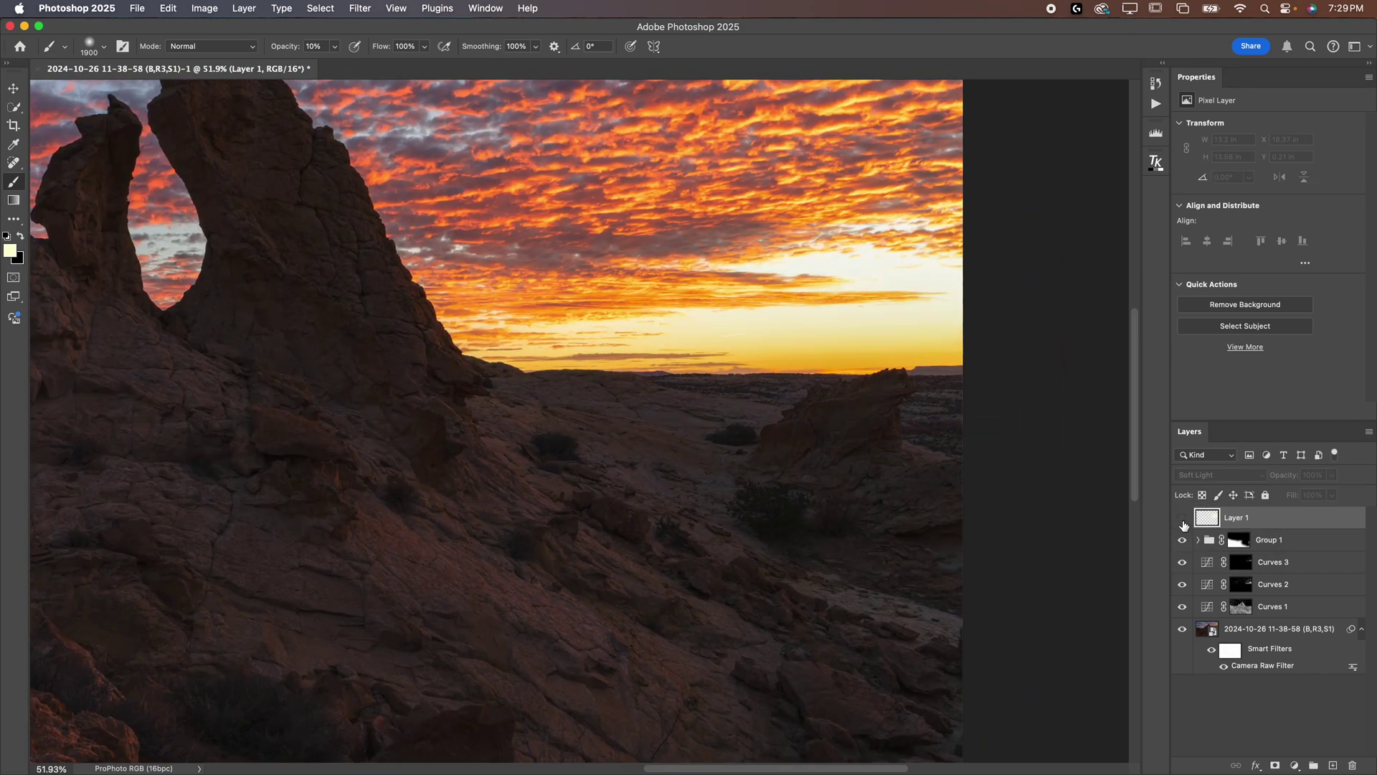
pyautogui.click(14, 108)
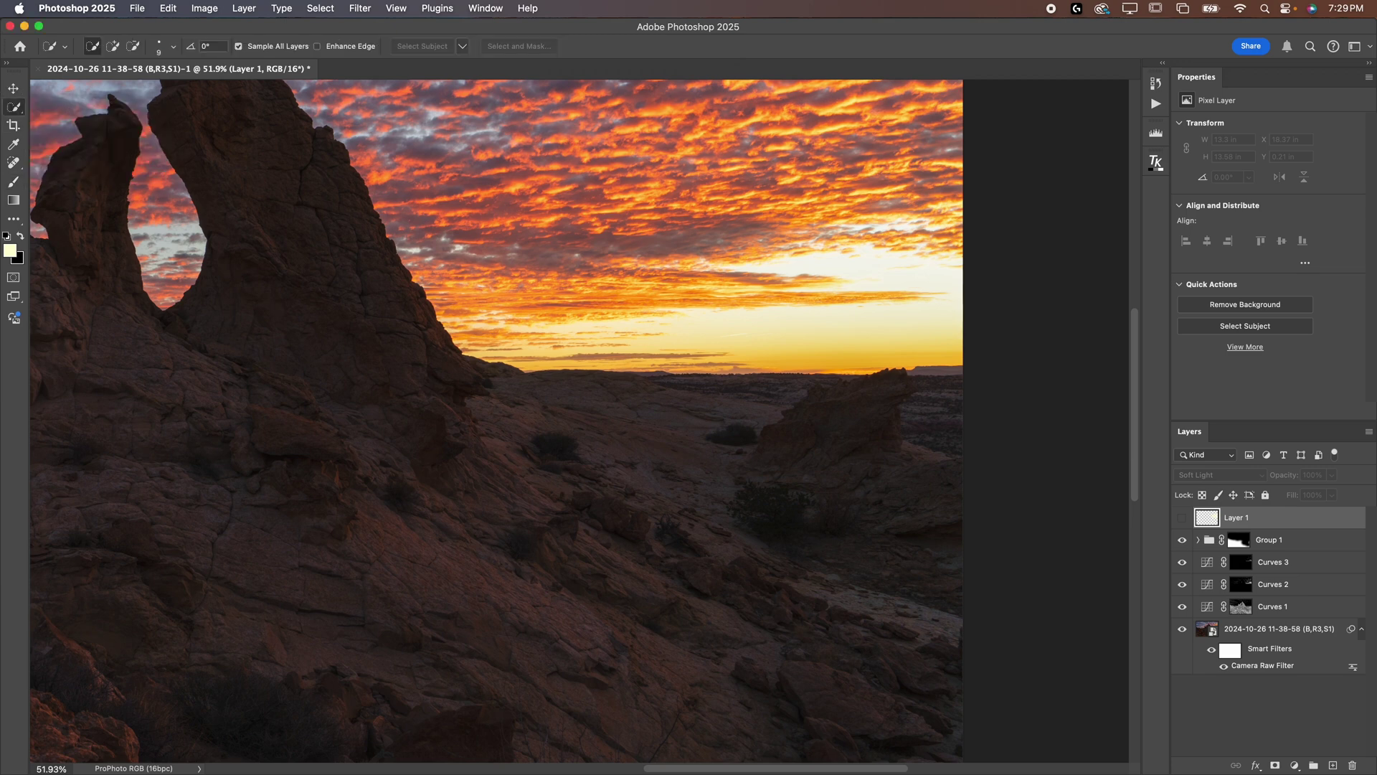
pyautogui.press(']')
pyautogui.press(']')
pyautogui.press(']')
pyautogui.press(']')
pyautogui.press(']')
pyautogui.press(']')
pyautogui.press(']')
pyautogui.press(']')
pyautogui.press(']')
pyautogui.press(']')
pyautogui.press(']')
pyautogui.click(113, 46)
pyautogui.moveTo(428, 208)
pyautogui.mouseDown()
pyautogui.moveTo(689, 307)
pyautogui.moveTo(813, 297)
pyautogui.mouseUp()
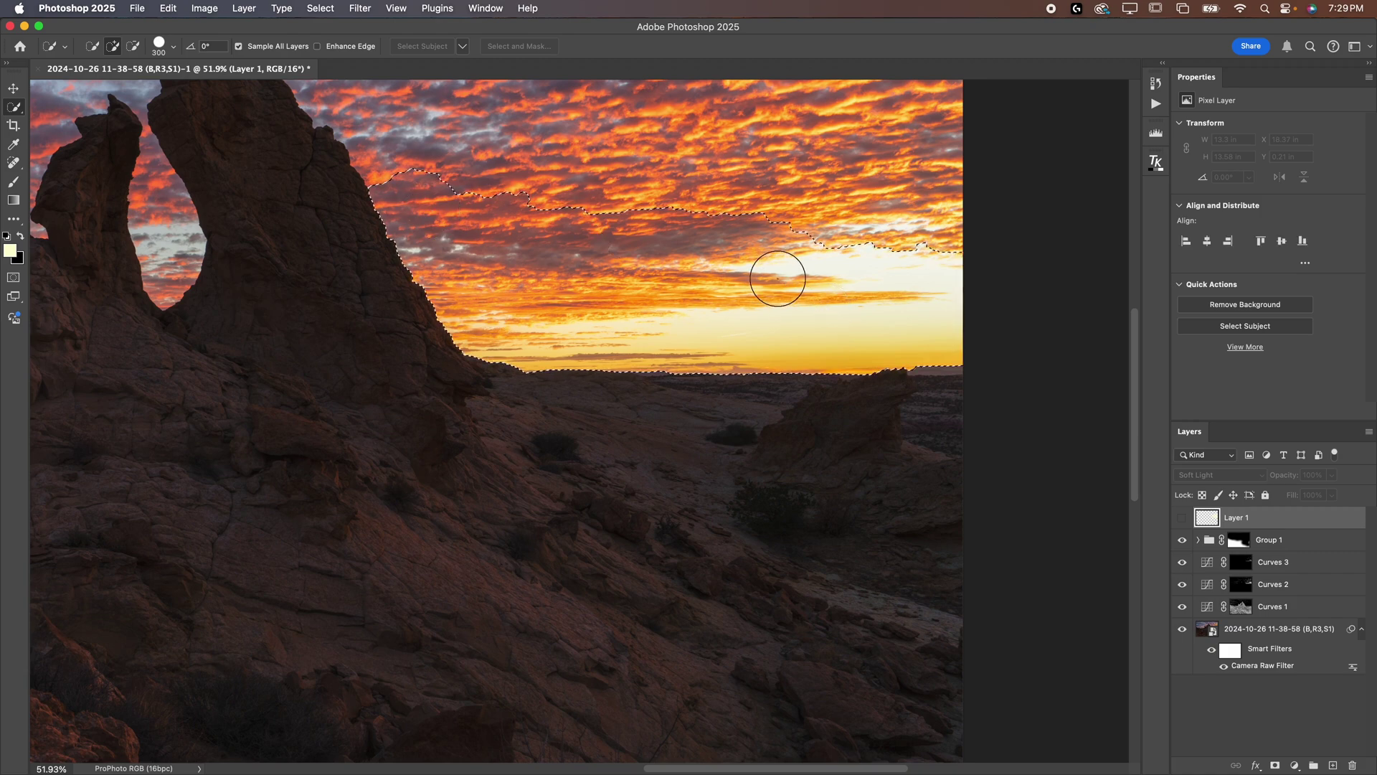
pyautogui.scroll(5, 789, 359)
pyautogui.moveTo(806, 430)
pyautogui.mouseDown()
pyautogui.moveTo(910, 287)
pyautogui.moveTo(700, 200)
pyautogui.moveTo(499, 167)
pyautogui.mouseUp()
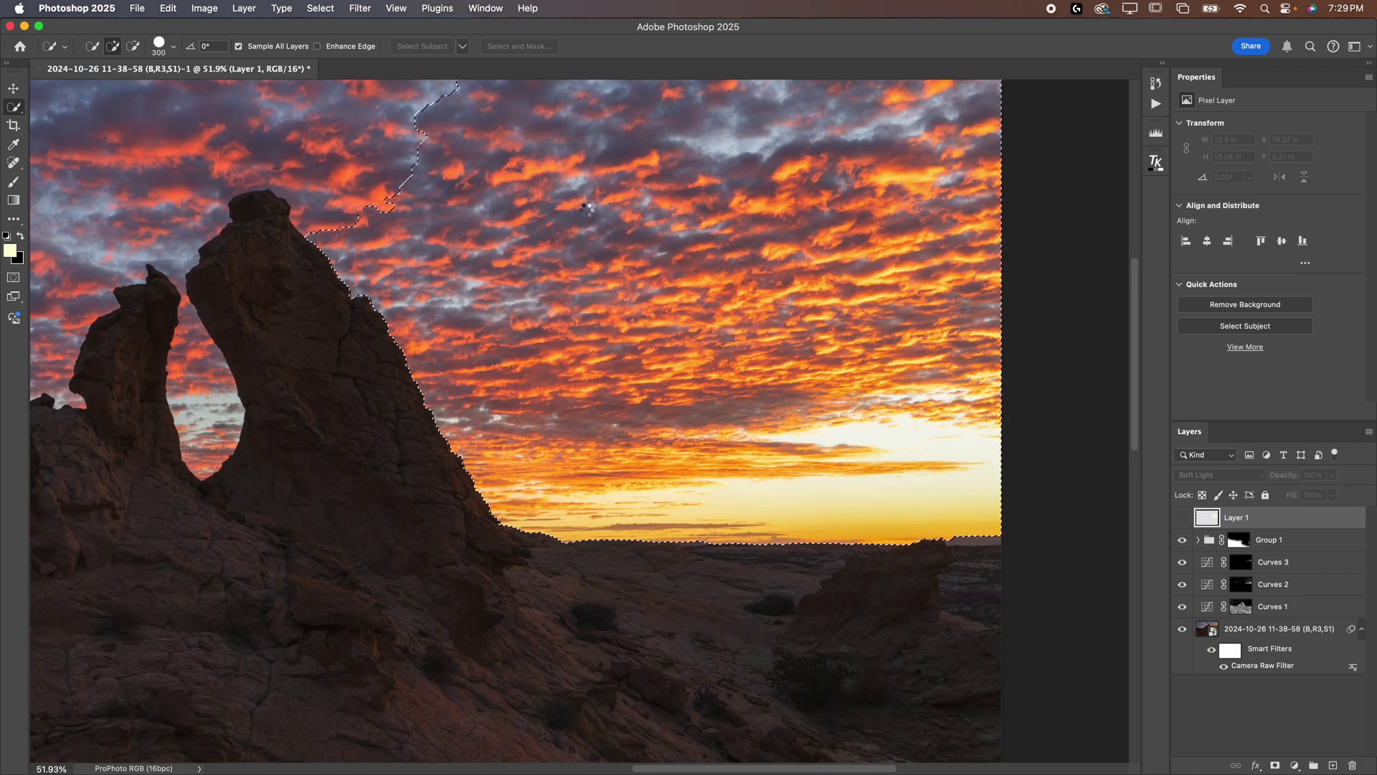
pyautogui.scroll(5, 815, 492)
pyautogui.hscroll(-4, 815, 492)
pyautogui.moveTo(815, 492)
pyautogui.mouseDown()
pyautogui.moveTo(725, 440)
pyautogui.moveTo(453, 355)
pyautogui.mouseUp()
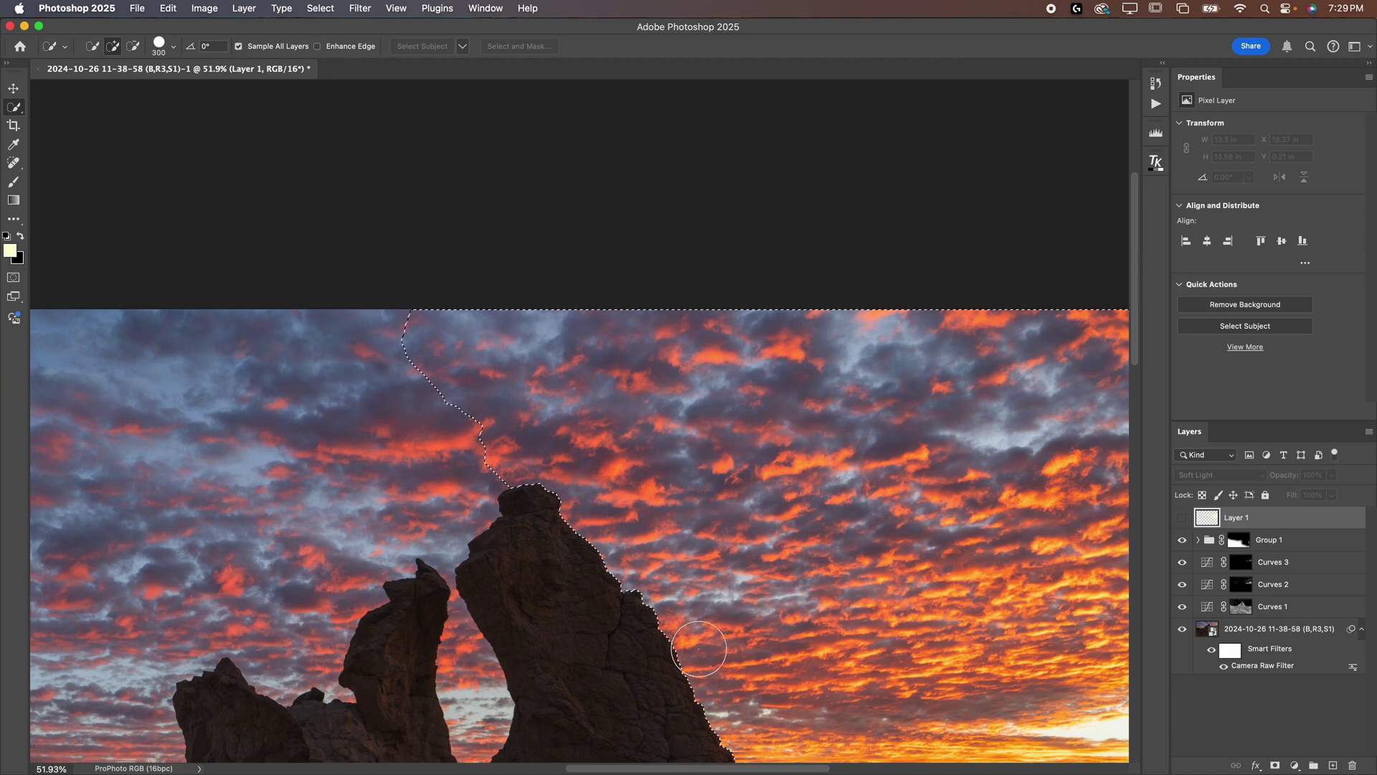
pyautogui.scroll(-8, 701, 547)
pyautogui.hscroll(8, 701, 547)
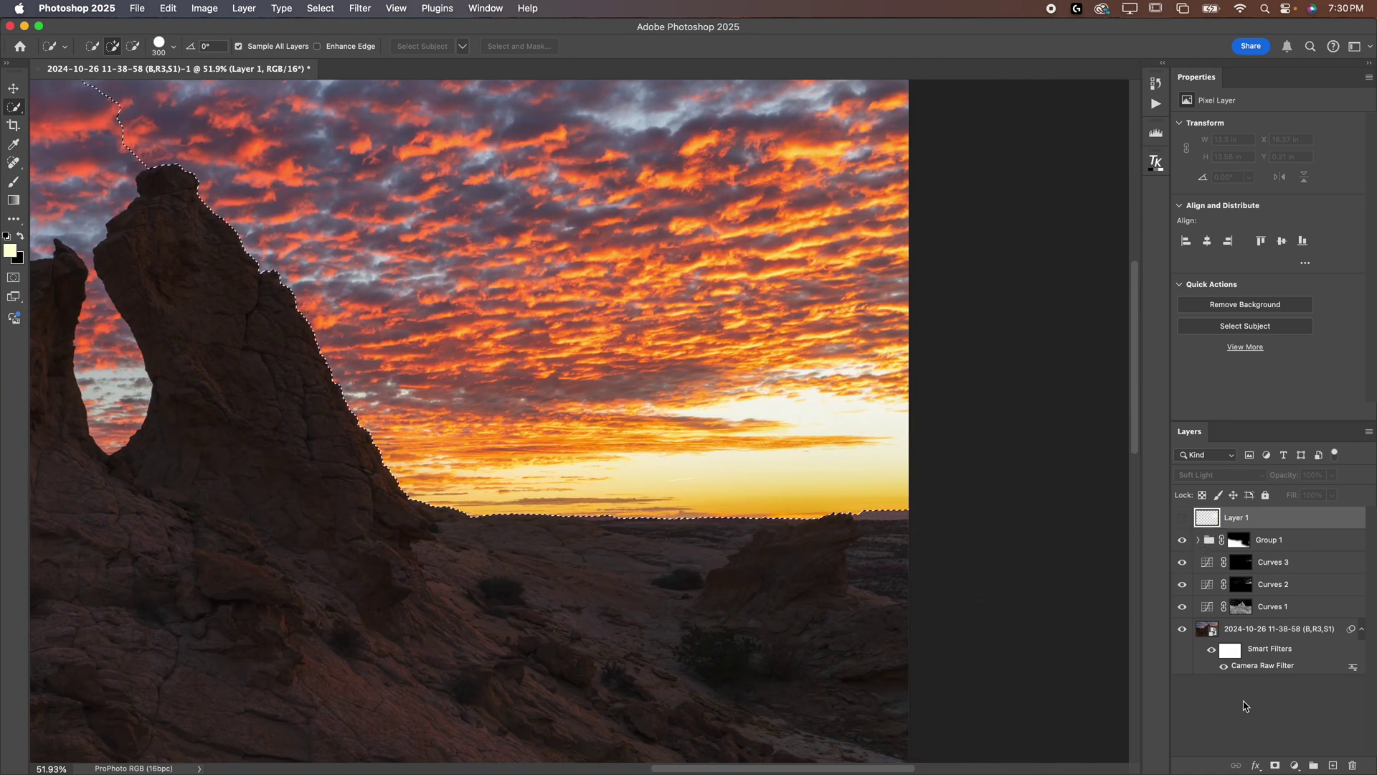
# Mask Layer 1 to the sky selection and compare the glow on and off
pyautogui.click(1275, 766)
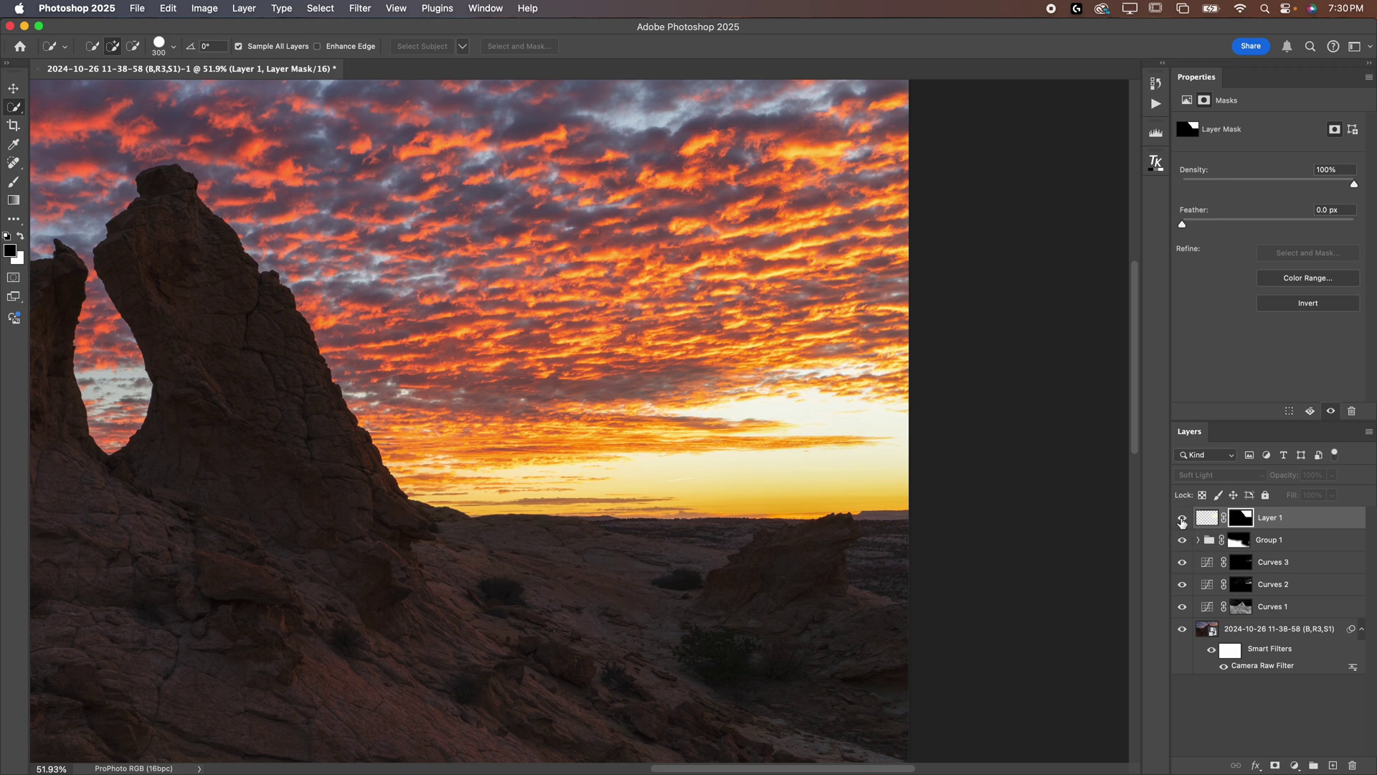
pyautogui.click(1183, 518)
pyautogui.click(1182, 518)
pyautogui.click(1182, 518)
pyautogui.click(1182, 518)
pyautogui.click(1182, 518)
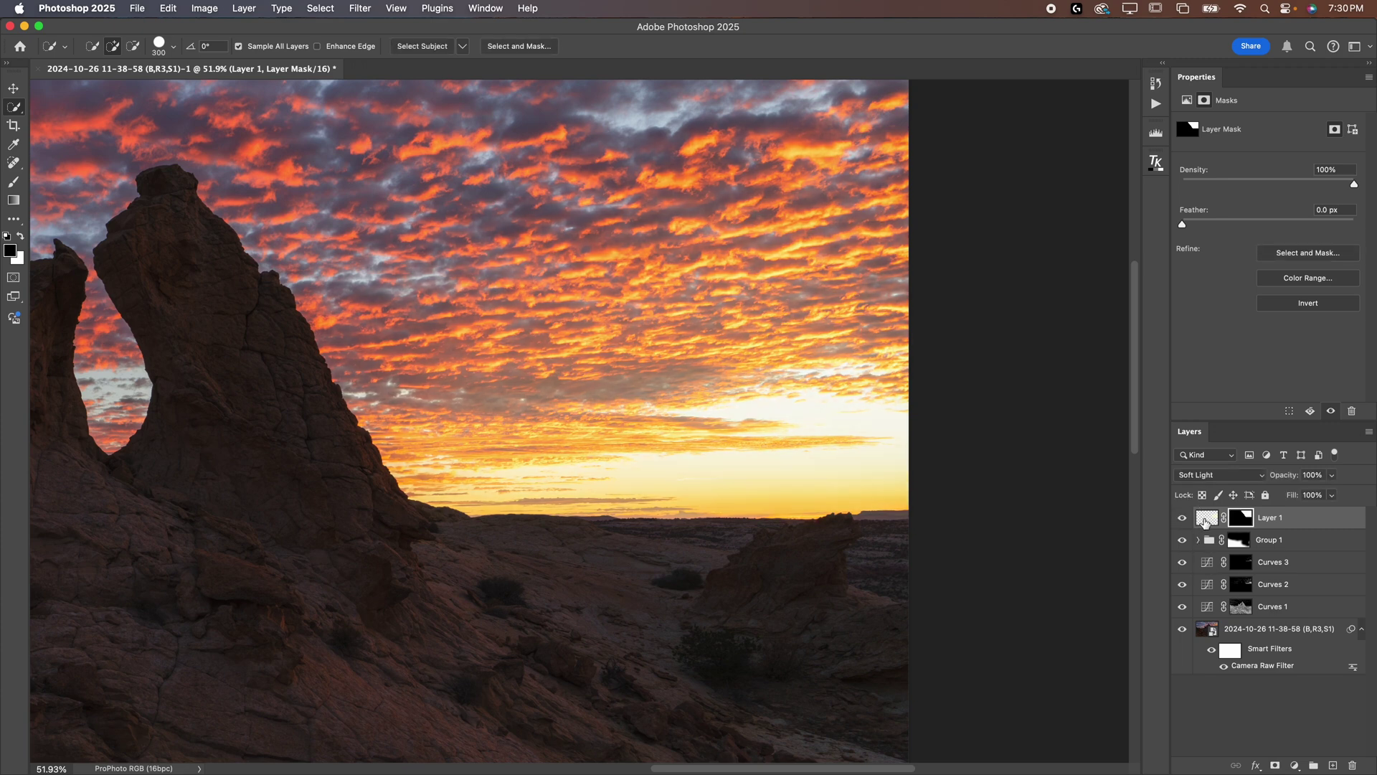
pyautogui.click(1182, 518)
pyautogui.click(1182, 518)
# Lower Layer 1's mask density, keep it in Soft Light, and stamp visible layers onto a new layer
pyautogui.moveTo(1354, 187); pyautogui.dragTo(1294, 186)
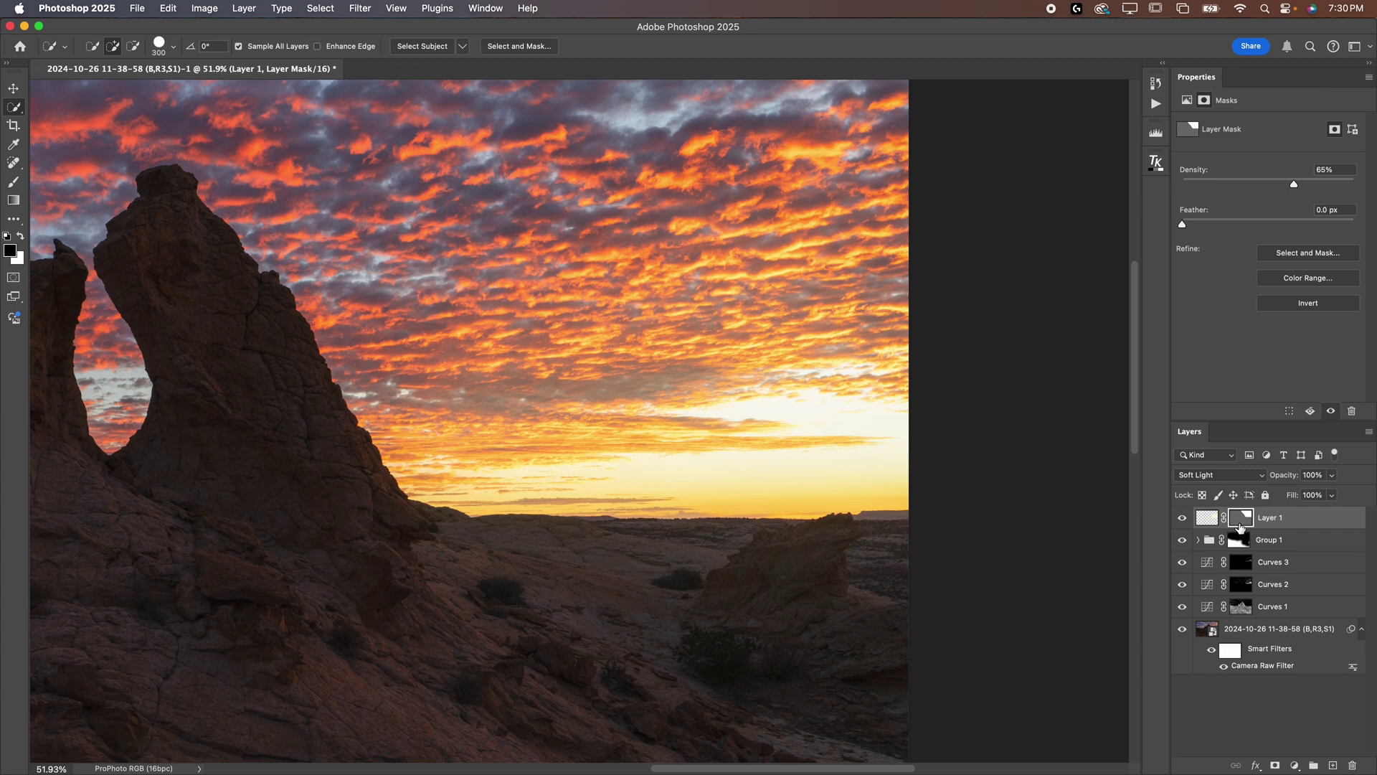
pyautogui.keyDown('alt'); pyautogui.click(1240, 518); pyautogui.keyUp('alt')
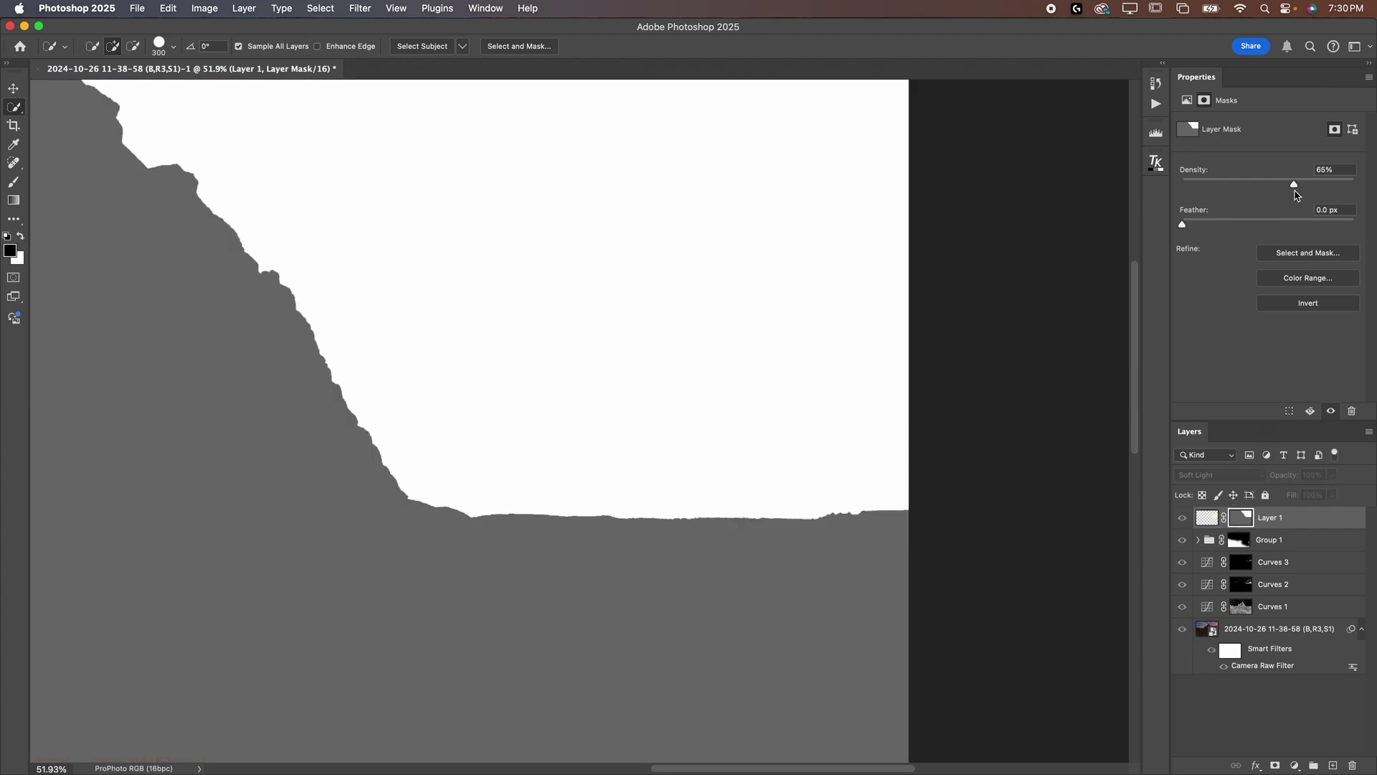
pyautogui.moveTo(1294, 185); pyautogui.dragTo(1329, 182)
pyautogui.click(1205, 517)
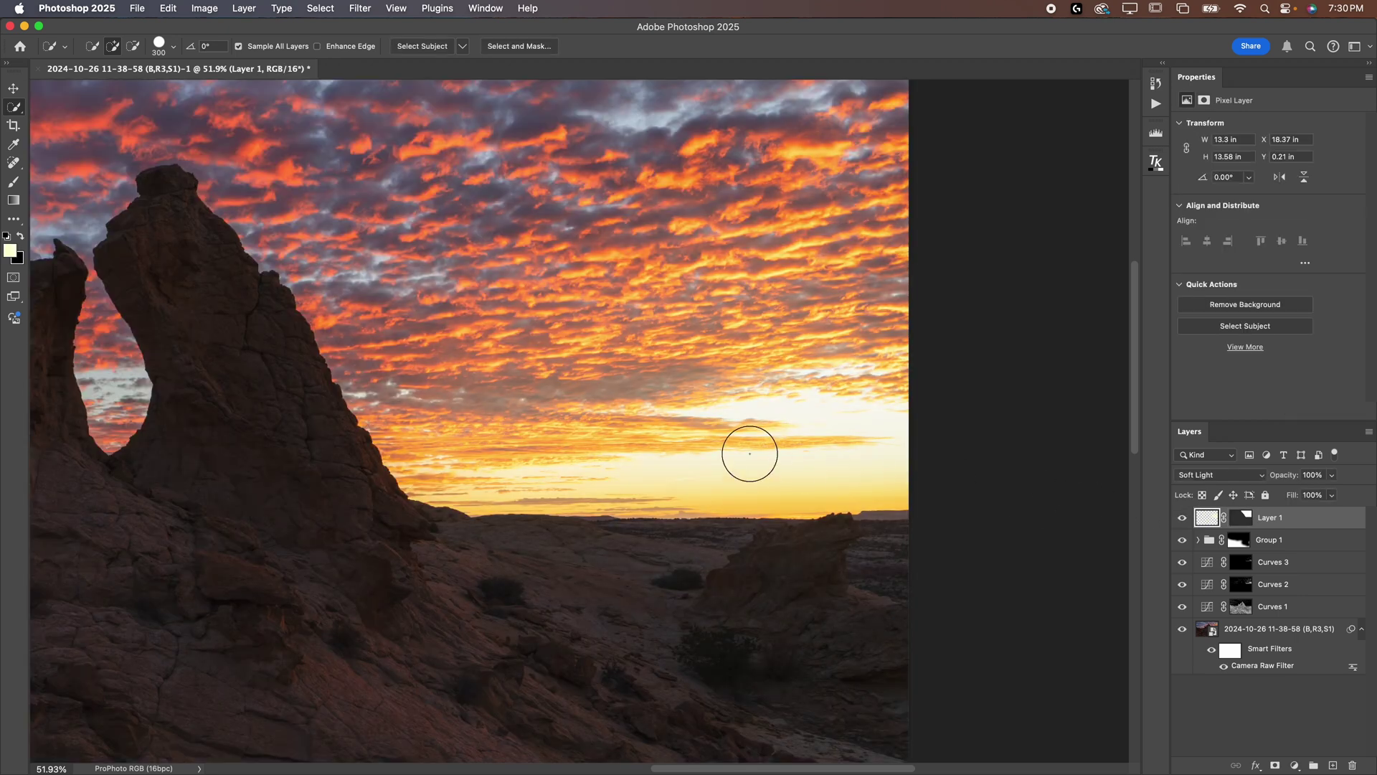
pyautogui.click(1224, 475)
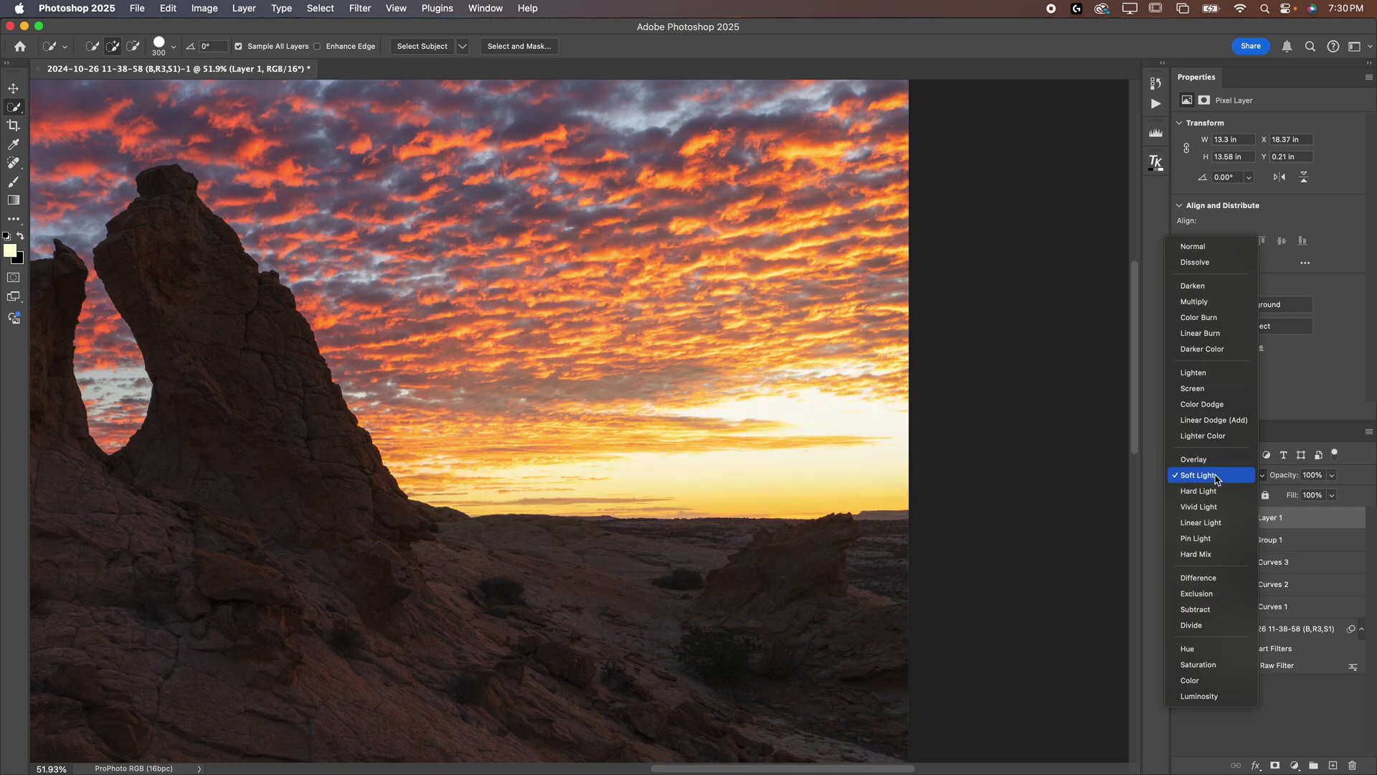
pyautogui.click(1214, 476)
pyautogui.press('super+0')
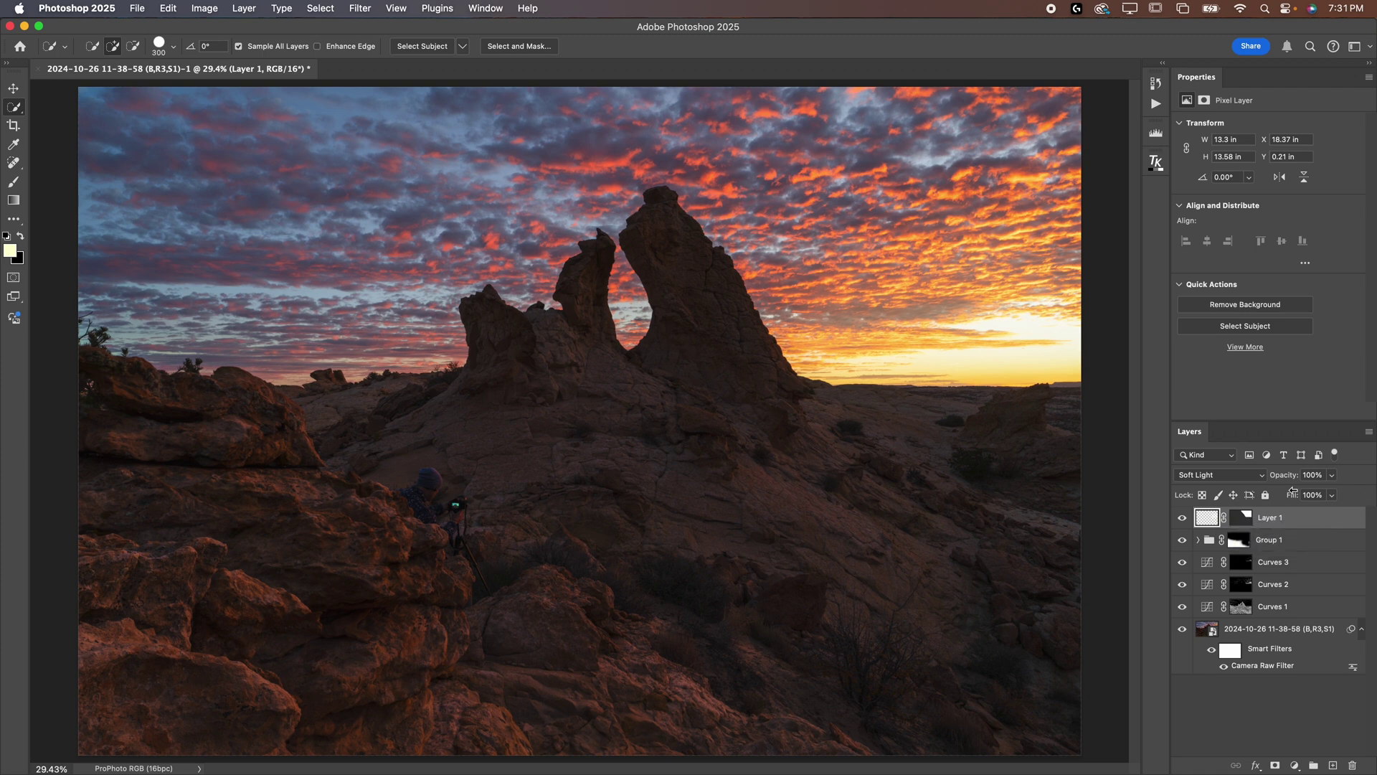
pyautogui.press('super+alt+shift+e')
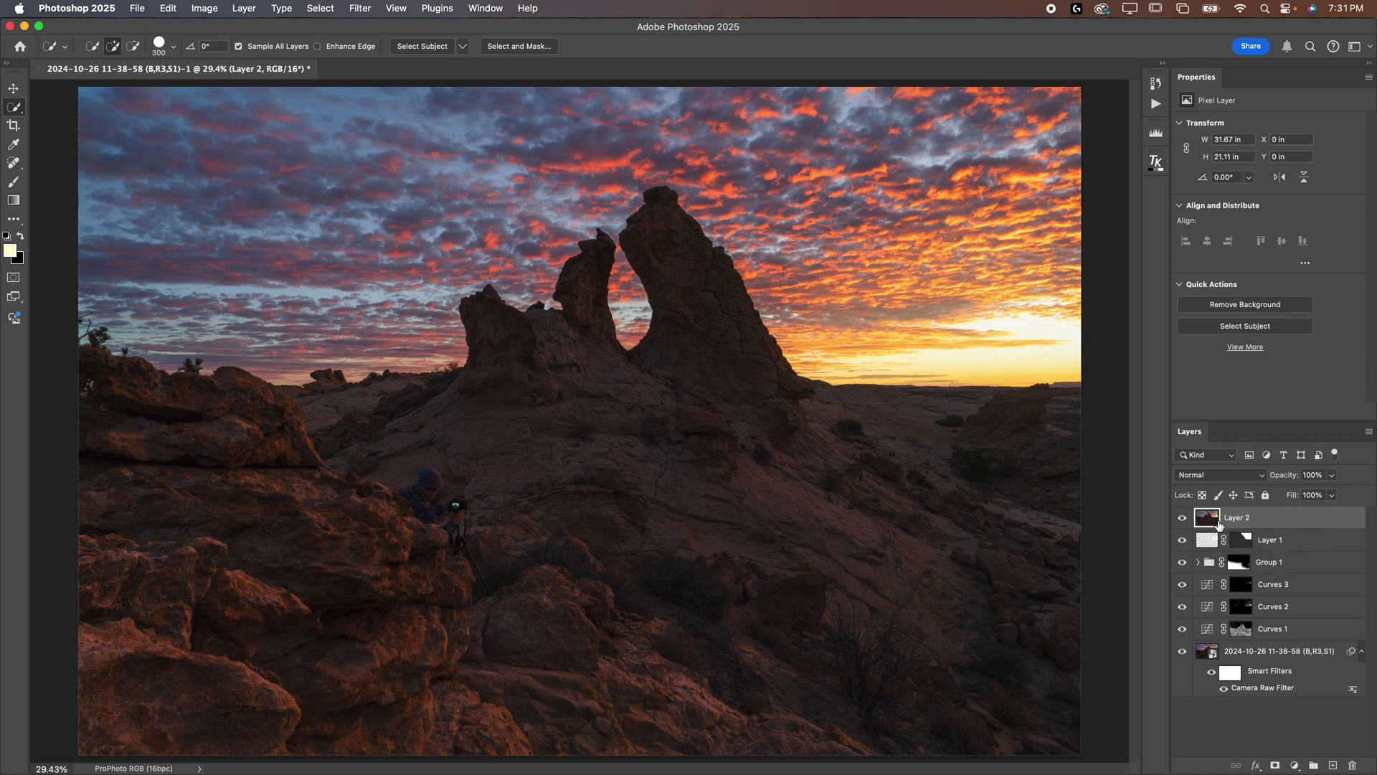
# Rename the merged layer to 'Orton'
pyautogui.doubleClick(1235, 518)
pyautogui.write('Orototon')
pyautogui.press('Return')
# Apply a 50-pixel Gaussian Blur to Orton and hide the layer
pyautogui.click(360, 8)
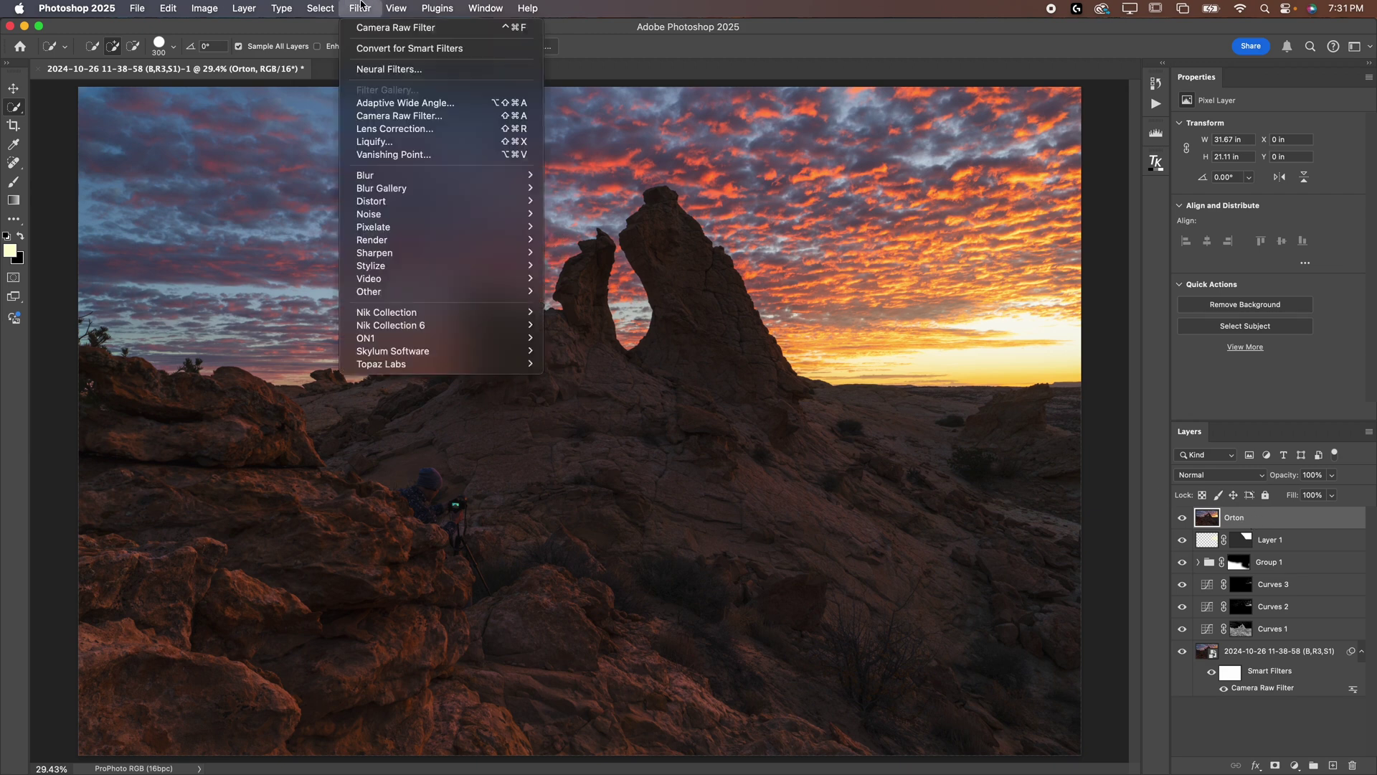
pyautogui.moveTo(380, 179)
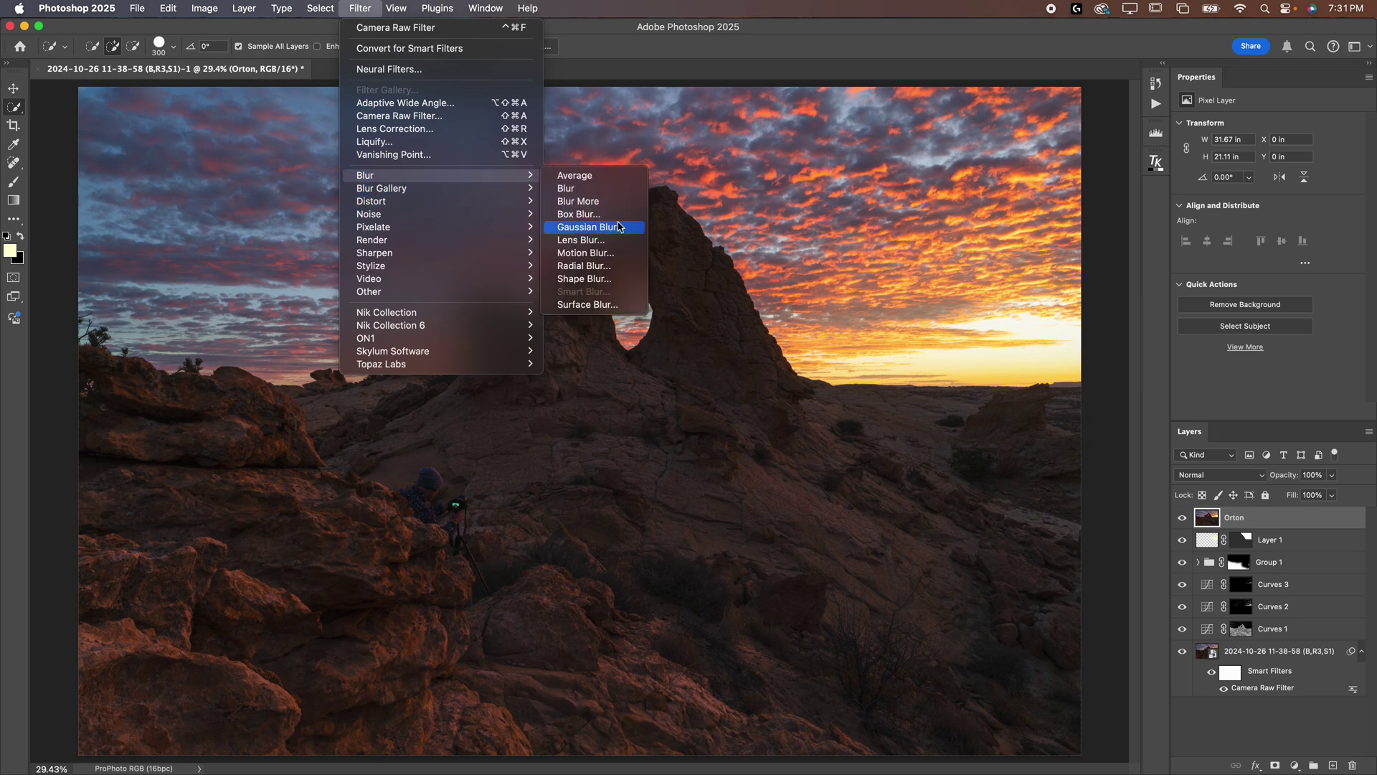
pyautogui.click(620, 227)
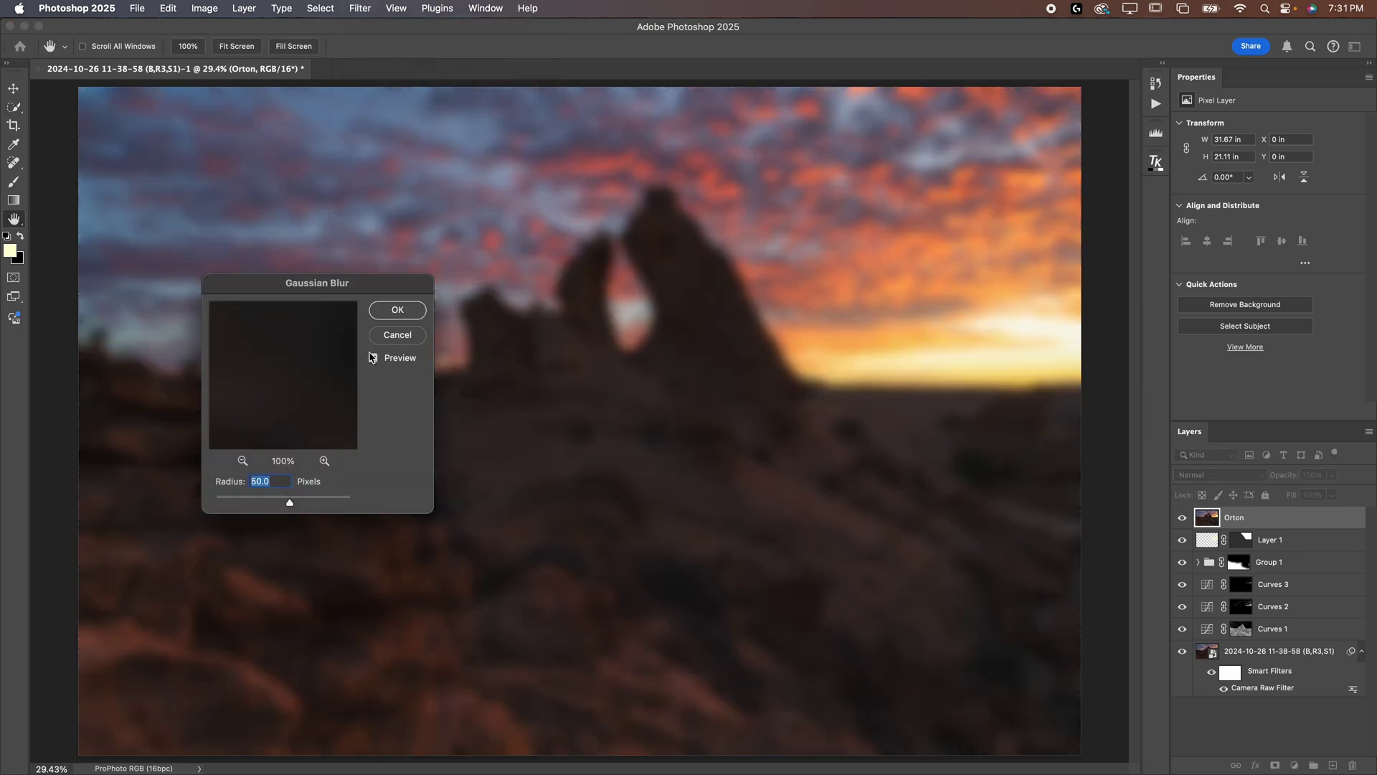
pyautogui.click(398, 311)
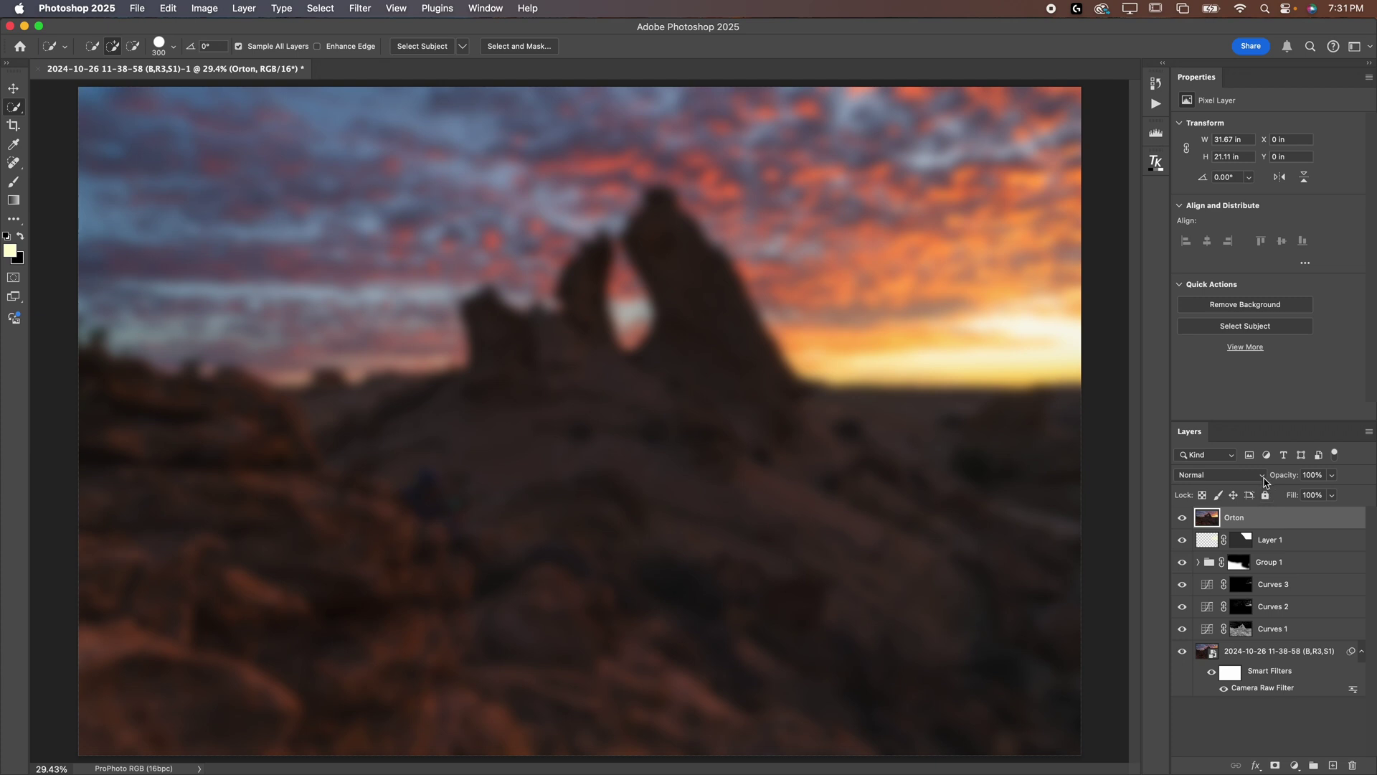
pyautogui.click(1182, 518)
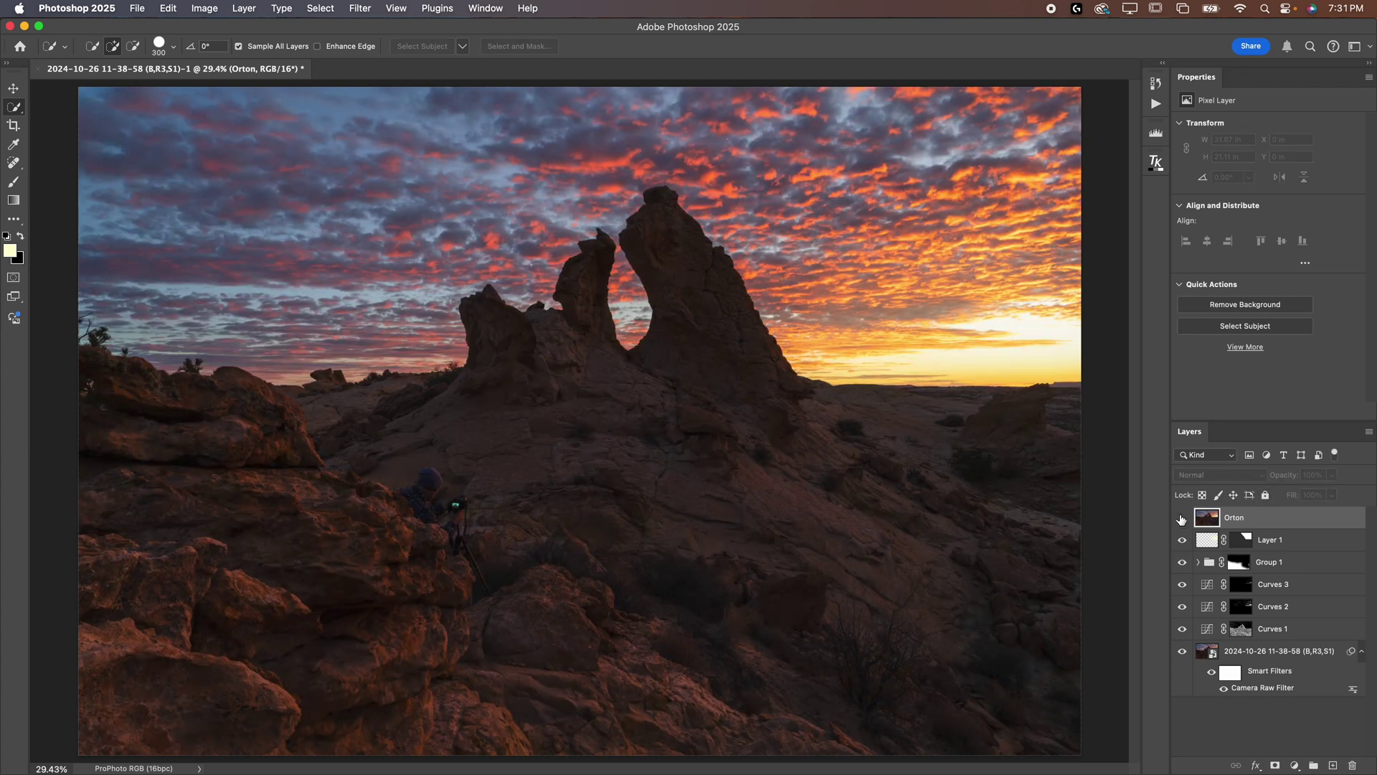
# Compare Lights 1, Darks 1 and Lights 2 masks, then mask Orton with the Lights 2 selection
pyautogui.click(1155, 163)
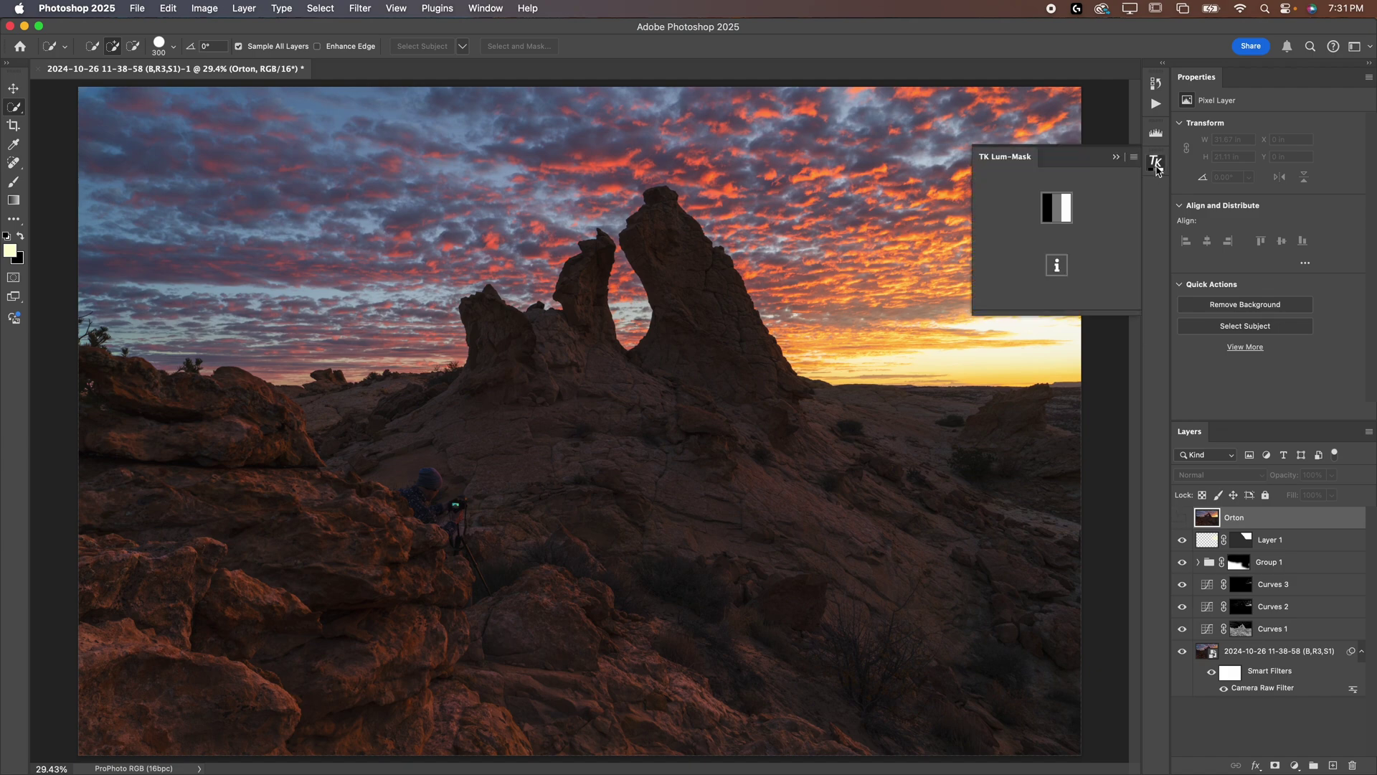
pyautogui.click(1059, 218)
pyautogui.click(1054, 218)
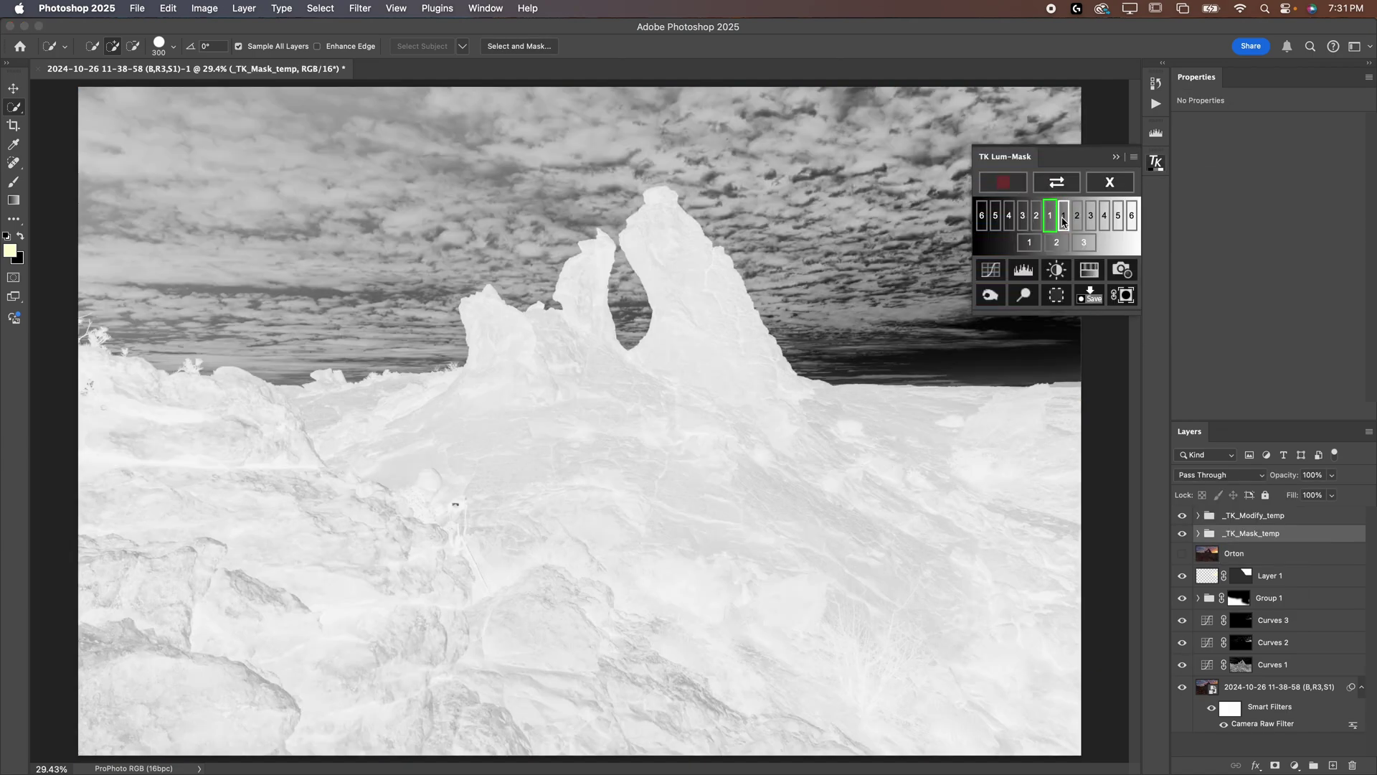
pyautogui.click(1064, 218)
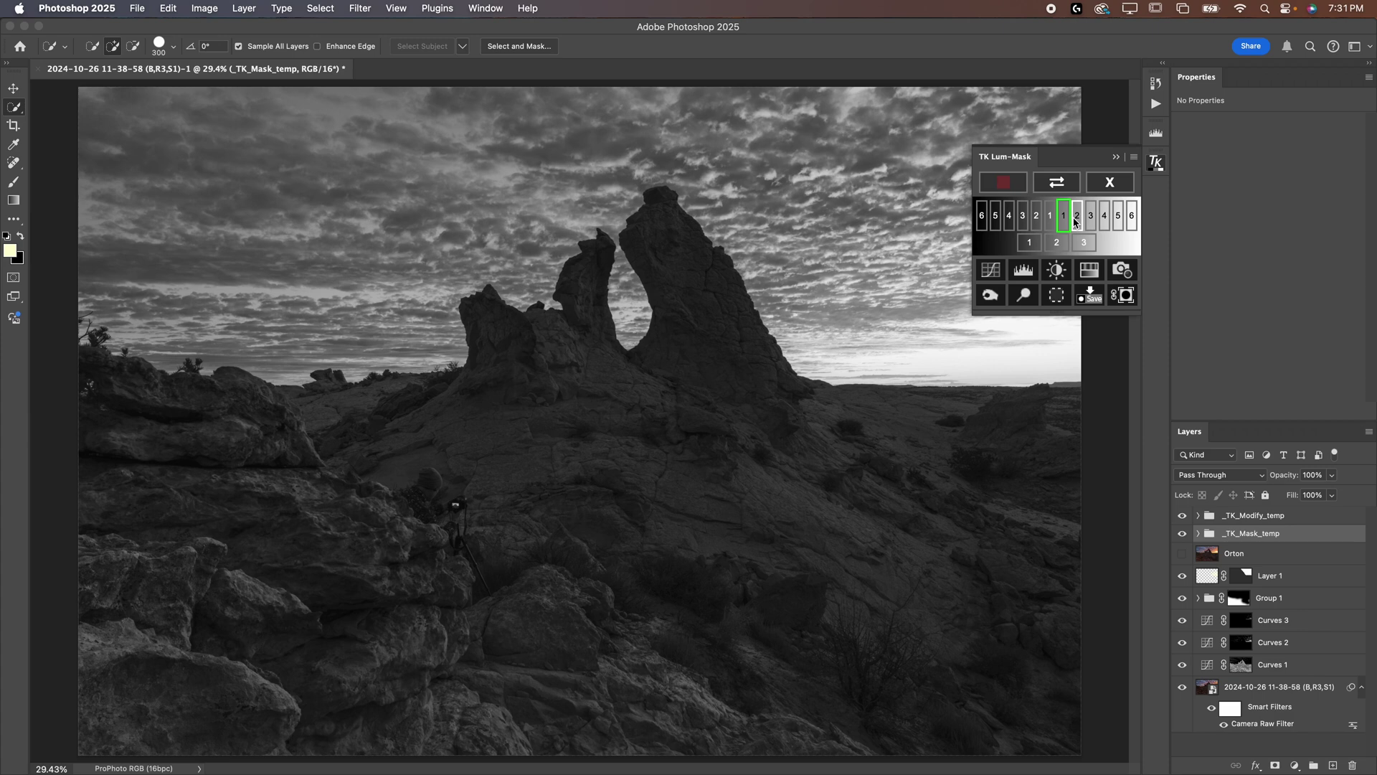
pyautogui.click(1076, 219)
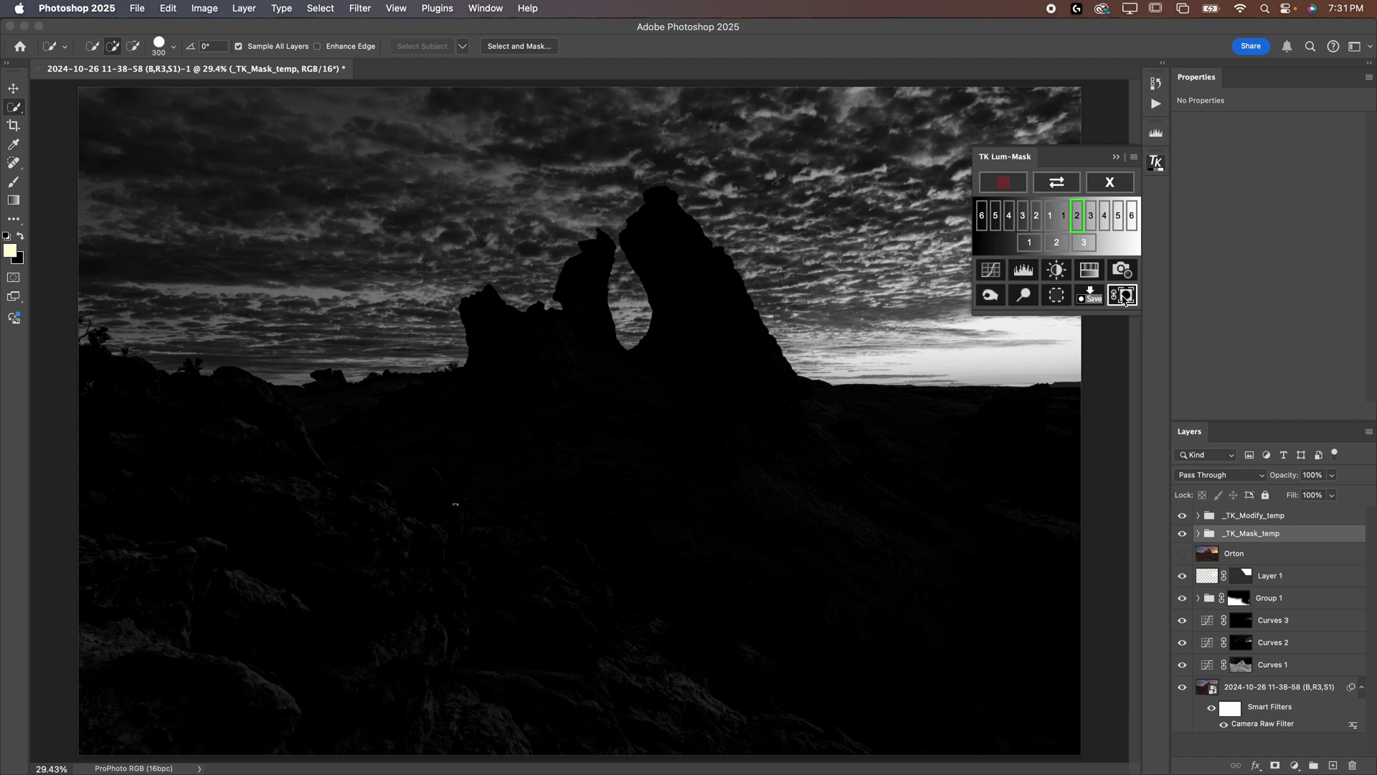
pyautogui.click(1062, 302)
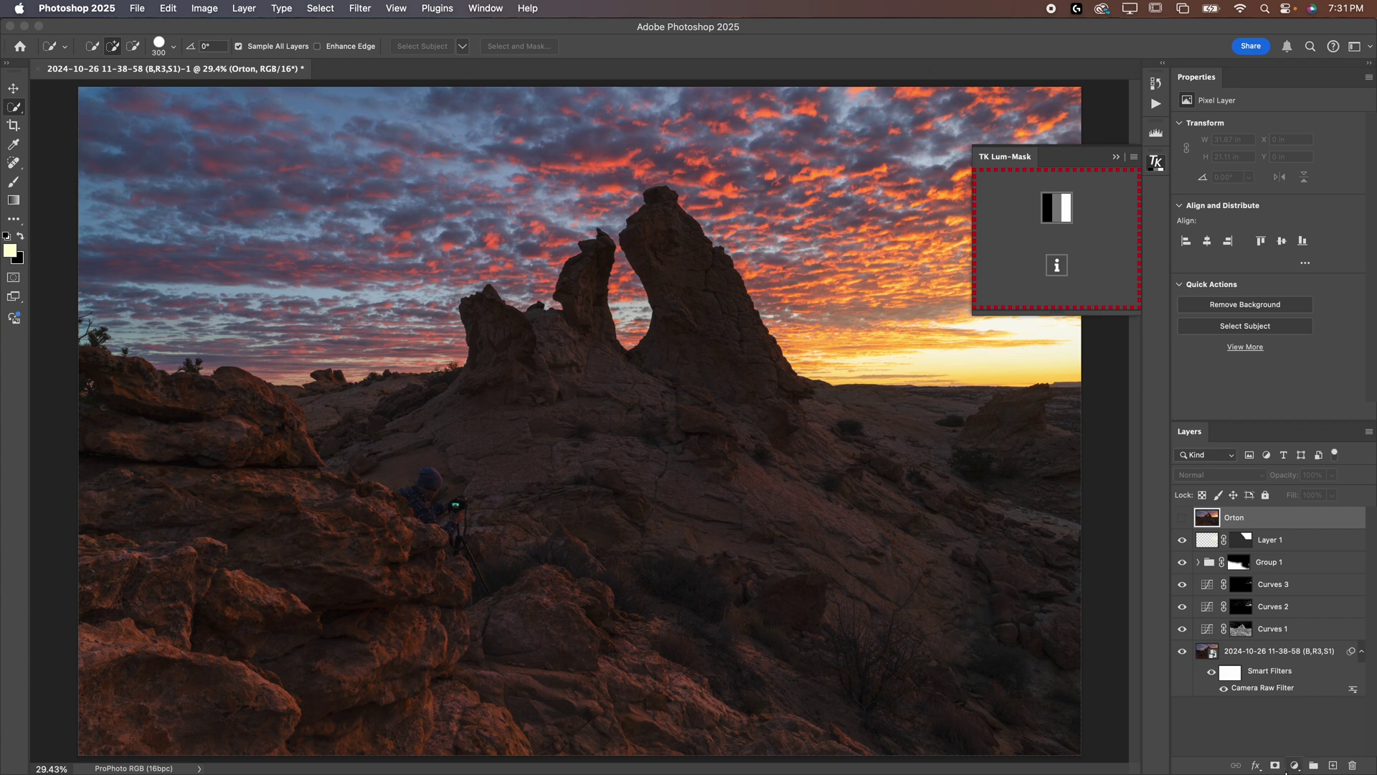
pyautogui.click(1276, 766)
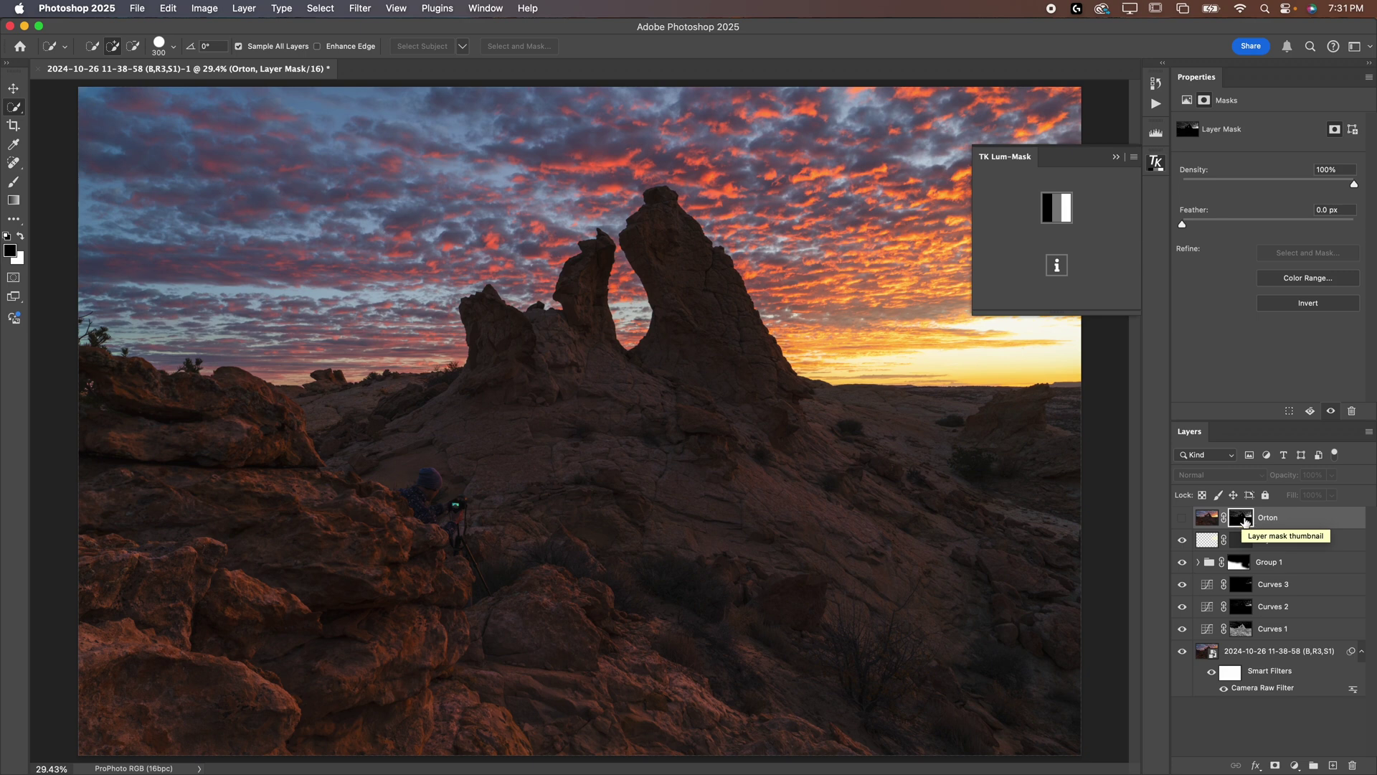
# Show Orton in Soft Light blend mode and compare it before and after
pyautogui.click(1183, 518)
pyautogui.click(1213, 475)
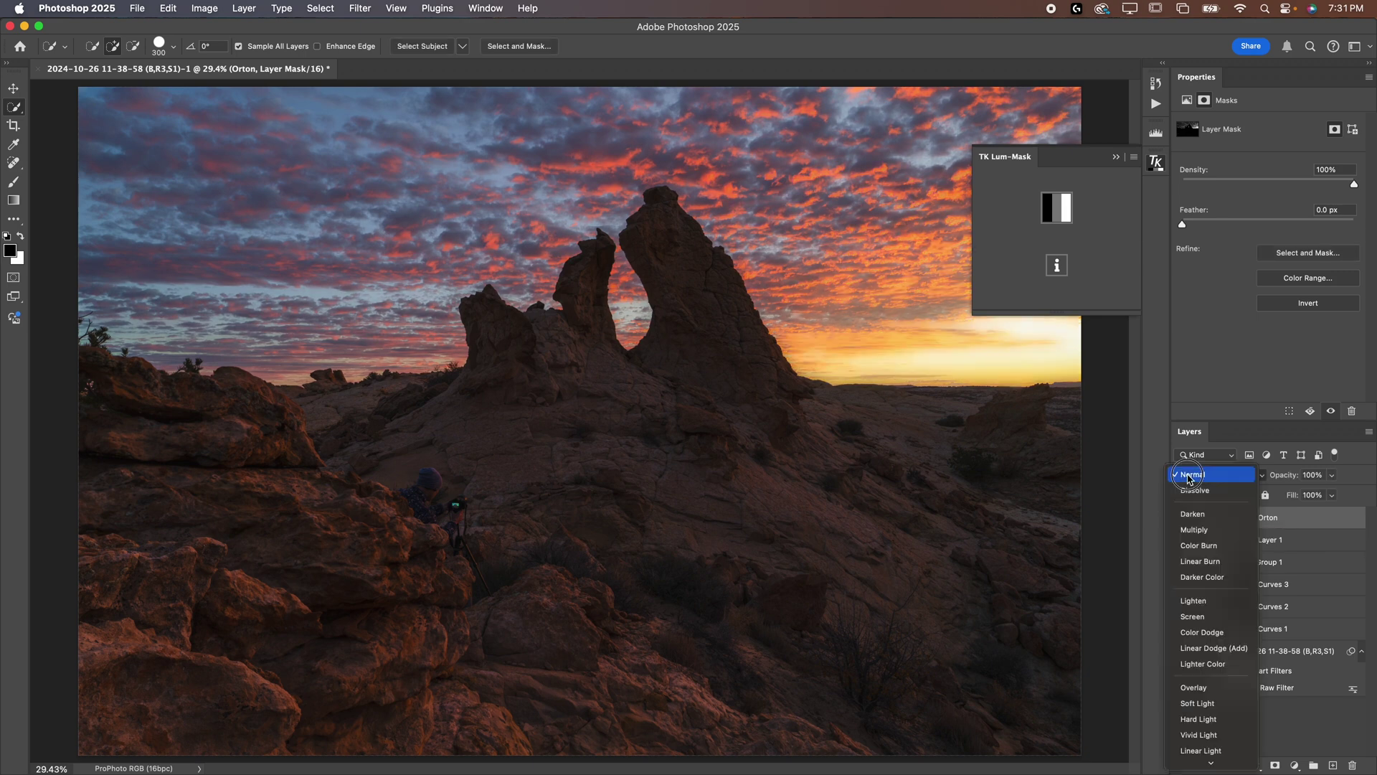
pyautogui.click(1195, 703)
pyautogui.click(1116, 157)
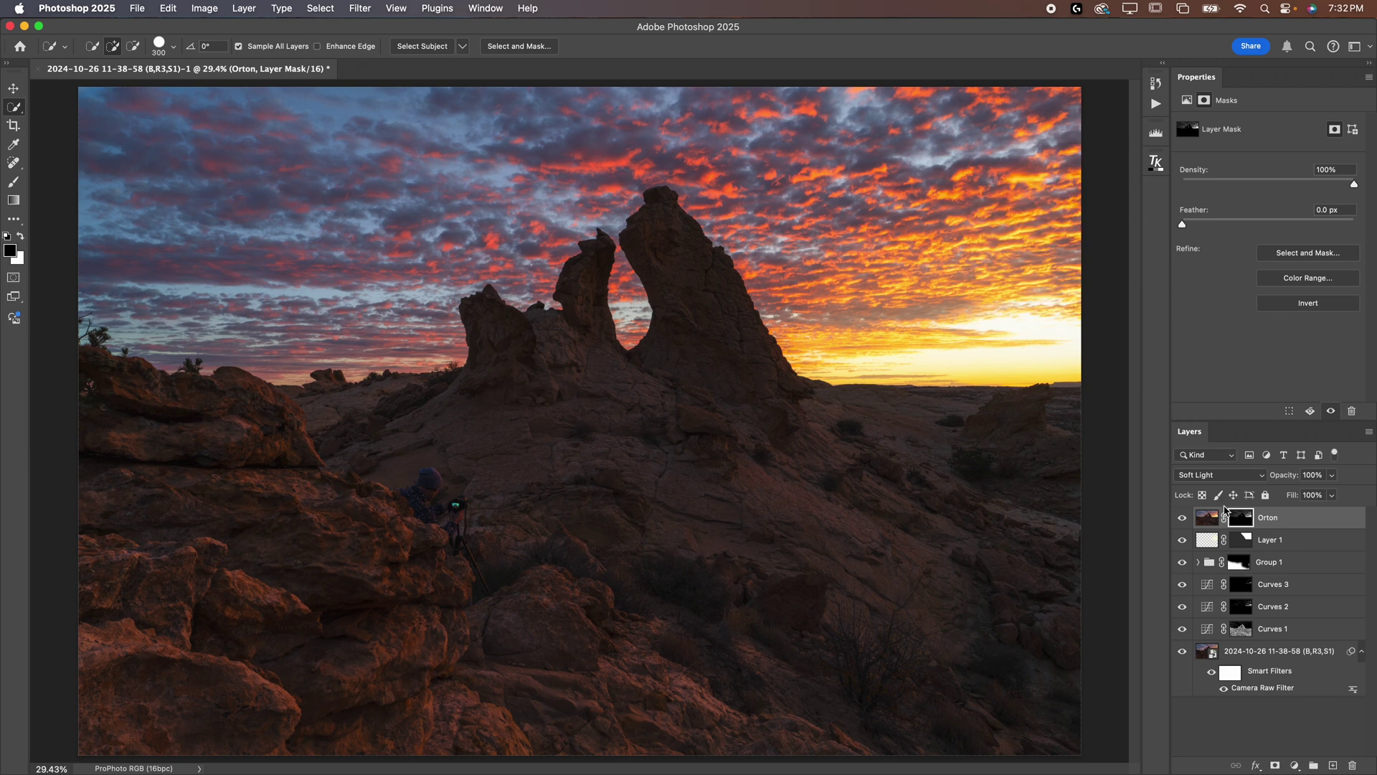
pyautogui.click(1183, 518)
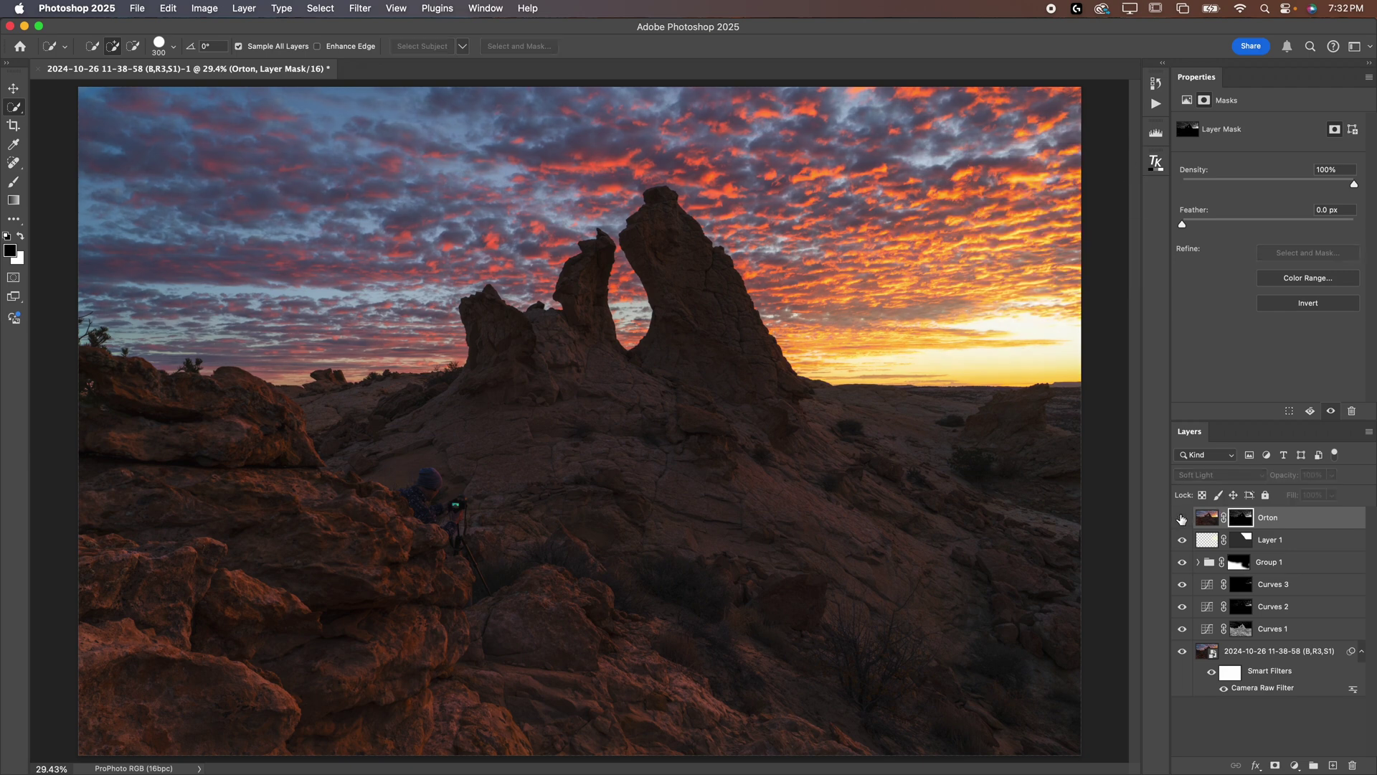
pyautogui.click(1182, 518)
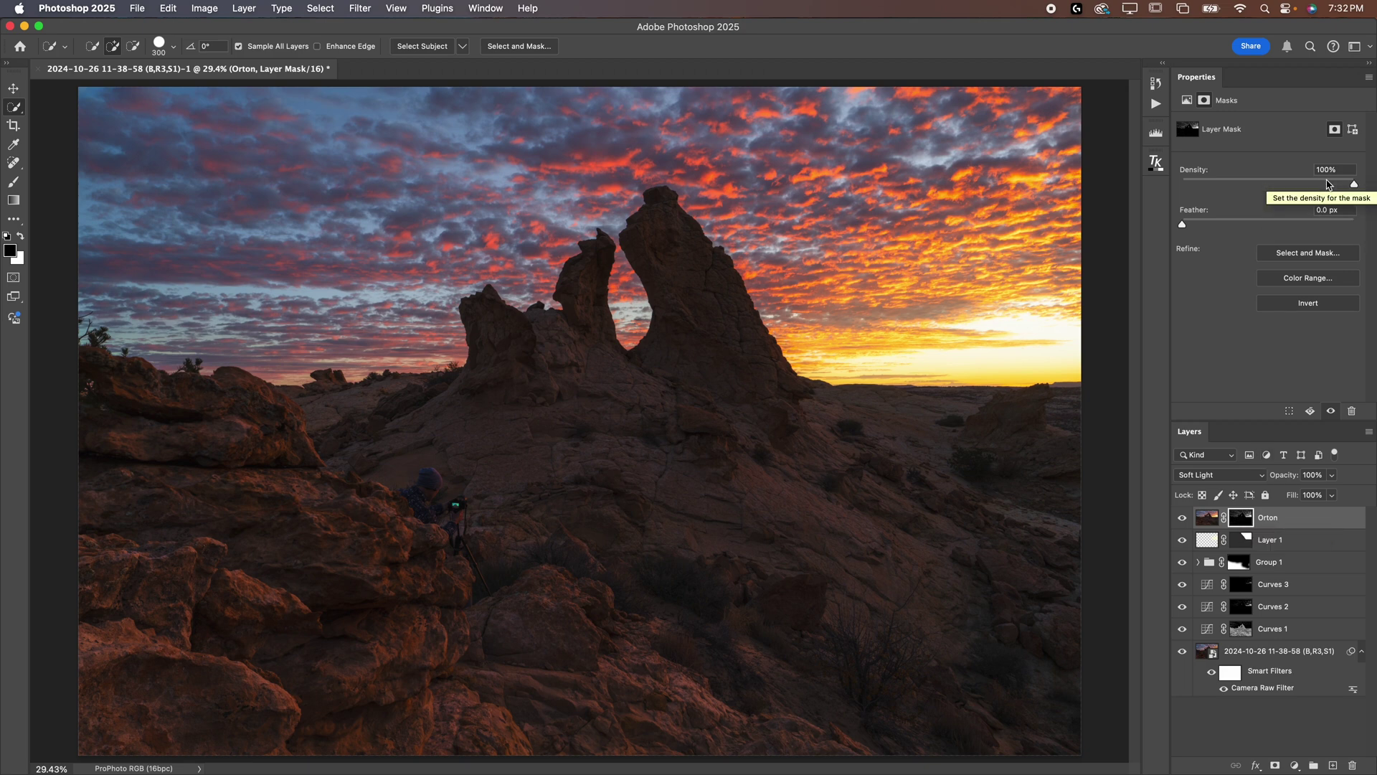
# Lower Orton's mask density to 90% and toggle the layer to judge the glow
pyautogui.moveTo(1354, 184)
pyautogui.mouseDown()
pyautogui.moveTo(1325, 185)
pyautogui.moveTo(1358, 185)
pyautogui.moveTo(1338, 190)
pyautogui.mouseUp()
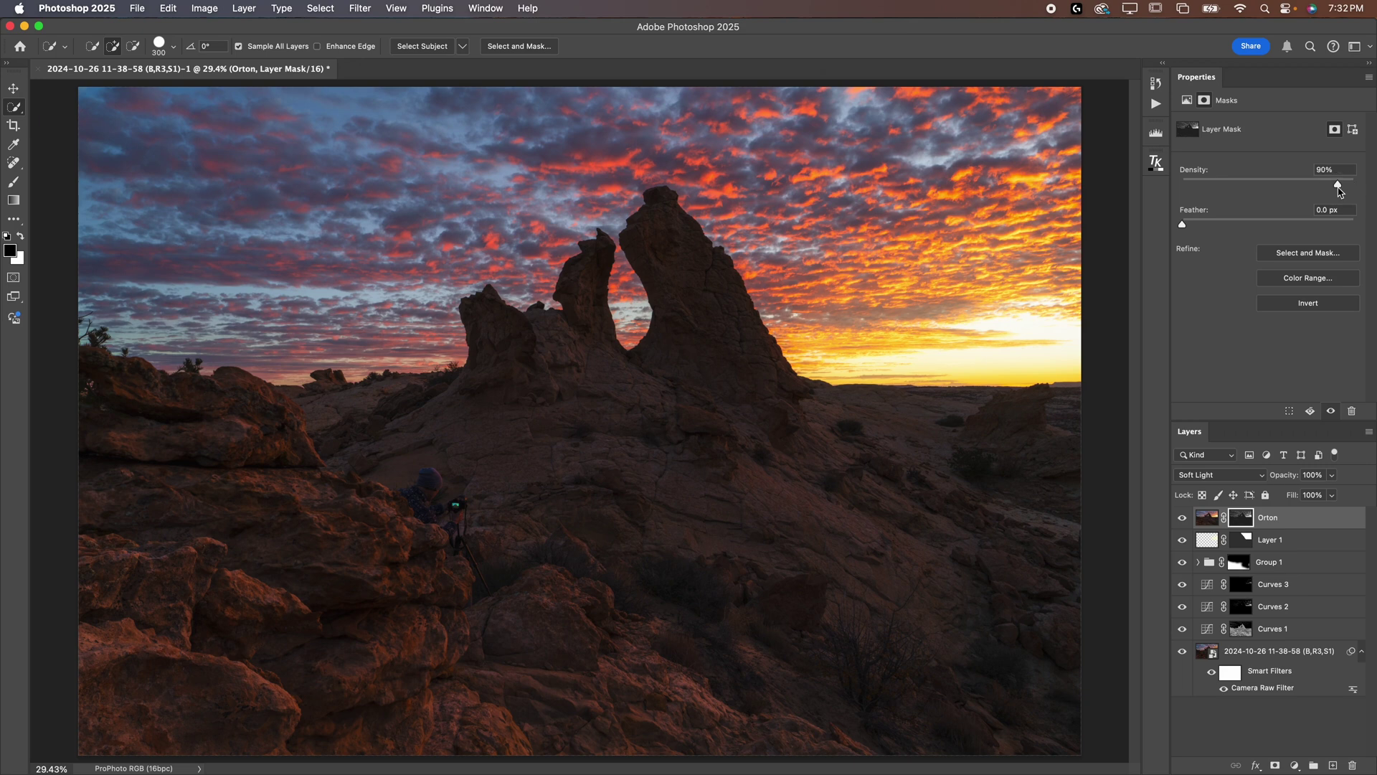
pyautogui.click(1183, 518)
pyautogui.click(1182, 518)
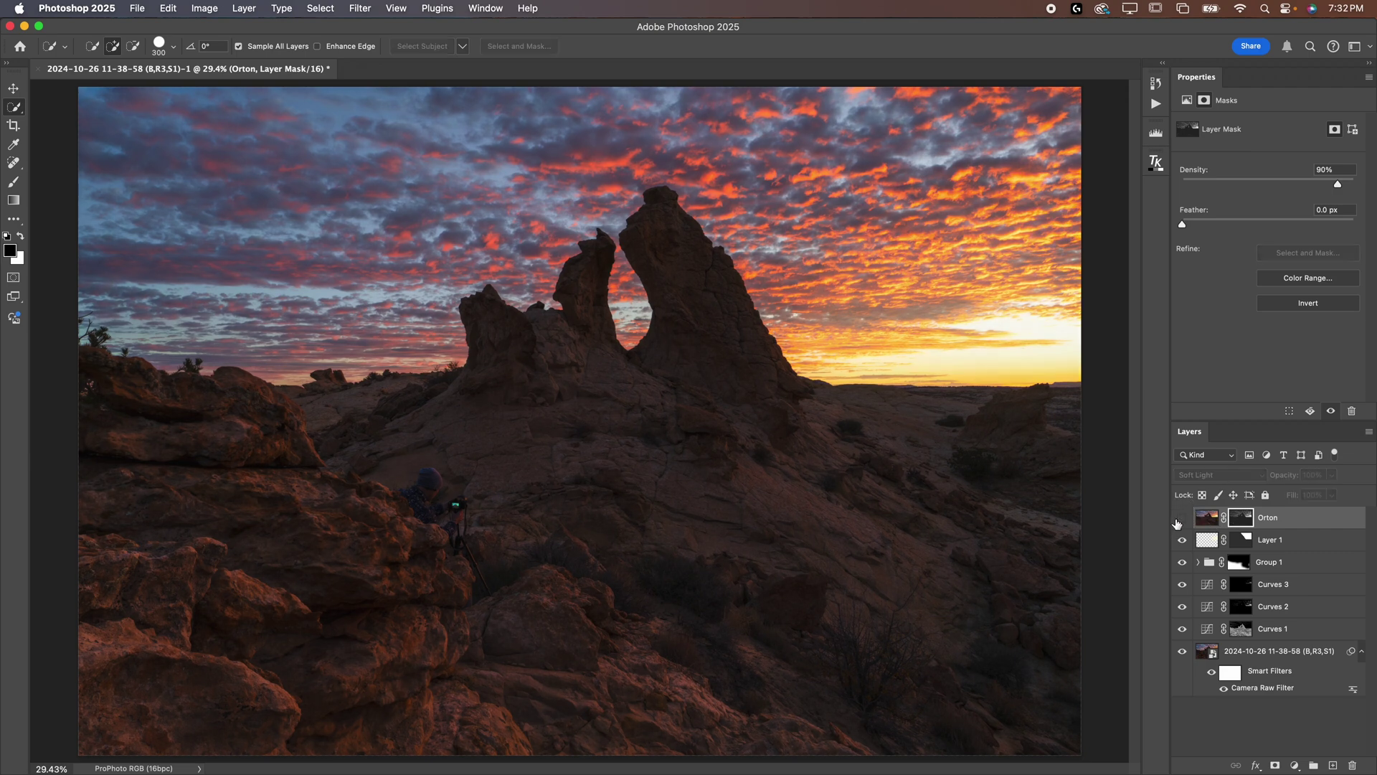
pyautogui.click(1181, 518)
pyautogui.click(1182, 518)
pyautogui.click(1182, 518)
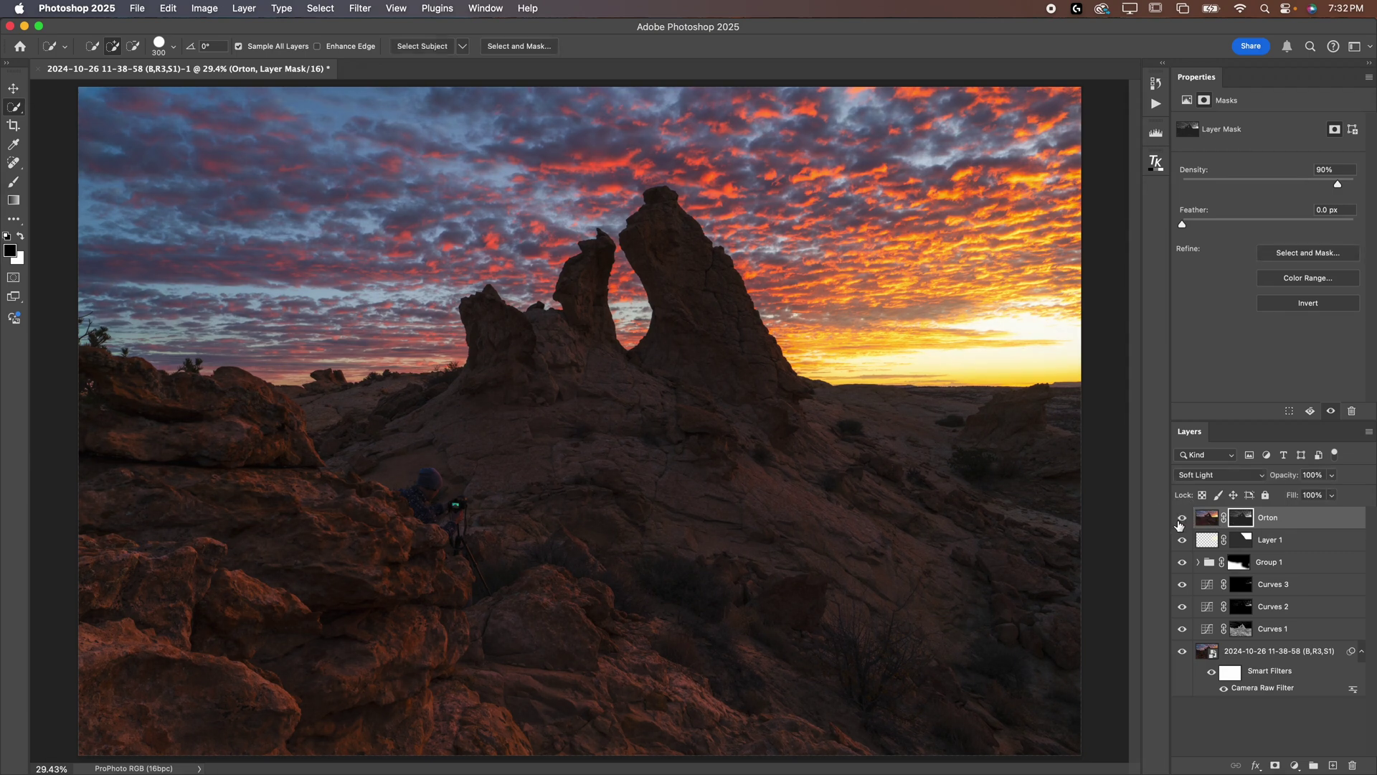
pyautogui.click(1181, 519)
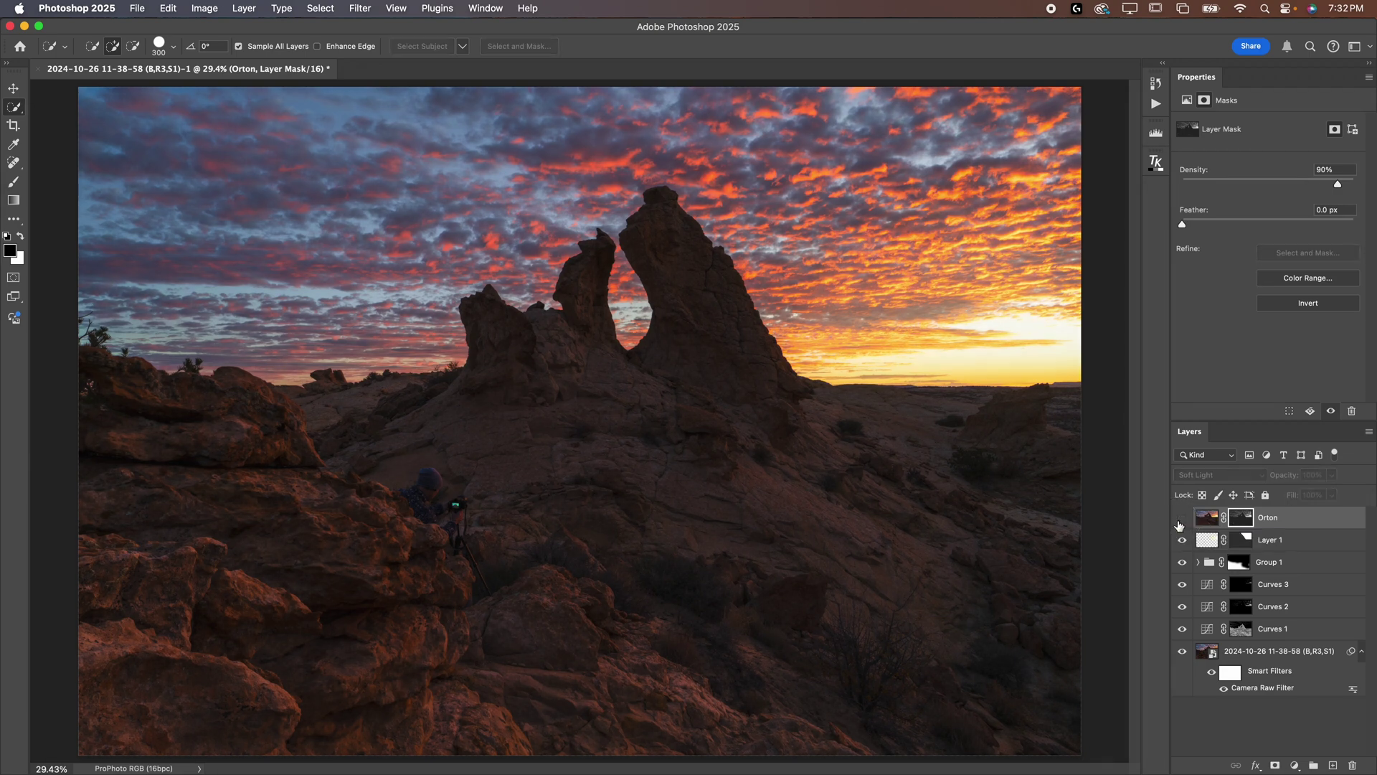
pyautogui.click(1181, 520)
pyautogui.click(1182, 520)
pyautogui.click(1182, 519)
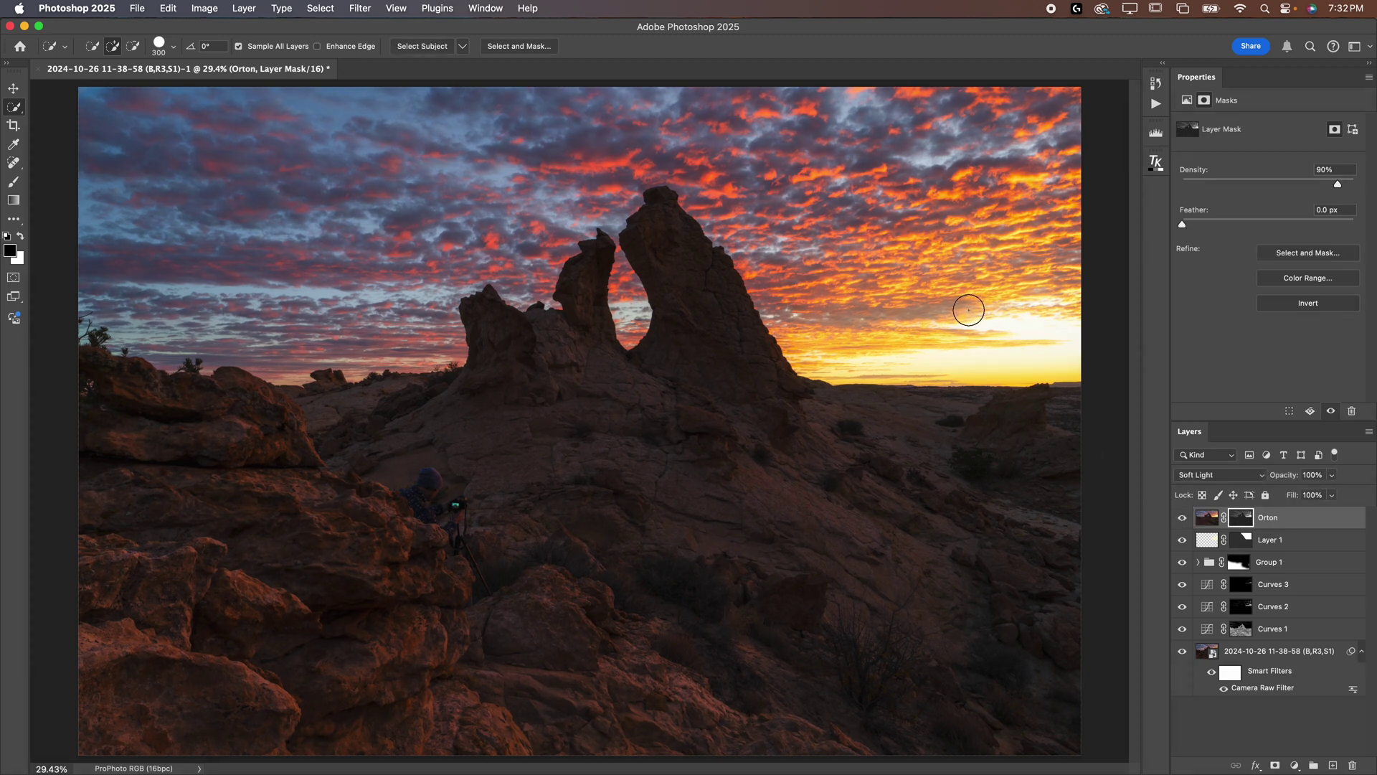
pyautogui.click(1207, 518)
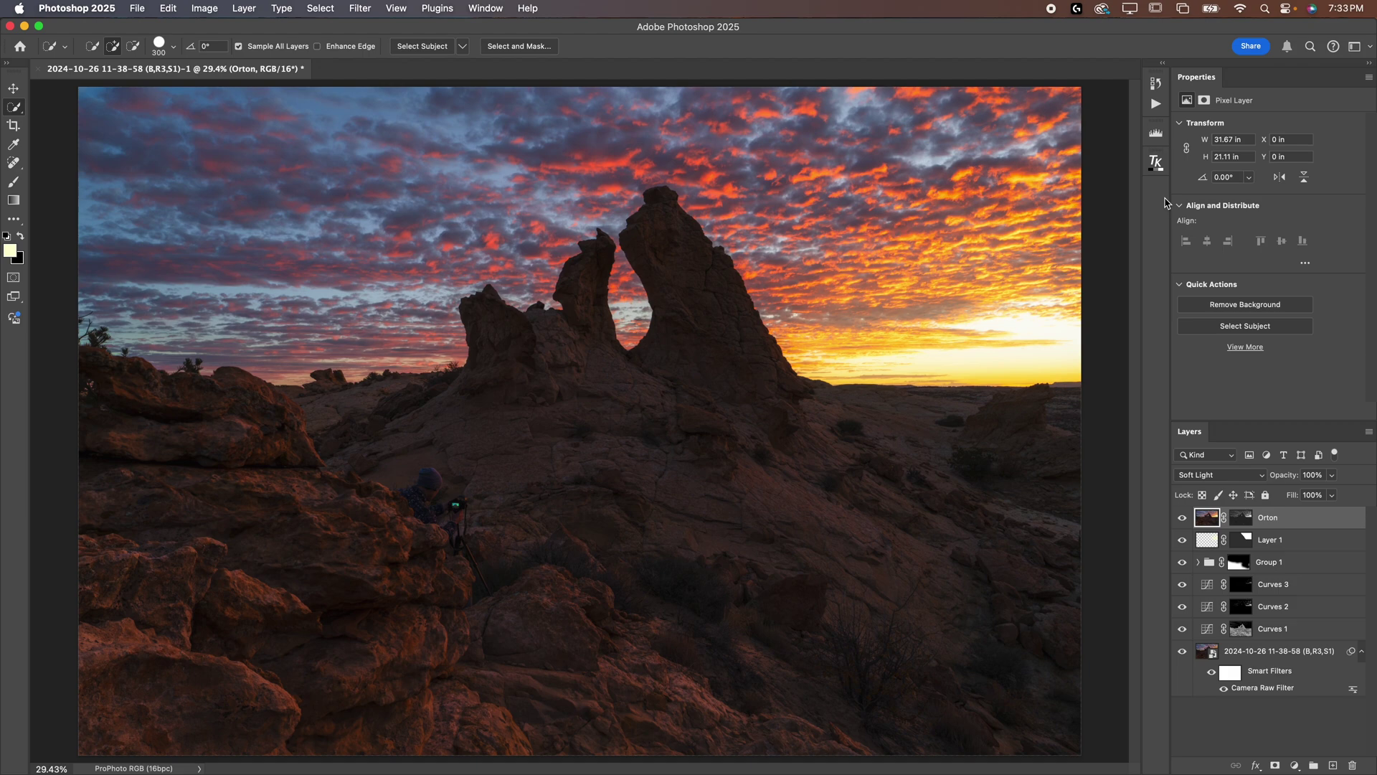
# Add a midtones 2–masked Curves 5 layer raising input 171 to output 189
pyautogui.click(1156, 162)
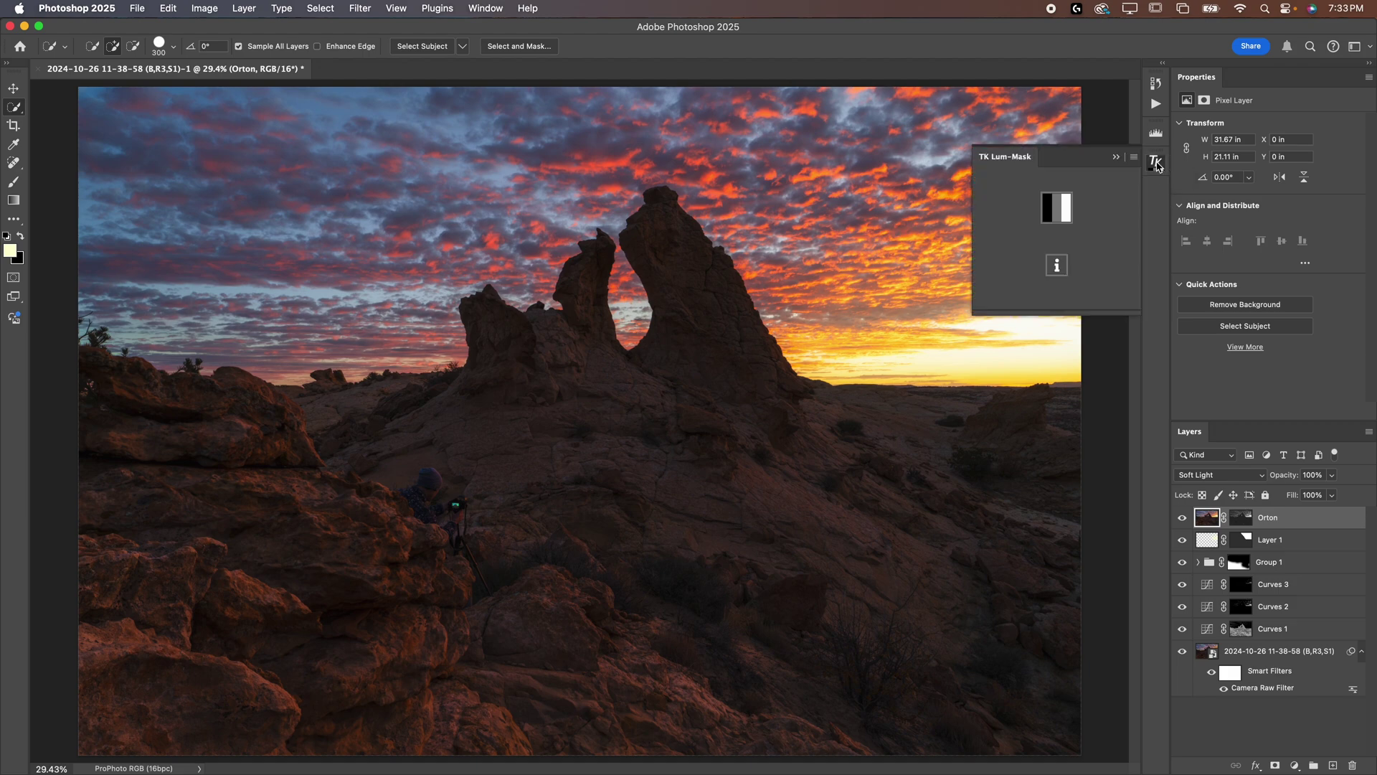
pyautogui.click(1060, 211)
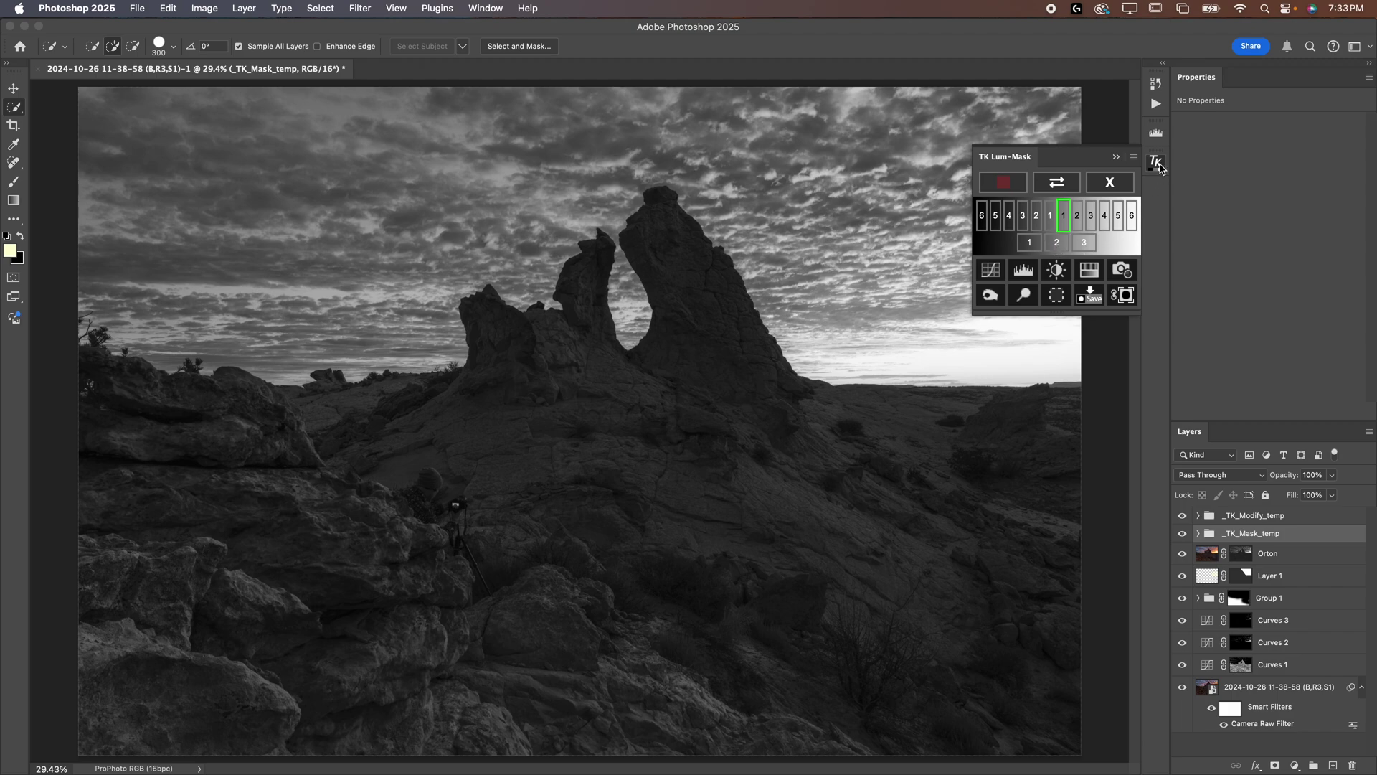
pyautogui.click(1057, 243)
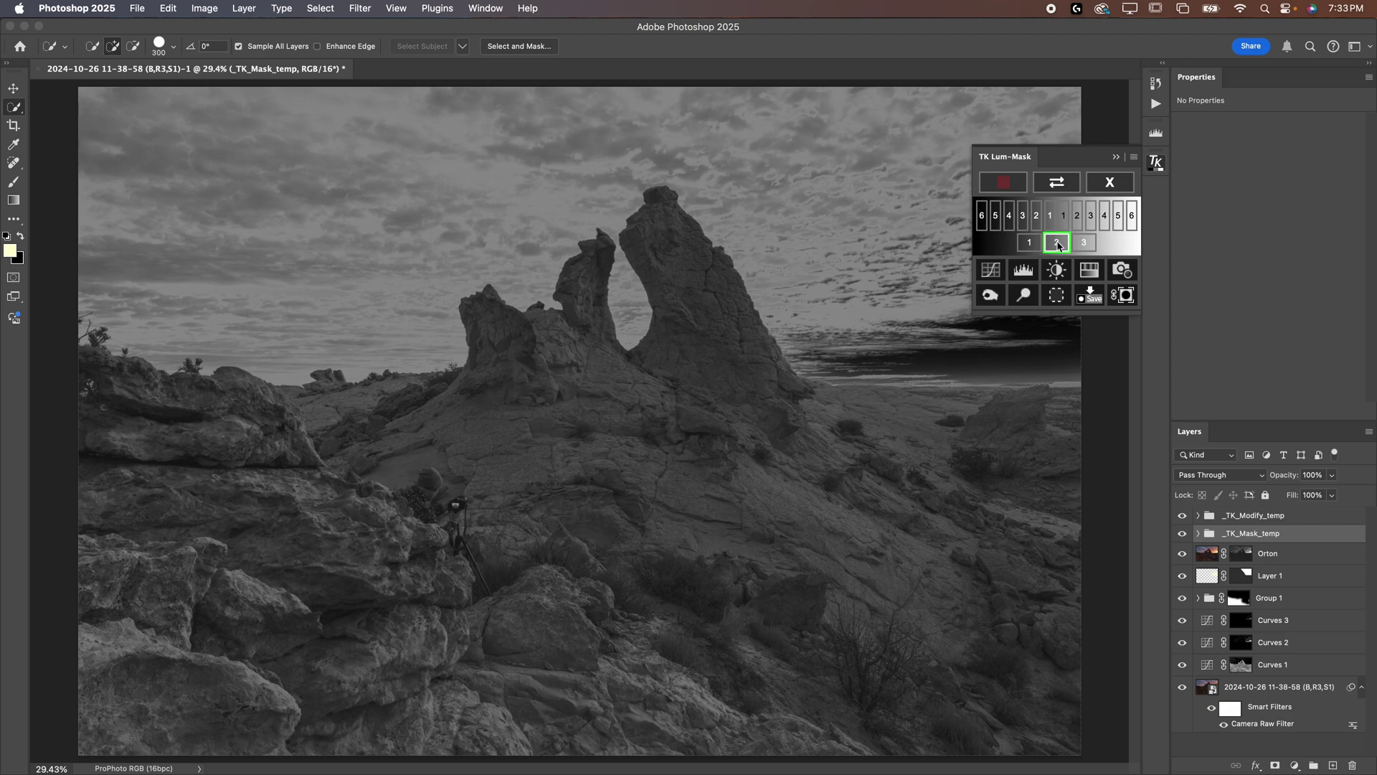
pyautogui.click(991, 270)
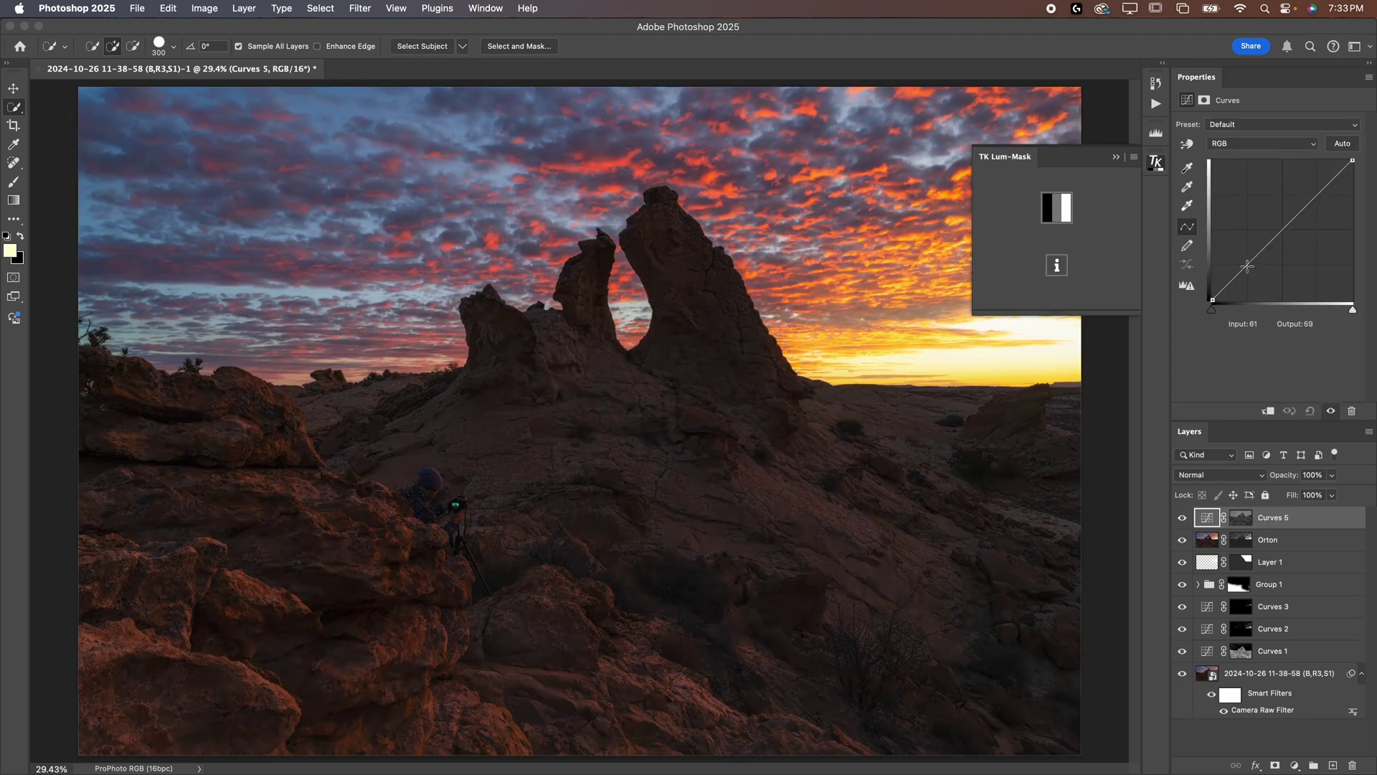
pyautogui.moveTo(1247, 266); pyautogui.dragTo(1250, 269)
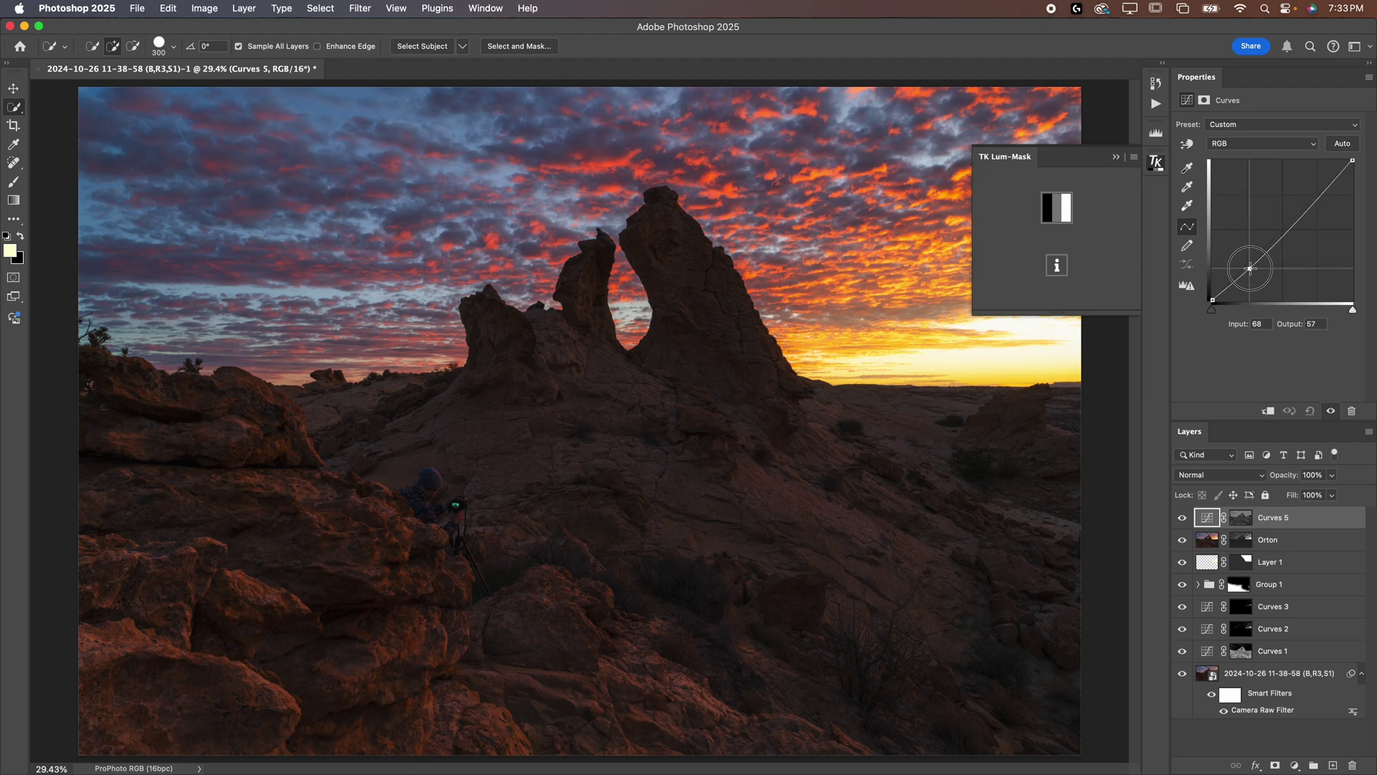
pyautogui.moveTo(1309, 204); pyautogui.dragTo(1307, 196)
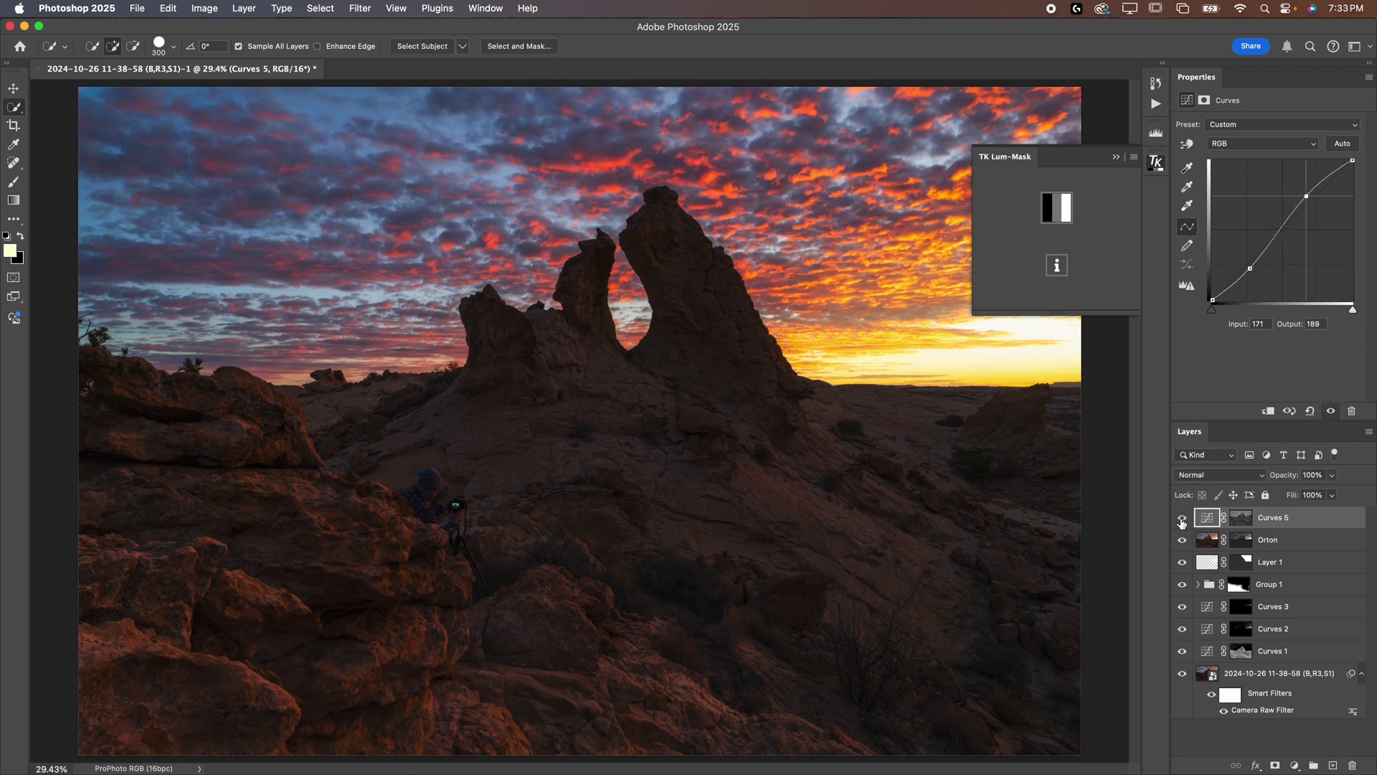
pyautogui.click(1116, 157)
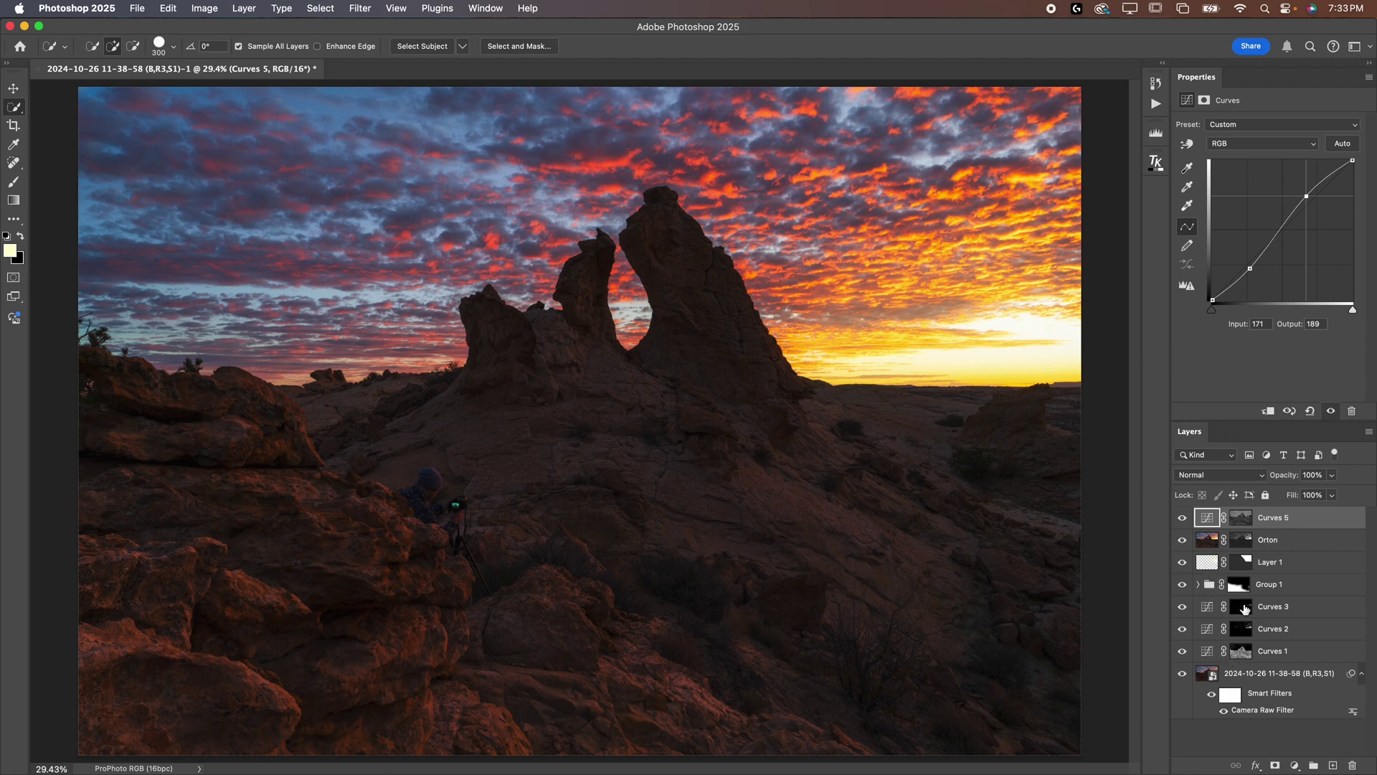
# Lift the Curves 1 midtones, reshape the Curves 2 curve, then target Curves 5's adjustment
pyautogui.click(1211, 652)
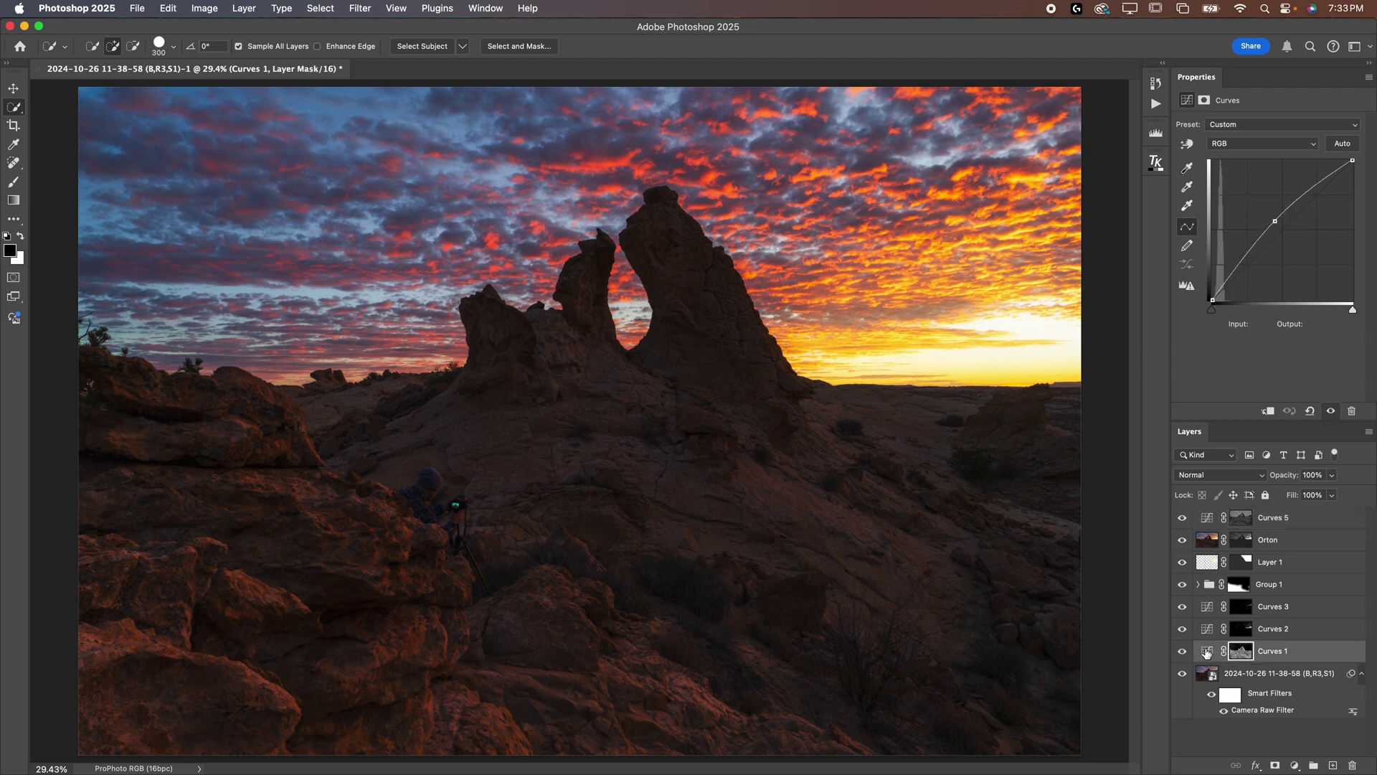
pyautogui.moveTo(1275, 221); pyautogui.dragTo(1270, 218)
pyautogui.click(1209, 633)
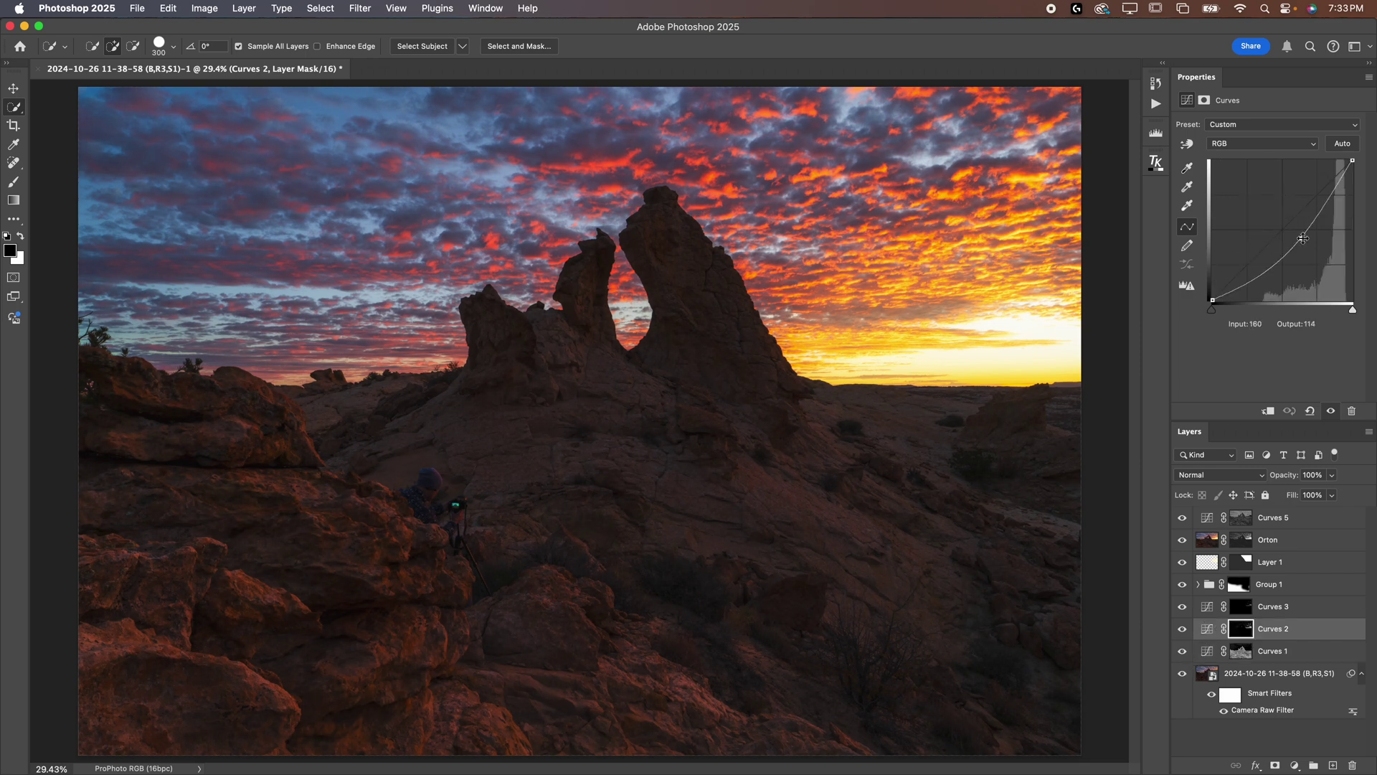
pyautogui.moveTo(1303, 239); pyautogui.dragTo(1296, 231)
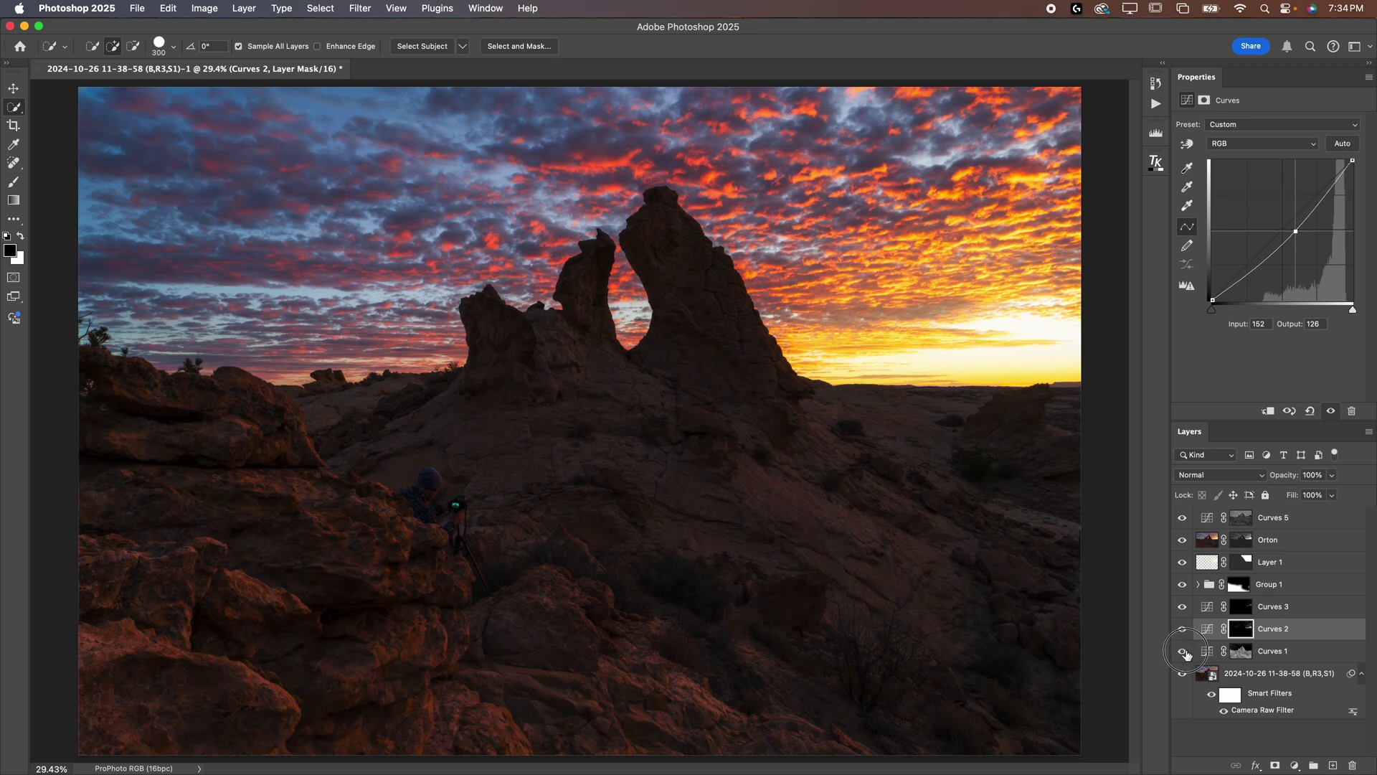
pyautogui.click(1209, 520)
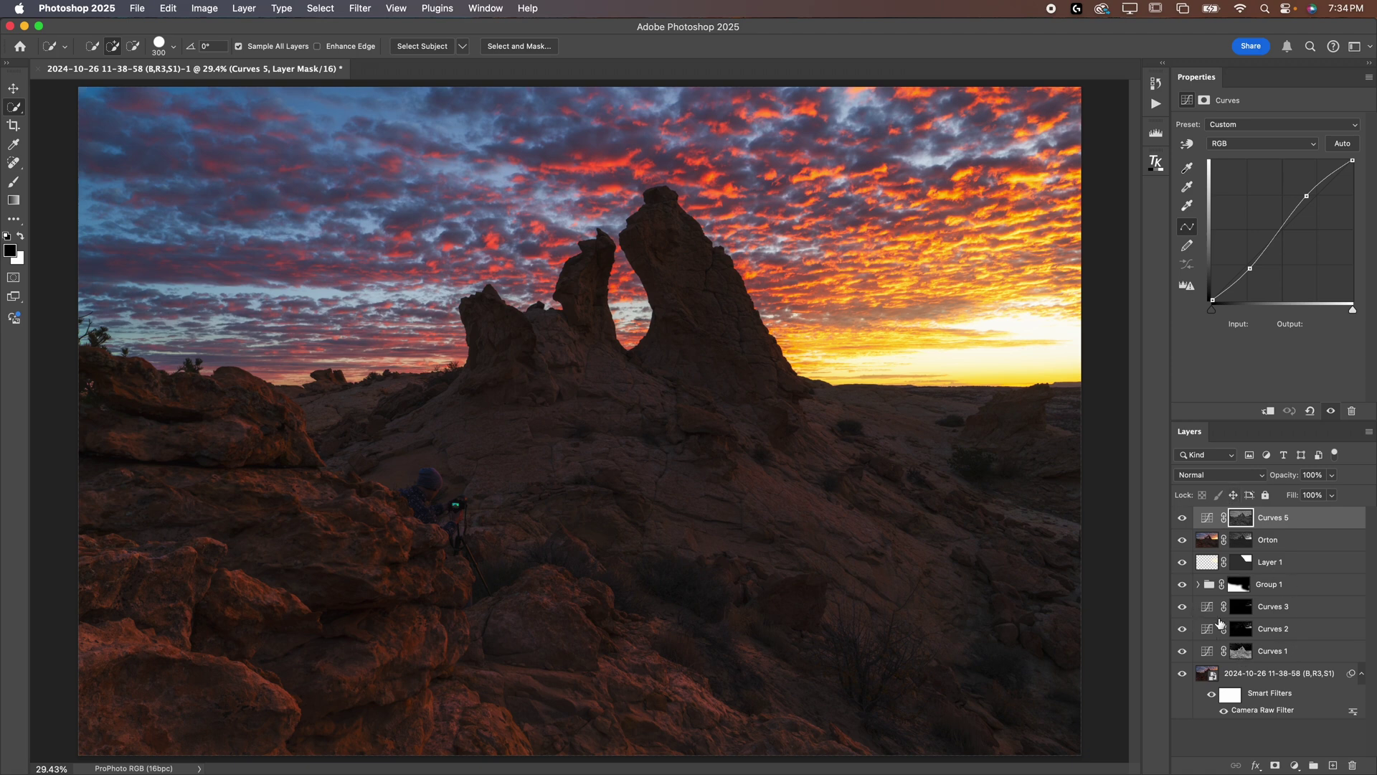
pyautogui.click(1209, 523)
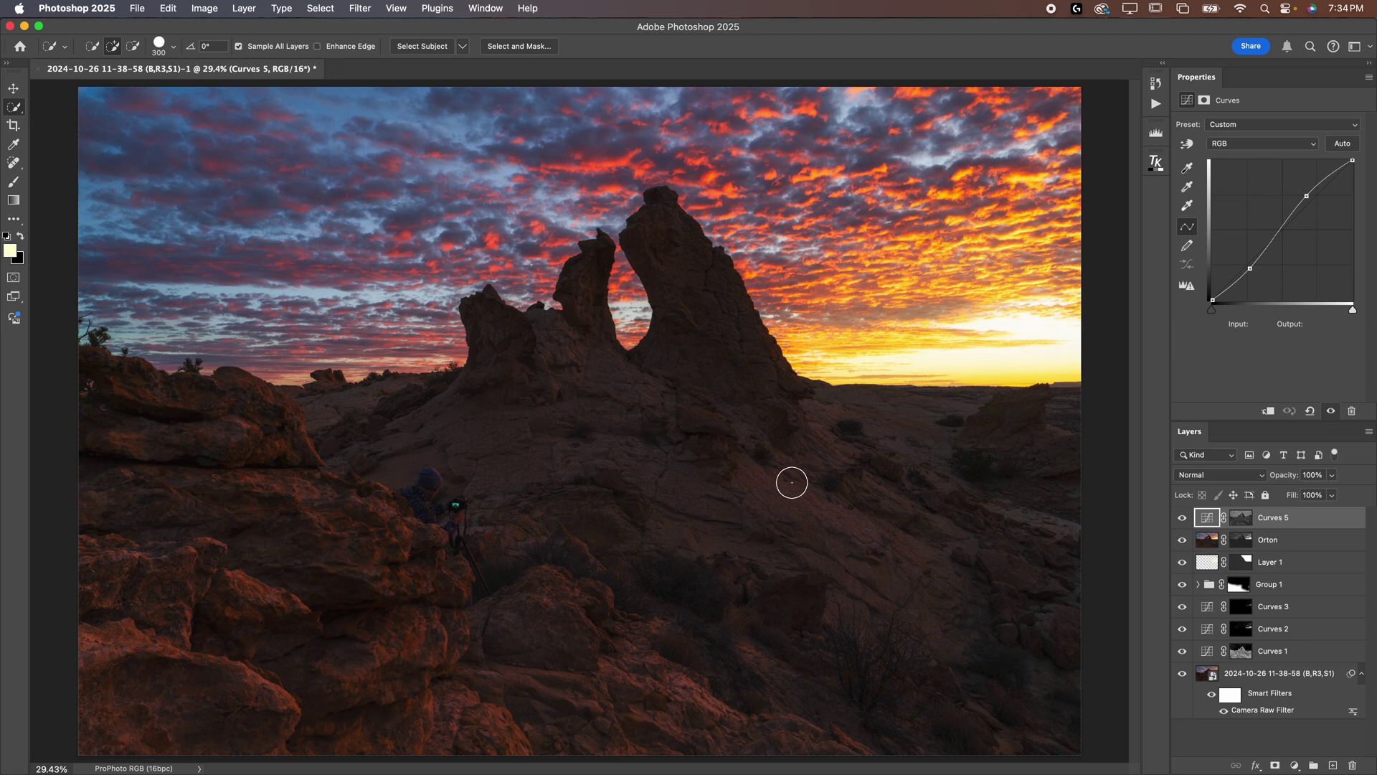
# Add a Hue/Saturation adjustment, lower Master saturation slightly, and compare with it on and off
pyautogui.click(1295, 766)
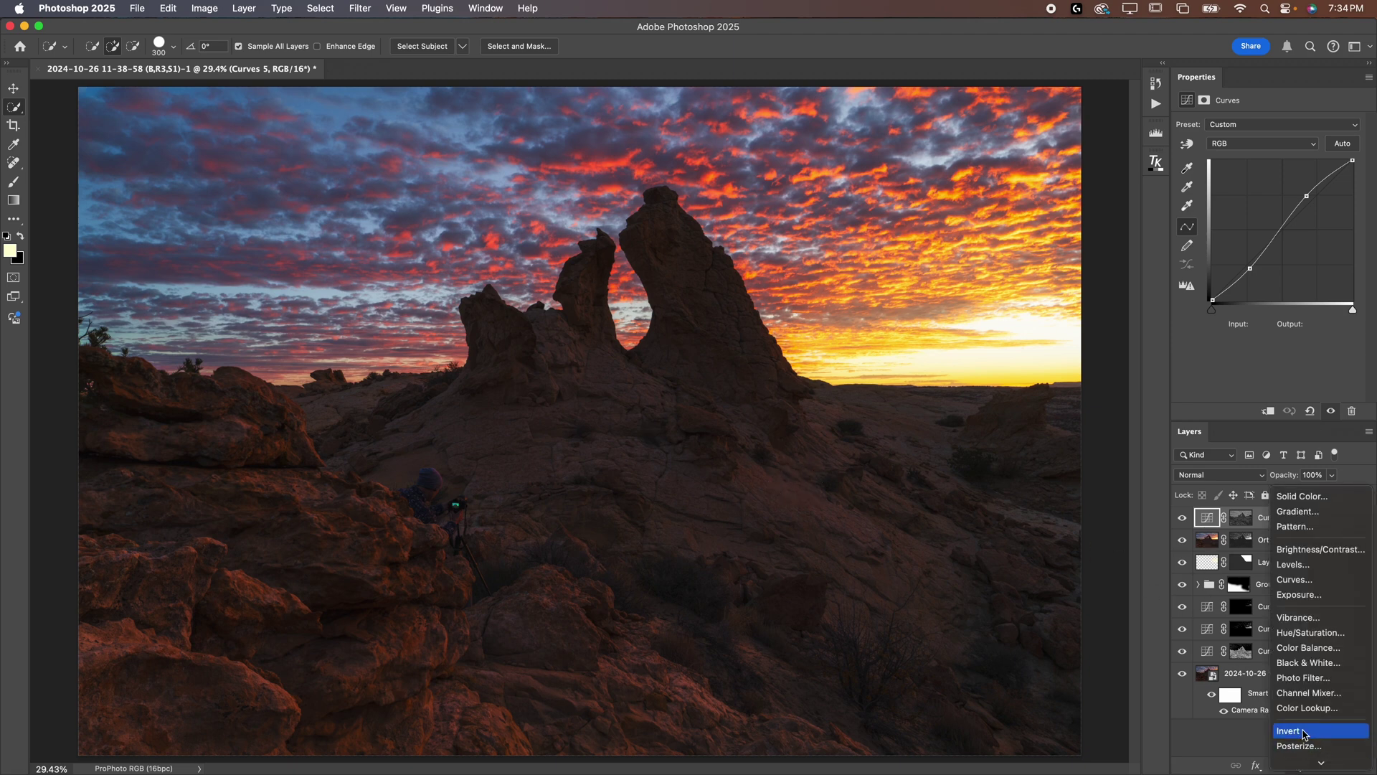
pyautogui.click(1312, 635)
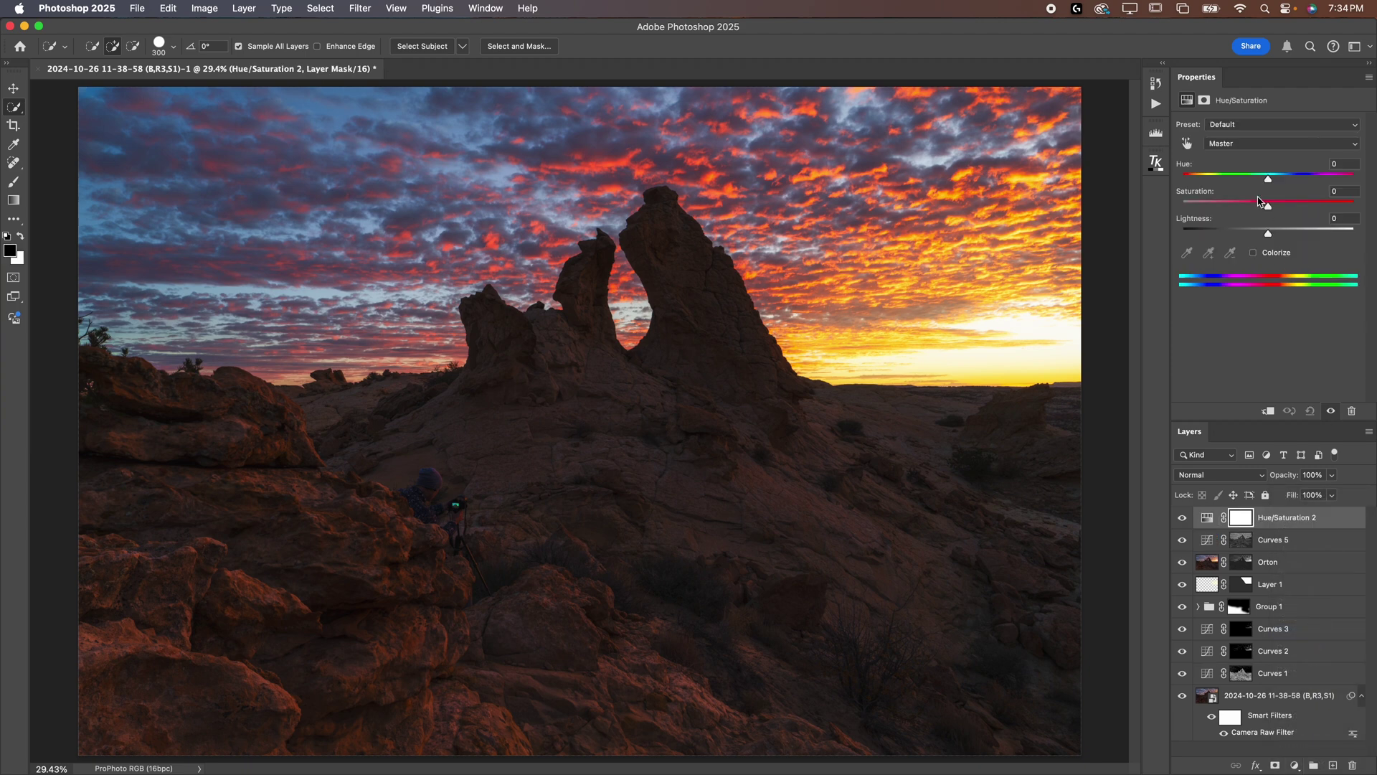
pyautogui.click(1257, 203)
pyautogui.moveTo(1256, 204); pyautogui.dragTo(1260, 205)
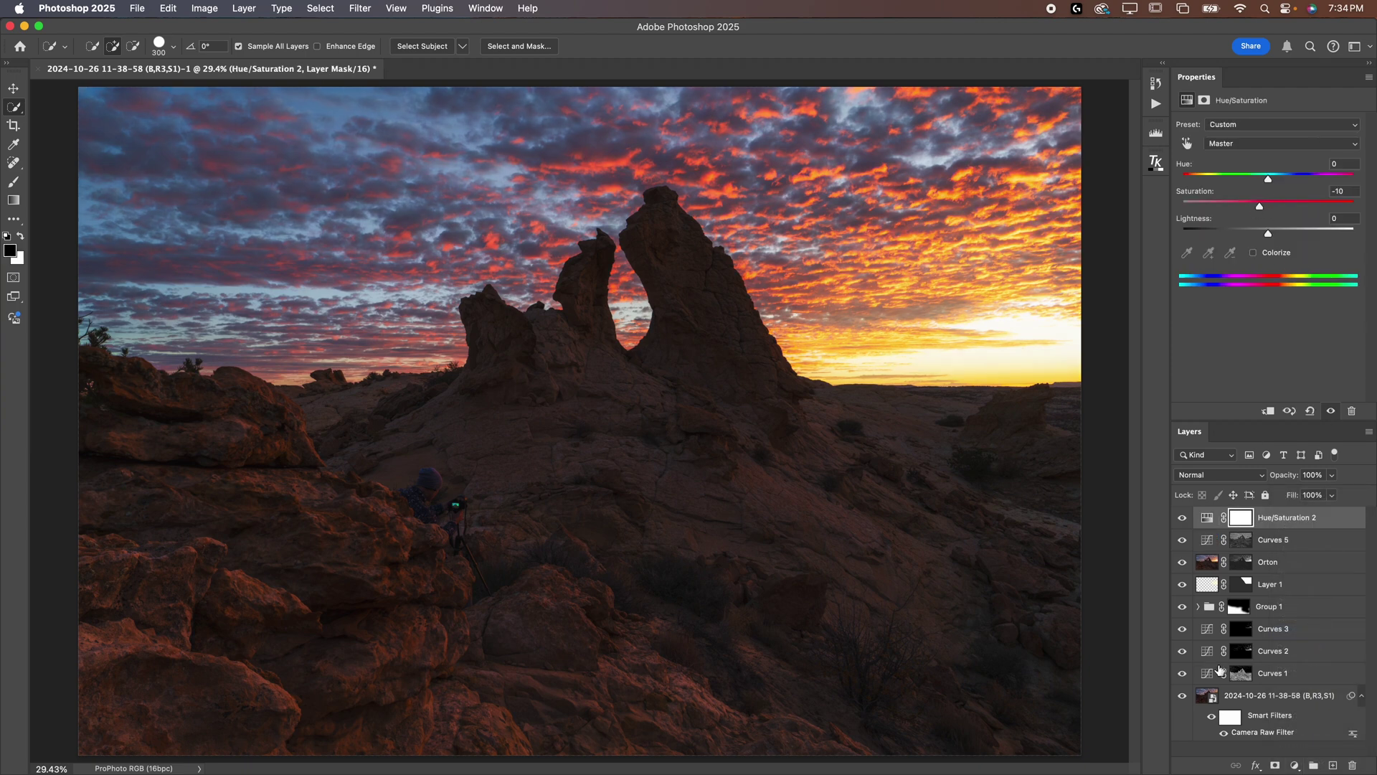
pyautogui.click(1184, 517)
pyautogui.click(1184, 517)
# Try Blues saturation, settle on Master Saturation -10, and add an empty Layer 2
pyautogui.click(1236, 143)
pyautogui.click(1236, 218)
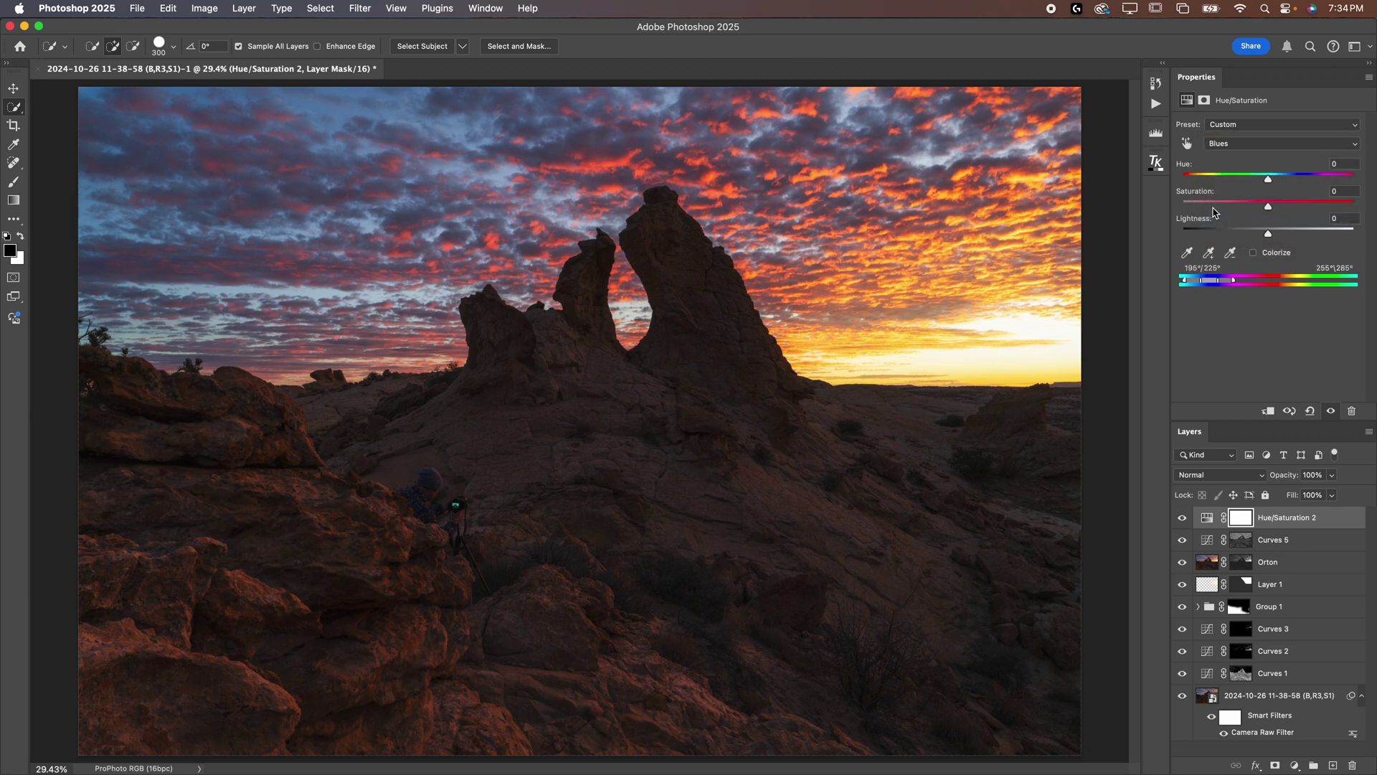
pyautogui.click(1215, 204)
pyautogui.moveTo(1215, 206); pyautogui.dragTo(1284, 203)
pyautogui.click(1237, 147)
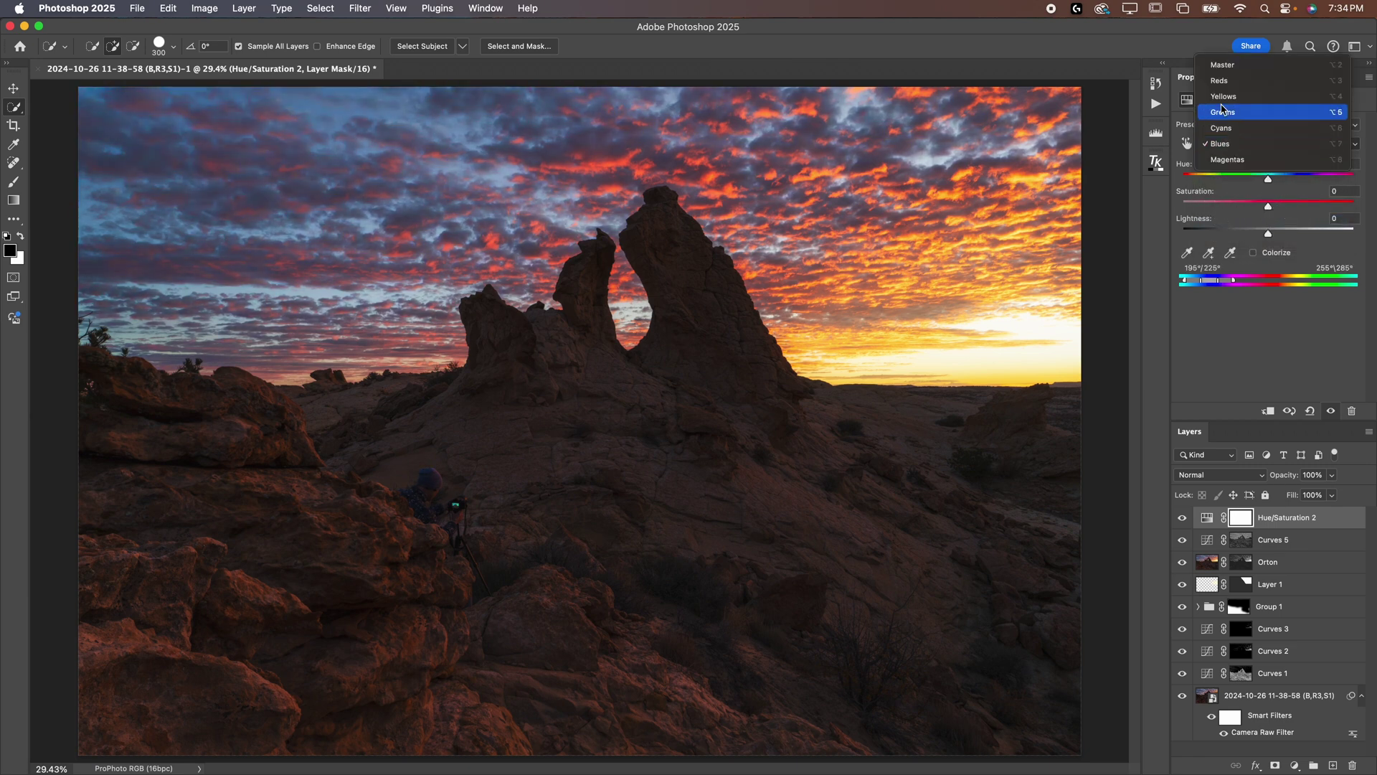
pyautogui.click(1235, 65)
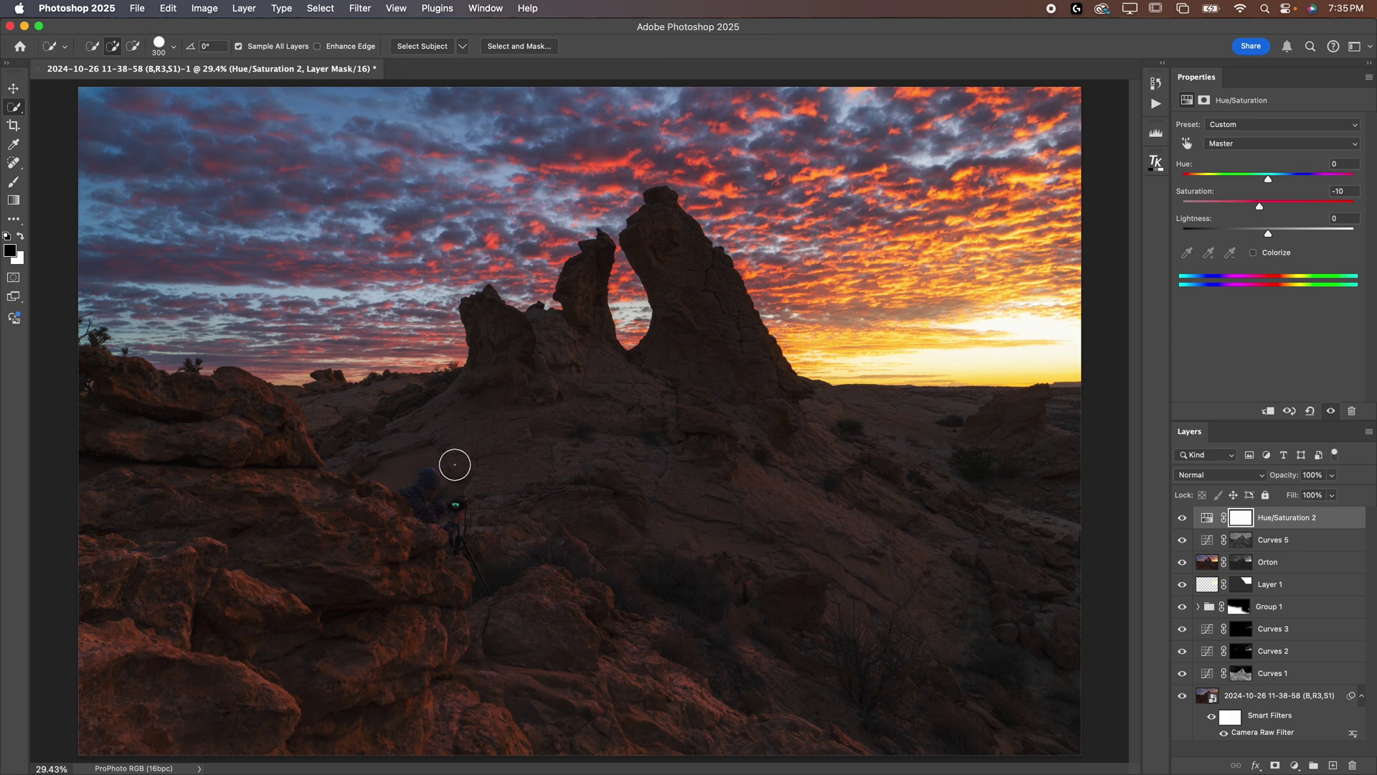
pyautogui.click(1333, 766)
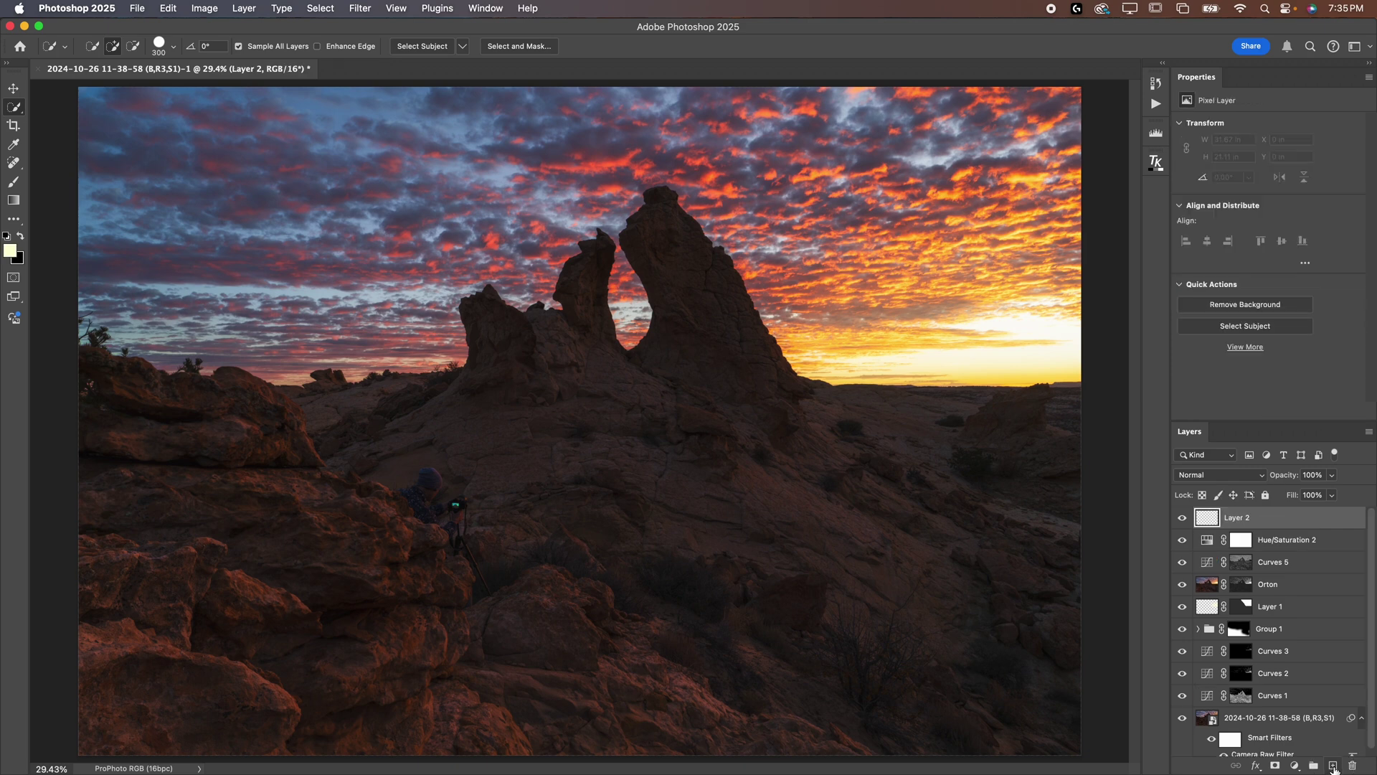
# With the Spot Healing Brush enlarged, heal away the photographer's hat
pyautogui.click(15, 165)
pyautogui.rightClick(16, 165)
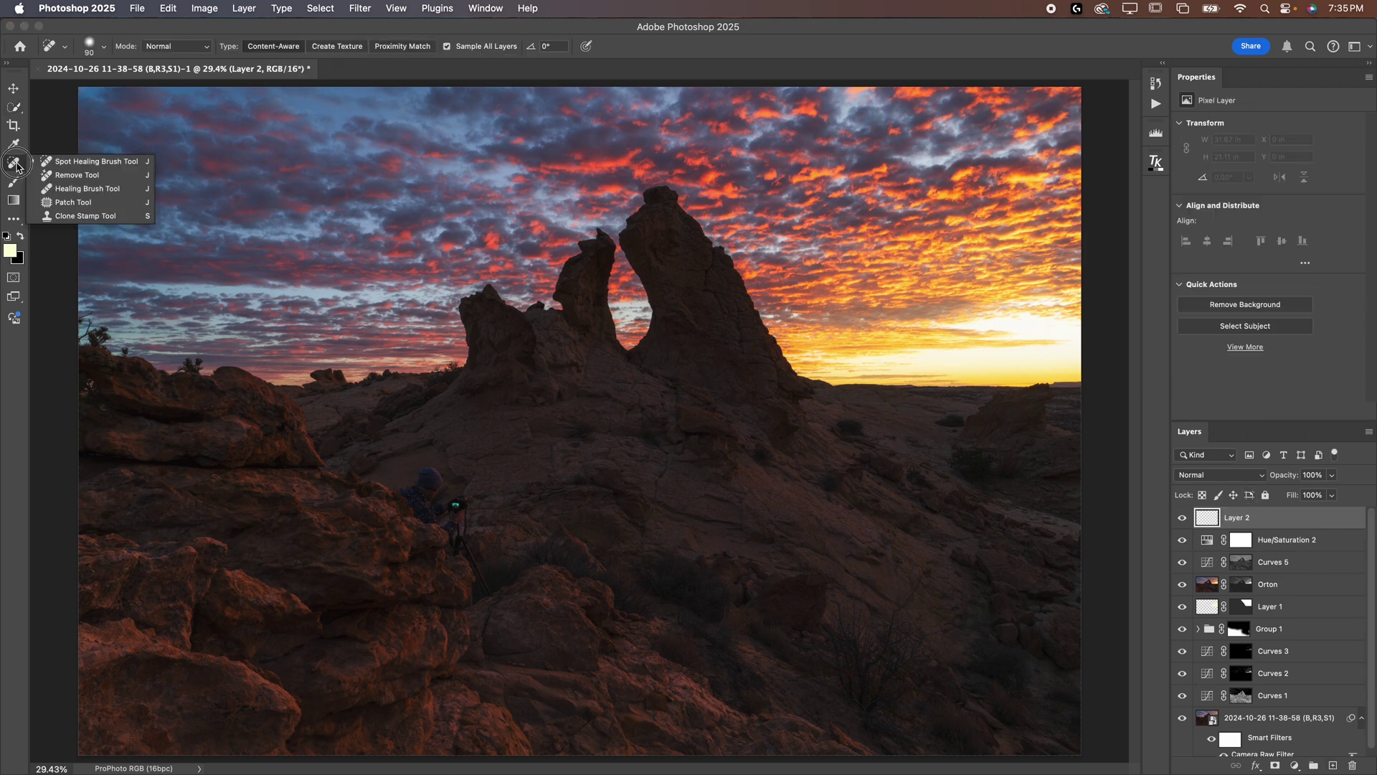
pyautogui.click(61, 162)
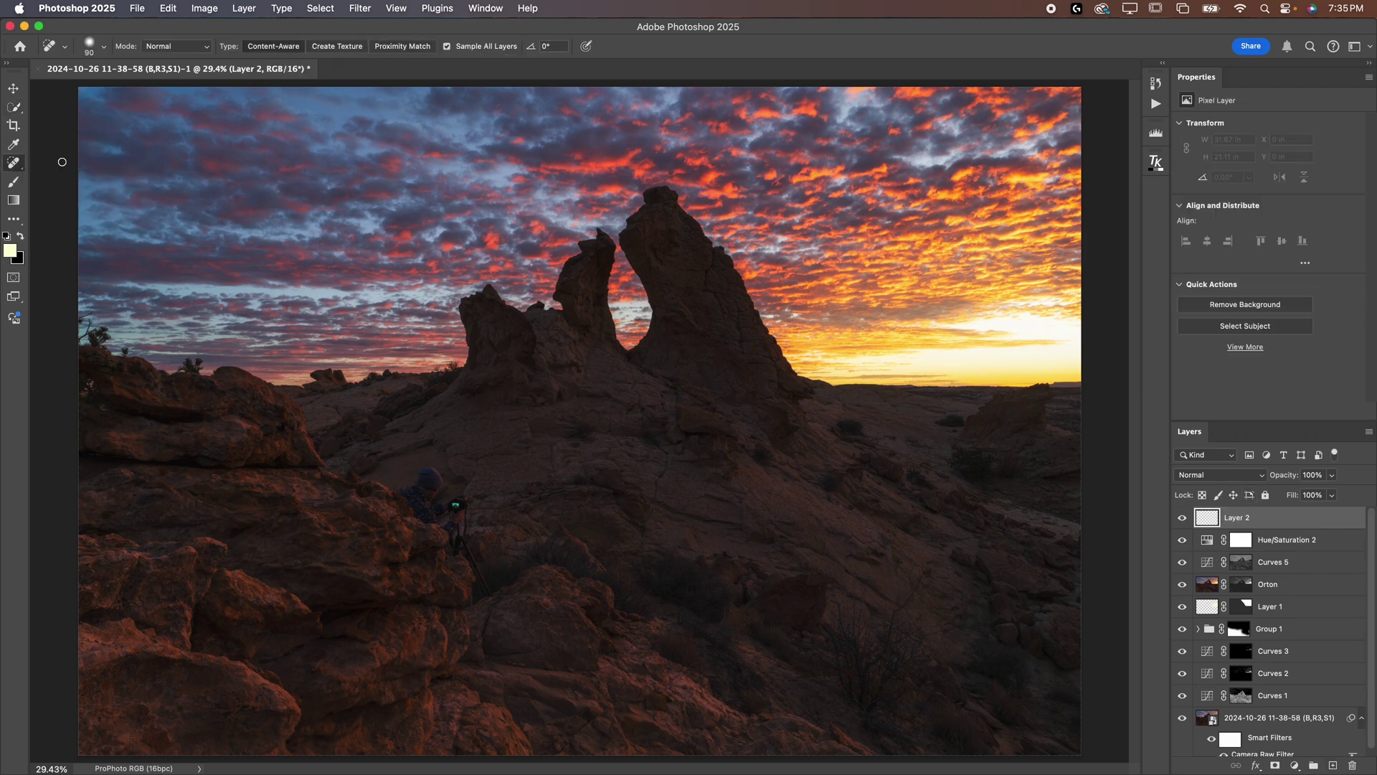
pyautogui.moveTo(419, 497); pyautogui.dragTo(614, 508)
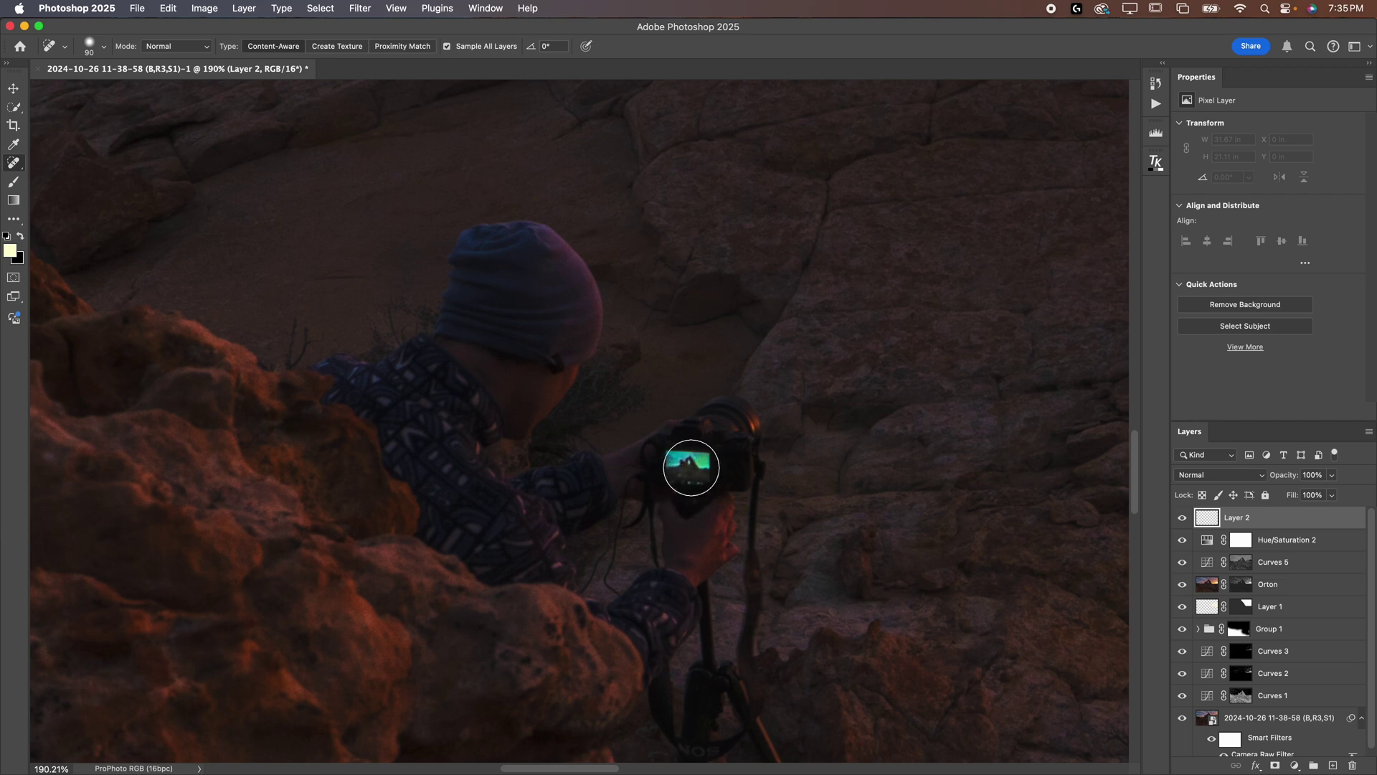
pyautogui.press(']')
pyautogui.press(']')
pyautogui.press(']')
pyautogui.press(']')
pyautogui.press(']')
pyautogui.press(']')
pyautogui.press(']')
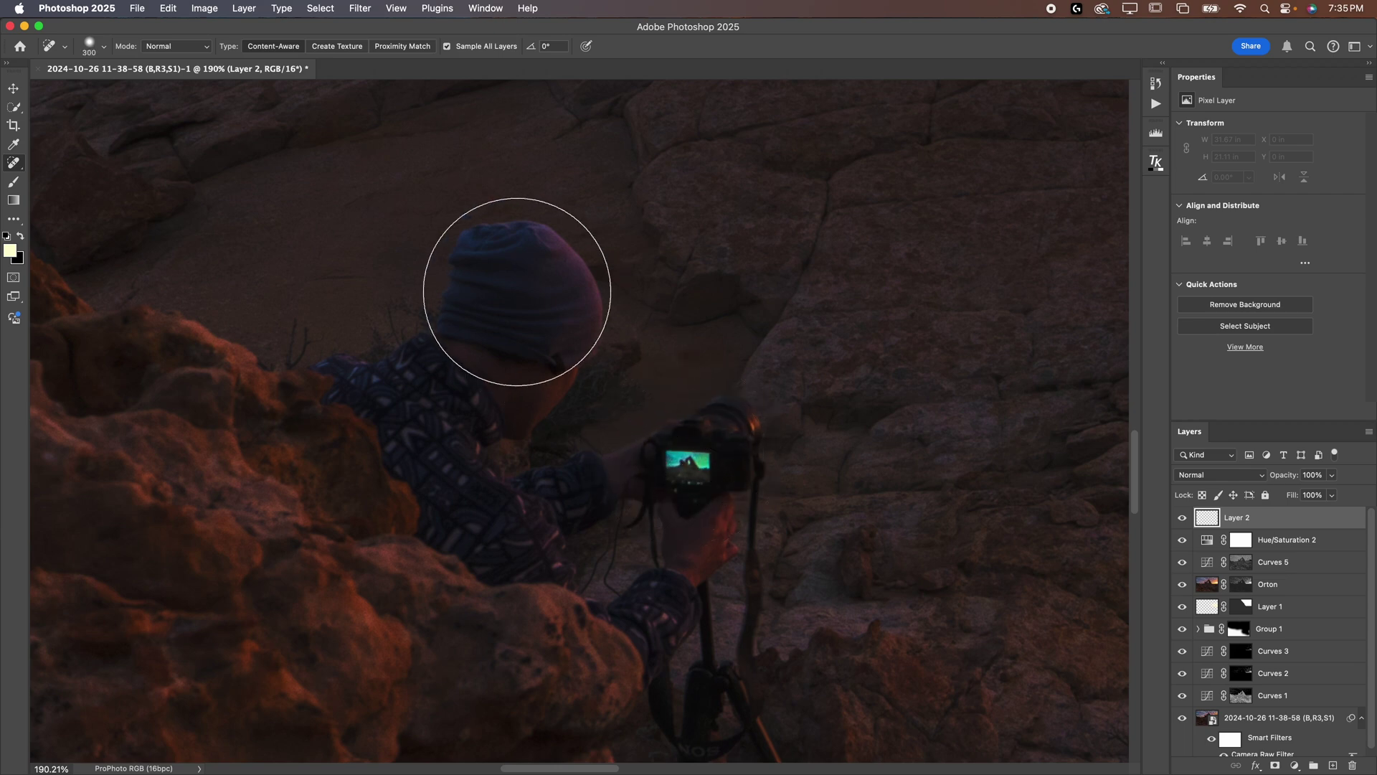
pyautogui.moveTo(492, 277)
pyautogui.mouseDown()
pyautogui.moveTo(572, 345)
pyautogui.moveTo(534, 302)
pyautogui.moveTo(538, 340)
pyautogui.moveTo(460, 309)
pyautogui.moveTo(379, 340)
pyautogui.moveTo(458, 419)
pyautogui.moveTo(455, 500)
pyautogui.moveTo(499, 517)
pyautogui.moveTo(599, 487)
pyautogui.moveTo(679, 437)
pyautogui.moveTo(730, 484)
pyautogui.moveTo(689, 572)
pyautogui.moveTo(723, 639)
pyautogui.moveTo(726, 694)
pyautogui.moveTo(824, 646)
pyautogui.mouseUp()
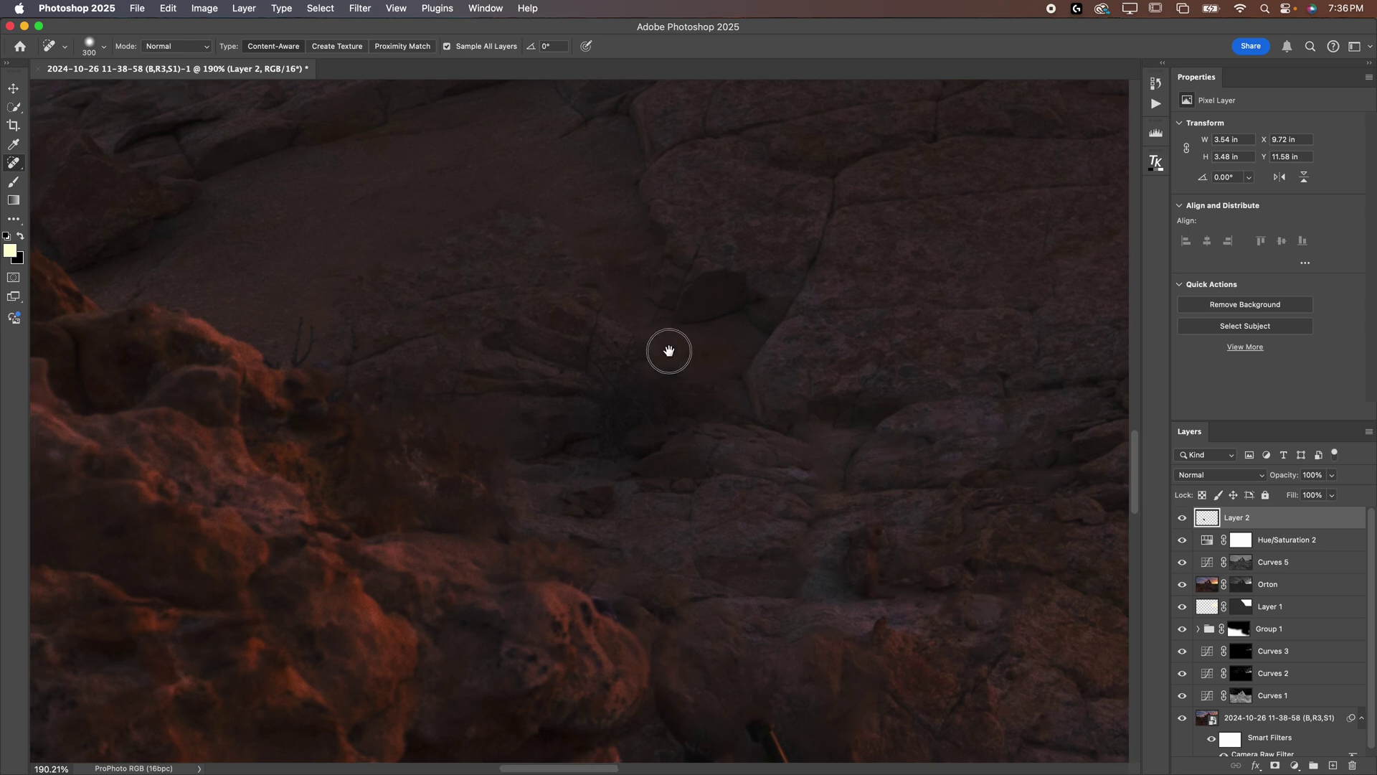
# Heal out the tripod's top and legs with a smaller brush
pyautogui.moveTo(667, 347); pyautogui.dragTo(778, 265)
pyautogui.press('[')
pyautogui.press('[')
pyautogui.press('[')
pyautogui.press('[')
pyautogui.press('[')
pyautogui.press('[')
pyautogui.press('[')
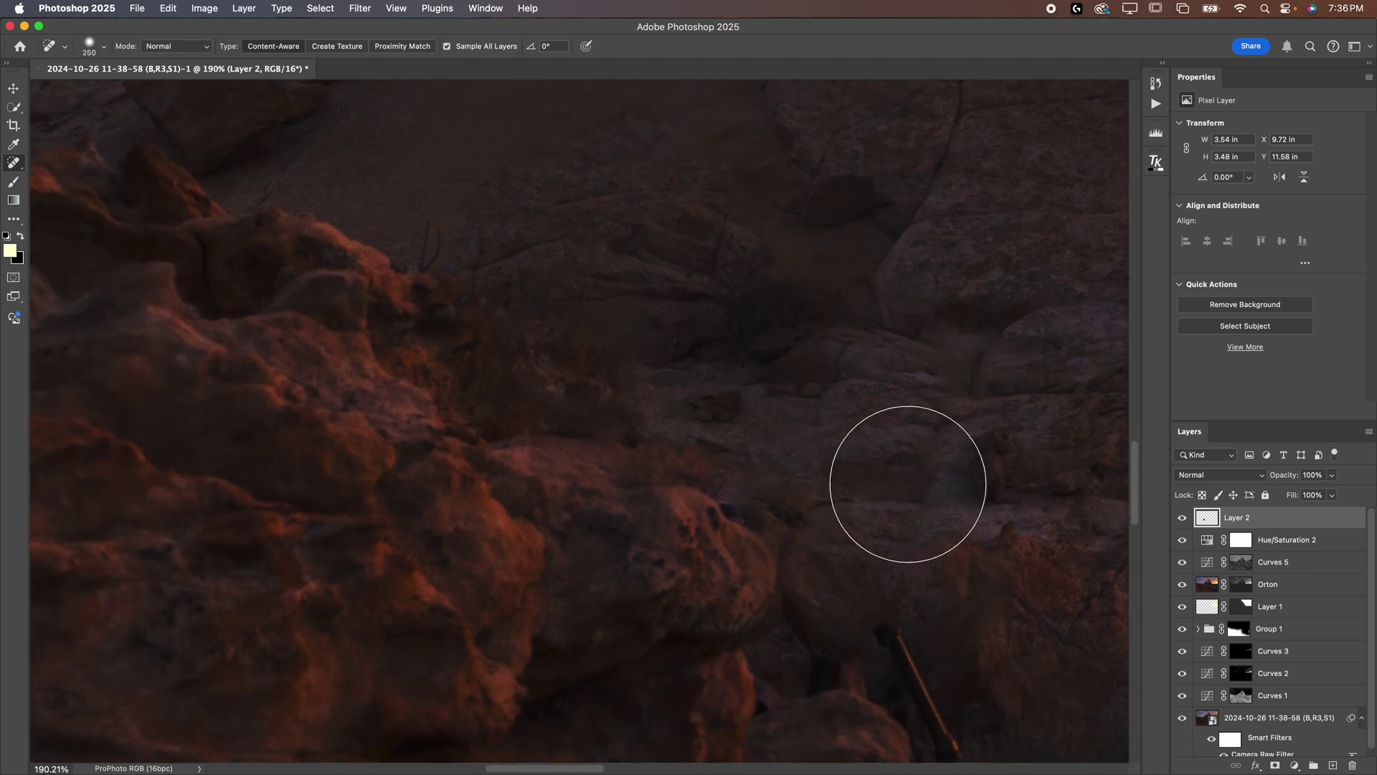
pyautogui.click(895, 626)
pyautogui.moveTo(908, 569); pyautogui.dragTo(815, 390)
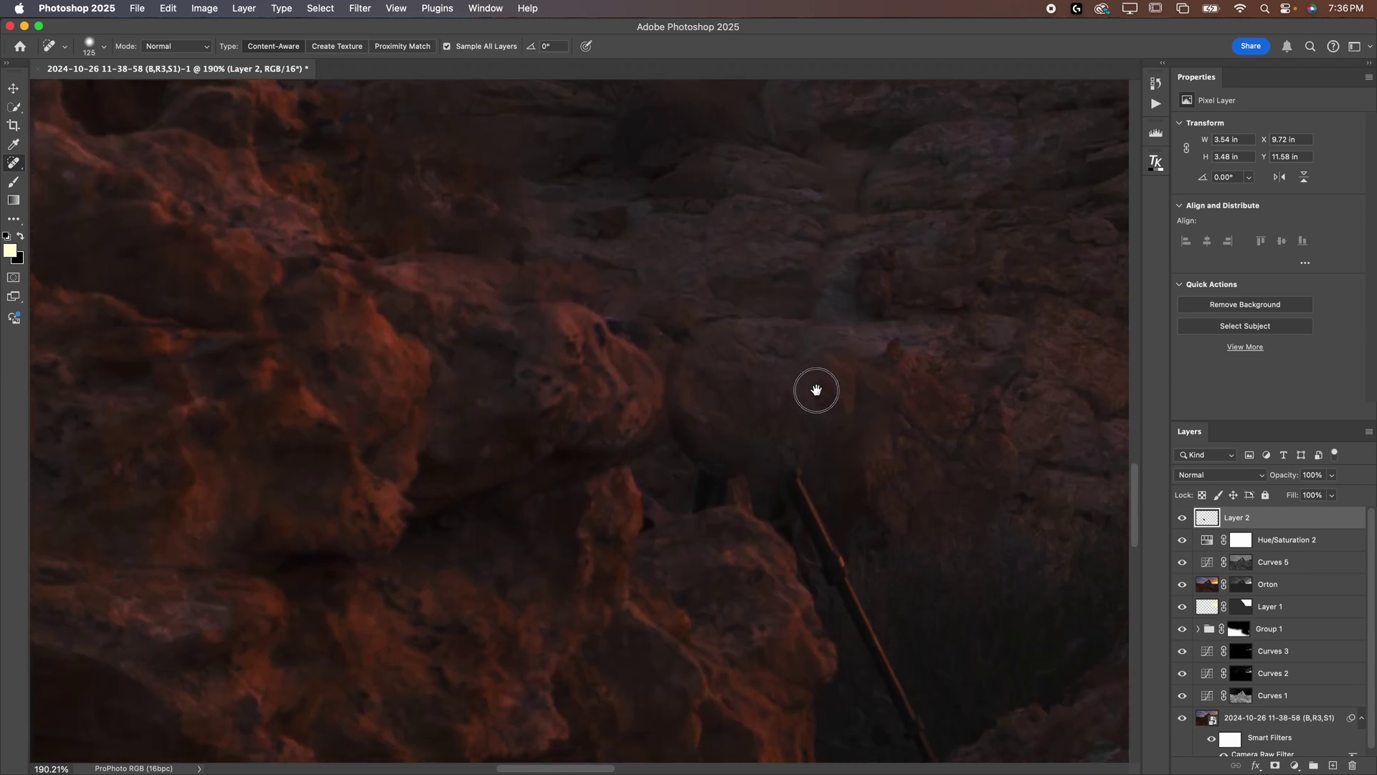
pyautogui.moveTo(797, 452); pyautogui.dragTo(868, 539)
pyautogui.moveTo(908, 590); pyautogui.dragTo(722, 247)
pyautogui.moveTo(630, 169)
pyautogui.mouseDown()
pyautogui.moveTo(697, 273)
pyautogui.moveTo(754, 403)
pyautogui.mouseUp()
# Clean up leftover tripod traces and dark twigs among the rocks
pyautogui.press('[')
pyautogui.press('[')
pyautogui.press('[')
pyautogui.press('[')
pyautogui.press('[')
pyautogui.press('[')
pyautogui.press('[')
pyautogui.moveTo(592, 507)
pyautogui.mouseDown()
pyautogui.moveTo(633, 452)
pyautogui.moveTo(622, 464)
pyautogui.mouseUp()
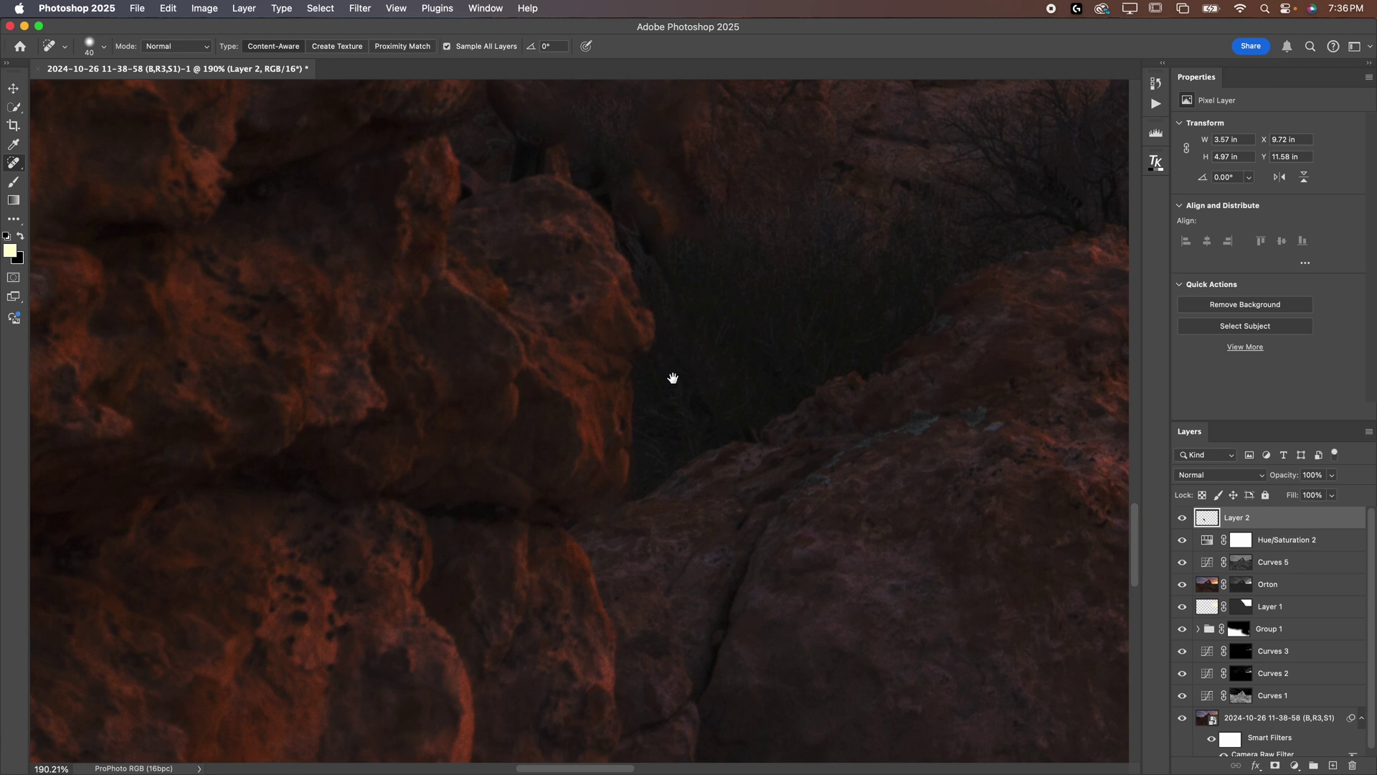
pyautogui.moveTo(674, 378); pyautogui.dragTo(717, 517)
pyautogui.moveTo(729, 426)
pyautogui.mouseDown()
pyautogui.moveTo(668, 347)
pyautogui.moveTo(868, 557)
pyautogui.moveTo(831, 486)
pyautogui.moveTo(868, 447)
pyautogui.moveTo(880, 501)
pyautogui.moveTo(916, 507)
pyautogui.moveTo(854, 473)
pyautogui.moveTo(916, 532)
pyautogui.moveTo(977, 476)
pyautogui.mouseUp()
pyautogui.press(']')
pyautogui.press(']')
pyautogui.press(']')
pyautogui.press(']')
pyautogui.press(']')
pyautogui.press(']')
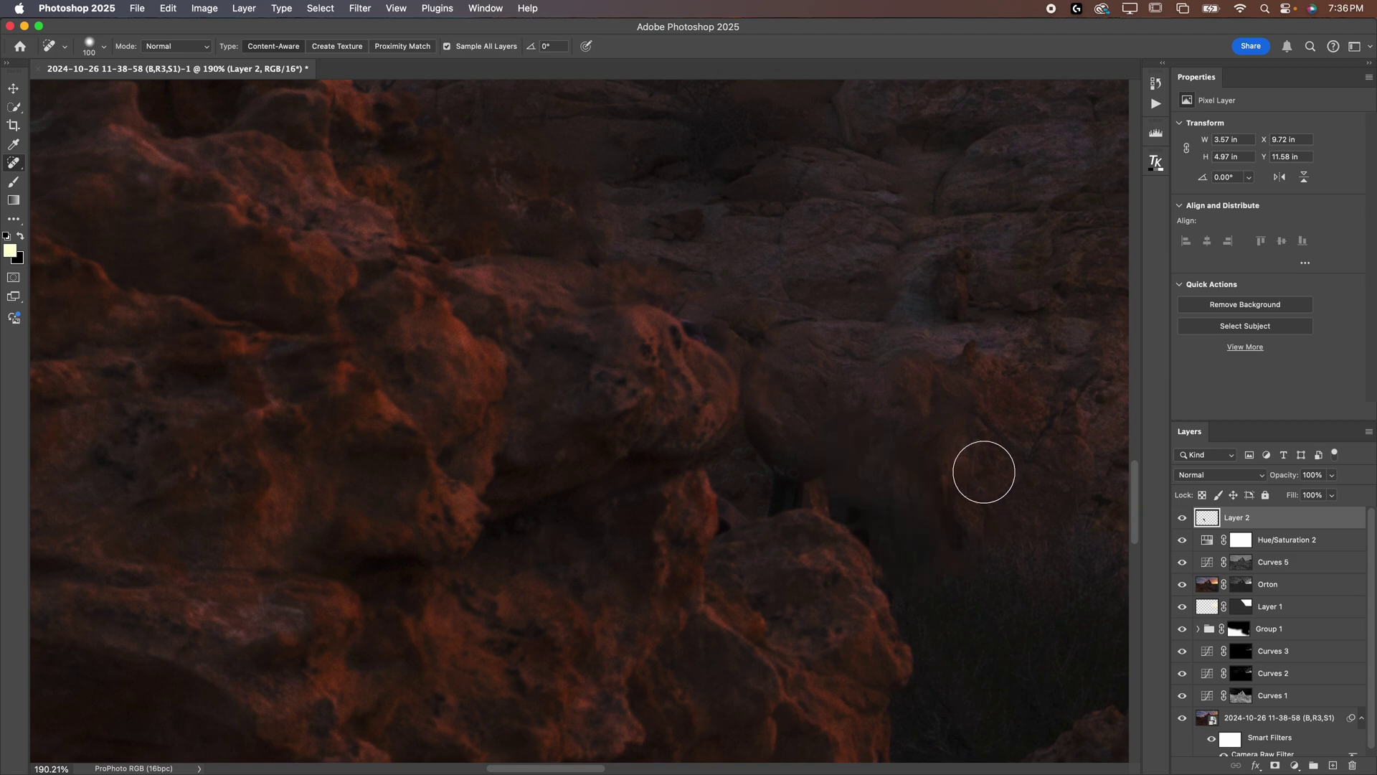
pyautogui.moveTo(812, 489); pyautogui.dragTo(772, 477)
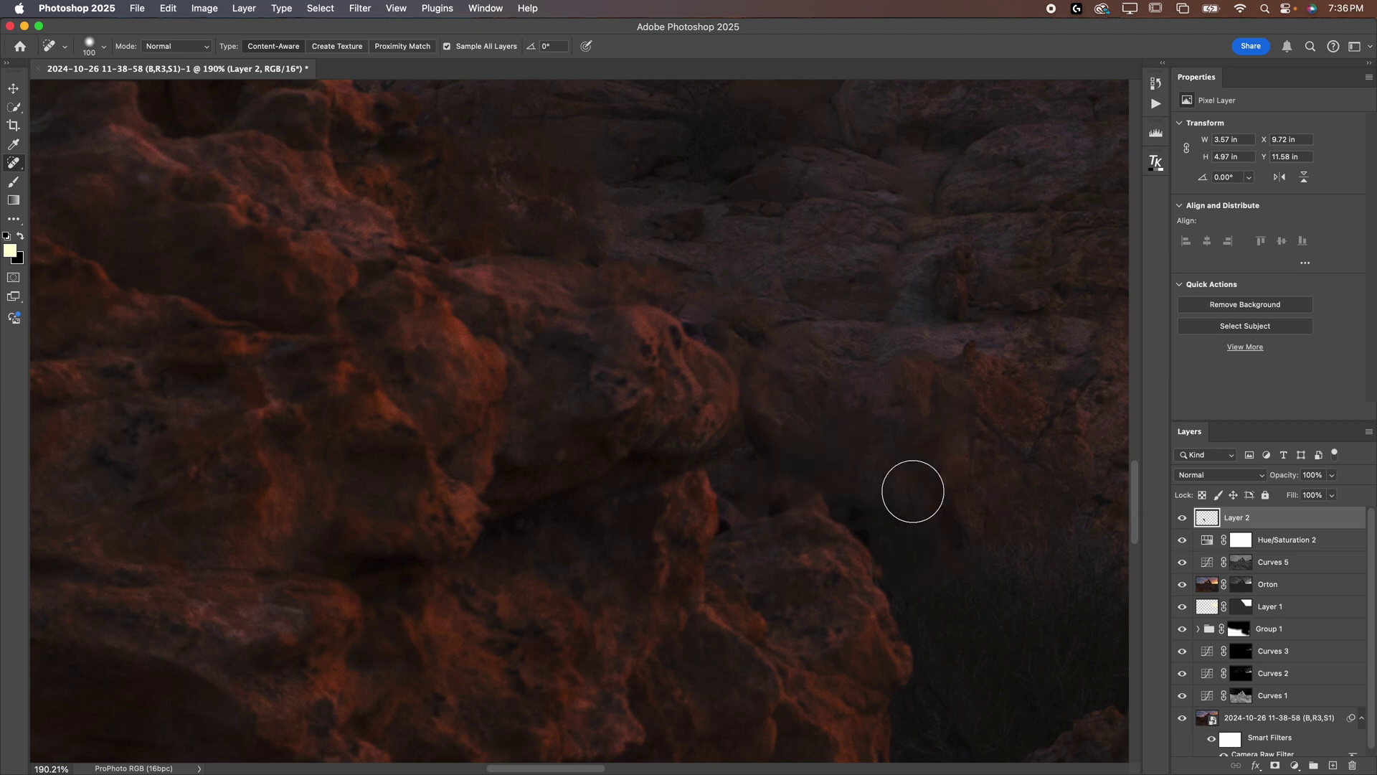
pyautogui.moveTo(821, 402)
pyautogui.mouseDown()
pyautogui.moveTo(802, 424)
pyautogui.moveTo(926, 659)
pyautogui.mouseUp()
pyautogui.moveTo(523, 332)
pyautogui.mouseDown()
pyautogui.moveTo(531, 307)
pyautogui.moveTo(586, 378)
pyautogui.mouseUp()
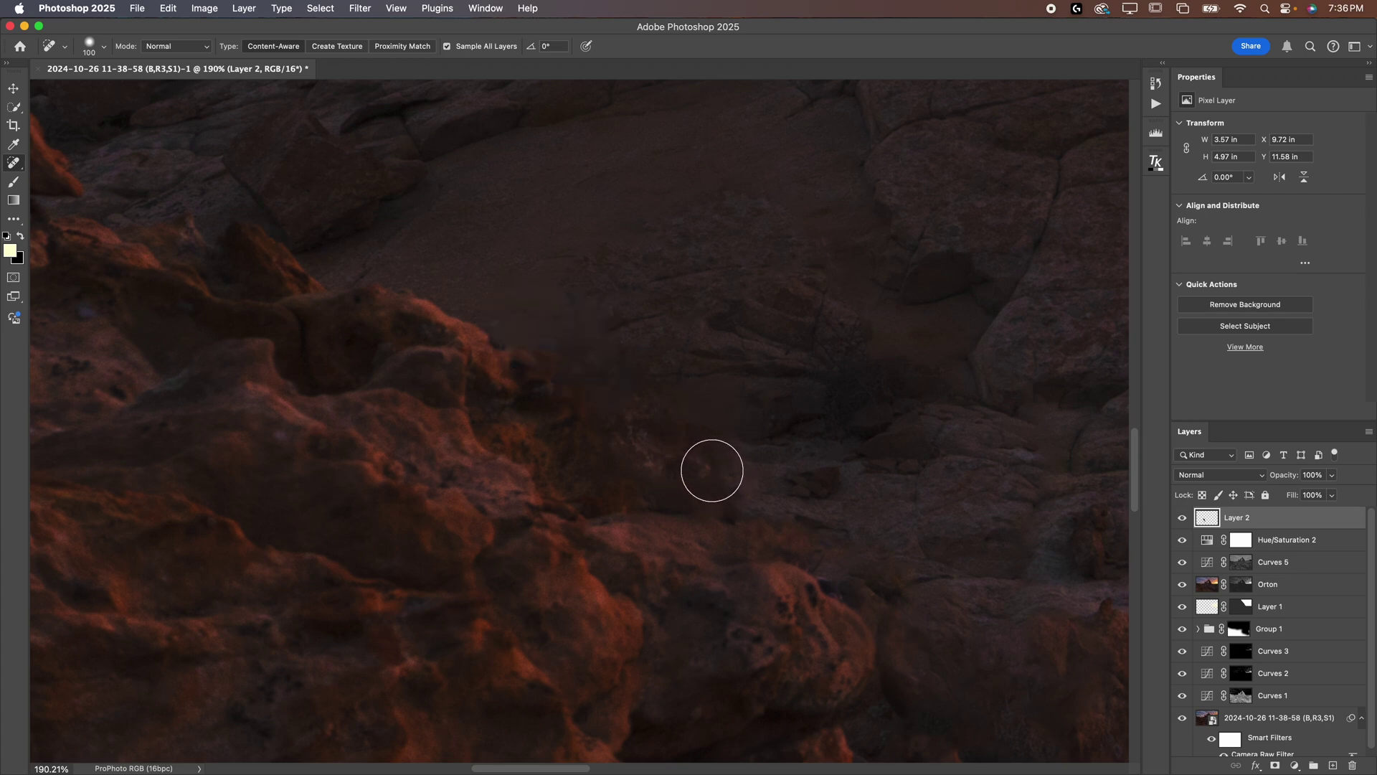
# Heal dark spots and rough blemishes across the rock face with a larger brush
pyautogui.press(']')
pyautogui.press(']')
pyautogui.press(']')
pyautogui.click(684, 456)
pyautogui.moveTo(685, 456); pyautogui.dragTo(619, 402)
pyautogui.moveTo(825, 338); pyautogui.dragTo(895, 359)
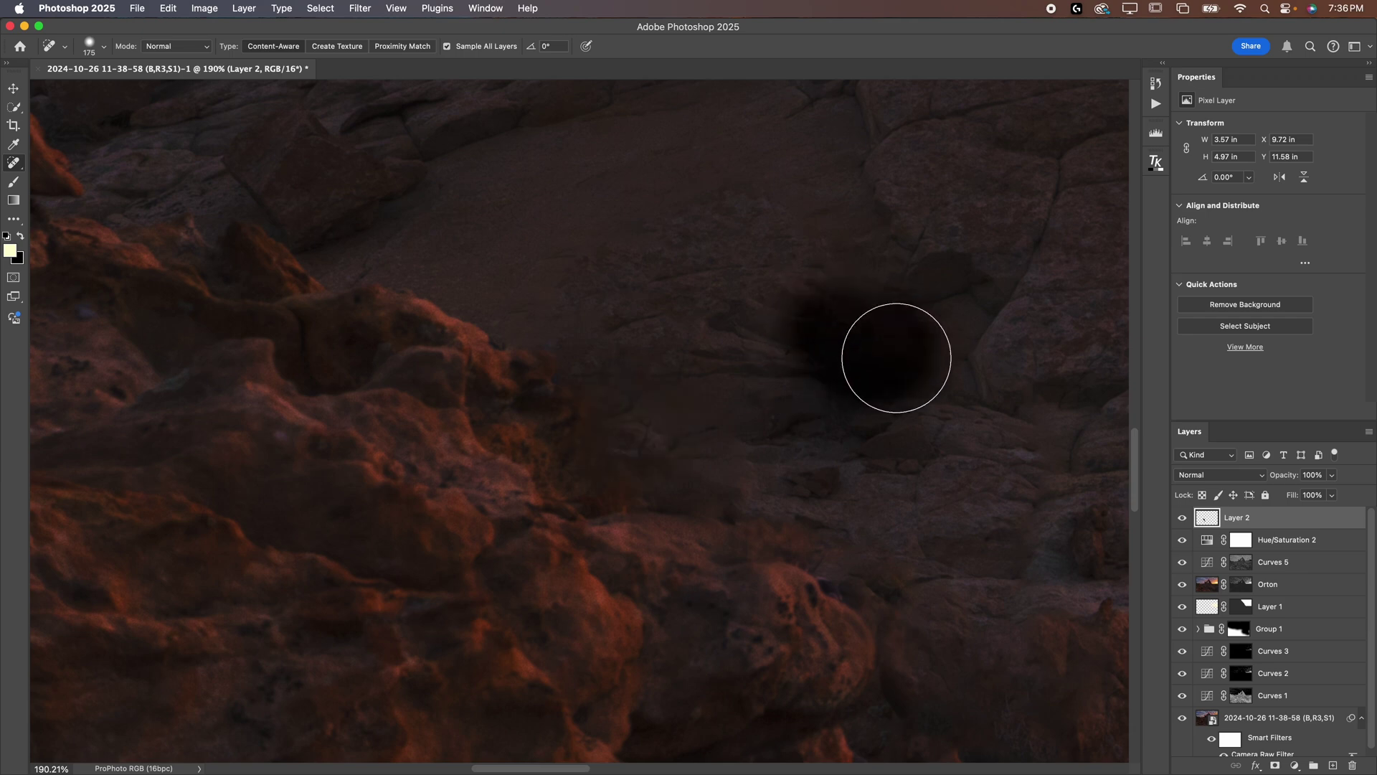
pyautogui.moveTo(796, 306); pyautogui.dragTo(764, 302)
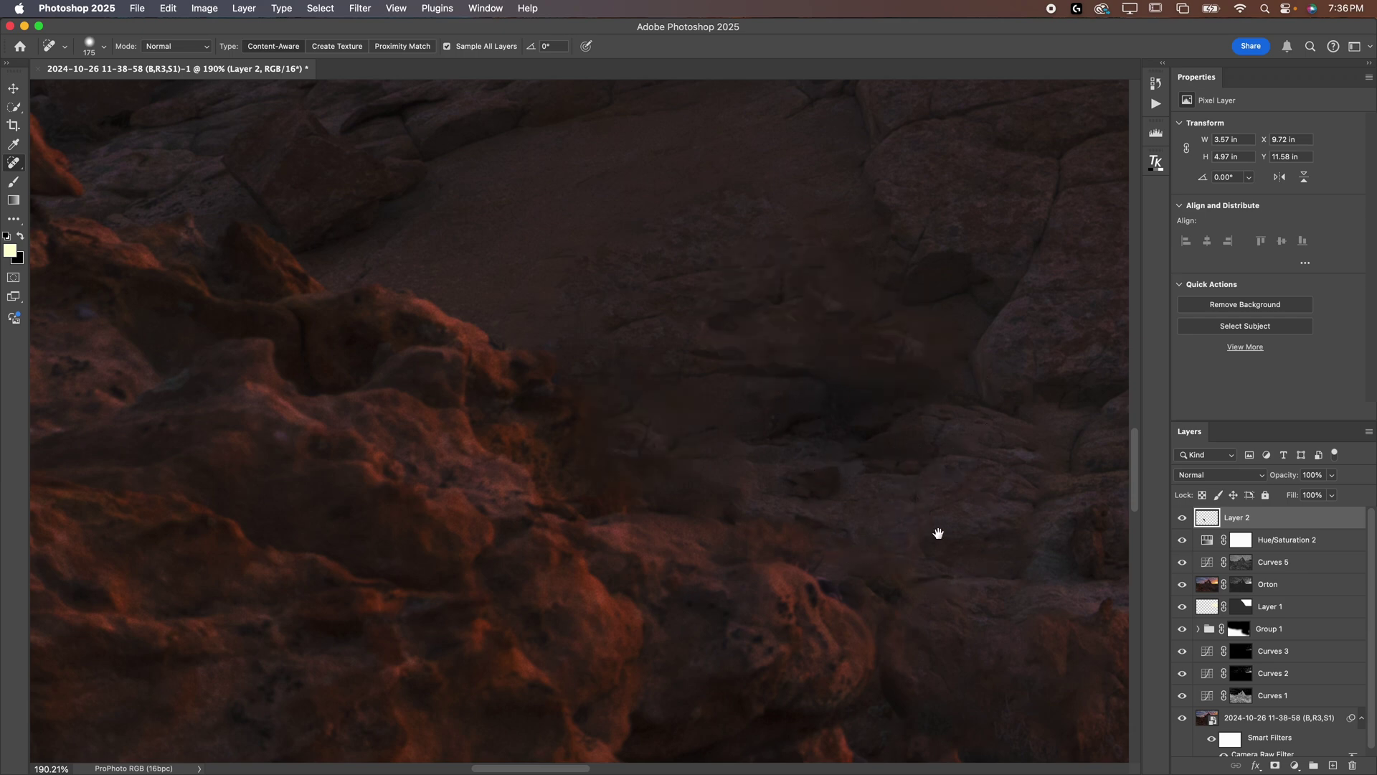
pyautogui.moveTo(938, 528); pyautogui.dragTo(593, 320)
pyautogui.scroll(-5, 701, 414)
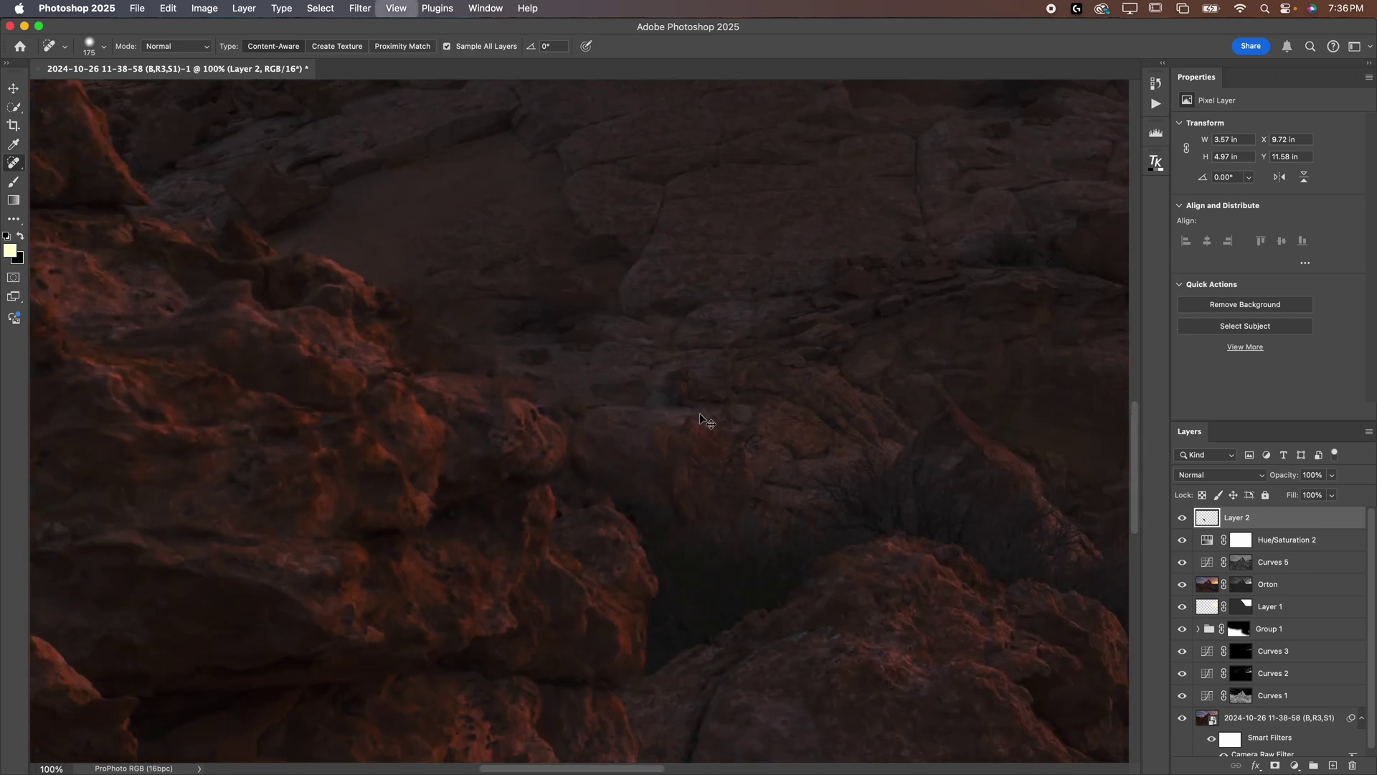
pyautogui.scroll(-1, 706, 422)
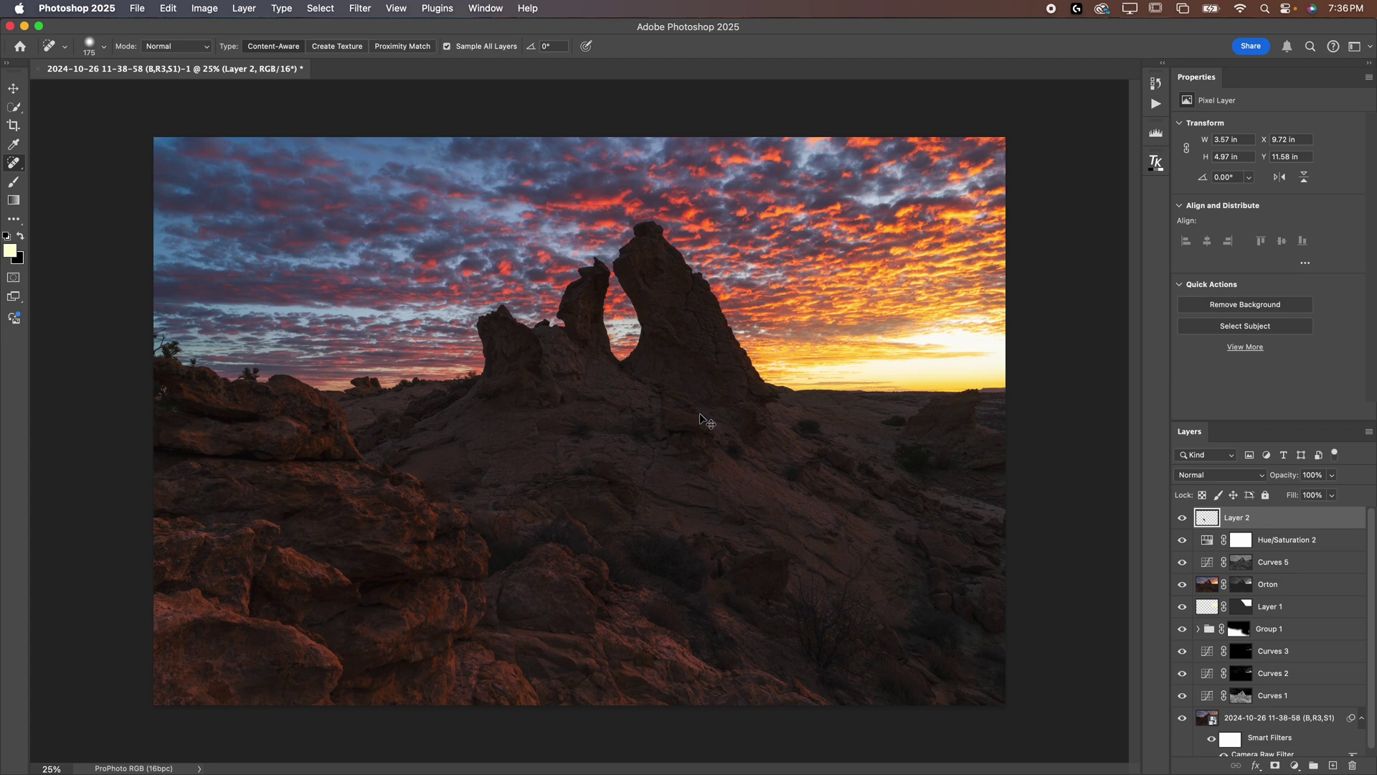
pyautogui.scroll(-1, 706, 422)
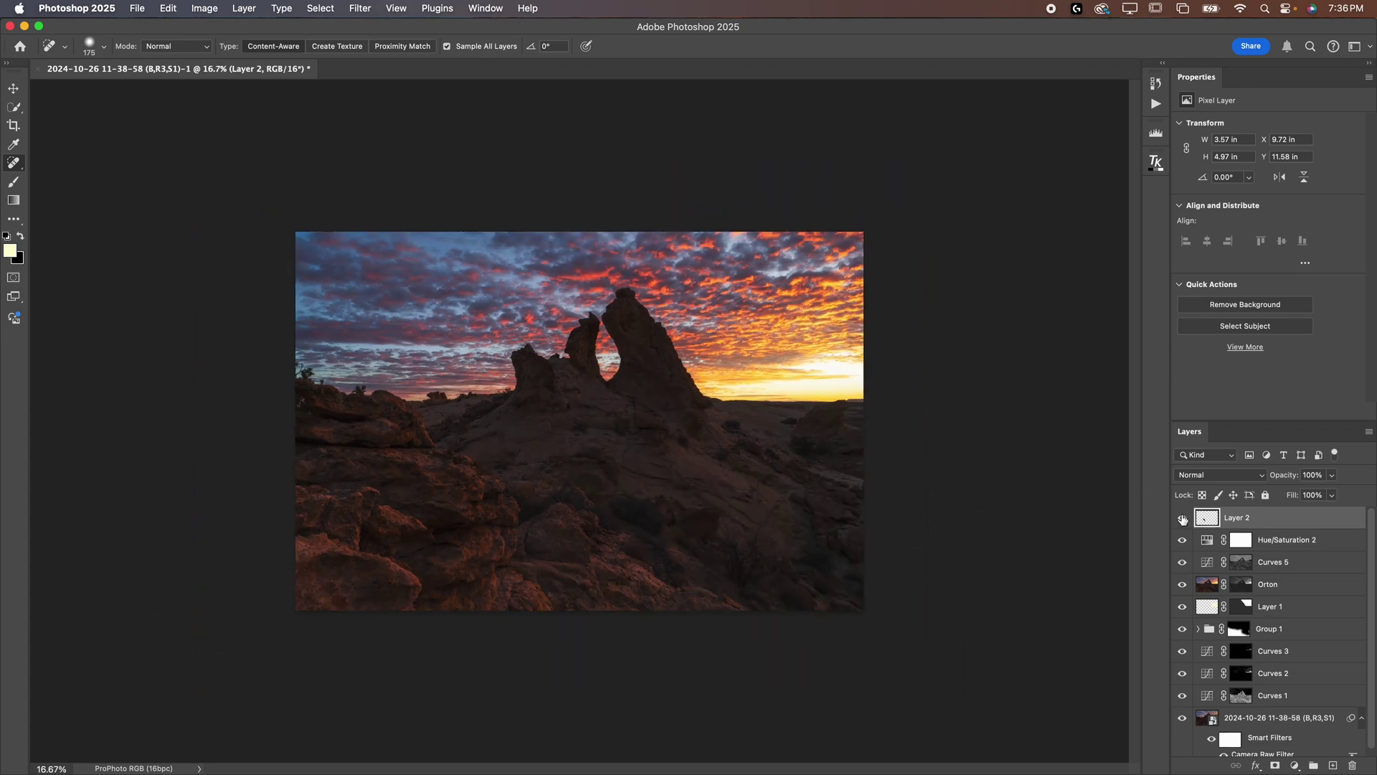
pyautogui.moveTo(492, 468); pyautogui.dragTo(655, 482)
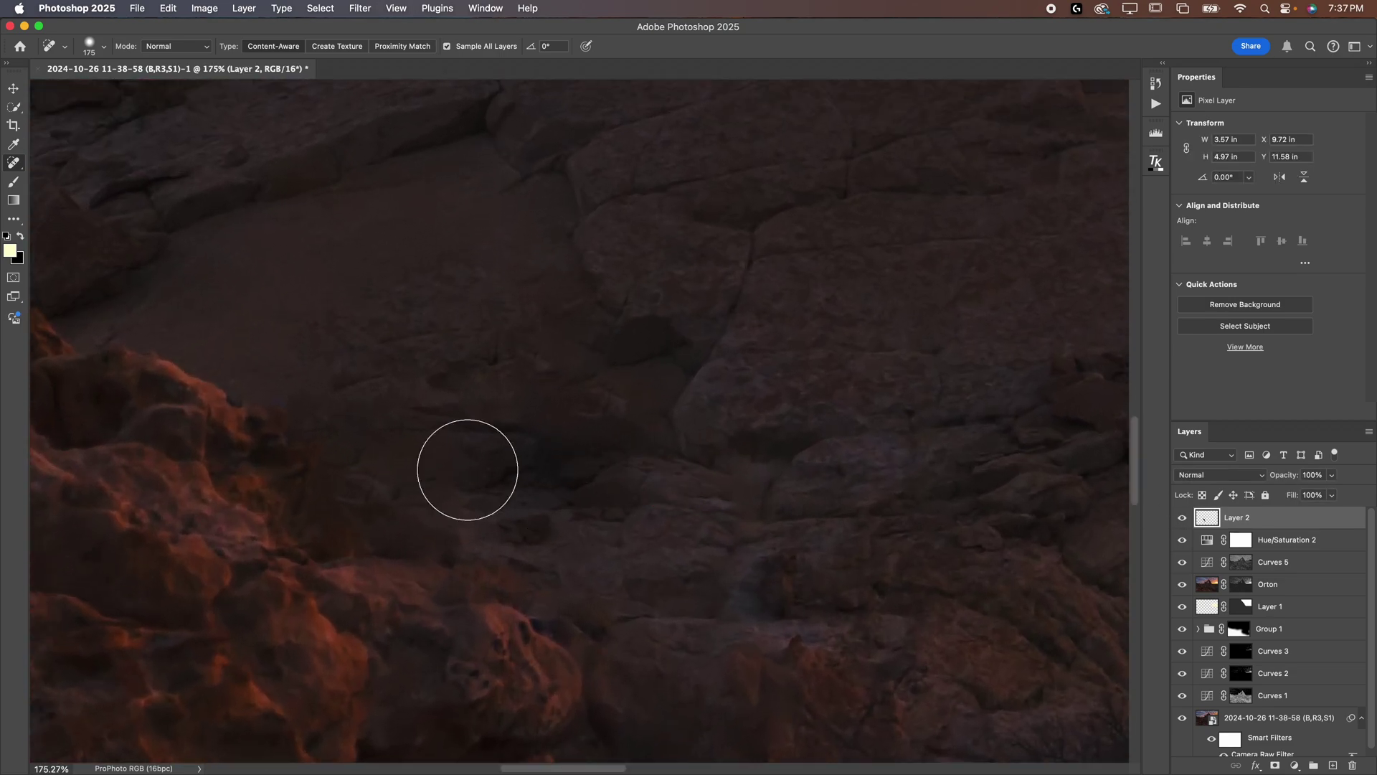
pyautogui.click(1183, 517)
pyautogui.click(1183, 517)
pyautogui.press('super+0')
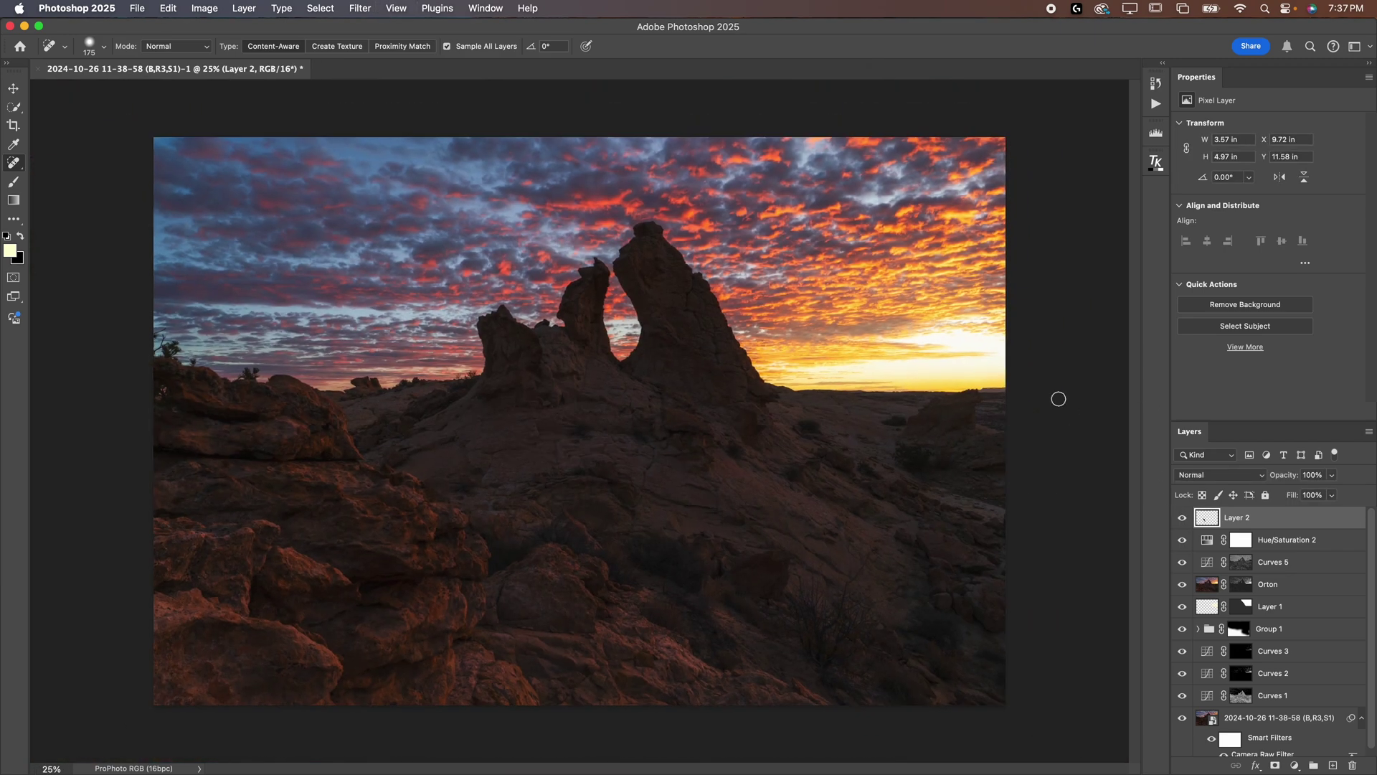
pyautogui.rightClick(11, 163)
pyautogui.click(86, 161)
pyautogui.moveTo(434, 479); pyautogui.dragTo(535, 495)
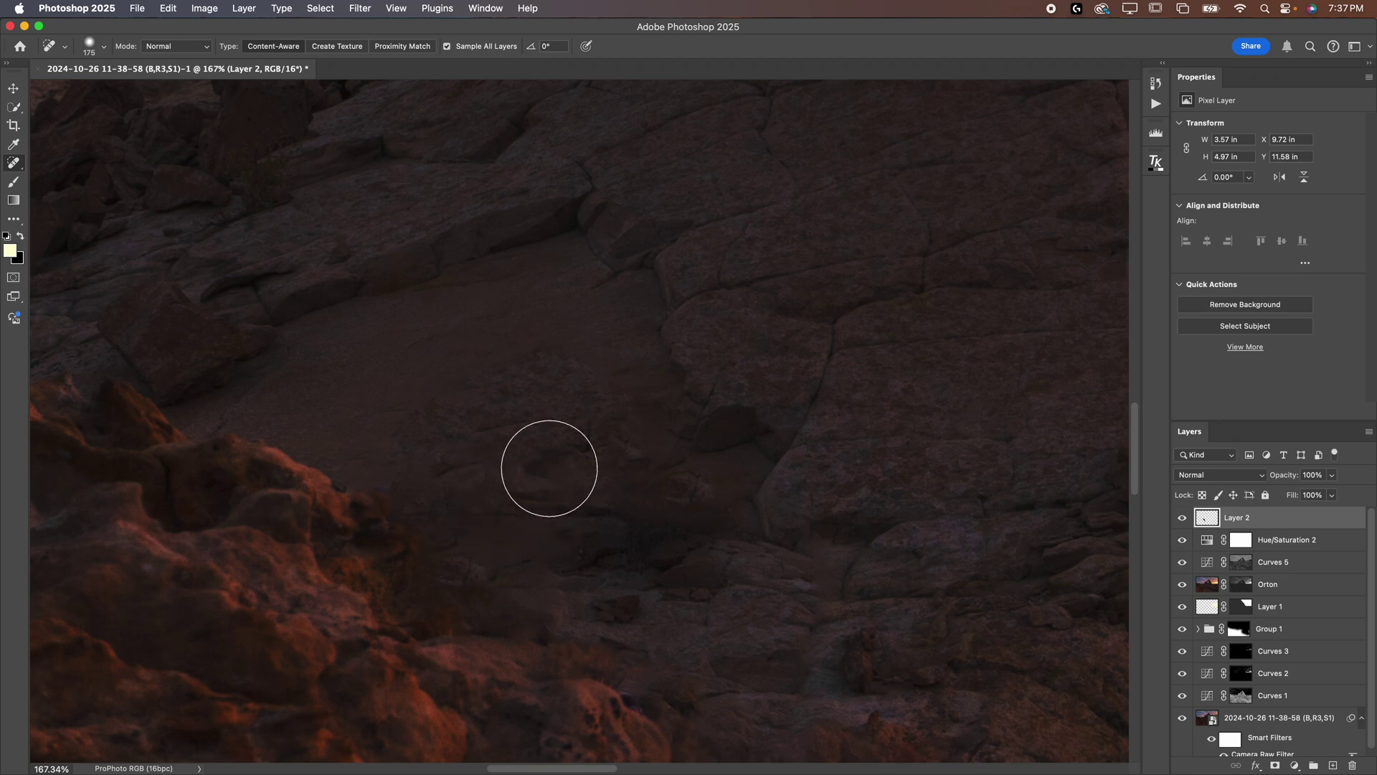
pyautogui.press('super+0')
pyautogui.press('super+minus')
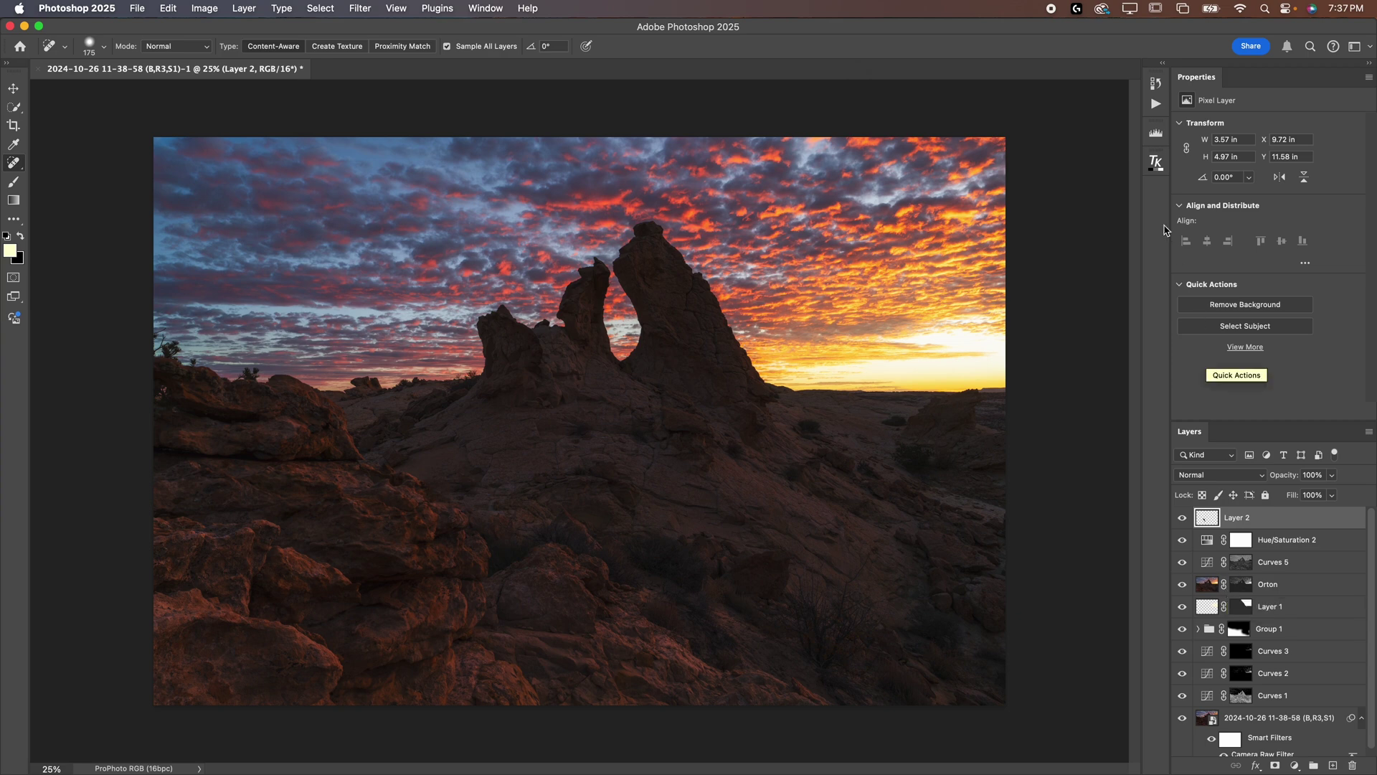
# Select the Warp Vignette action in the Actions panel
pyautogui.click(1155, 104)
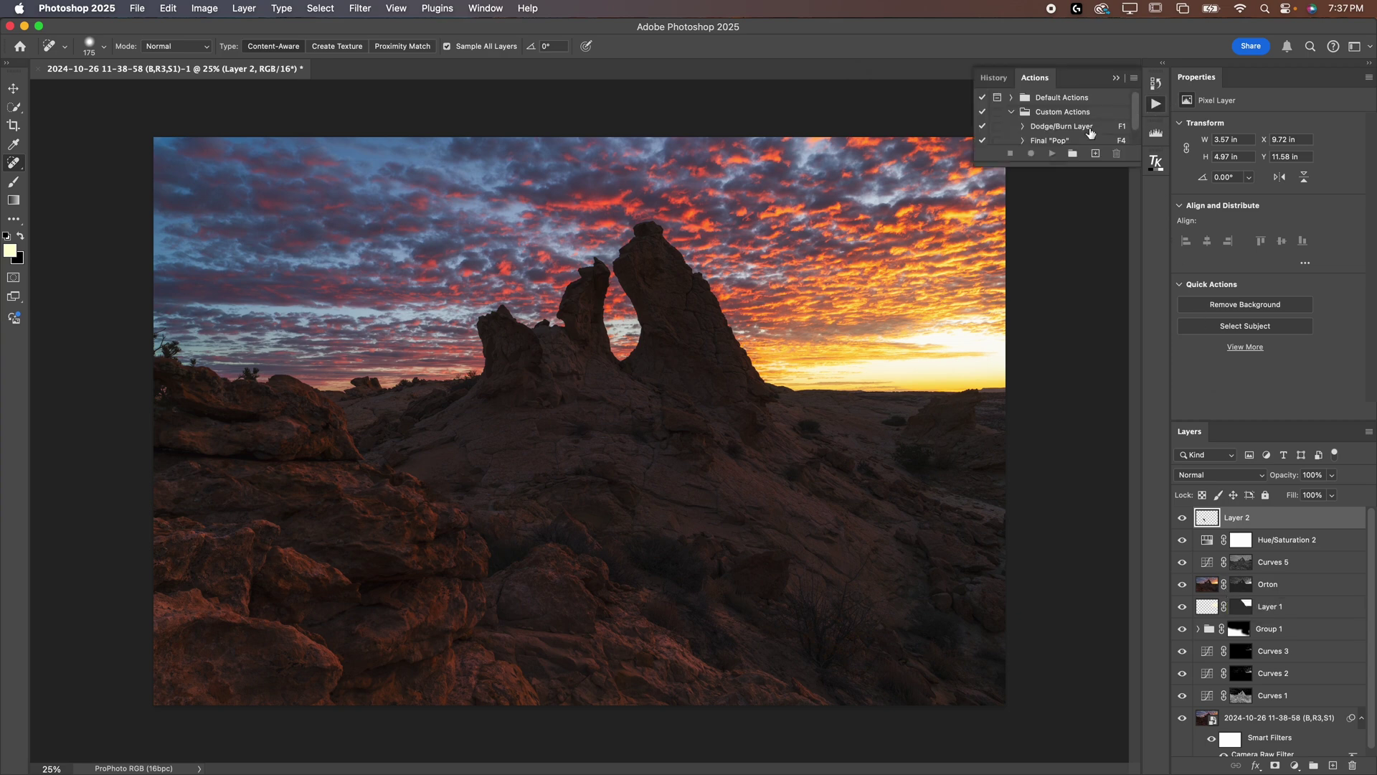
pyautogui.moveTo(1070, 165); pyautogui.dragTo(1082, 273)
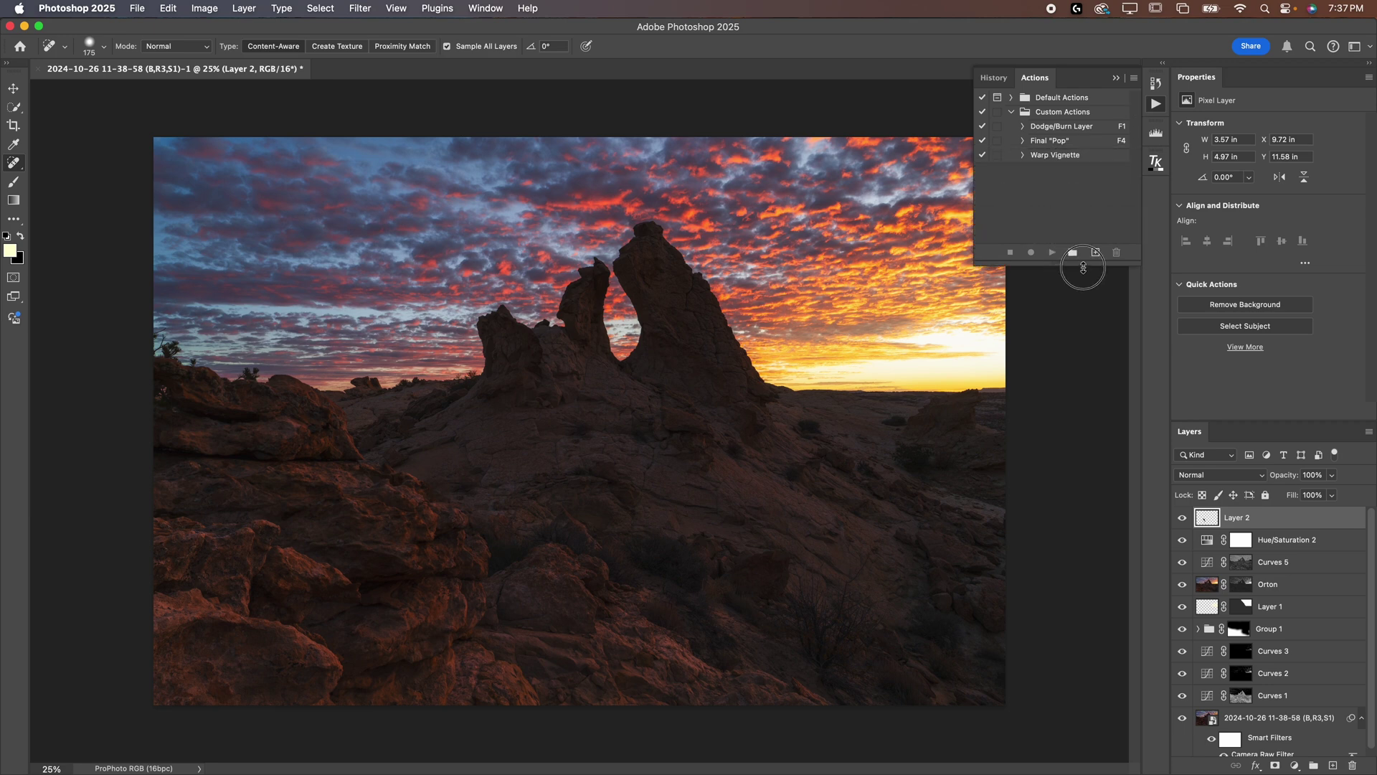
pyautogui.click(1065, 159)
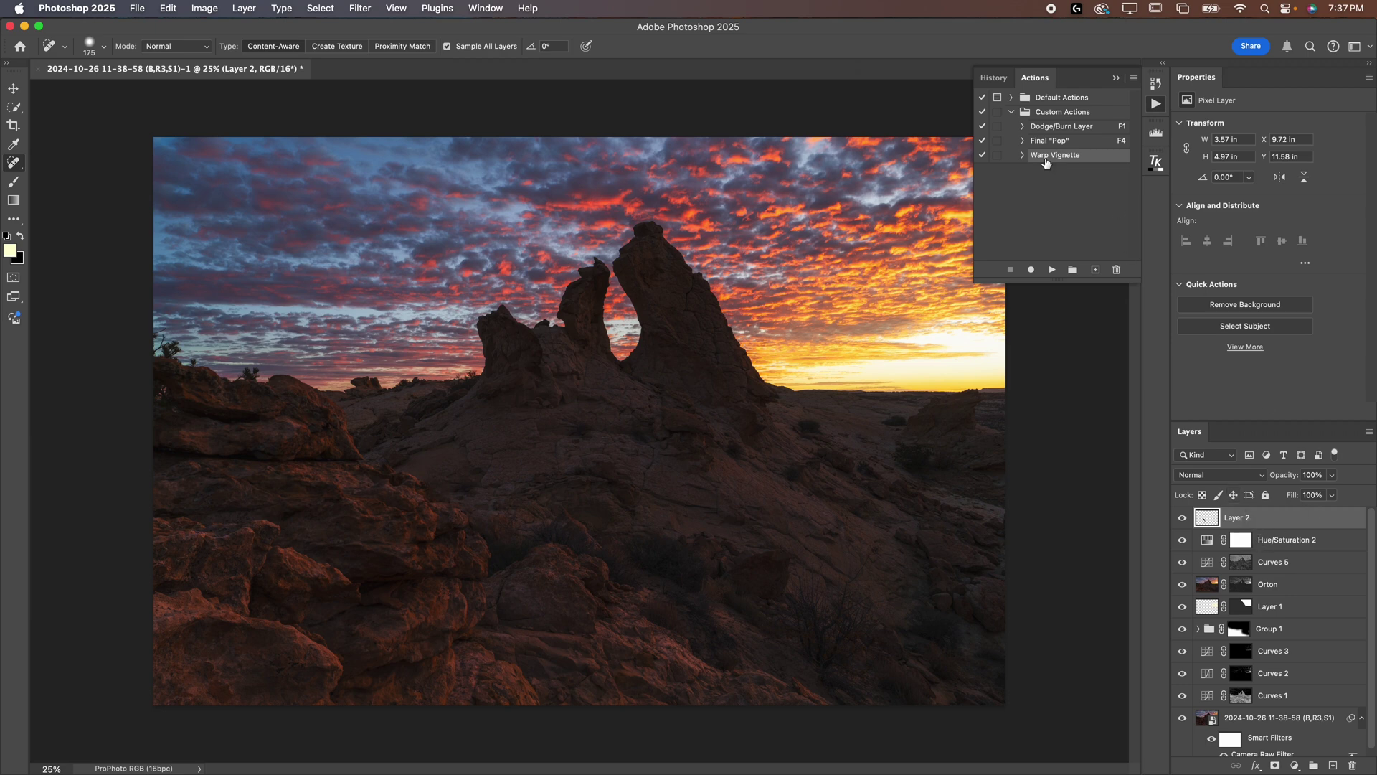
# Draw a large elliptical selection over the rock scene and run Warp Vignette
pyautogui.click(13, 107)
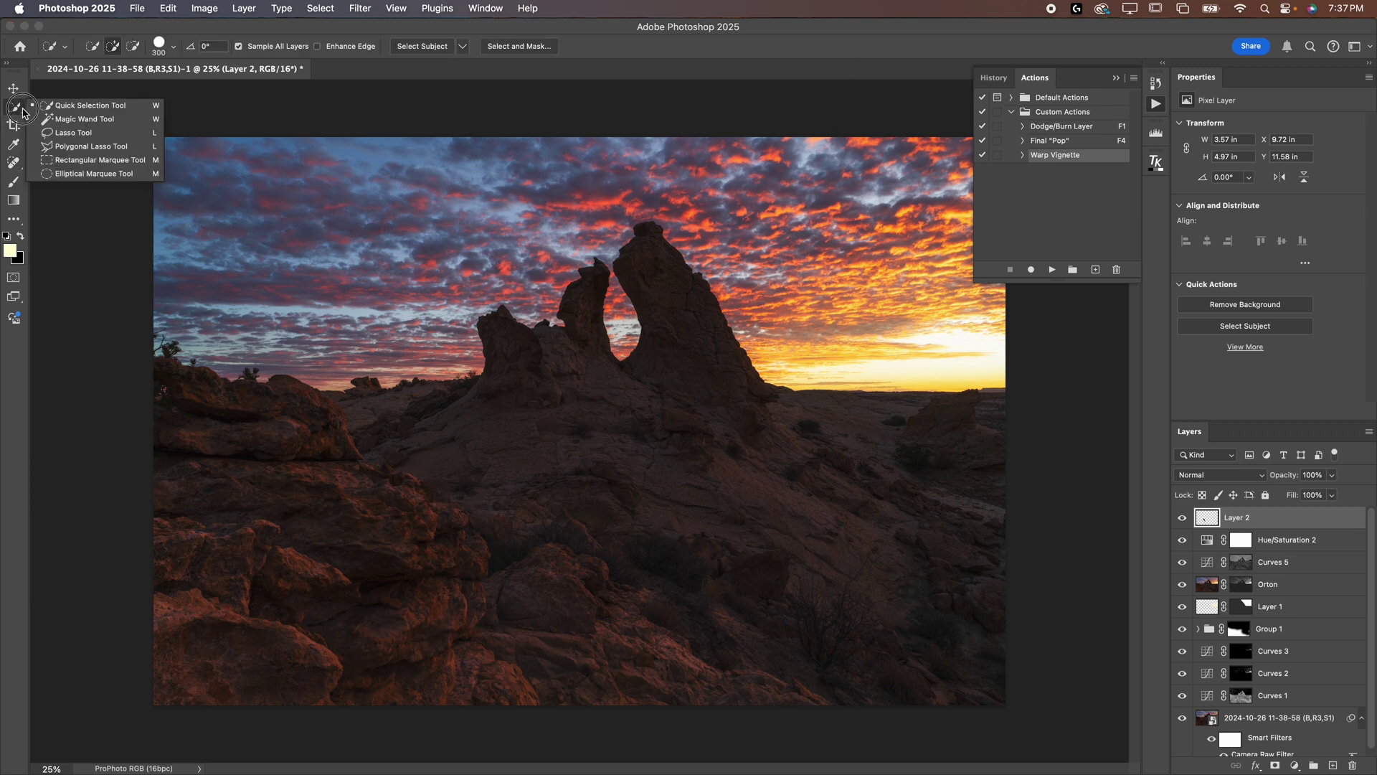
pyautogui.click(63, 173)
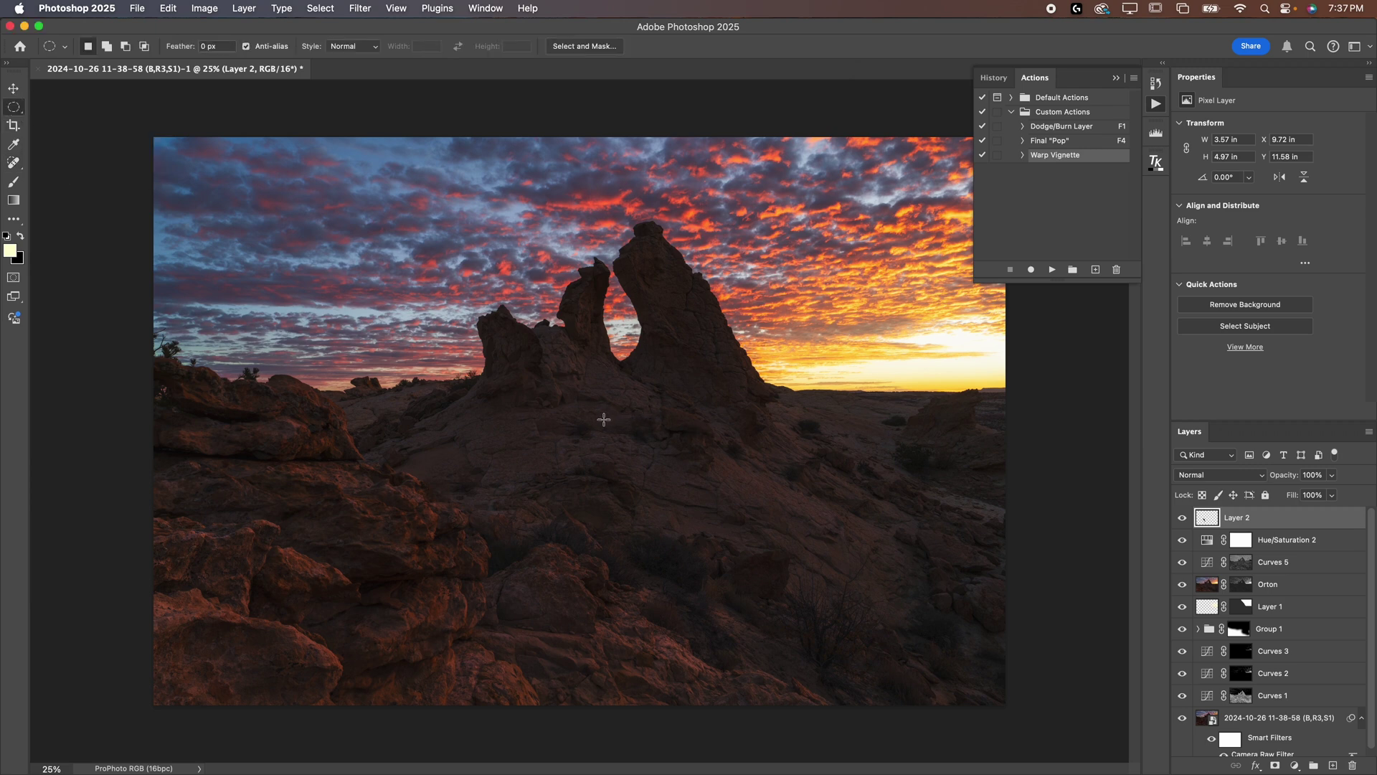
pyautogui.moveTo(604, 420); pyautogui.dragTo(988, 683)
pyautogui.moveTo(831, 520); pyautogui.dragTo(809, 523)
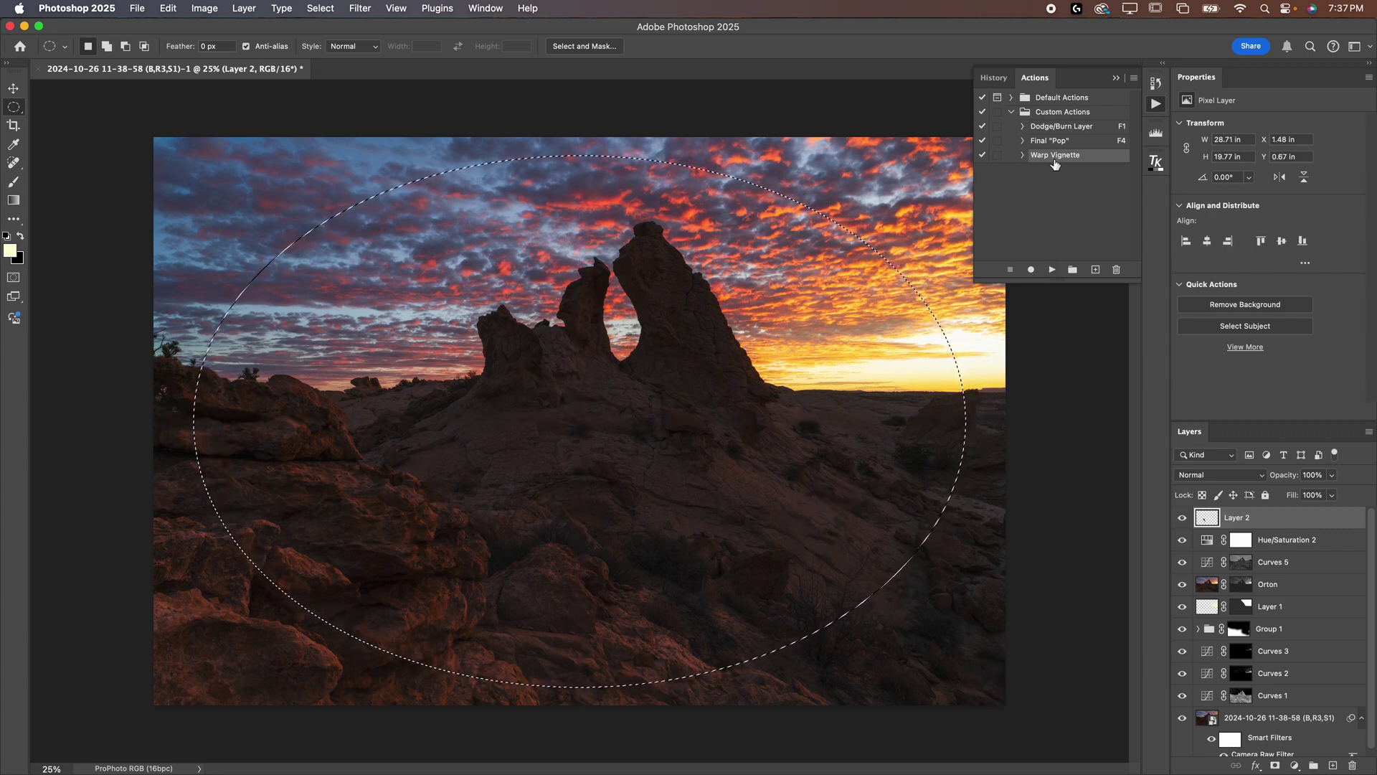
pyautogui.click(1052, 269)
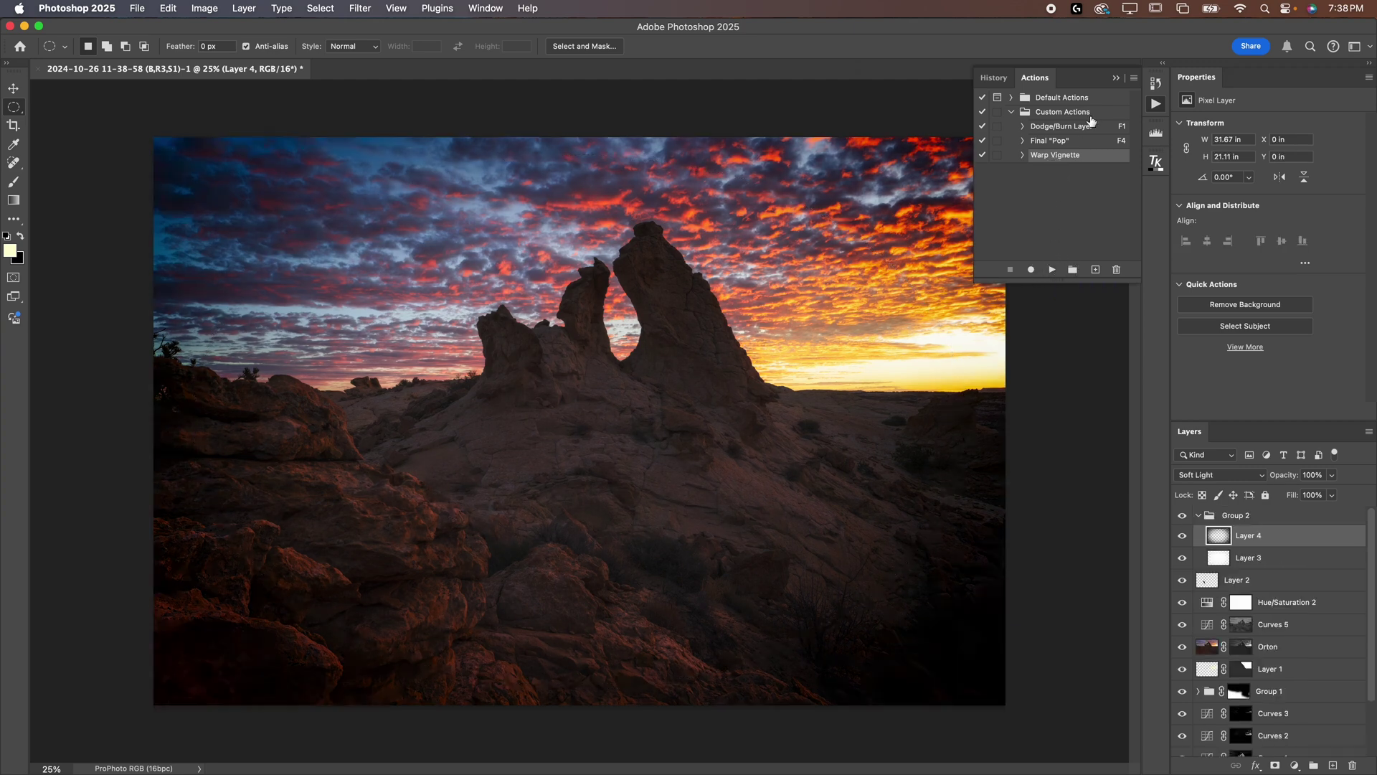
# Zoom out to 12.5% and scale Layer 4 to W 147.74% by H 145.56%
pyautogui.click(1116, 78)
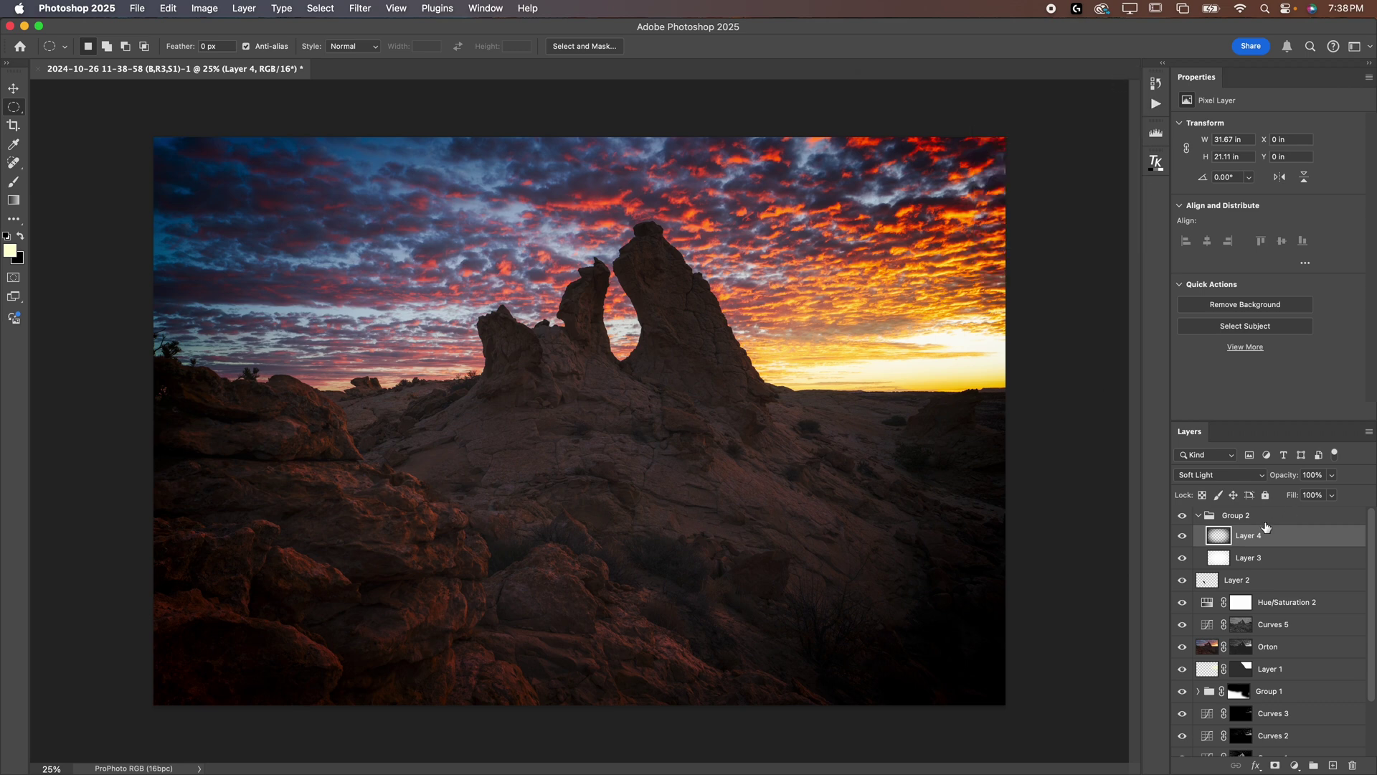
pyautogui.click(1247, 560)
pyautogui.click(1241, 541)
pyautogui.press('super+minus')
pyautogui.press('super+minus')
pyautogui.press('super+t')
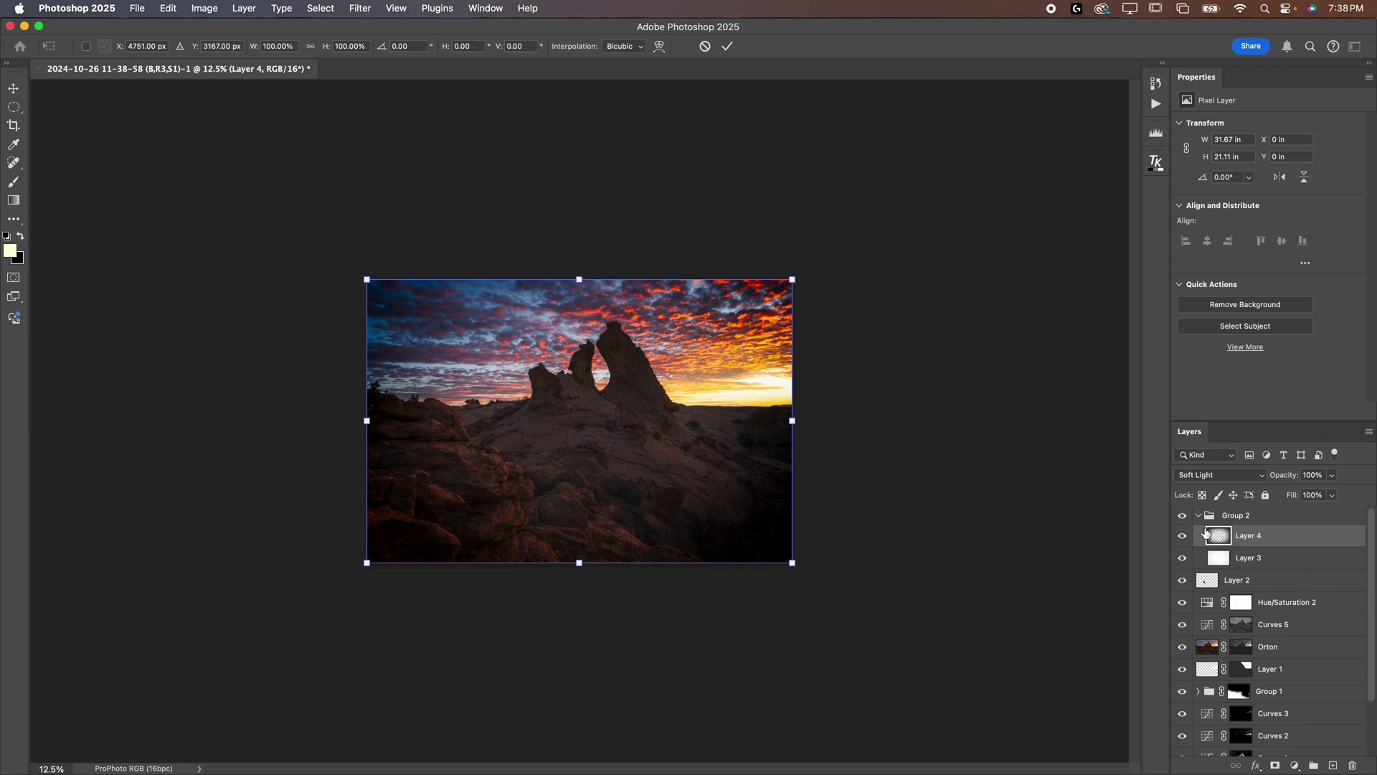
pyautogui.moveTo(792, 281); pyautogui.dragTo(894, 215)
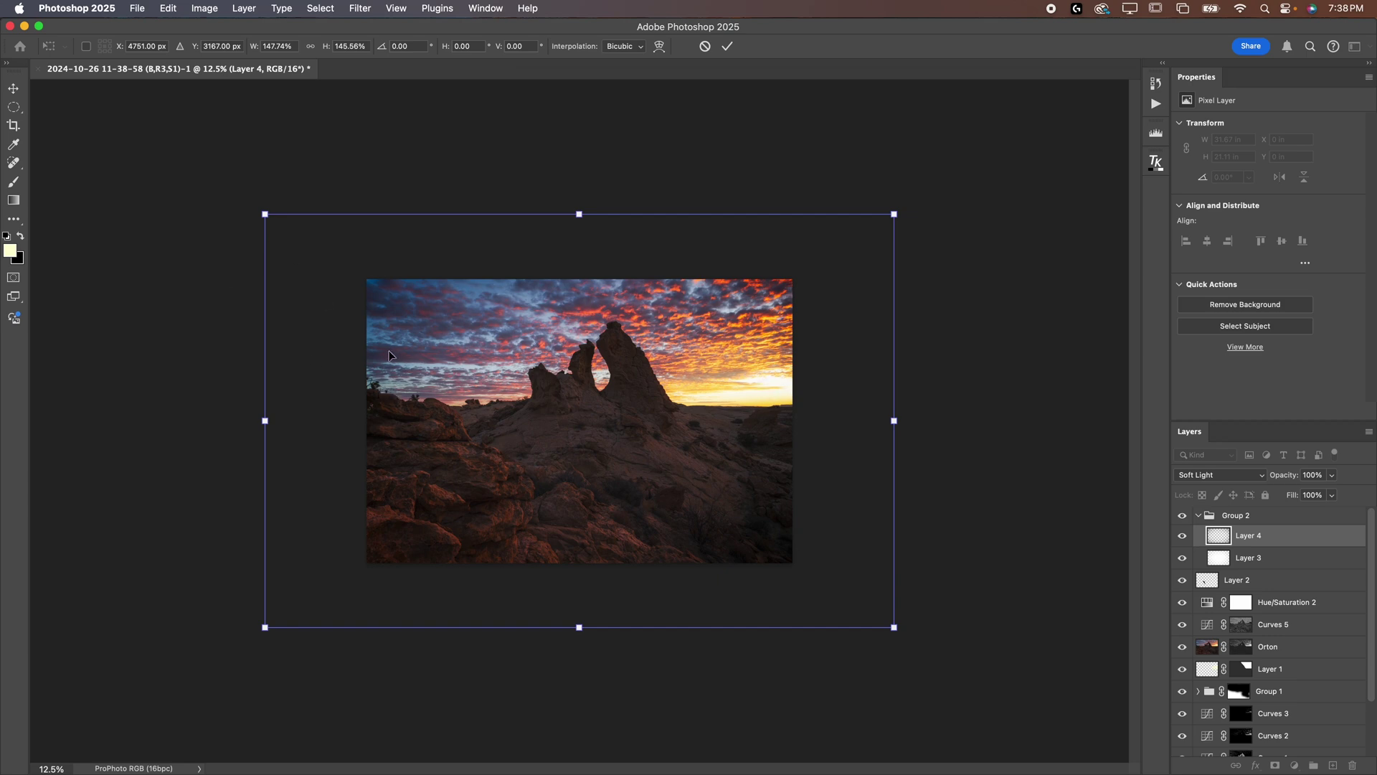
# Warp the vignette, bulging its right edge and bottom-right corner and lowering its top edge
pyautogui.rightClick(612, 429)
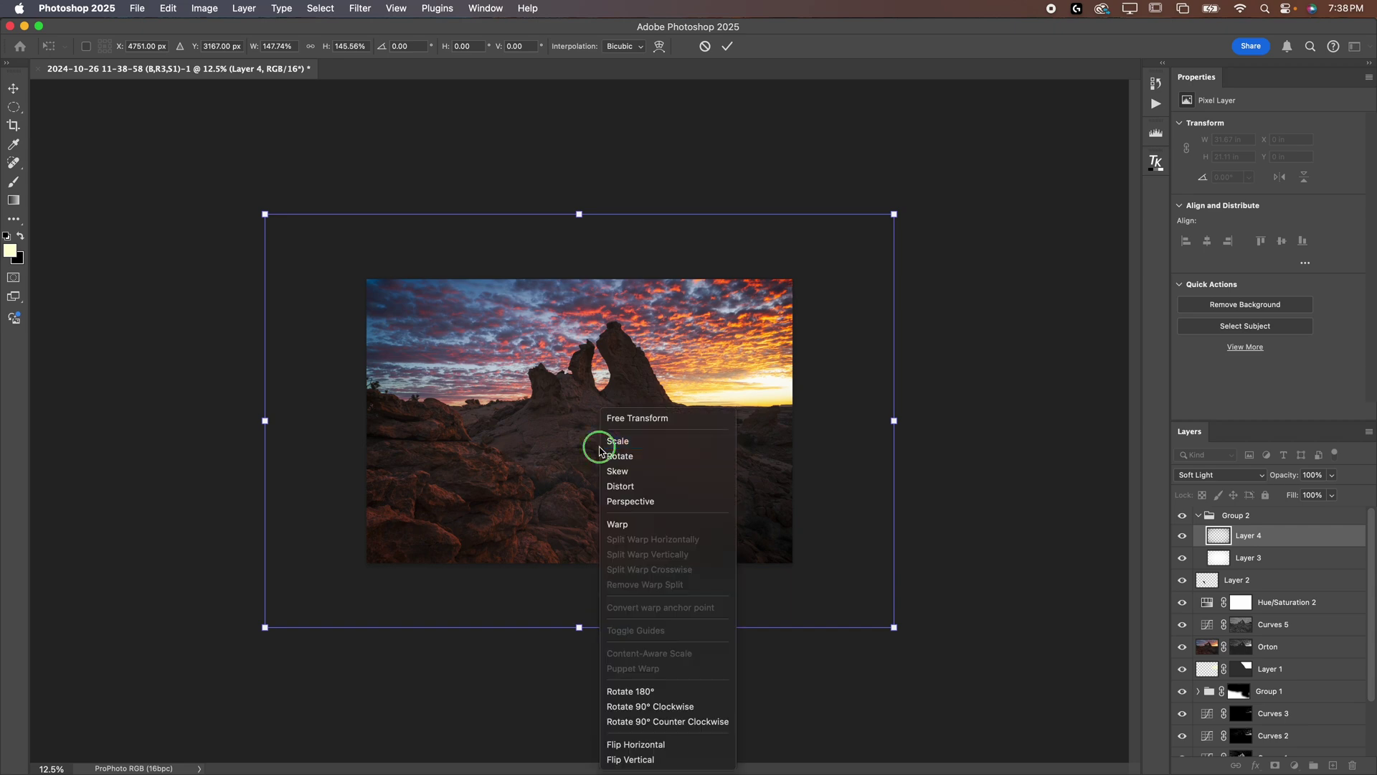
pyautogui.click(631, 527)
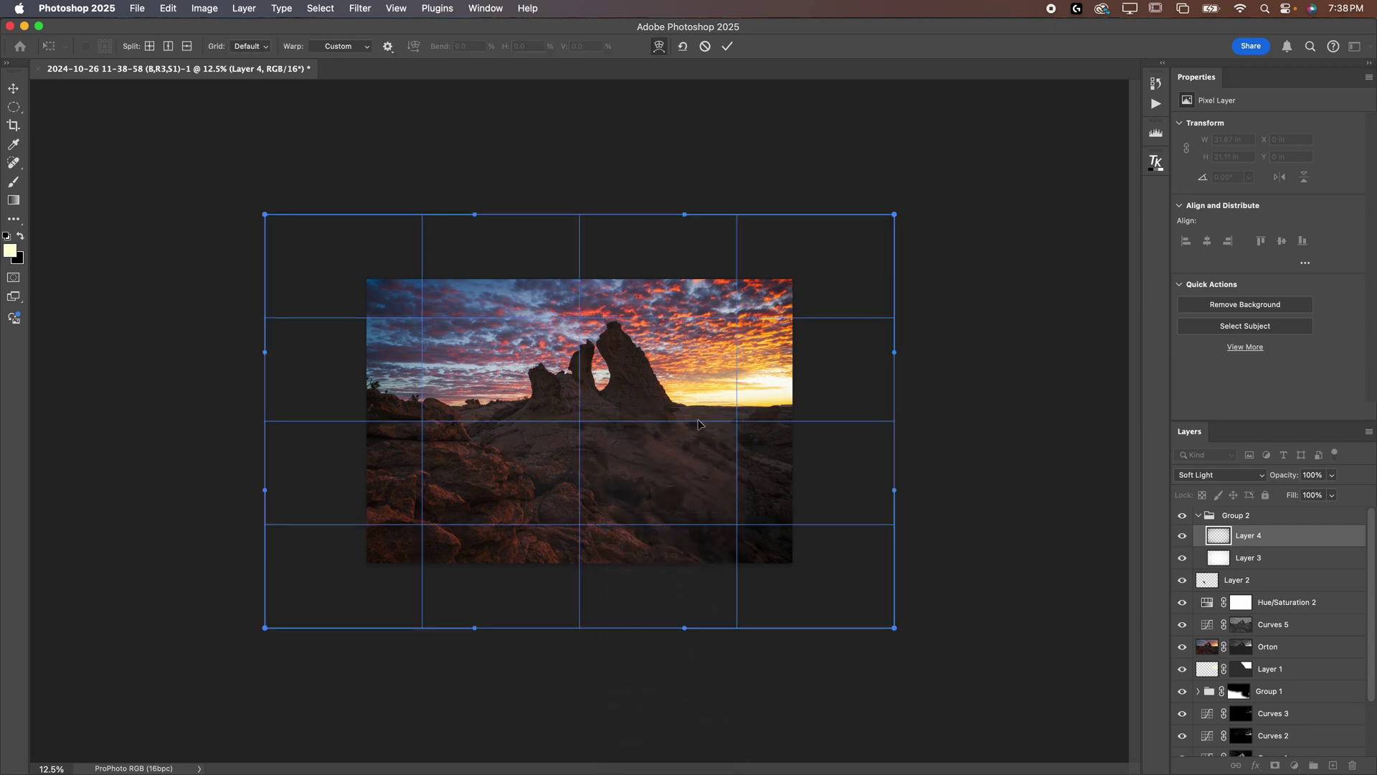
pyautogui.press('super+equal')
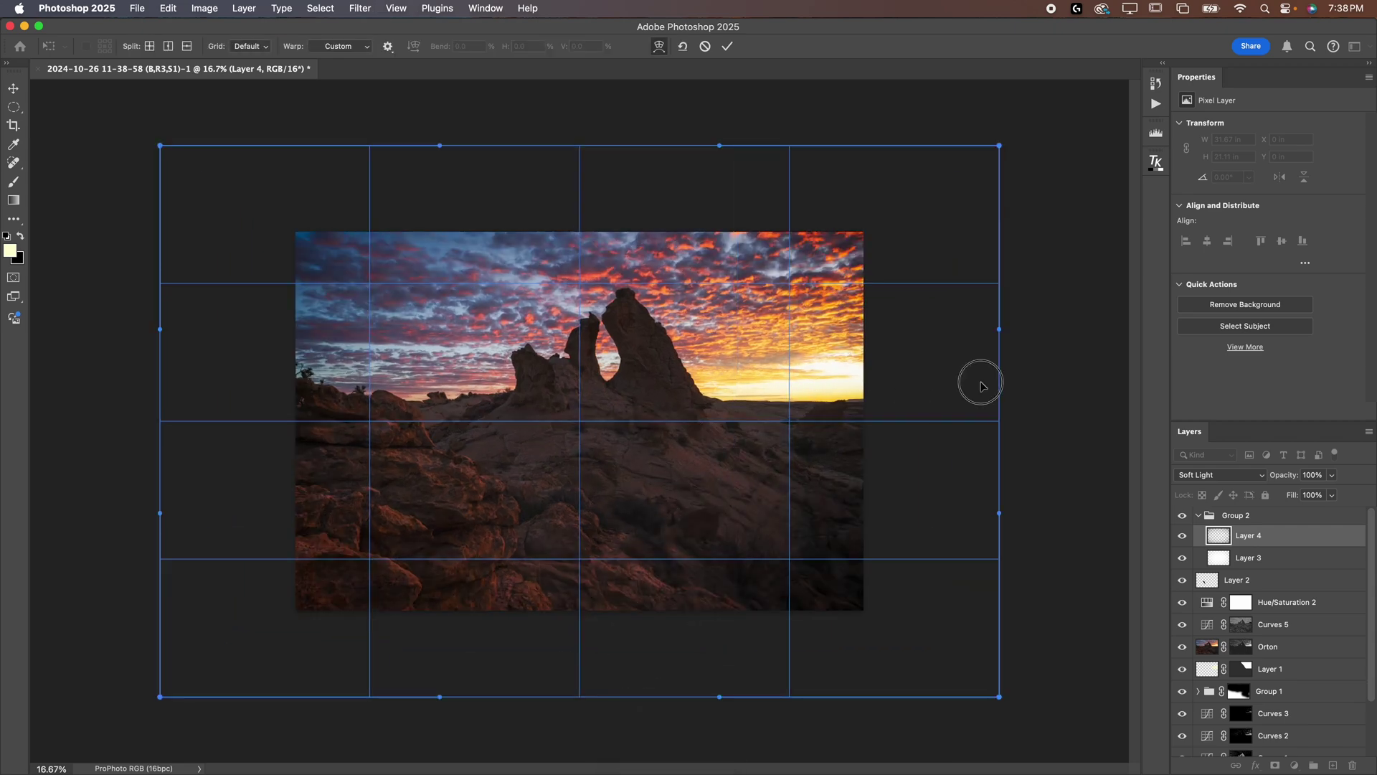
pyautogui.moveTo(981, 386); pyautogui.dragTo(967, 146)
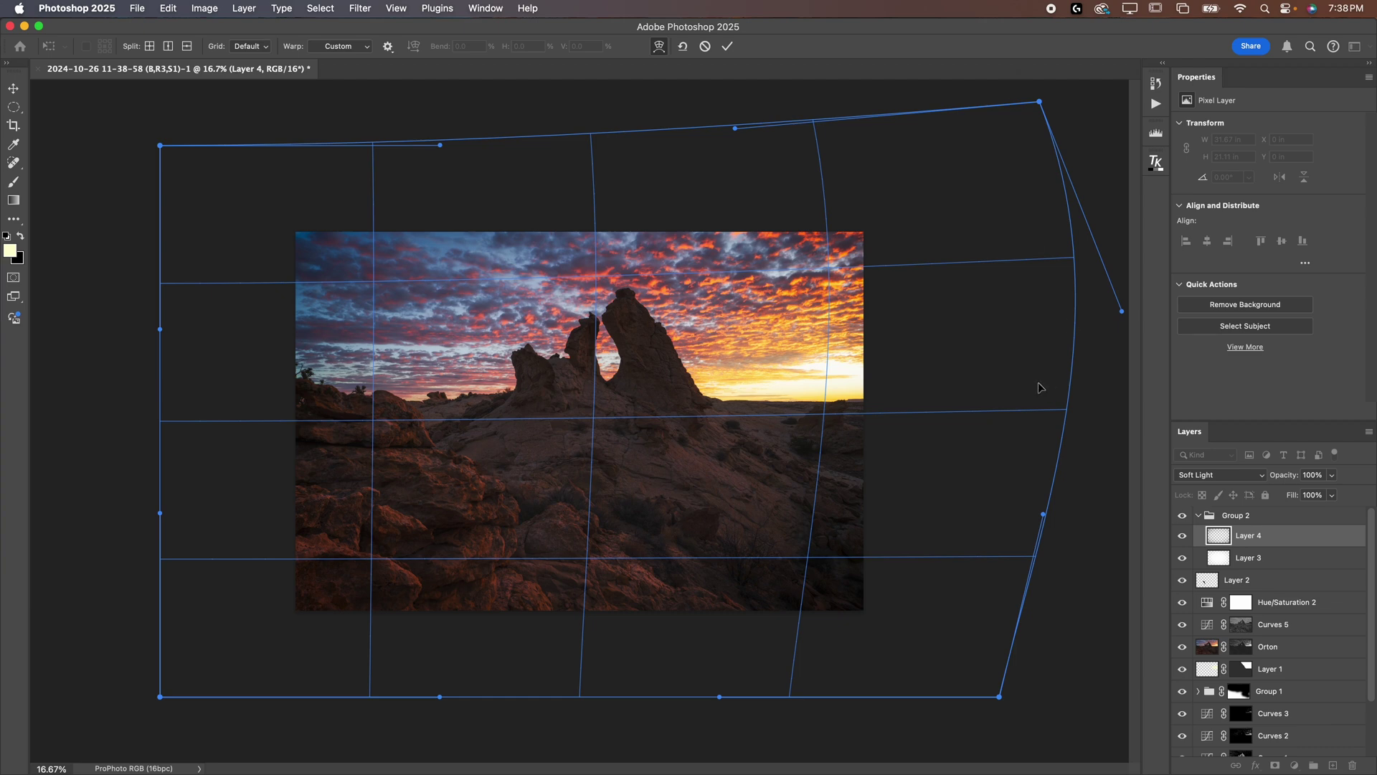
pyautogui.moveTo(1041, 387); pyautogui.dragTo(1059, 448)
pyautogui.moveTo(1000, 696); pyautogui.dragTo(1037, 731)
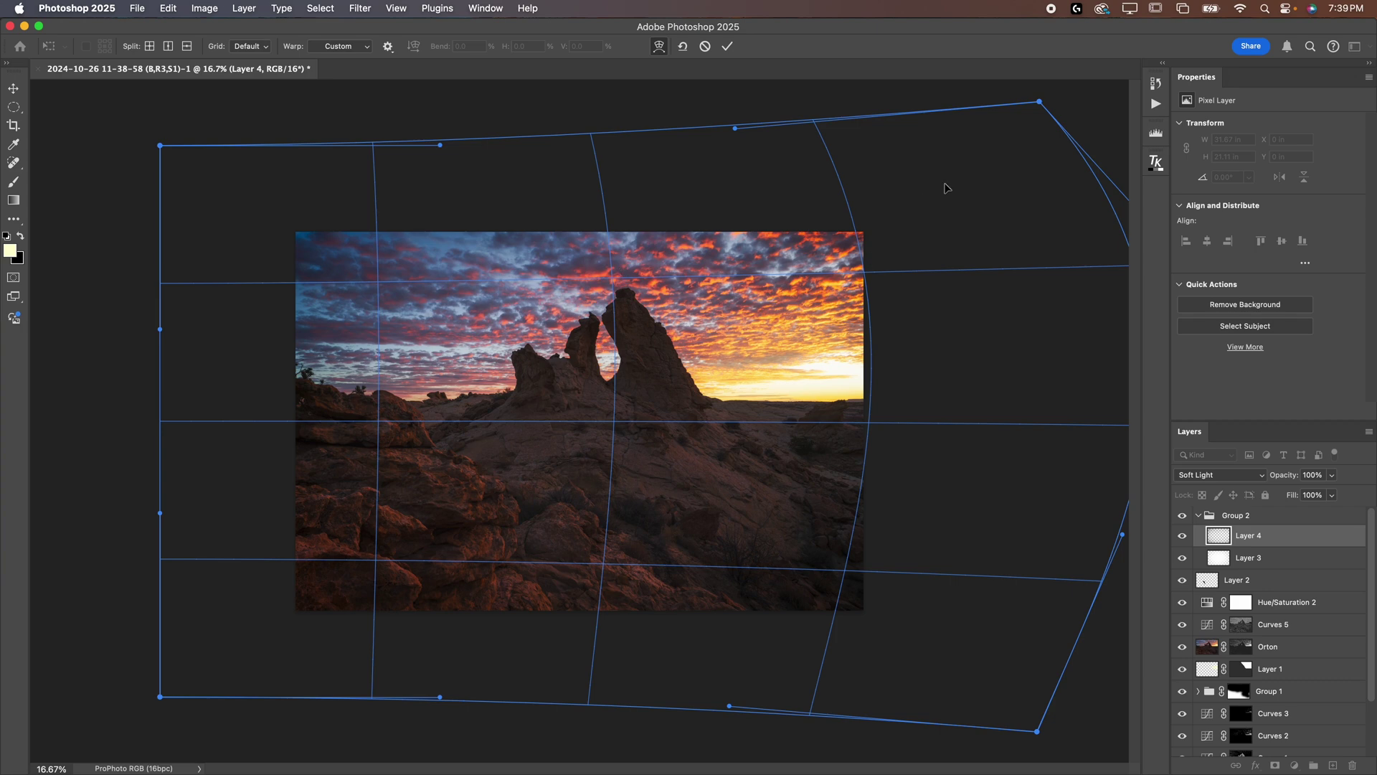
pyautogui.moveTo(1001, 147); pyautogui.dragTo(1012, 166)
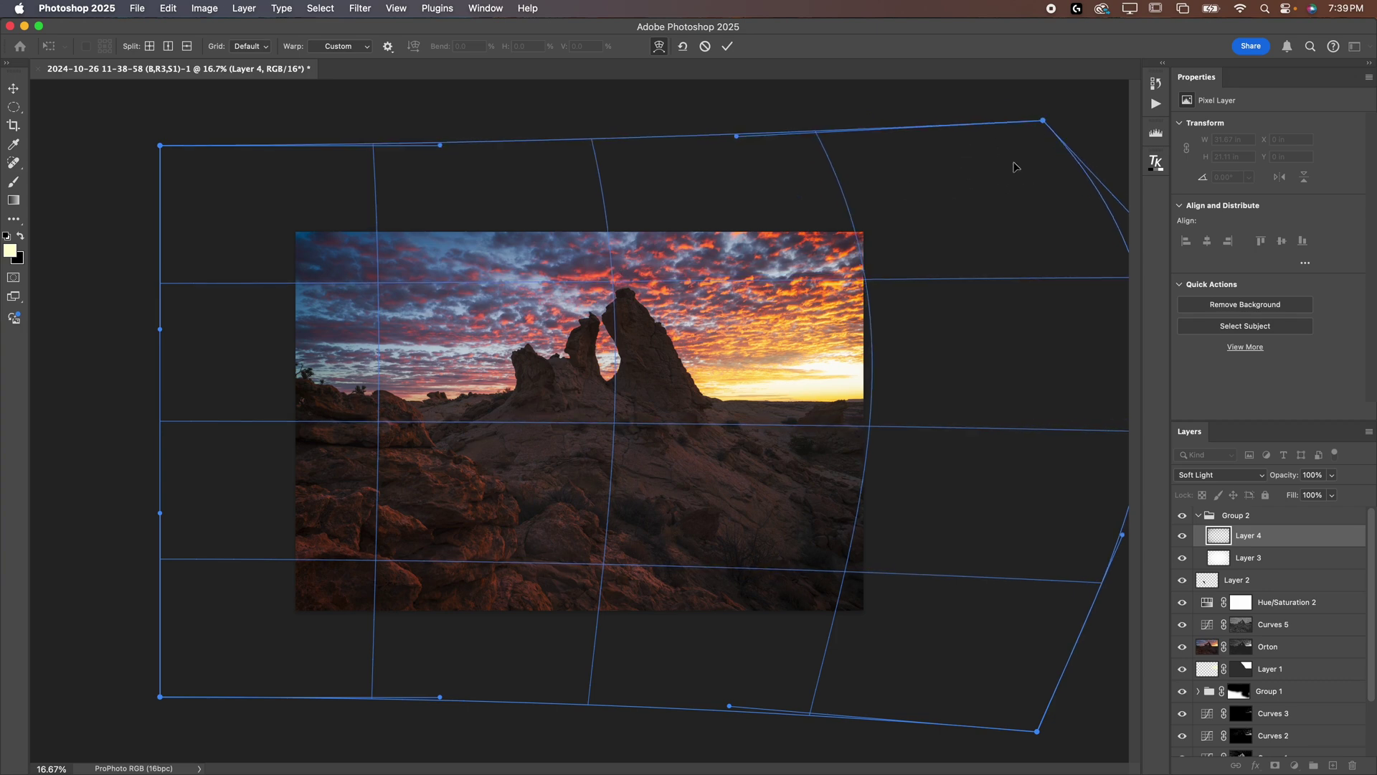
pyautogui.moveTo(538, 189); pyautogui.dragTo(534, 209)
# Reshape the vignette's top-left, left and bottom edges, then commit the warp
pyautogui.moveTo(159, 147); pyautogui.dragTo(113, 81)
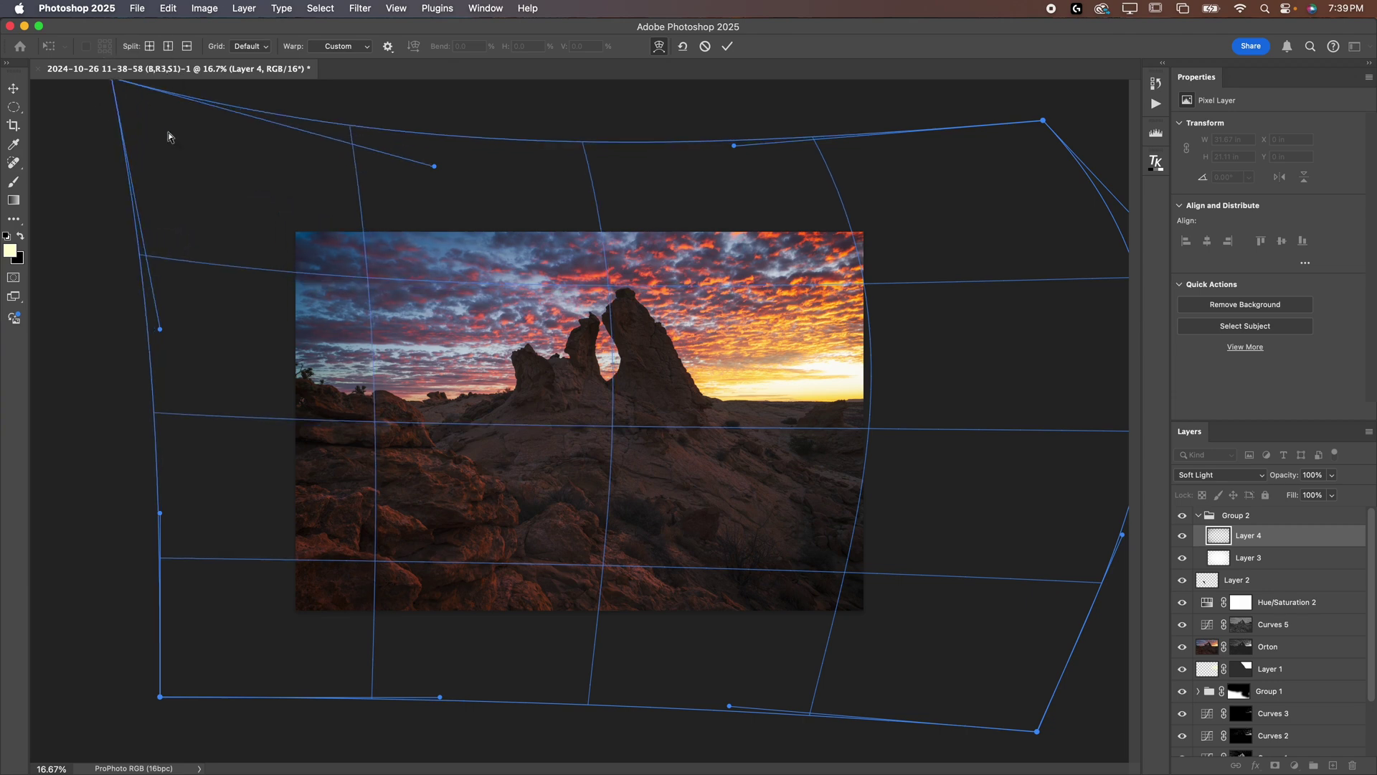
pyautogui.moveTo(164, 169); pyautogui.dragTo(153, 148)
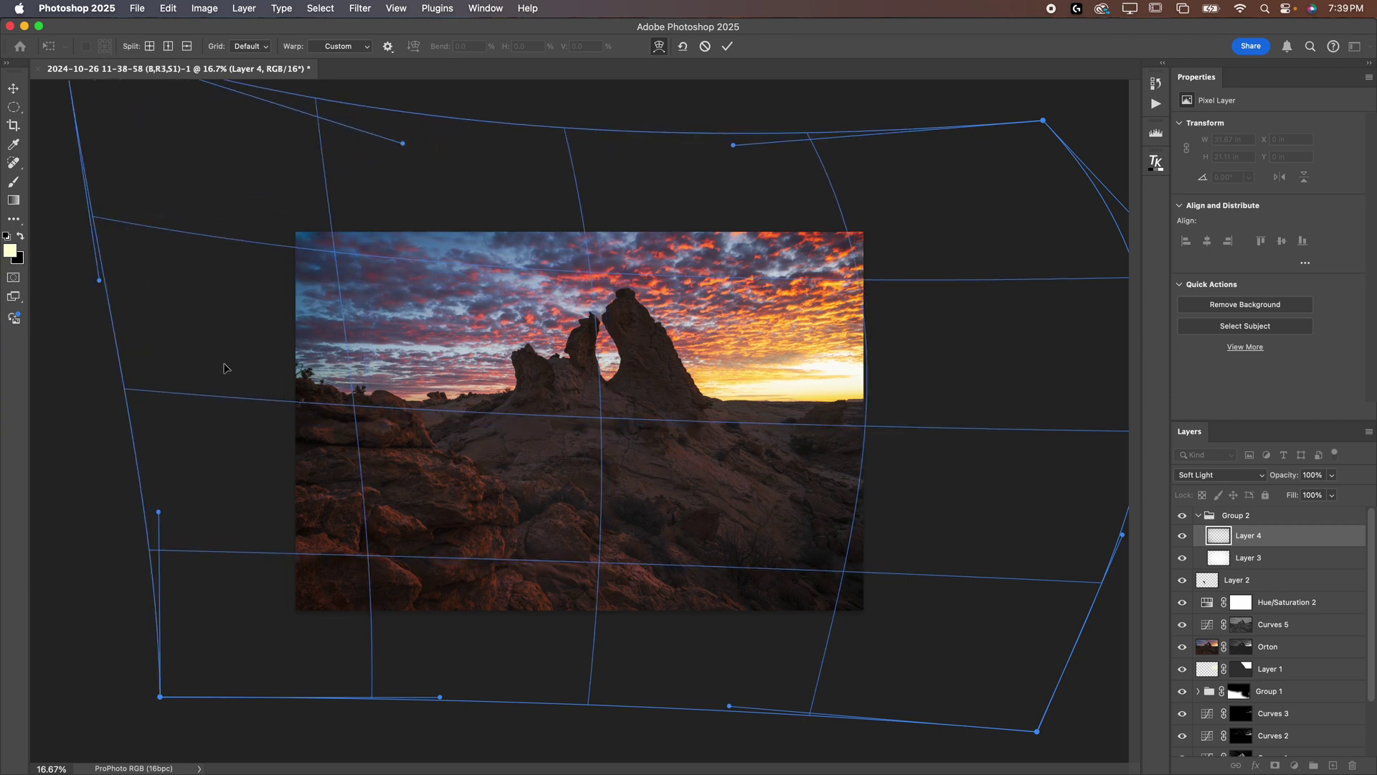
pyautogui.moveTo(224, 368); pyautogui.dragTo(1032, 692)
pyautogui.moveTo(612, 175); pyautogui.dragTo(558, 215)
pyautogui.moveTo(666, 193); pyautogui.dragTo(654, 163)
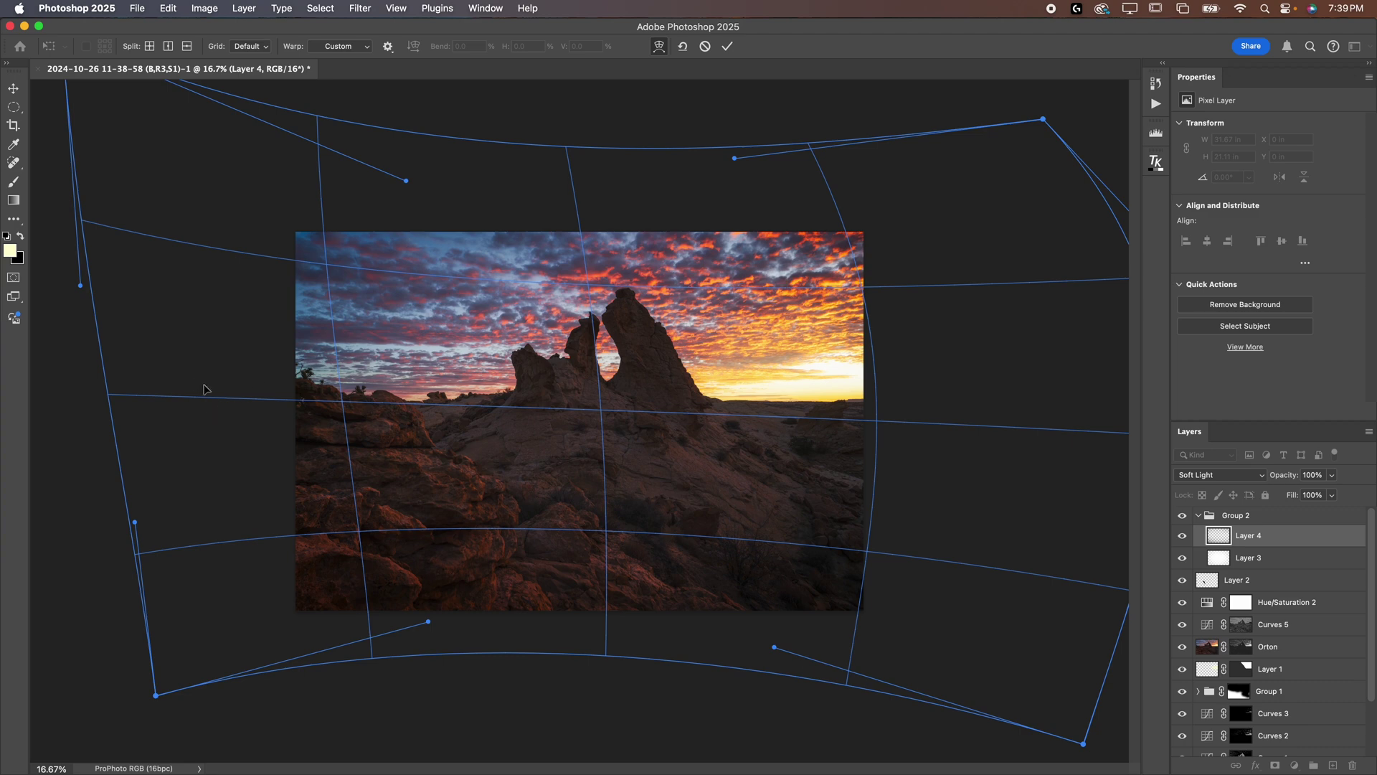
pyautogui.moveTo(115, 347); pyautogui.dragTo(72, 348)
pyautogui.moveTo(213, 510); pyautogui.dragTo(229, 507)
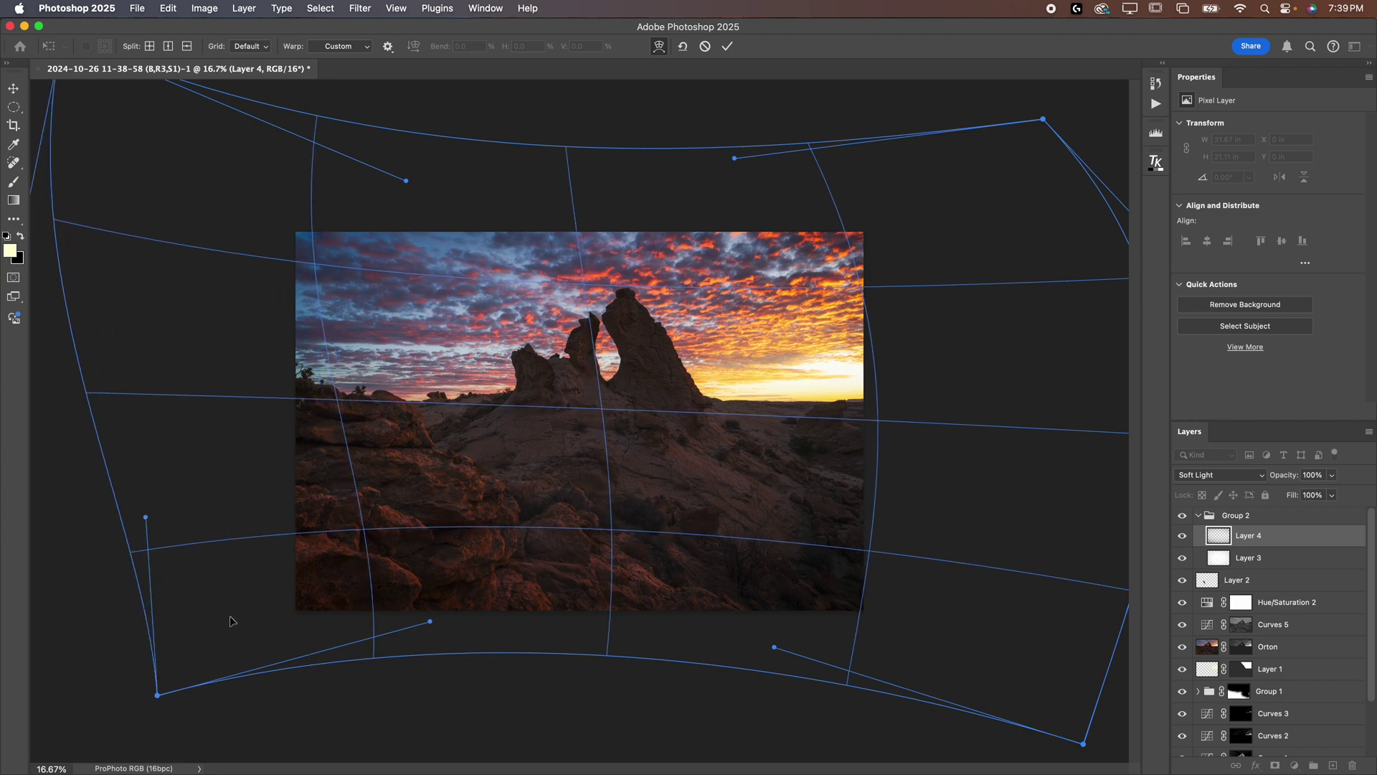
pyautogui.moveTo(228, 607)
pyautogui.mouseDown()
pyautogui.moveTo(234, 629)
pyautogui.moveTo(268, 591)
pyautogui.moveTo(218, 618)
pyautogui.moveTo(237, 607)
pyautogui.mouseUp()
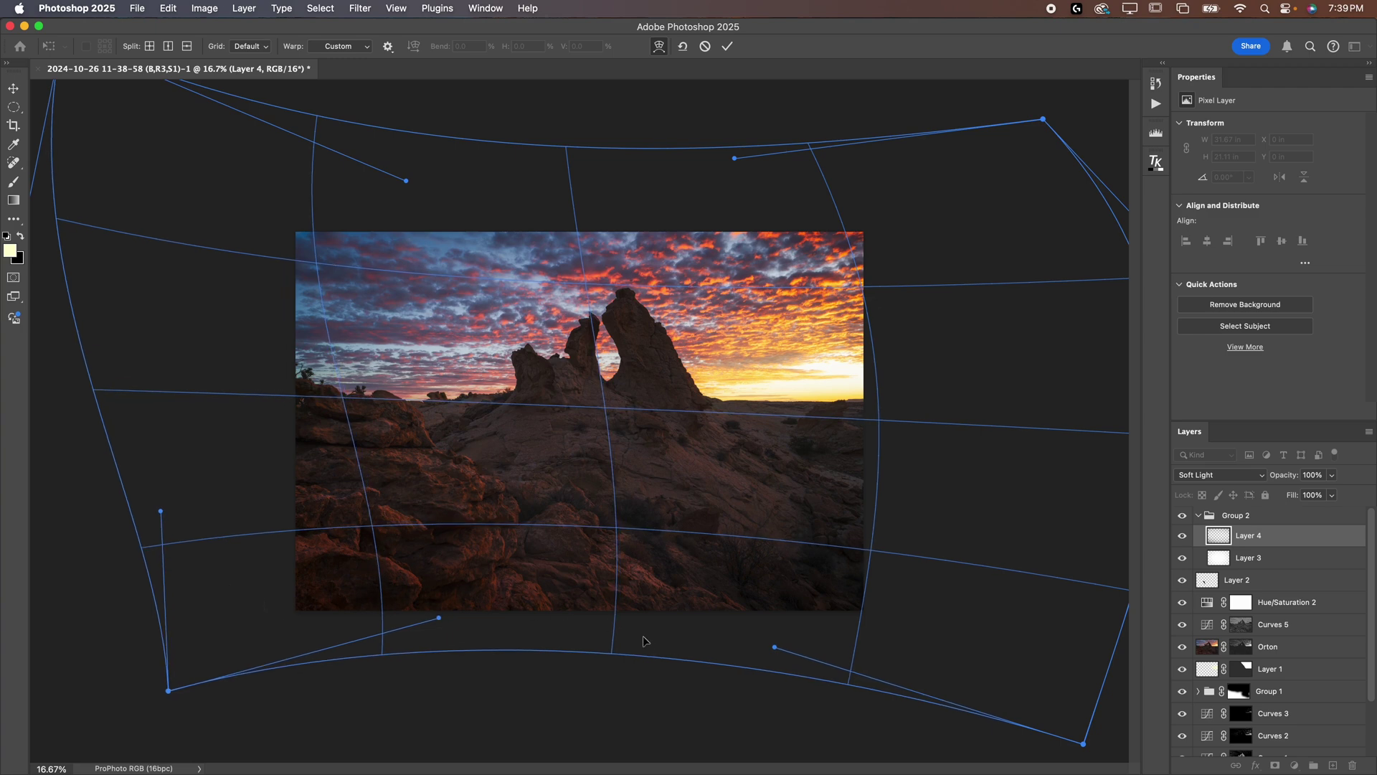
pyautogui.moveTo(648, 642); pyautogui.dragTo(655, 634)
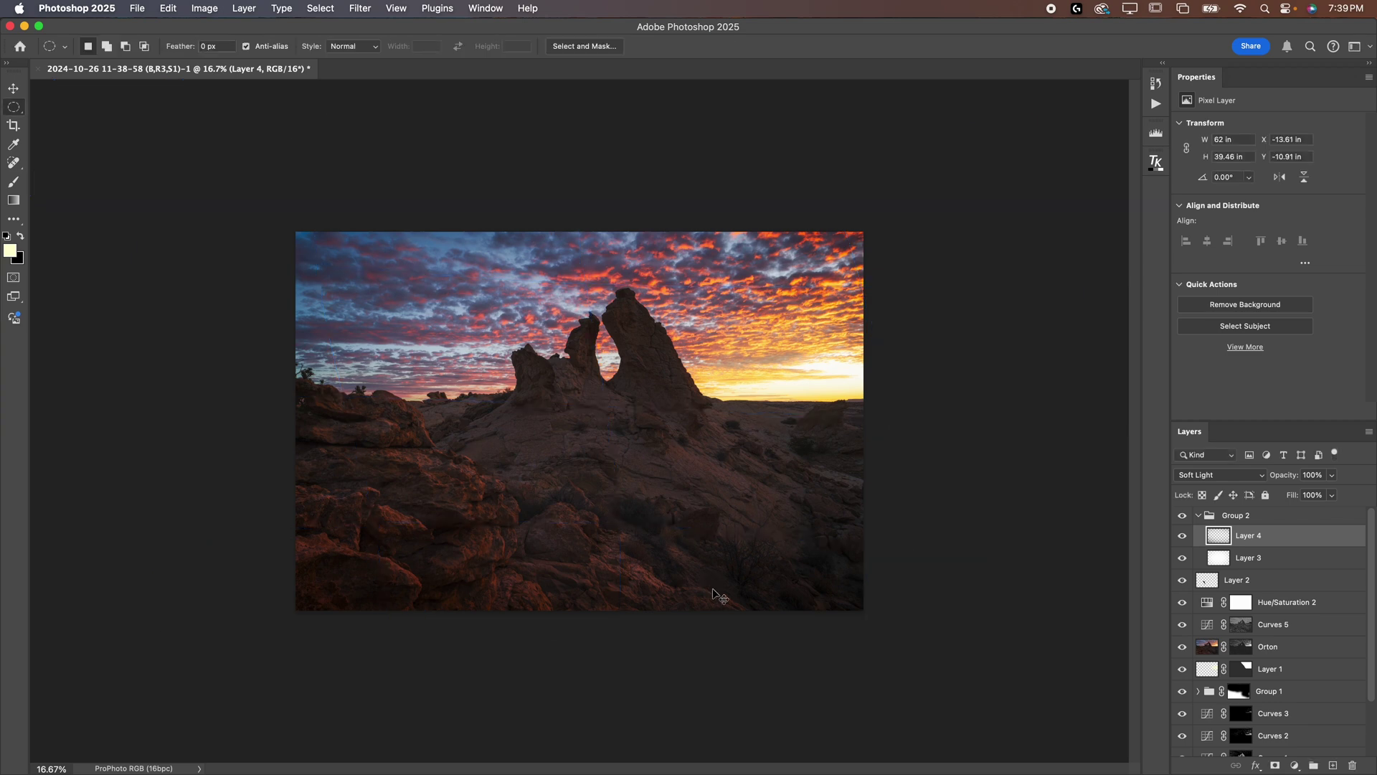
pyautogui.press('super+0')
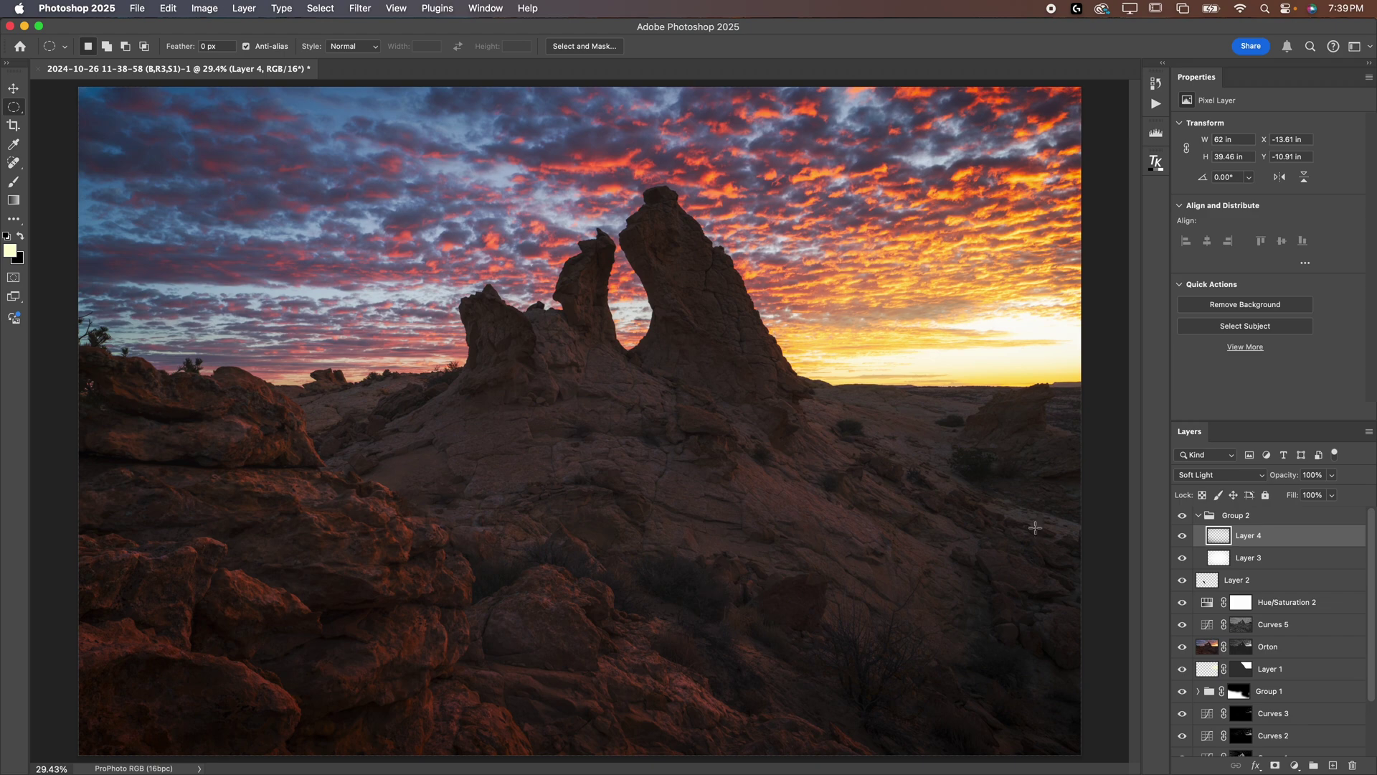
# Collapse Group 2 and toggle its vignette off and on three times, leaving it visible
pyautogui.click(1198, 516)
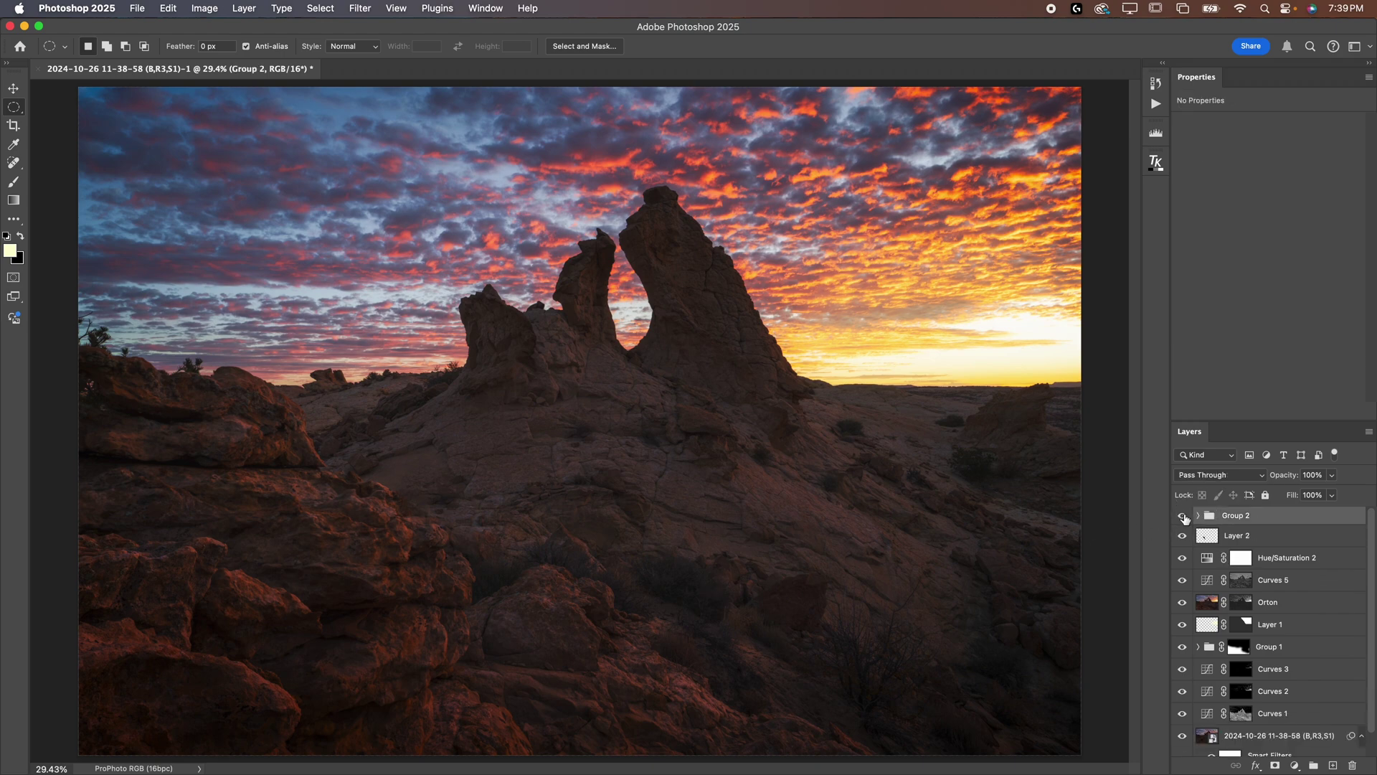
pyautogui.click(1183, 515)
pyautogui.click(1183, 516)
pyautogui.click(1183, 516)
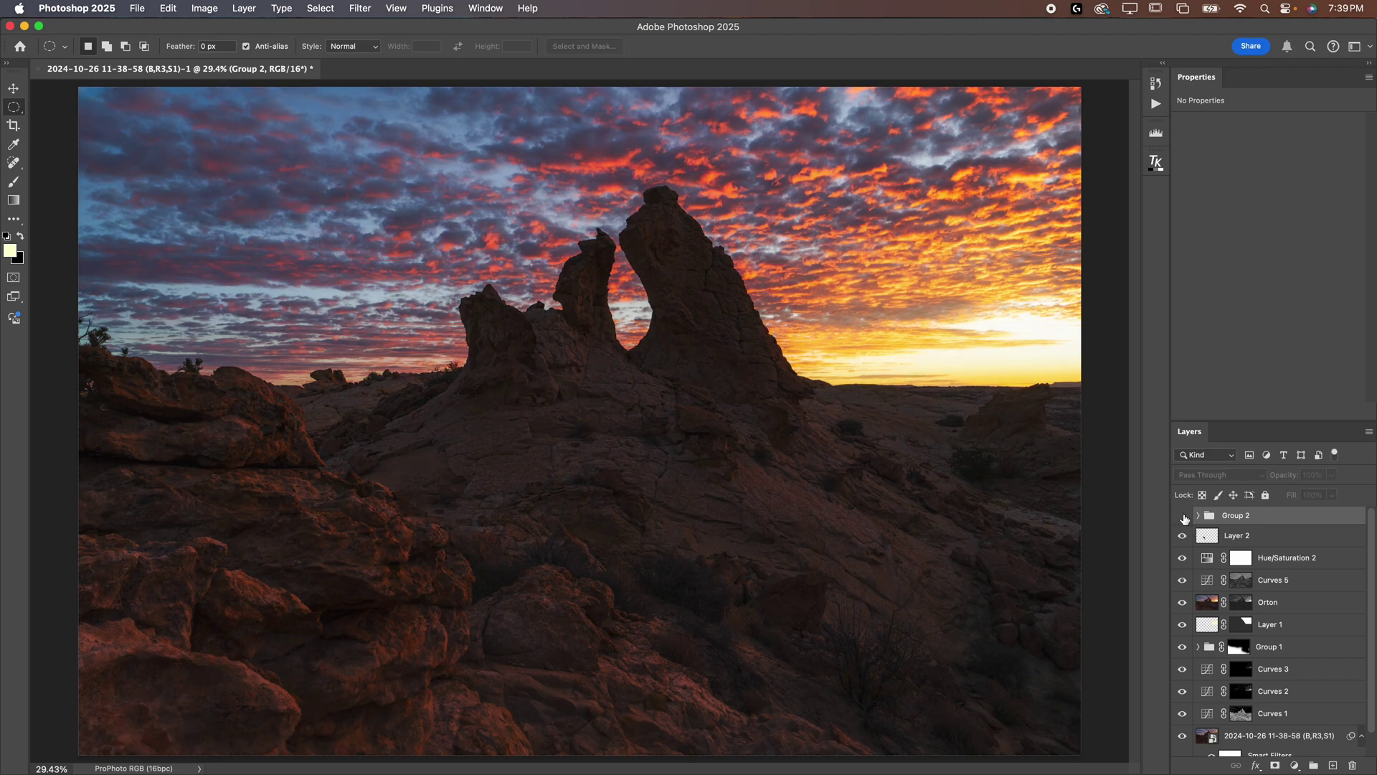
pyautogui.click(1183, 516)
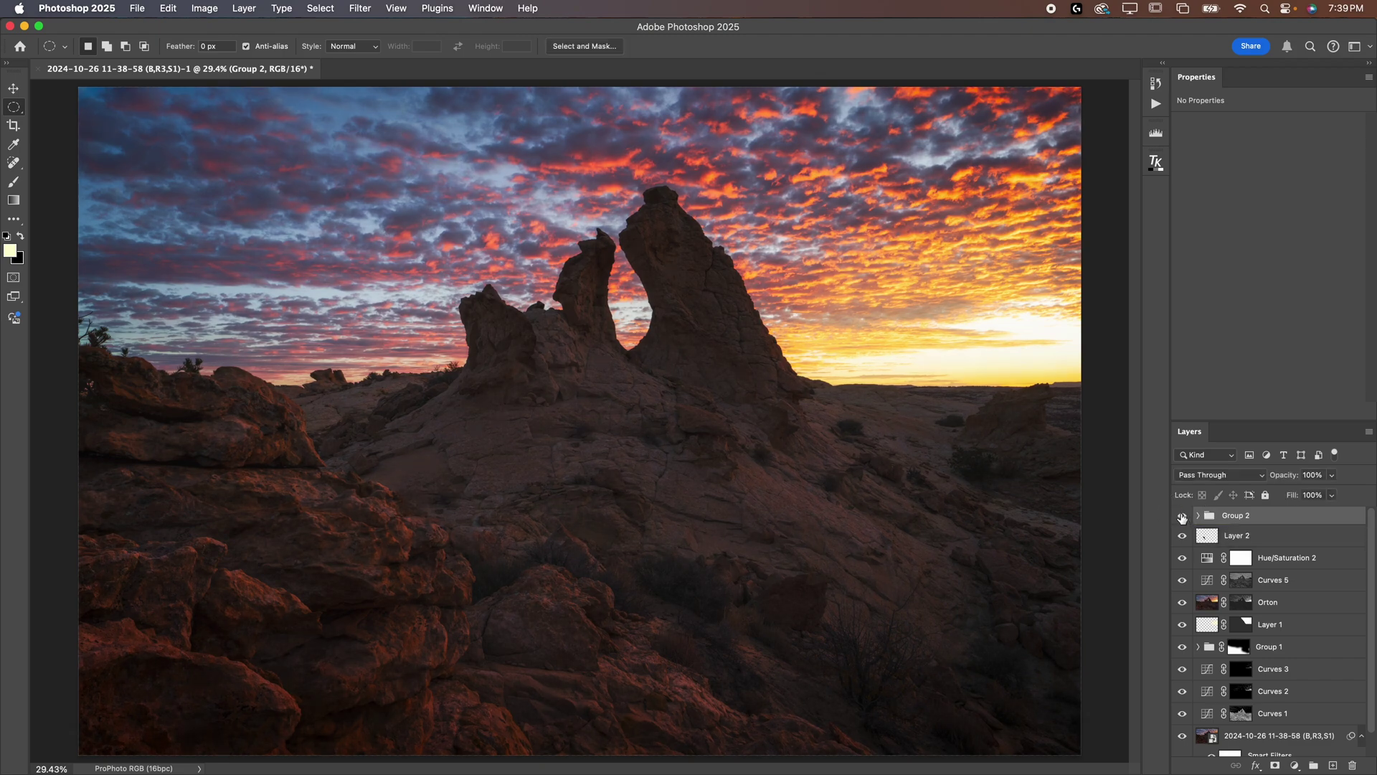
pyautogui.click(1183, 516)
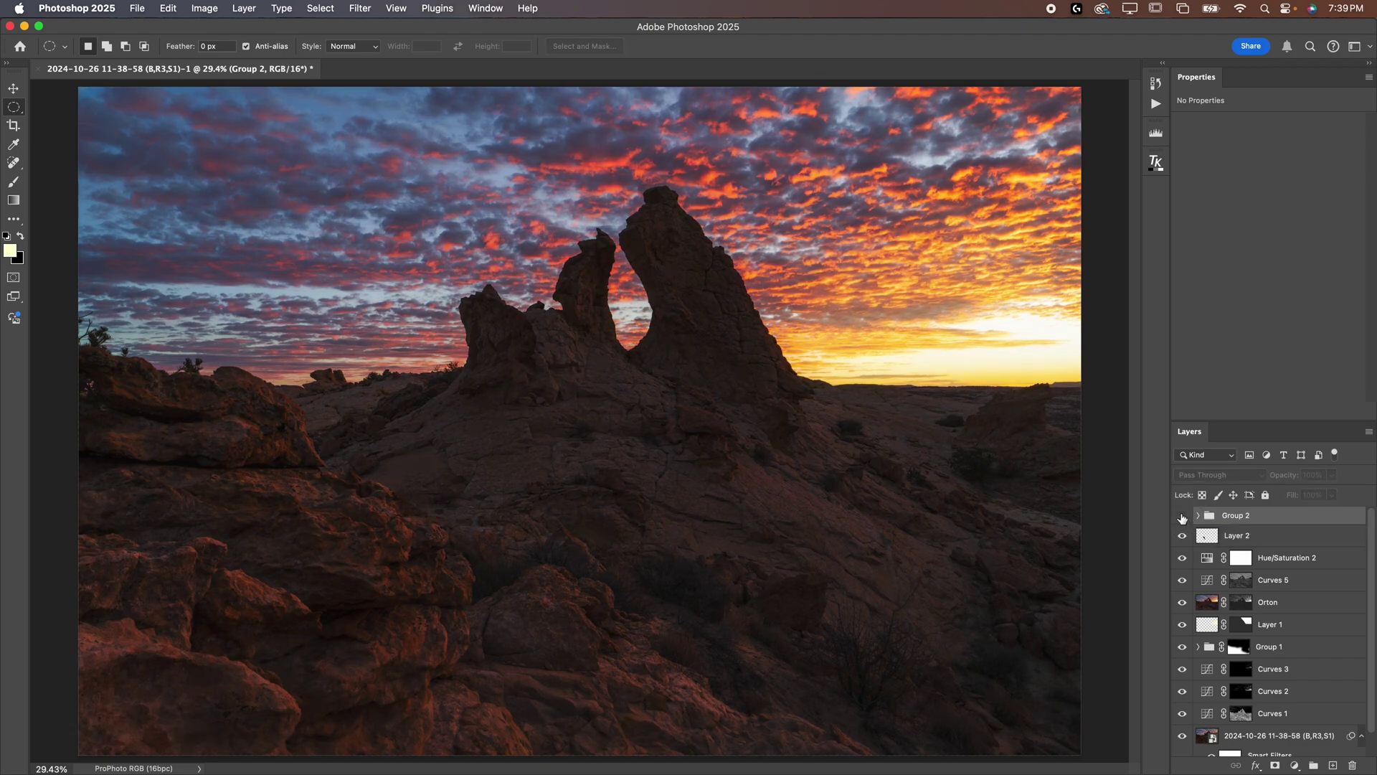
pyautogui.click(1183, 516)
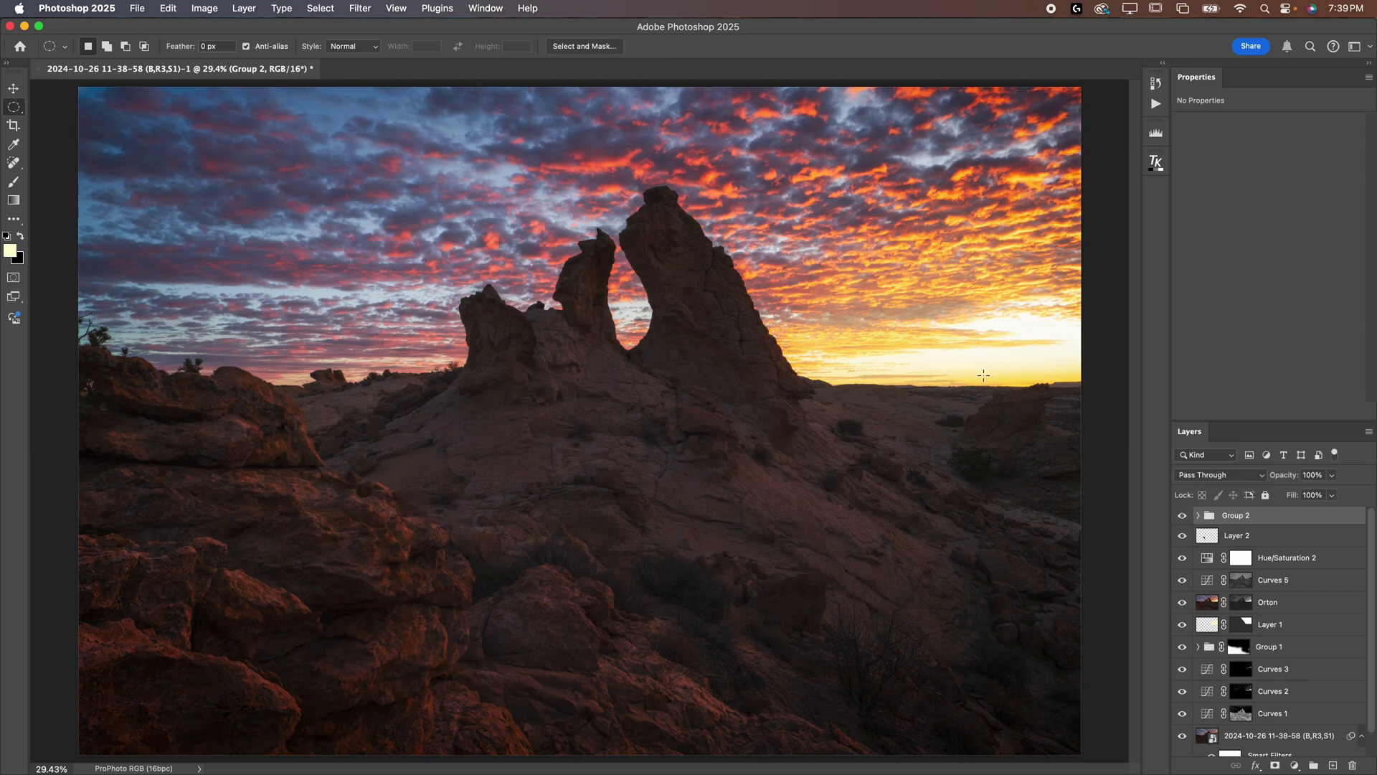